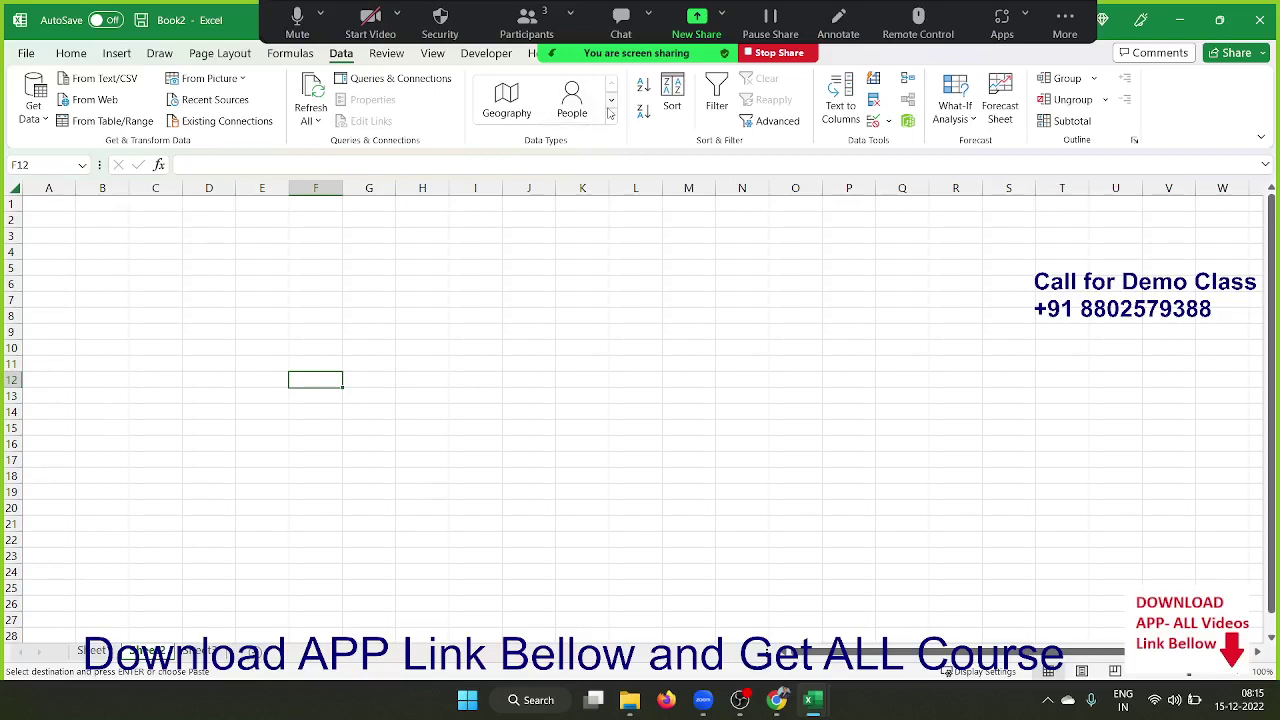
Step: Enter the city name Delhi in cell B3
left_click(611, 113)
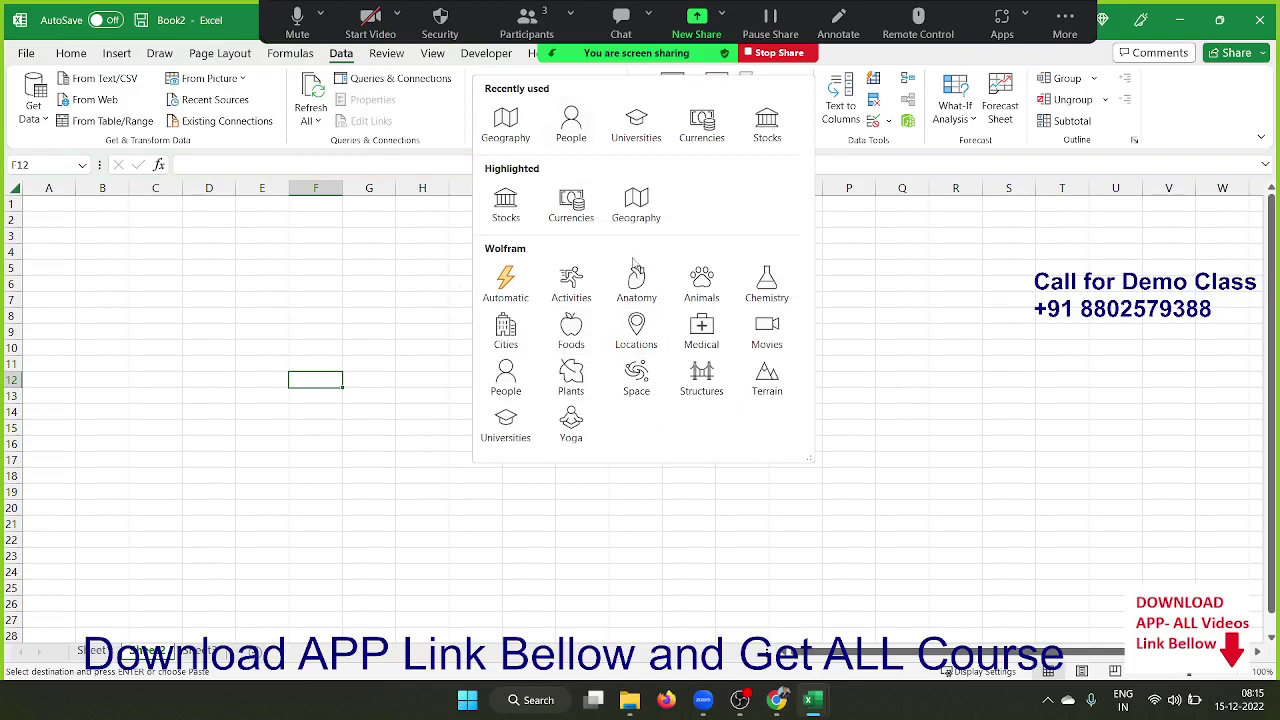
left_click(98, 230)
left_click(86, 233)
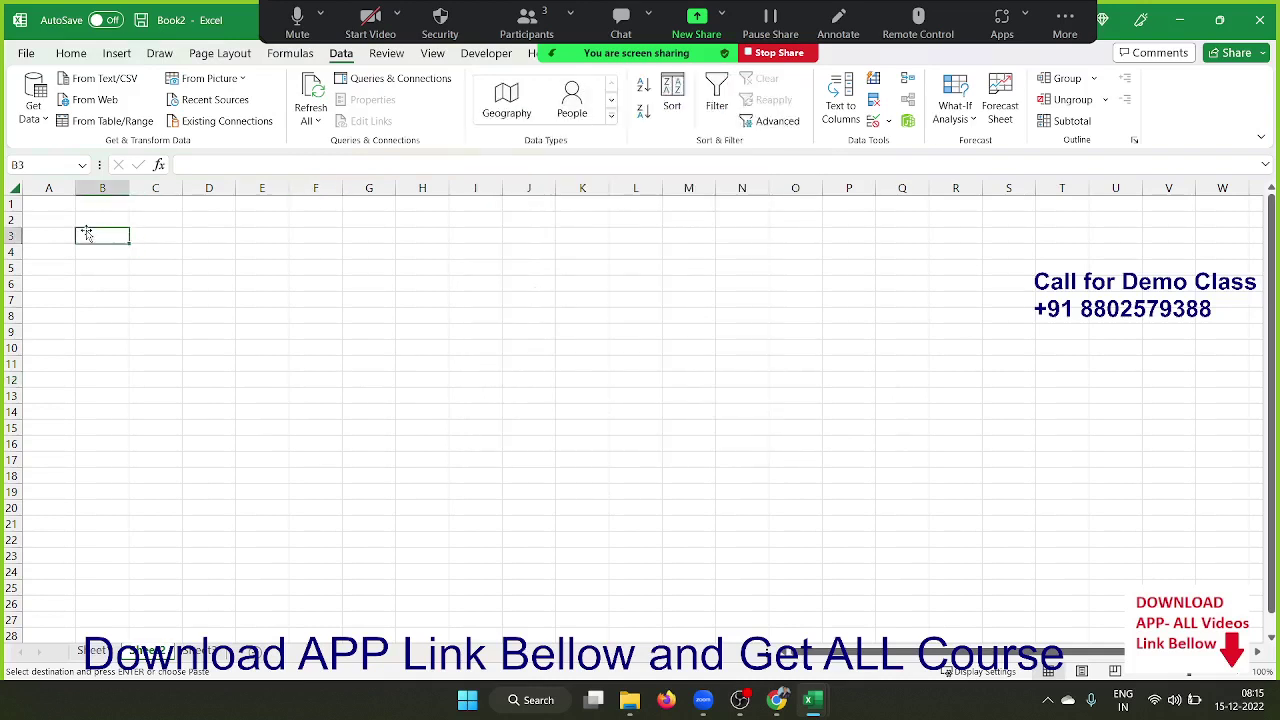
type("Delhi")
key("Return")
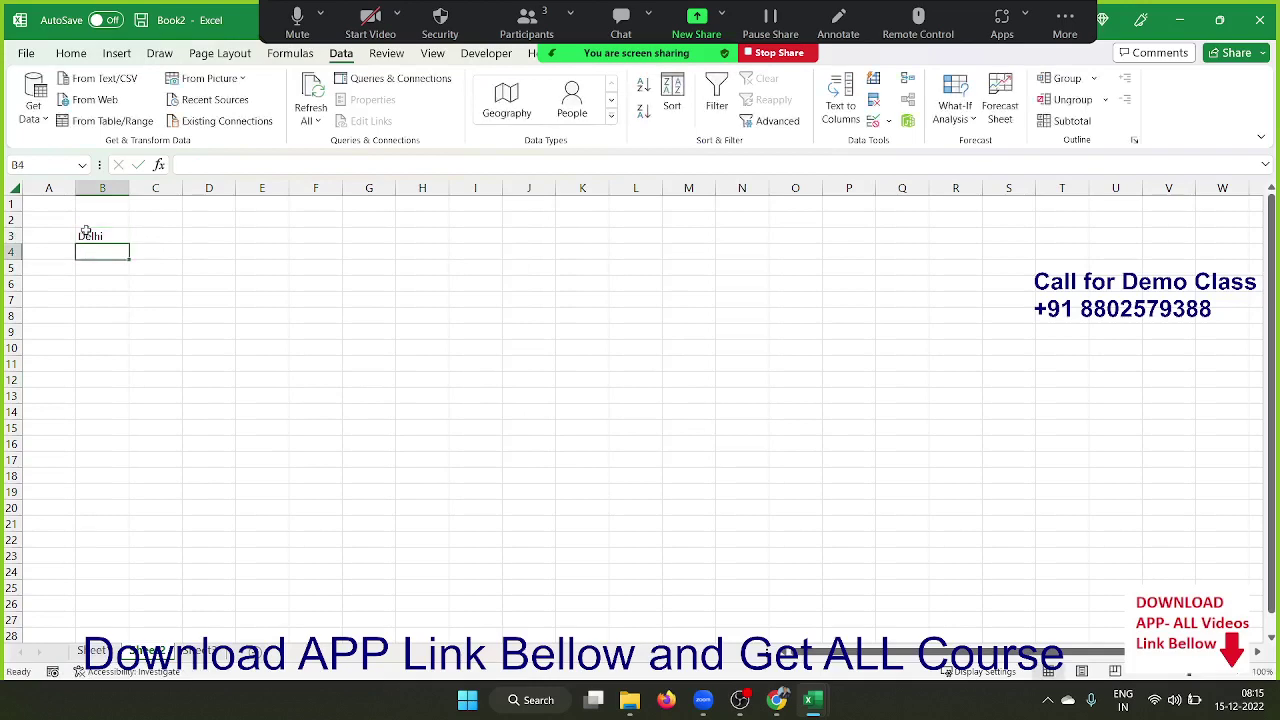
Step: Convert B3 to the Geography data type, linked to Delhi, India
left_click(113, 238)
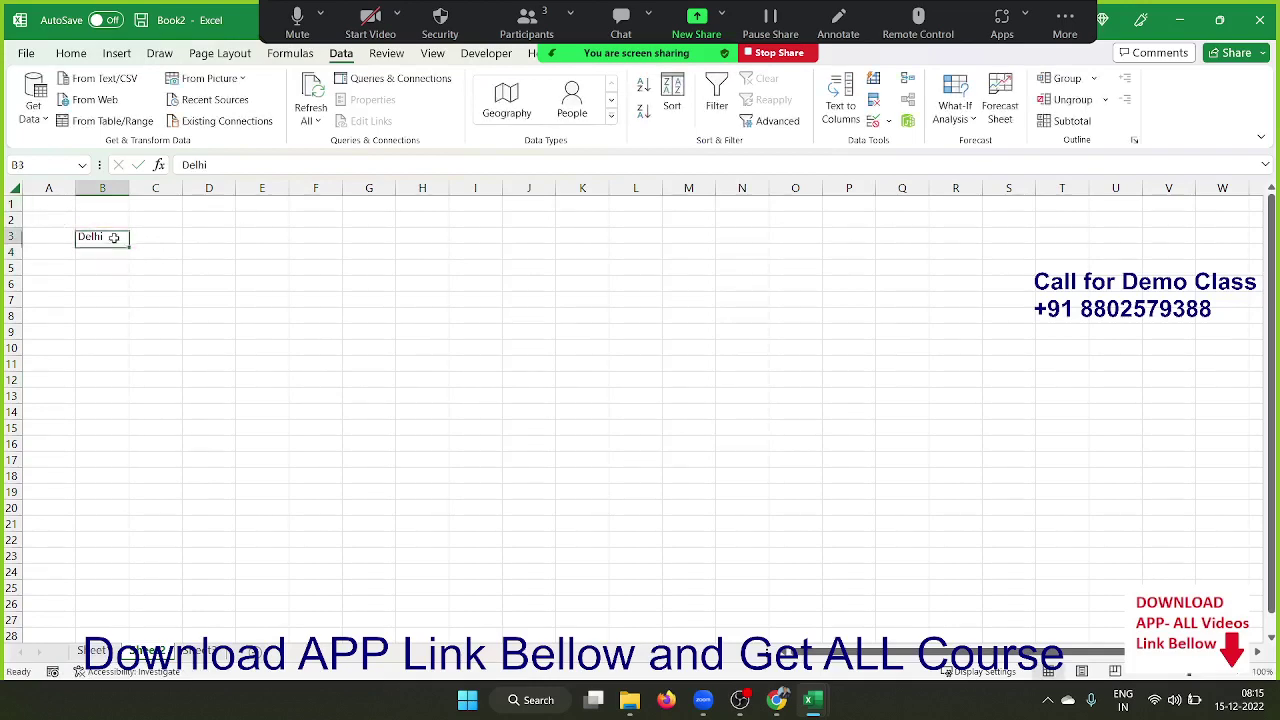
left_click(611, 116)
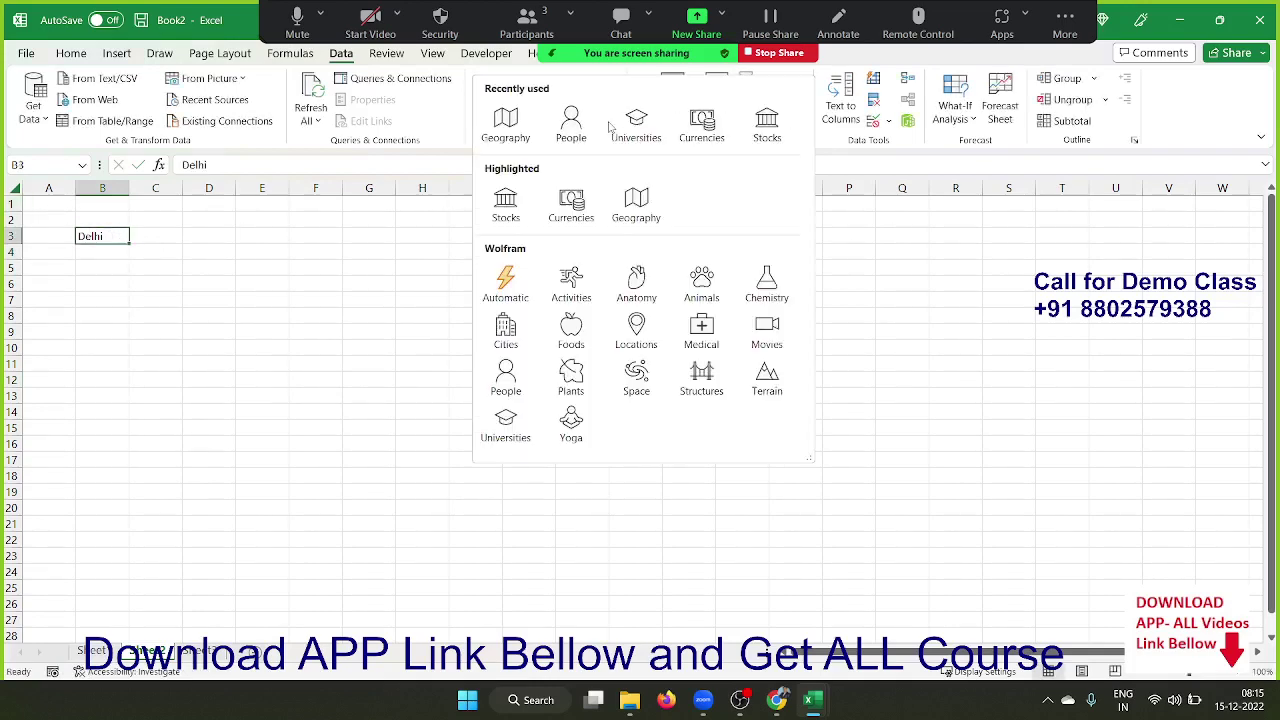
left_click(499, 127)
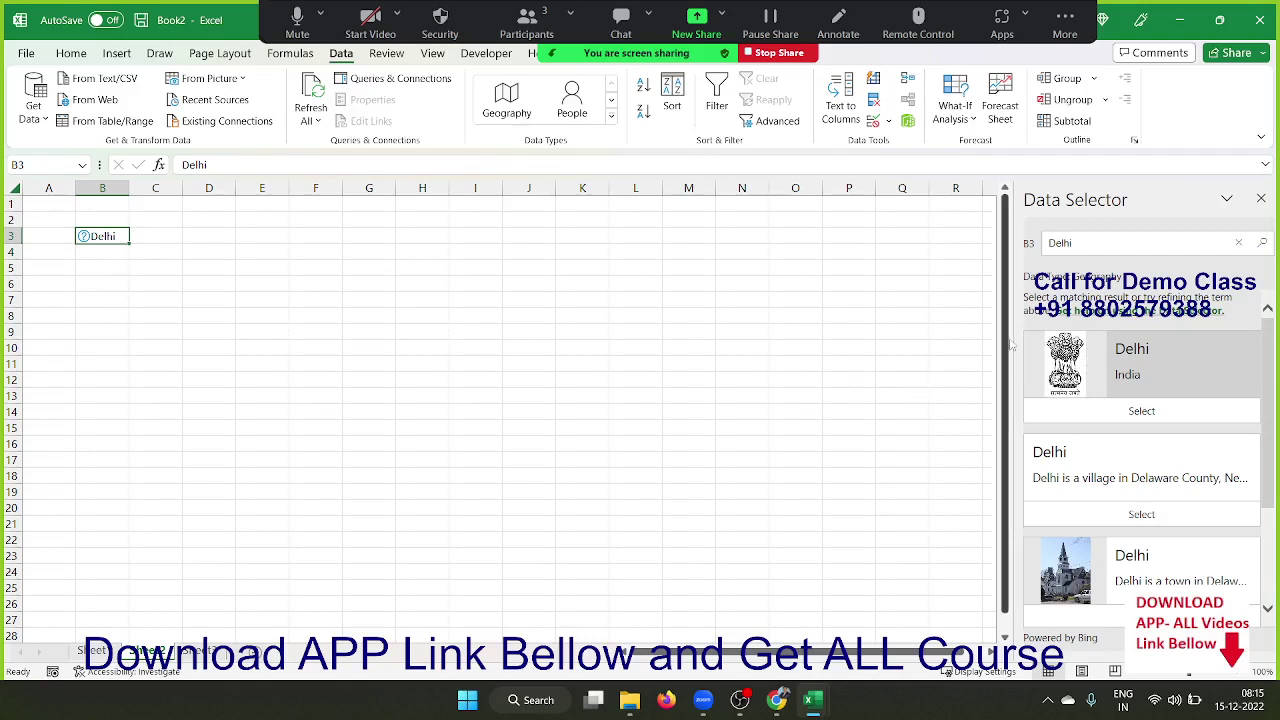
left_click(1143, 412)
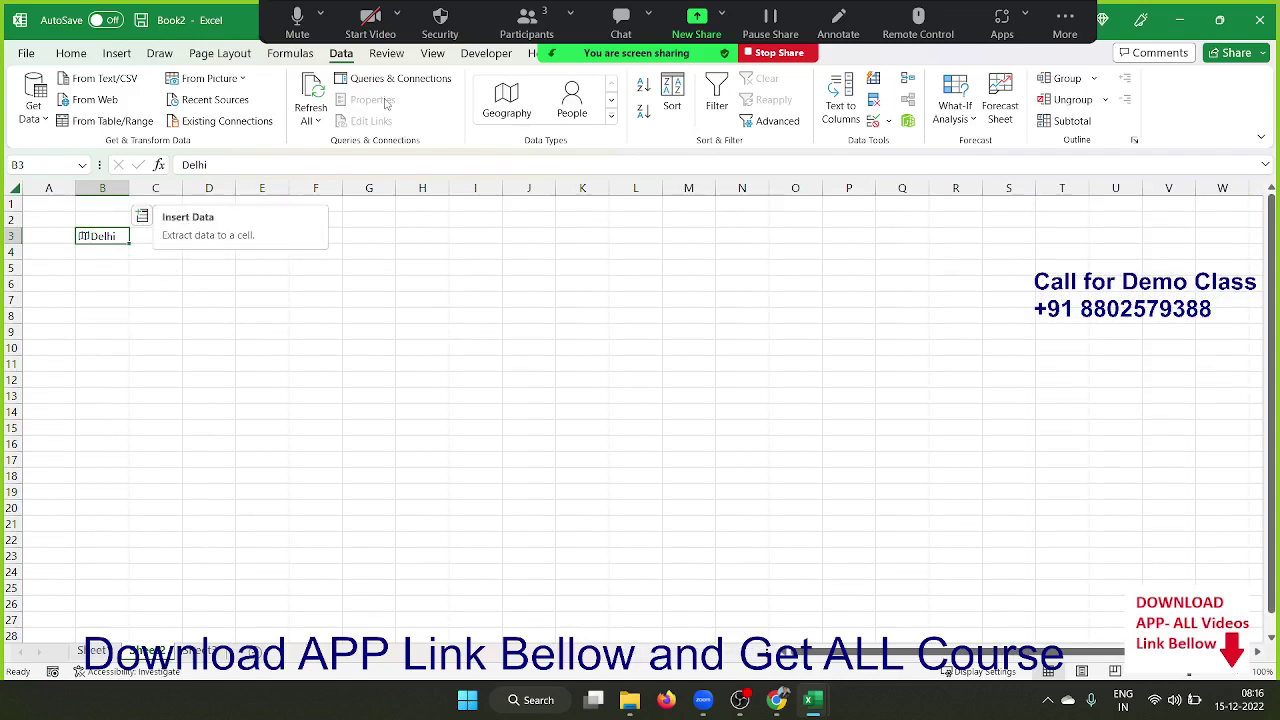
left_click(527, 22)
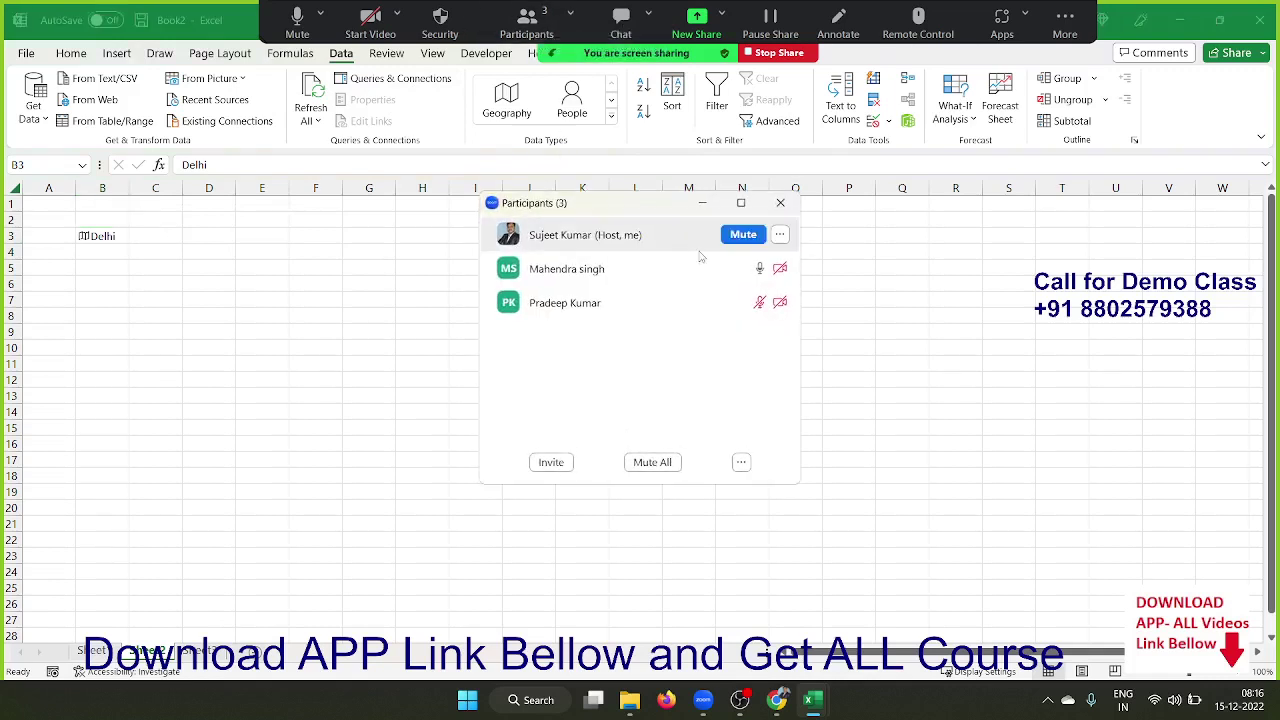
left_click(779, 270)
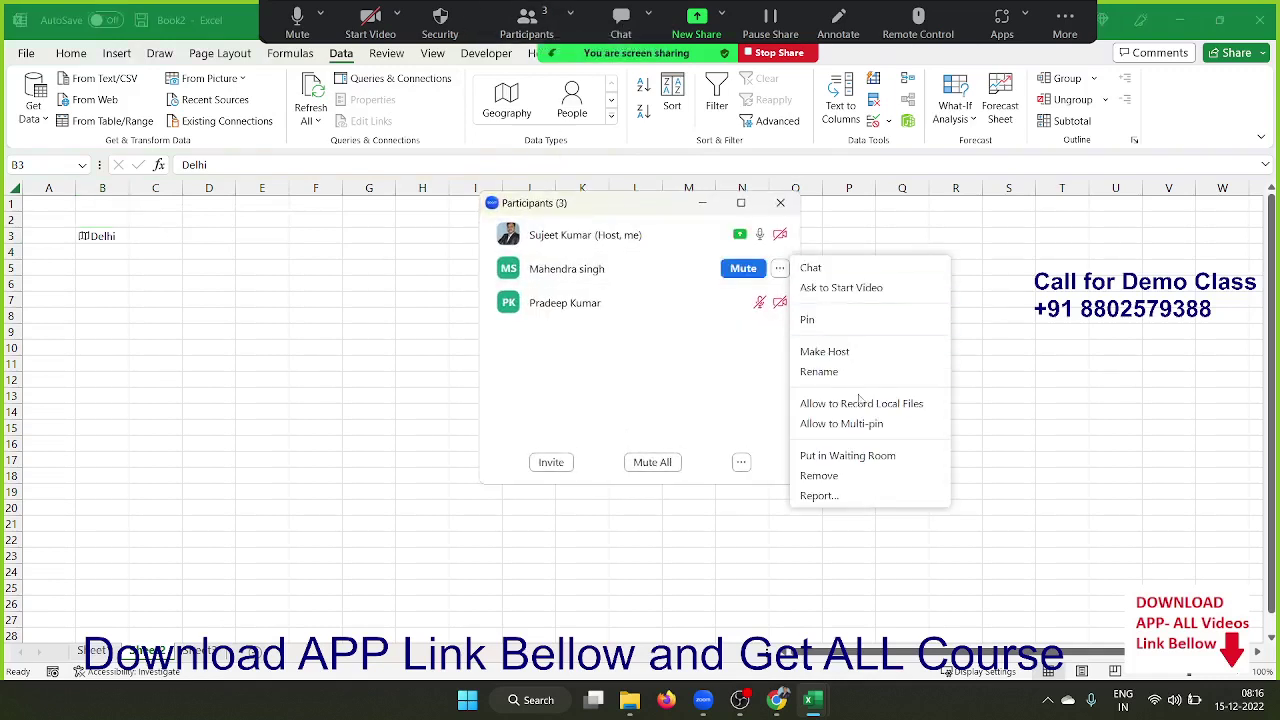
left_click(779, 302)
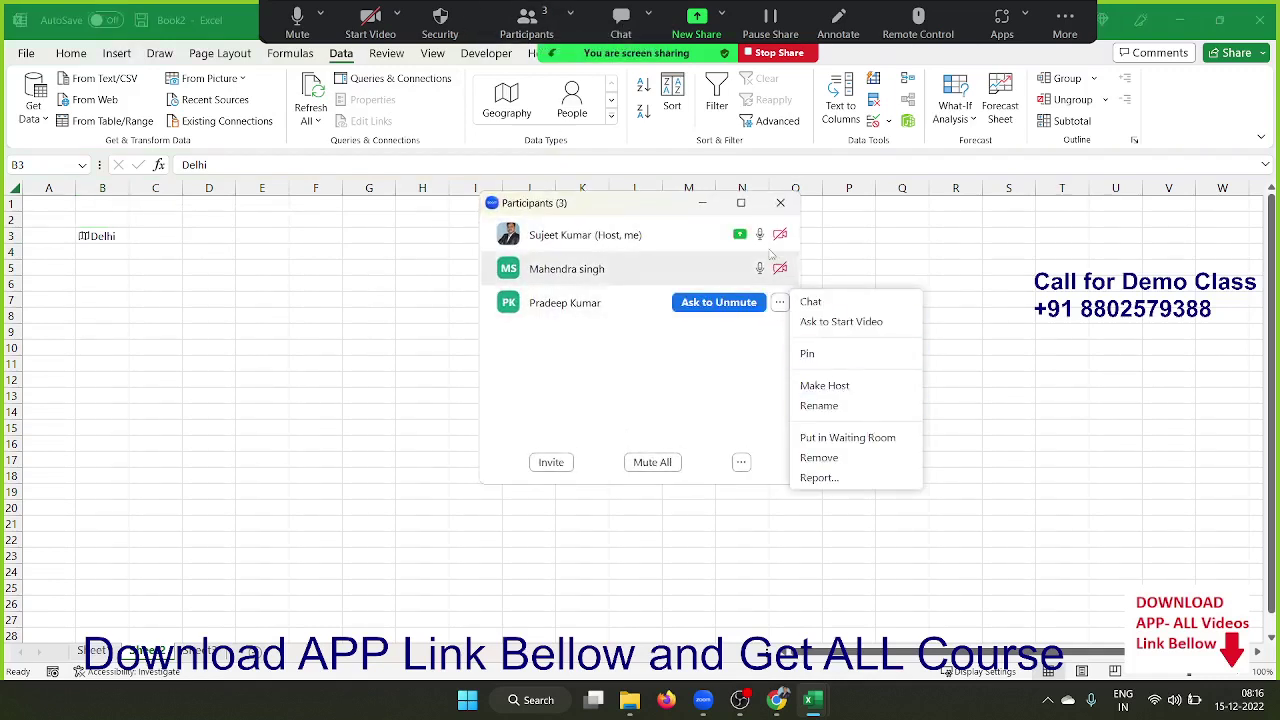
left_click(780, 203)
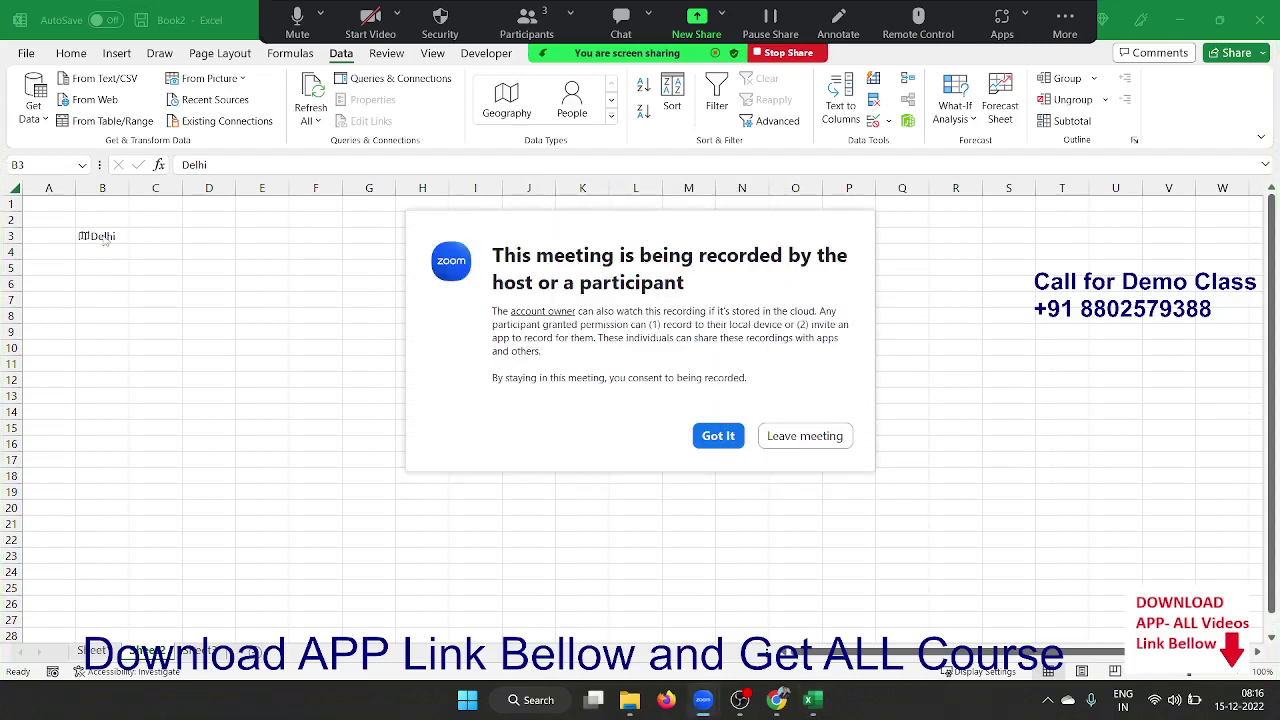
left_click(718, 437)
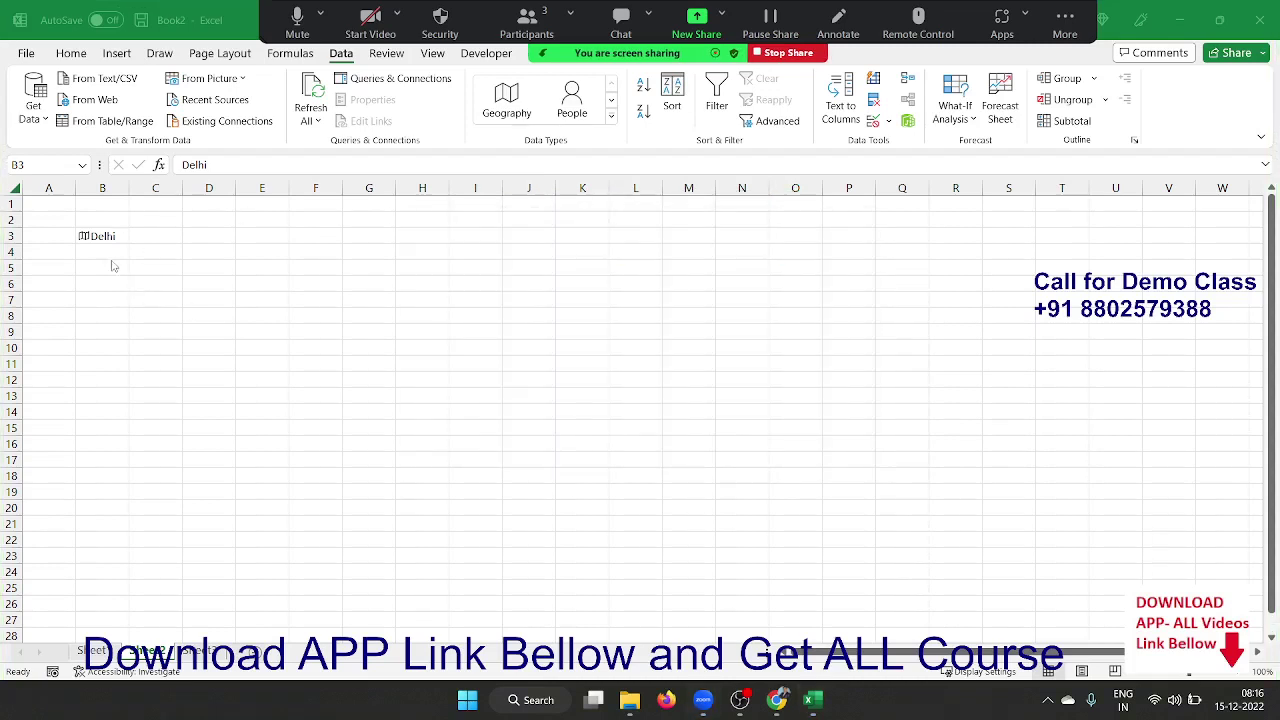
left_click(109, 242)
Step: Add Delhi's Area, Capital/Major City and Population into C3:E3 and autofit column E
left_click(146, 219)
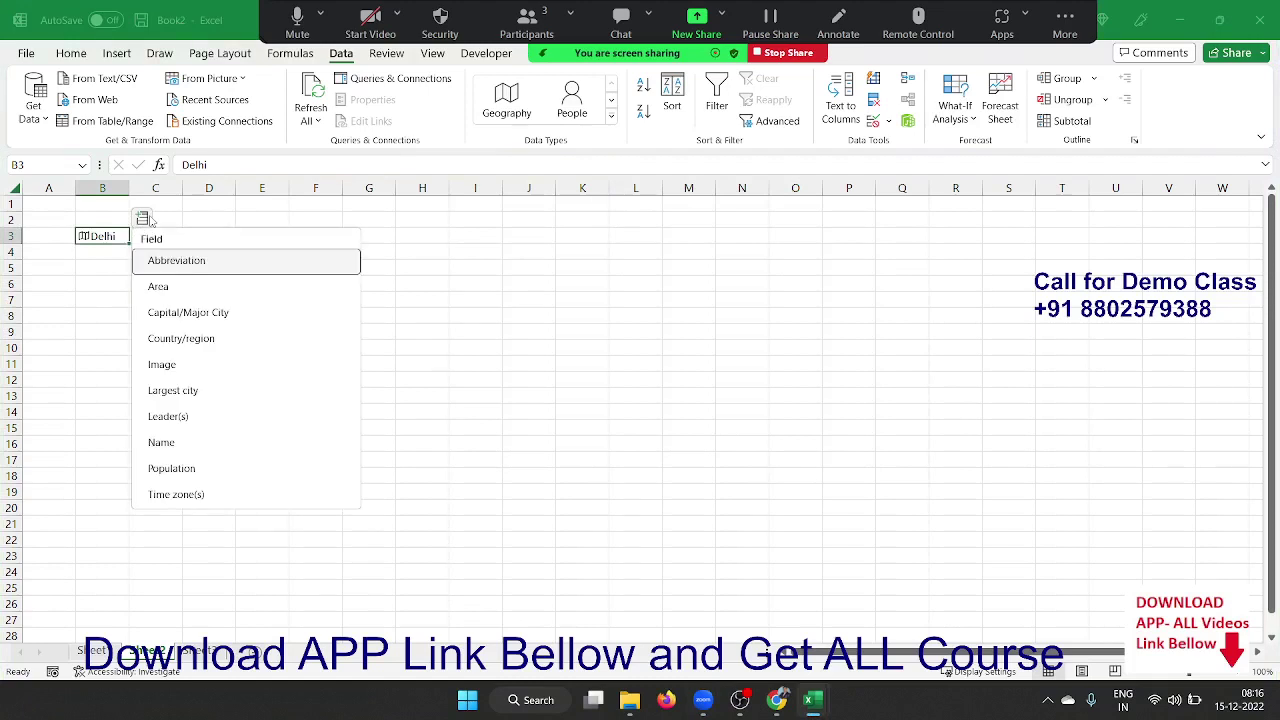
left_click(186, 290)
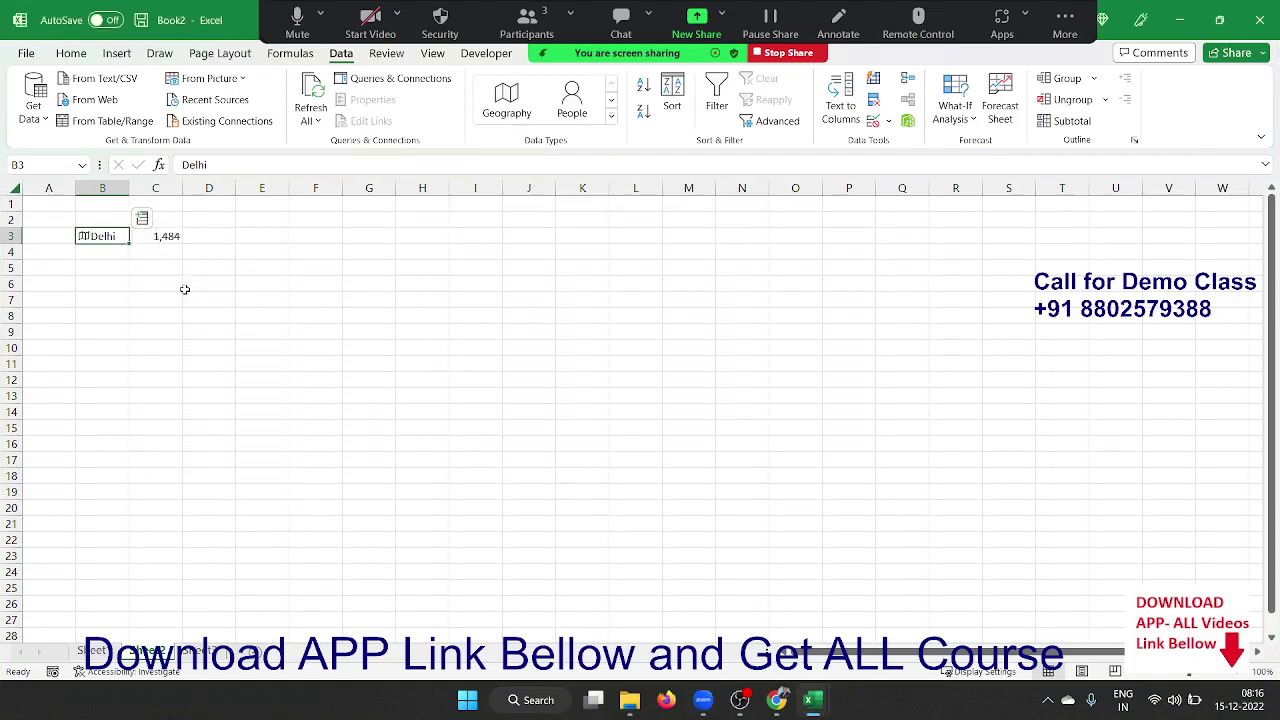
left_click(143, 219)
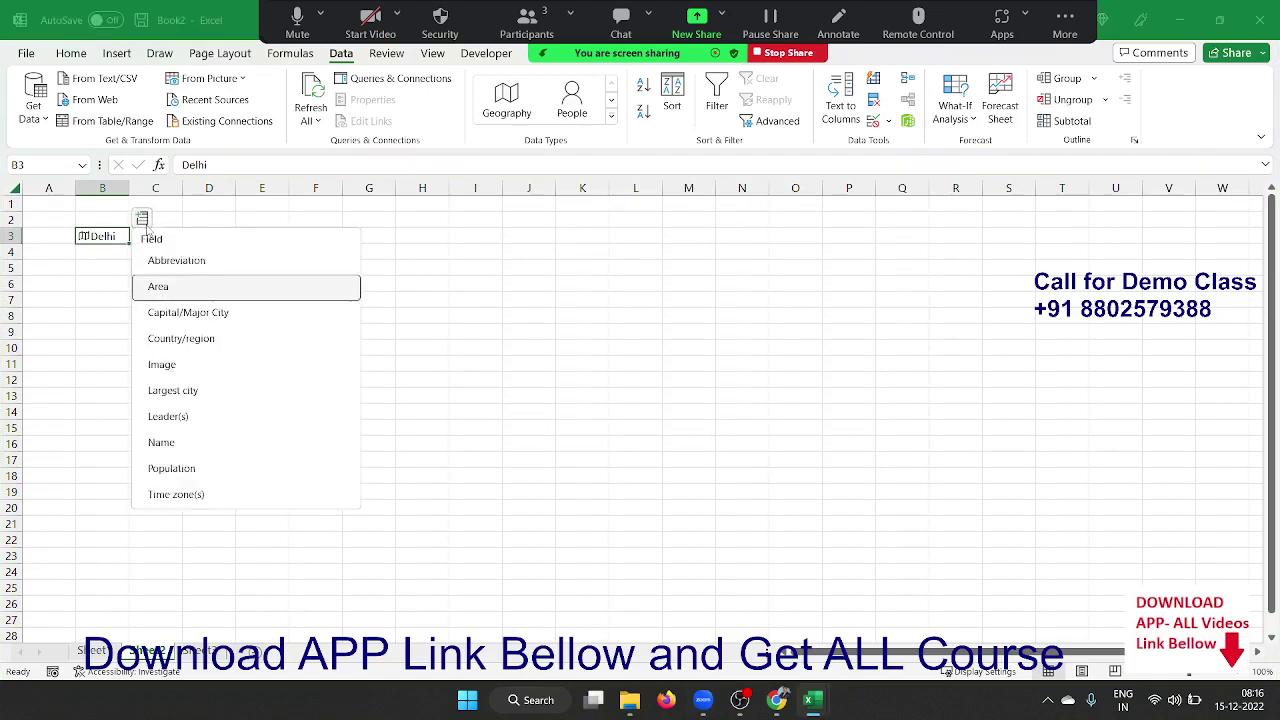
left_click(200, 313)
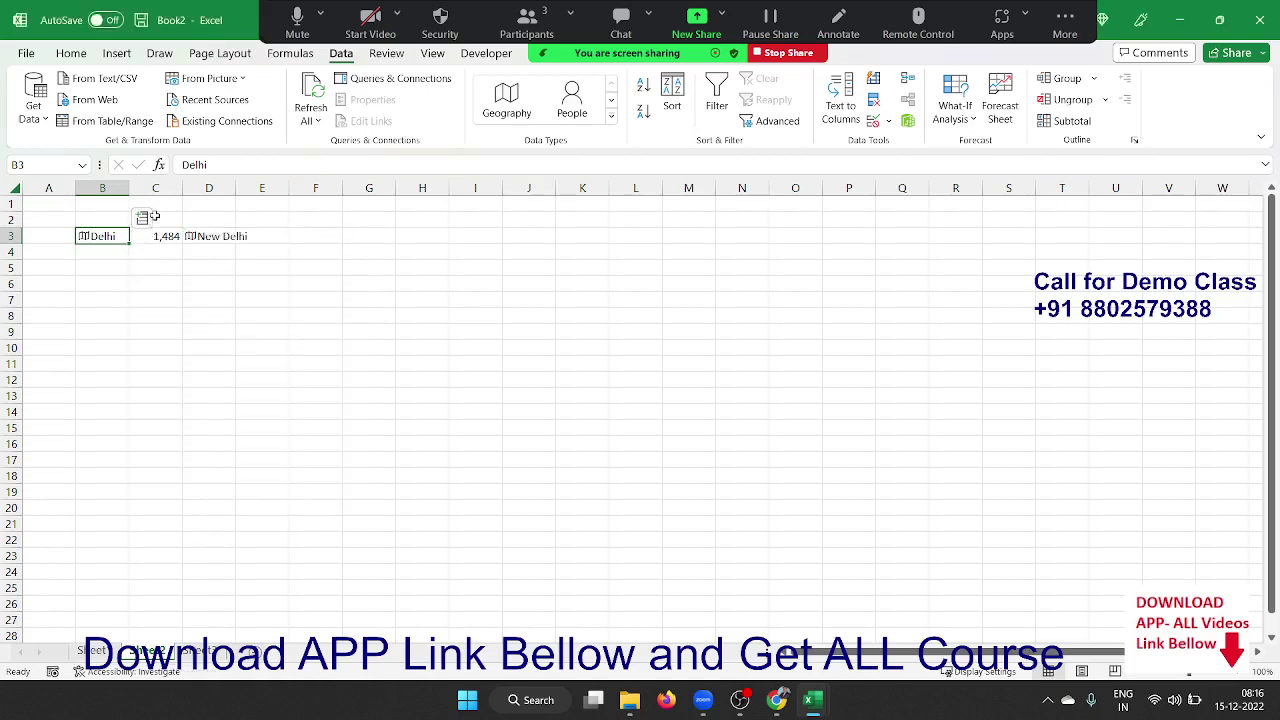
left_click(143, 218)
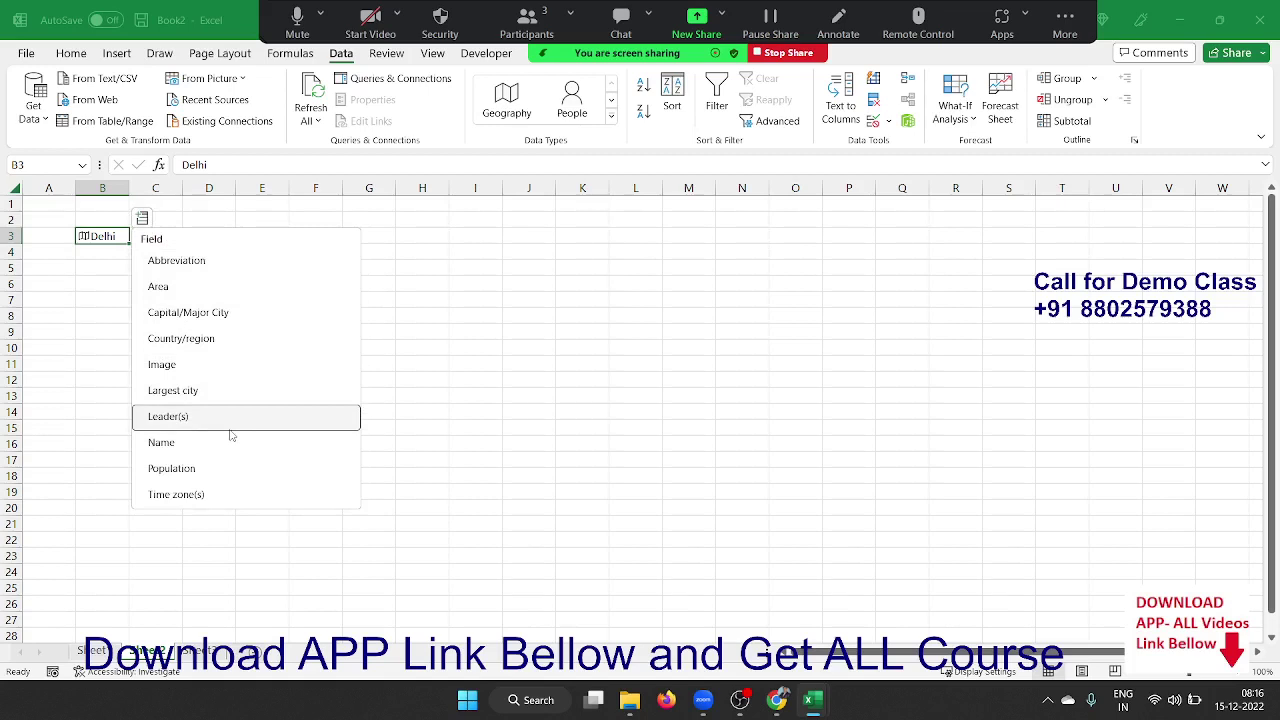
left_click(168, 468)
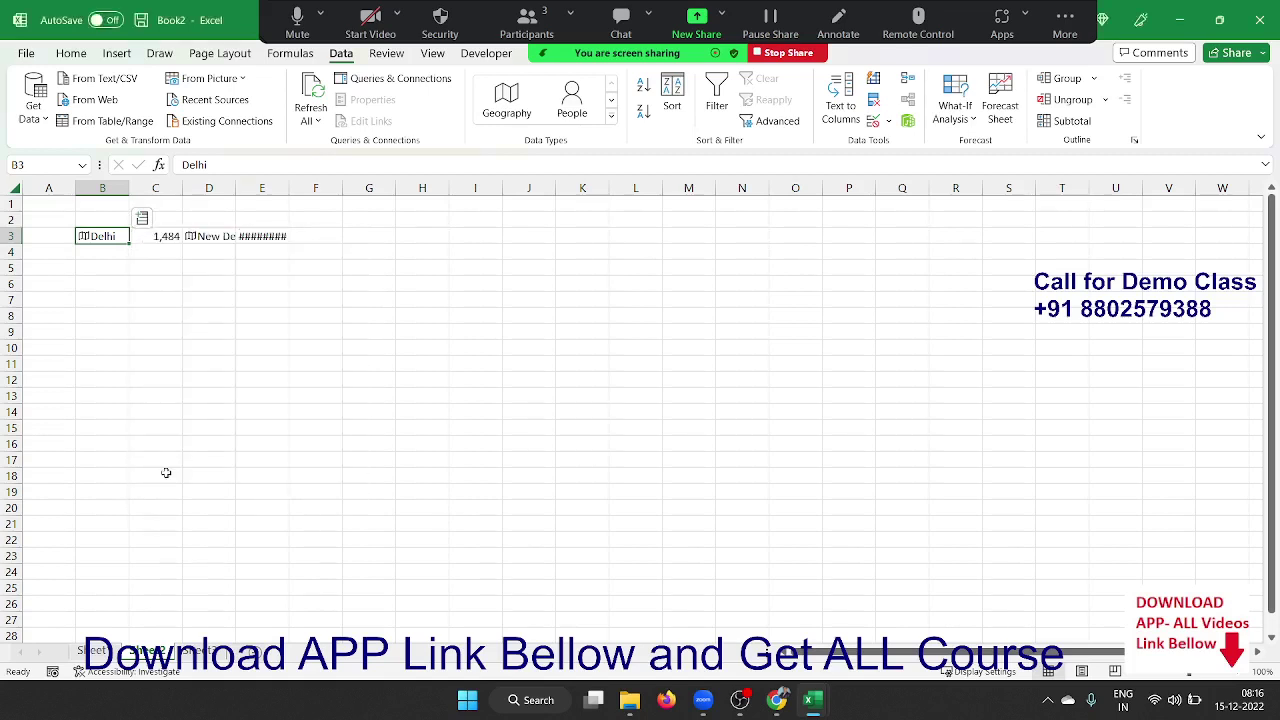
double_click(289, 188)
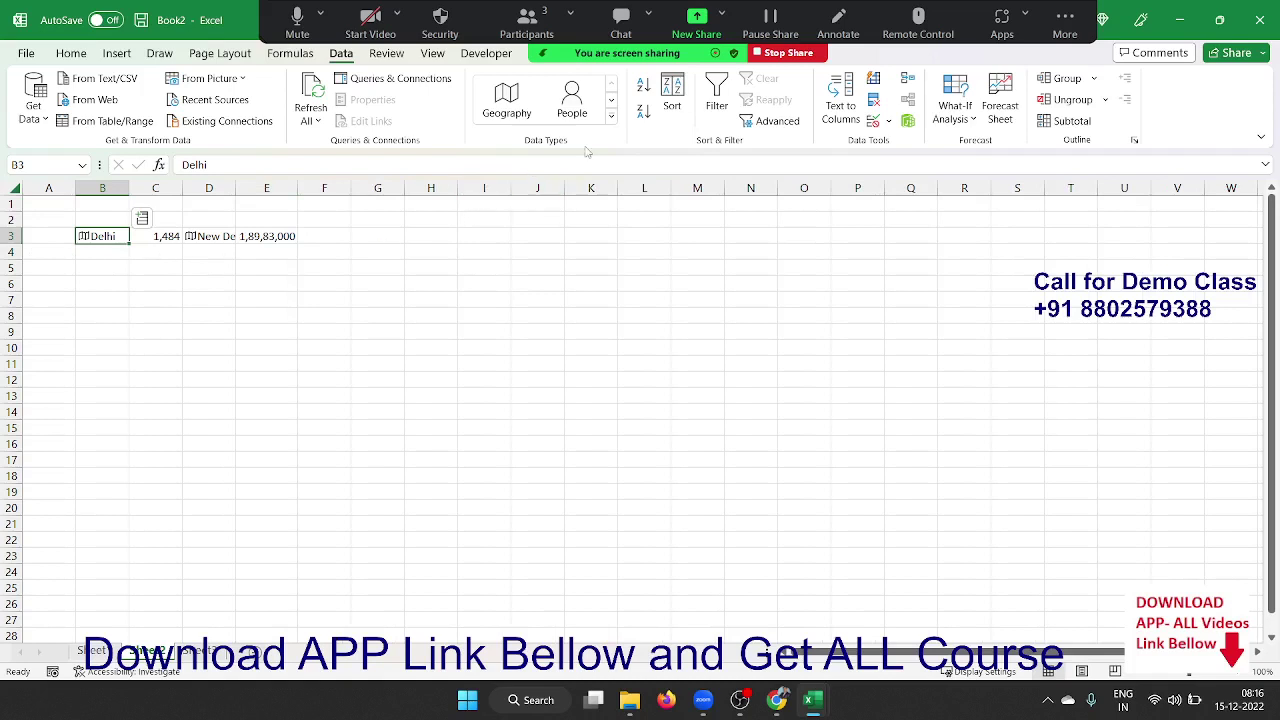
left_click(526, 30)
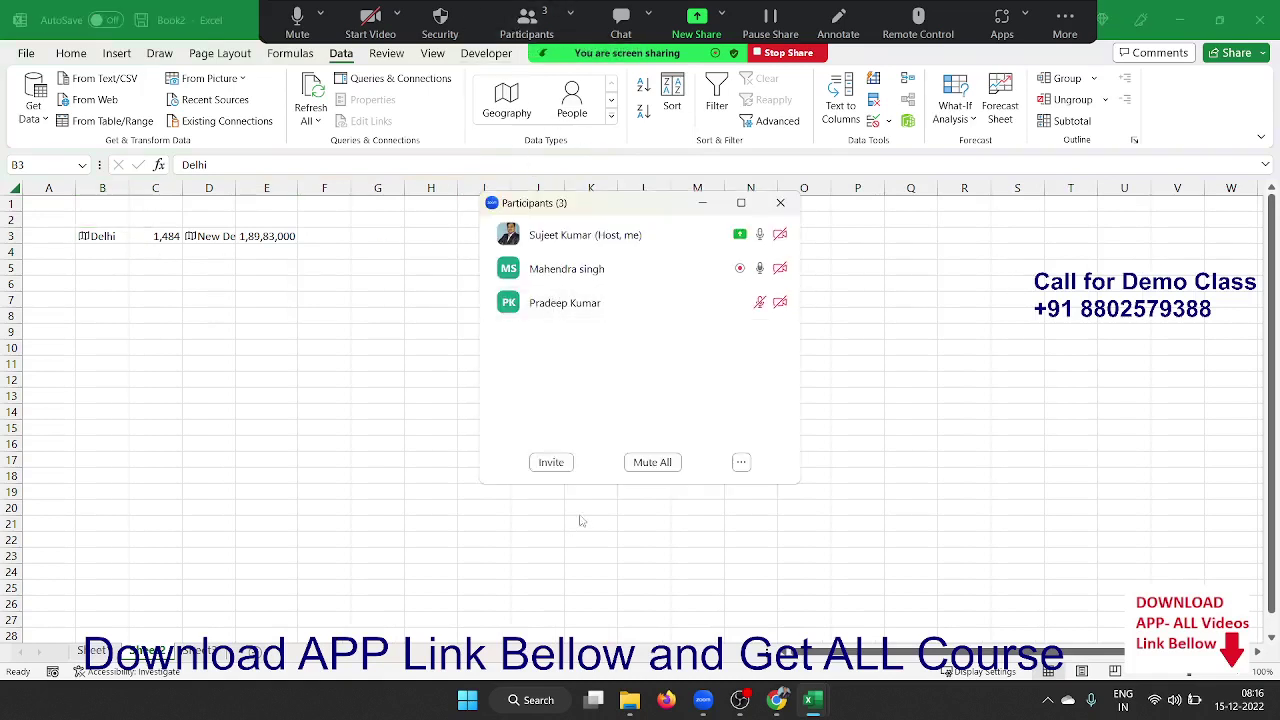
Step: Mute all meeting participants in Zoom and close the Participants window
left_click(652, 462)
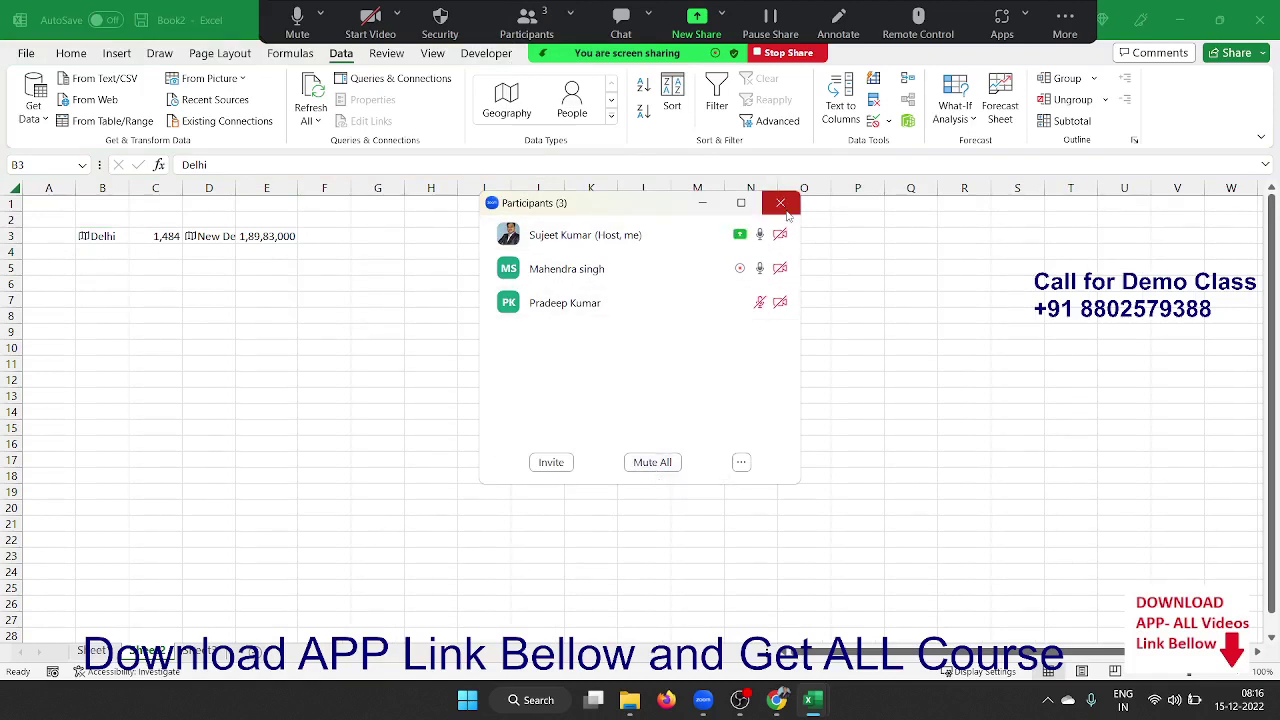
left_click(781, 203)
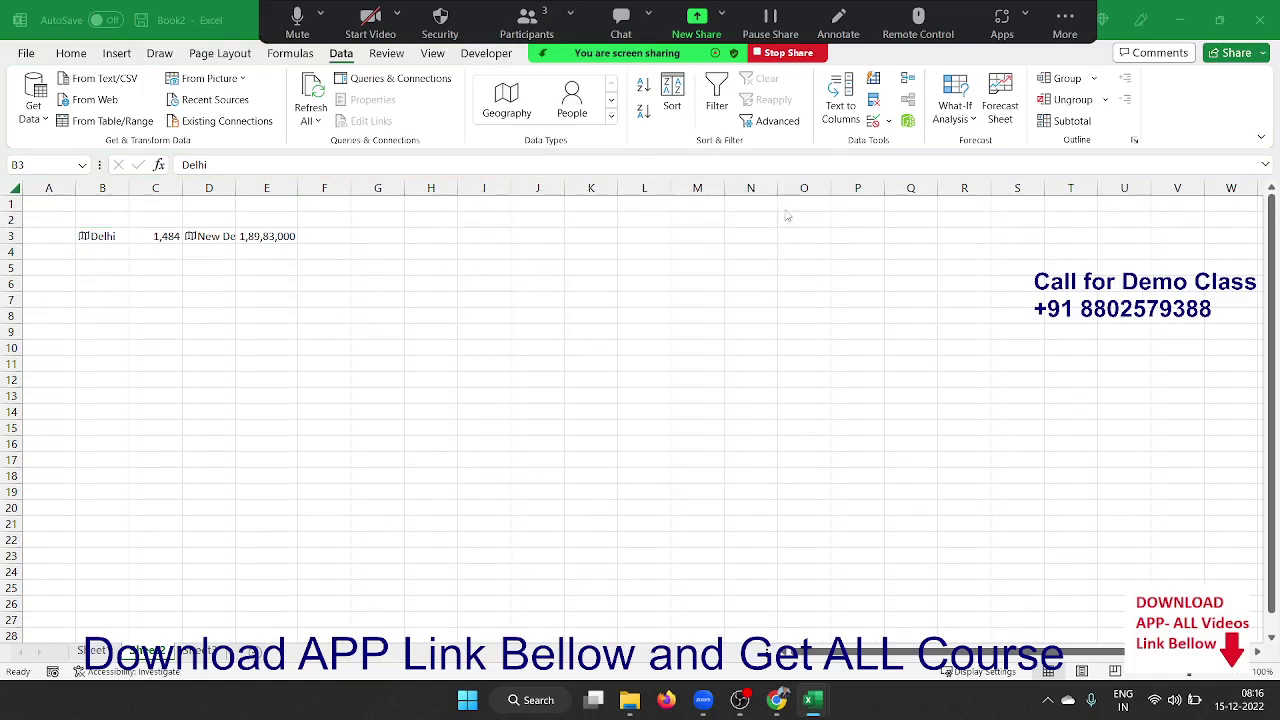
Step: Enter the ticker SBIN in cell H3
left_click(612, 119)
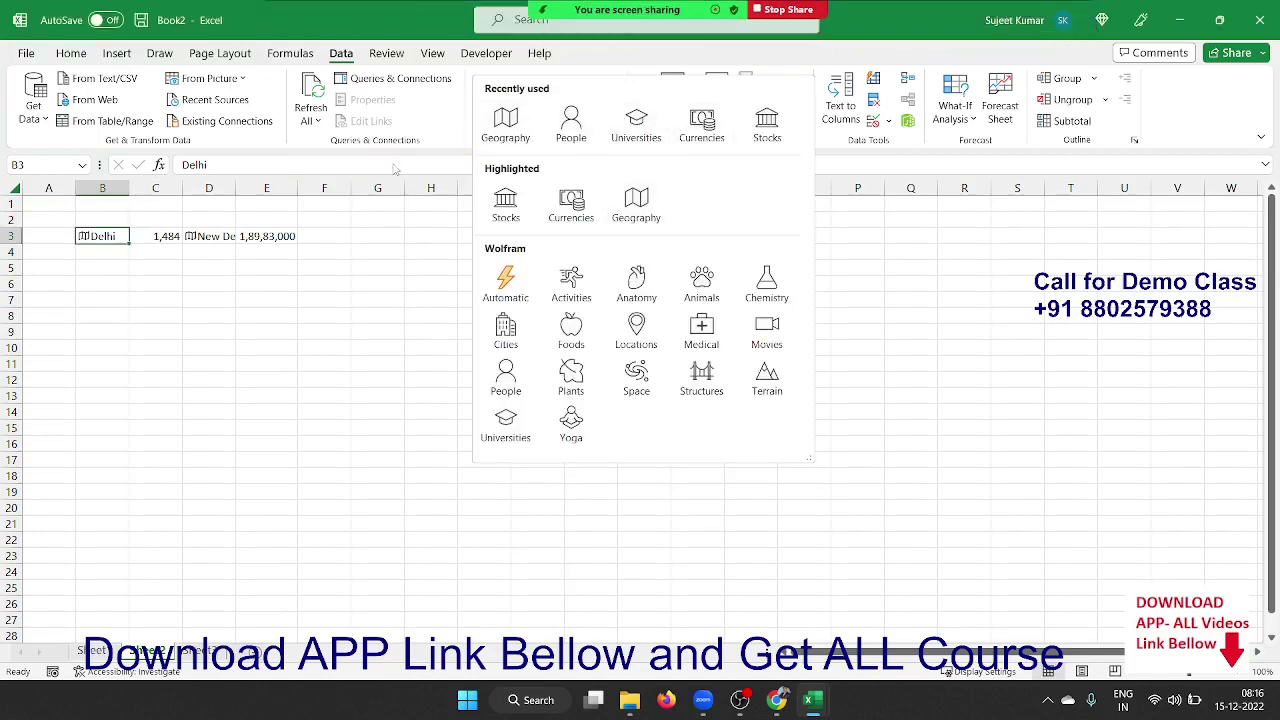
key("Escape")
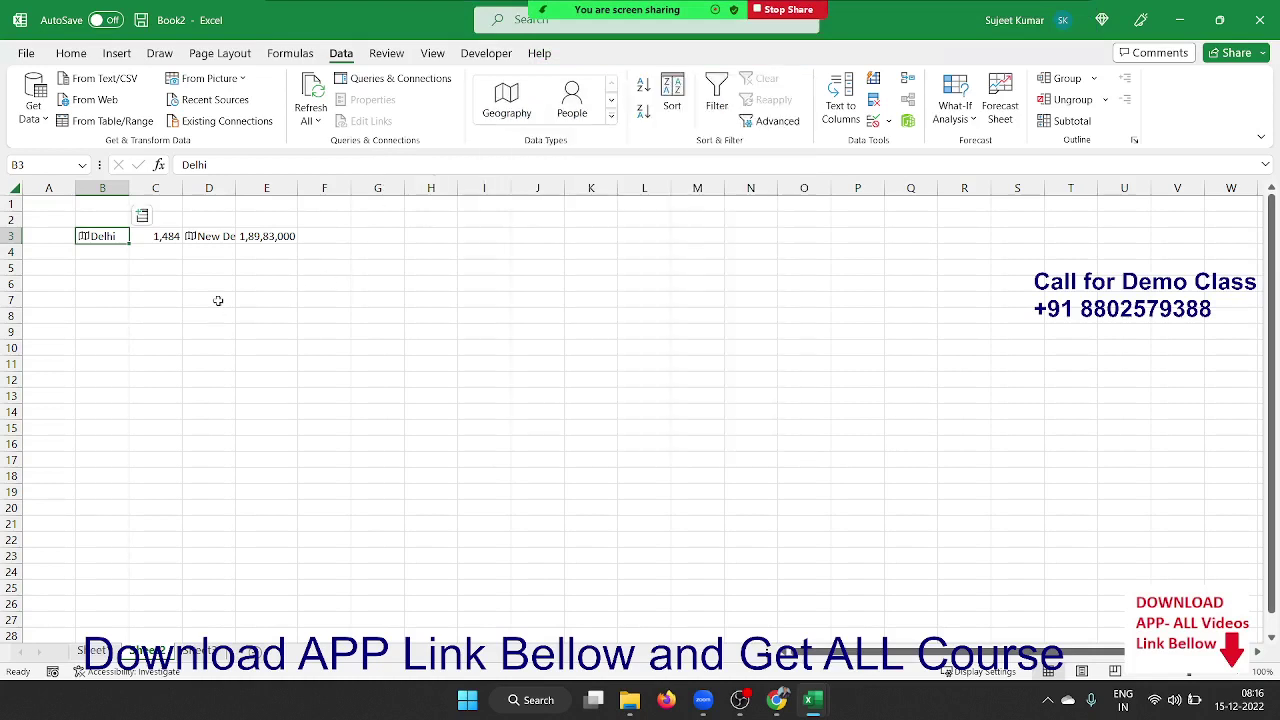
left_click(438, 237)
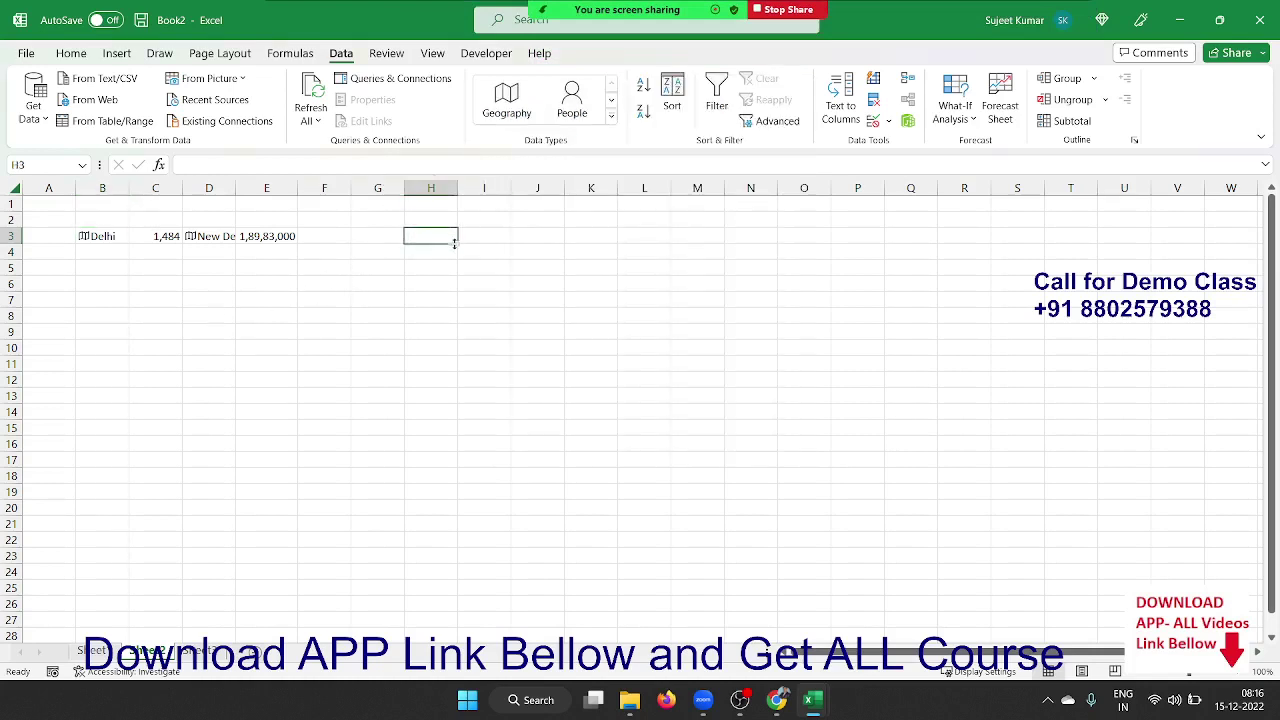
type("SBIN")
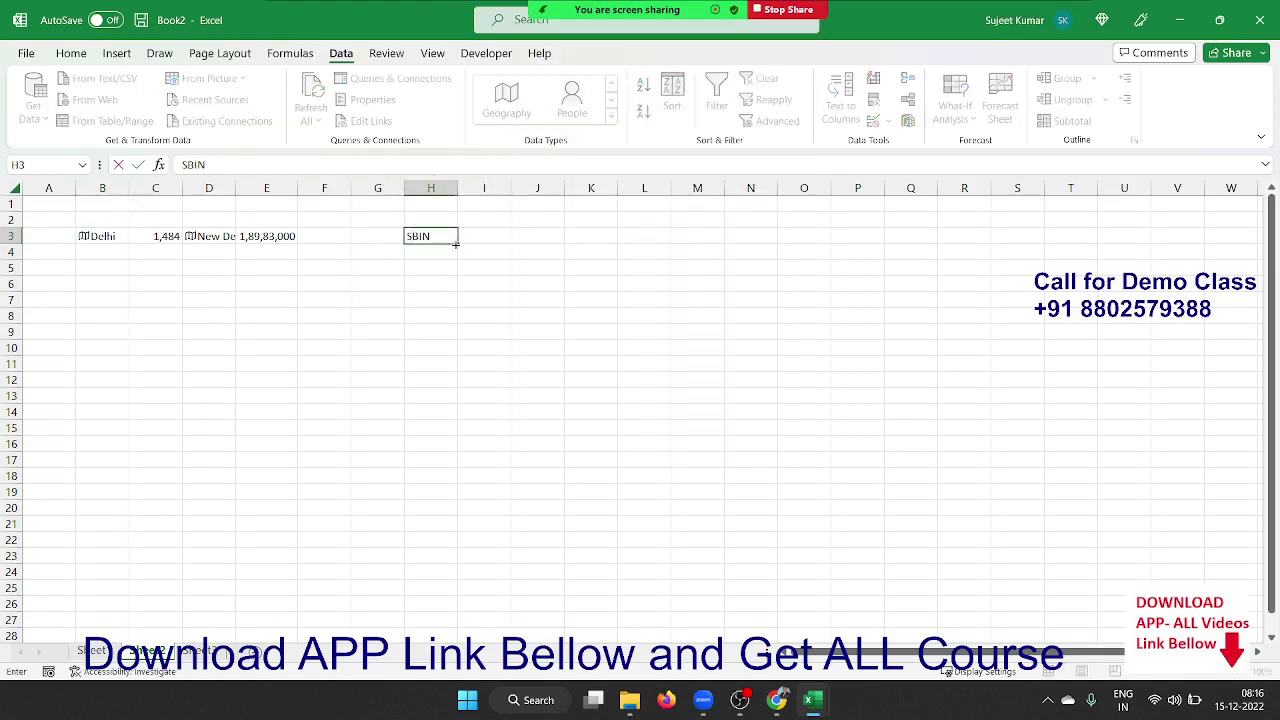
key("Return")
Step: Convert H3 to the Stocks data type as State Bank of India (XNSE:SBIN) and dismiss the disclaimer
left_click(452, 239)
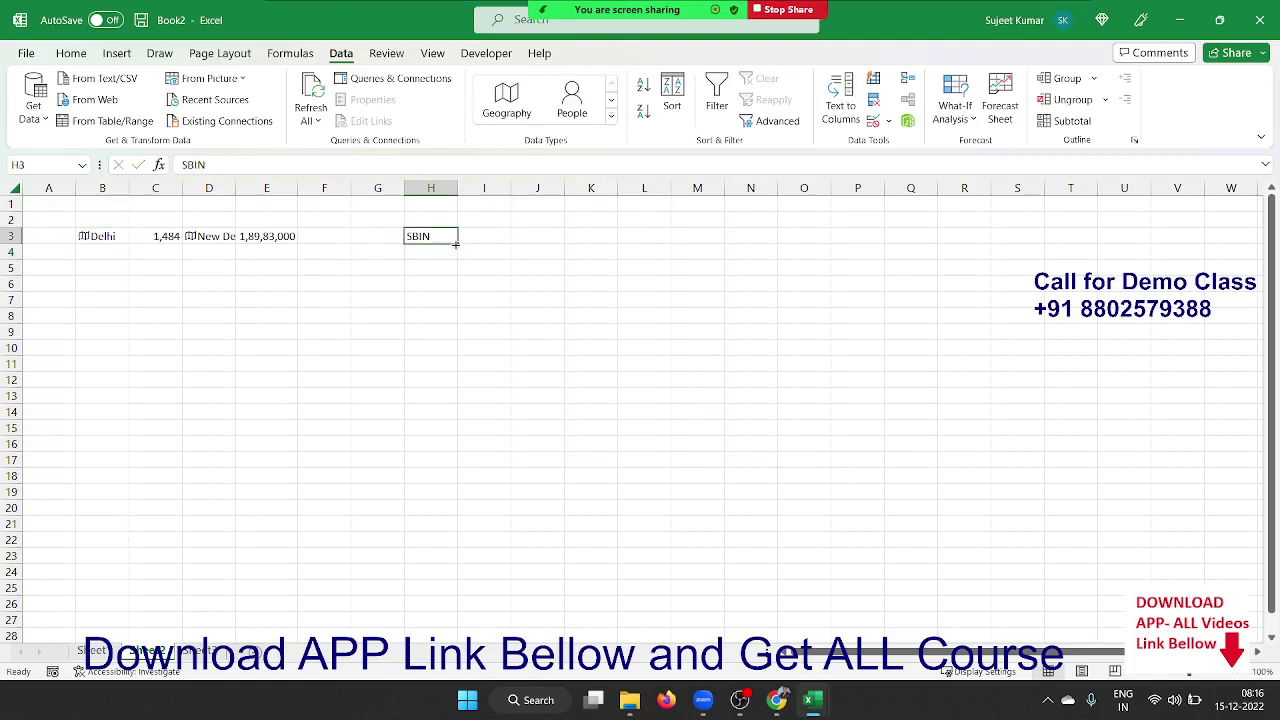
left_click(616, 115)
left_click(766, 120)
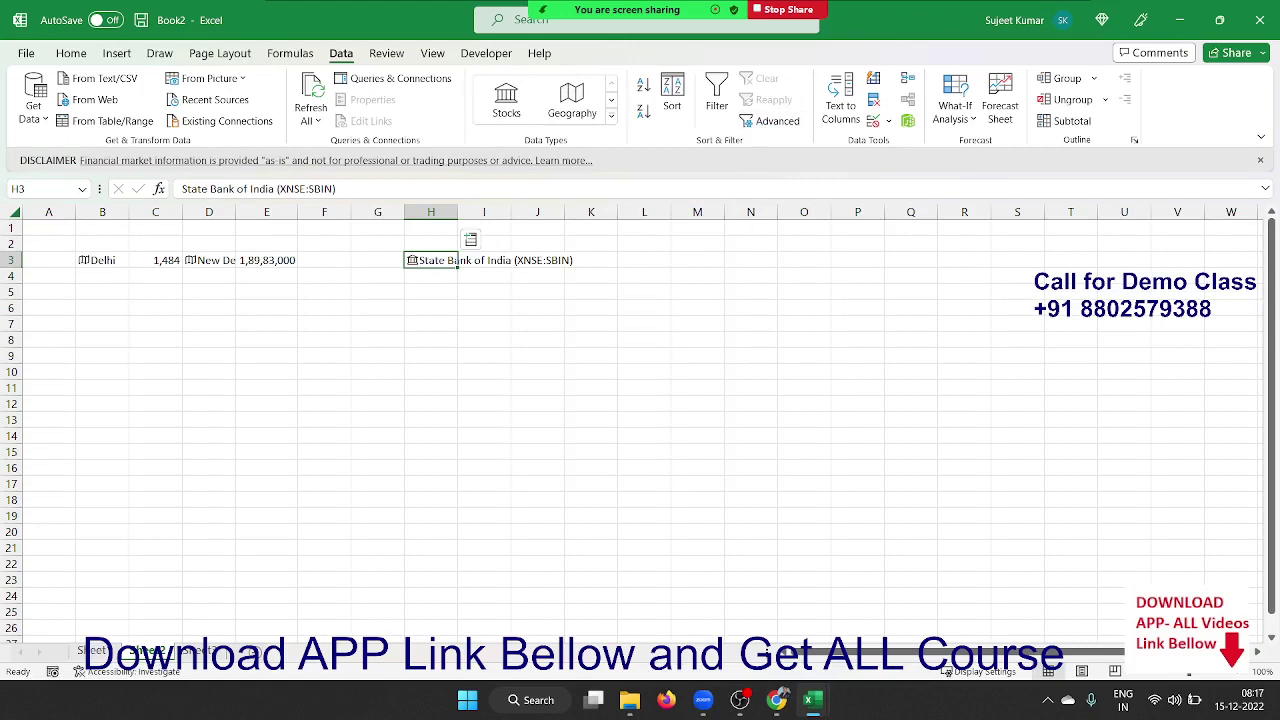
left_click(1260, 159)
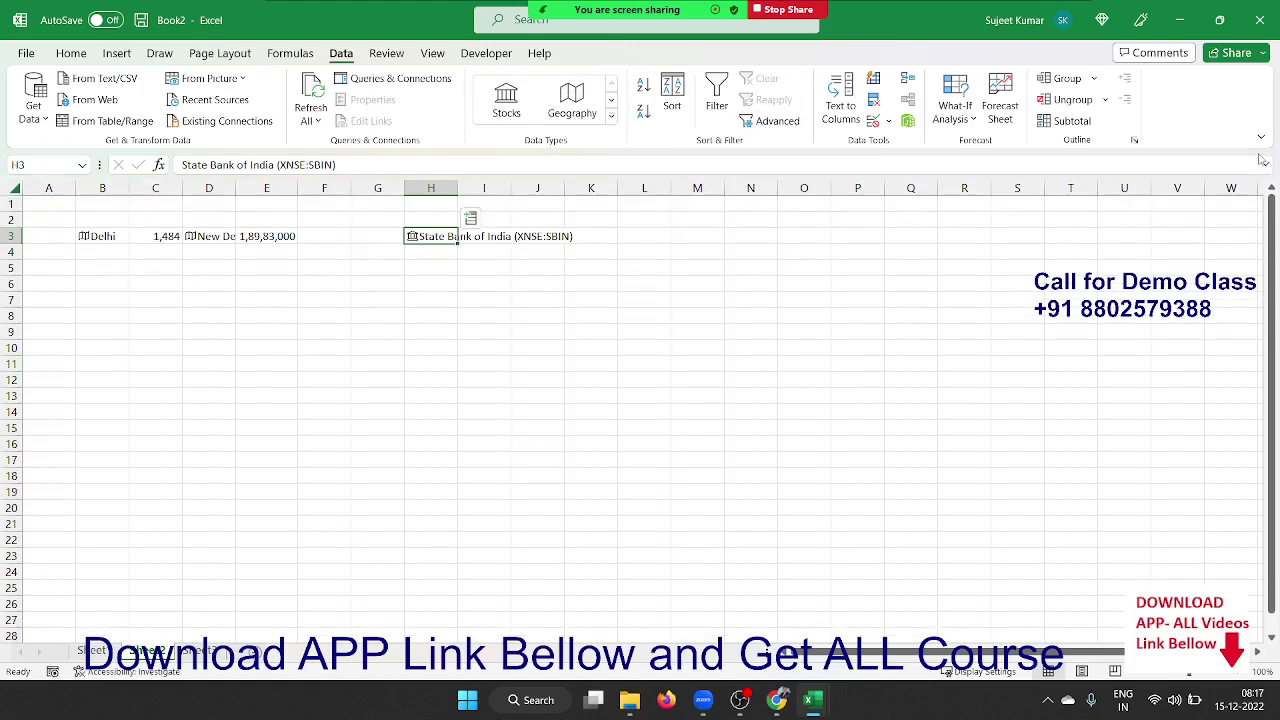
Step: Insert the State Bank of India stock's Price (₹ 625.50) into I3
left_click(426, 285)
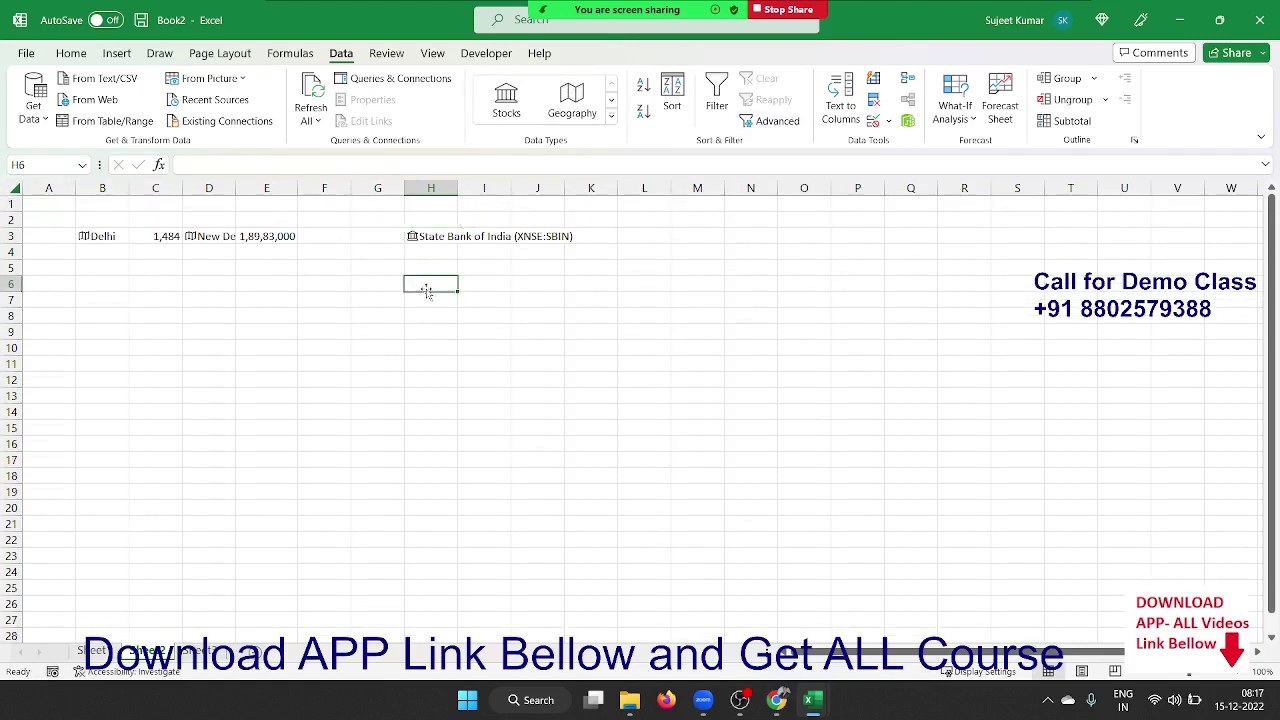
left_click(432, 234)
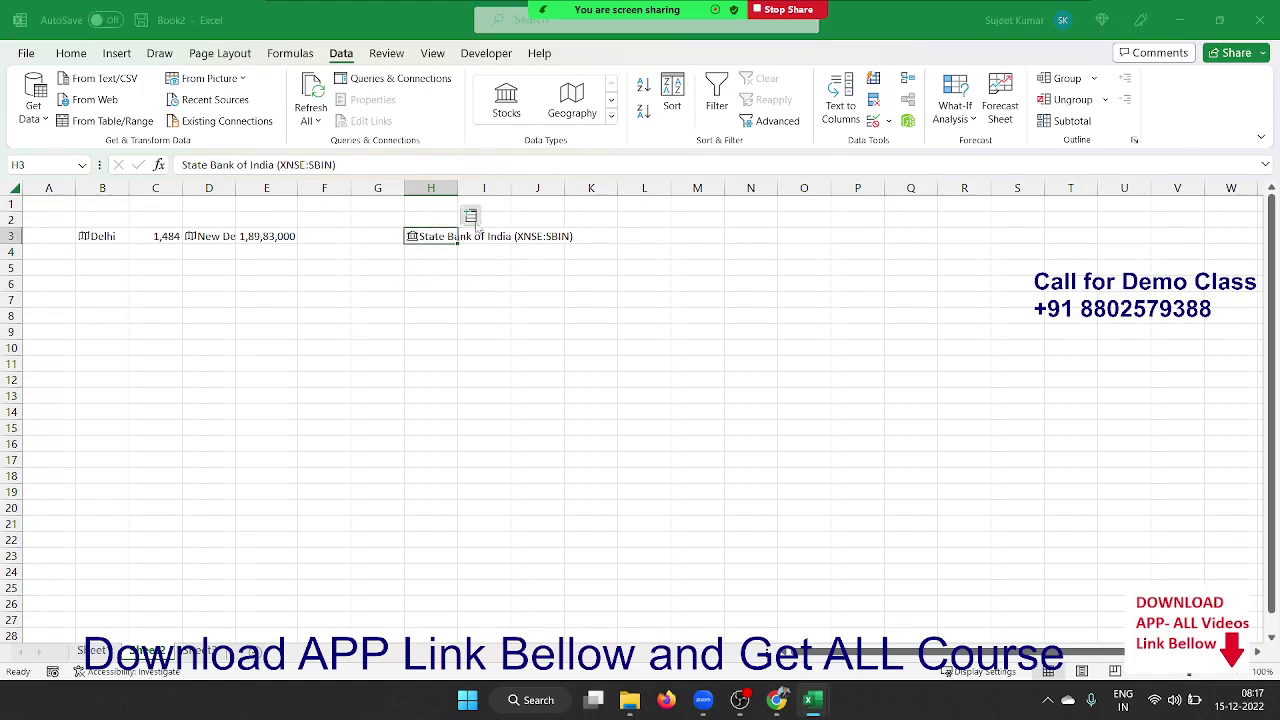
left_click(474, 222)
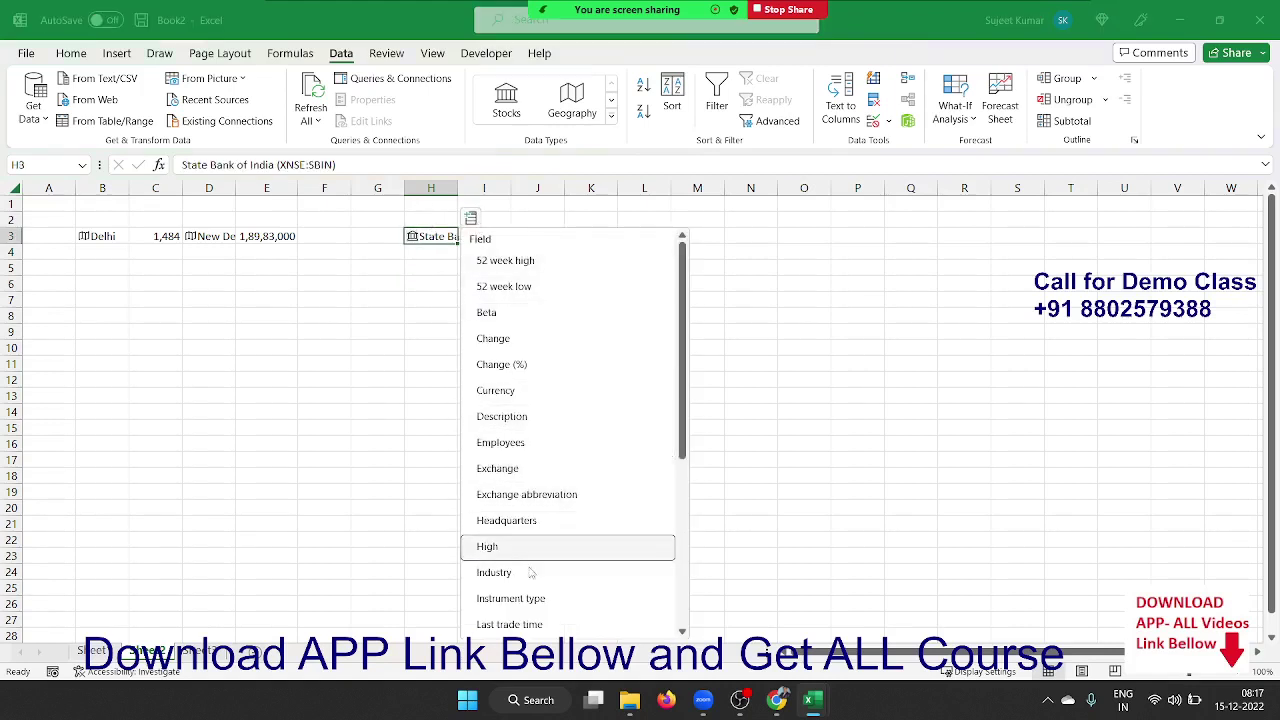
scroll(532, 553, "down", 2)
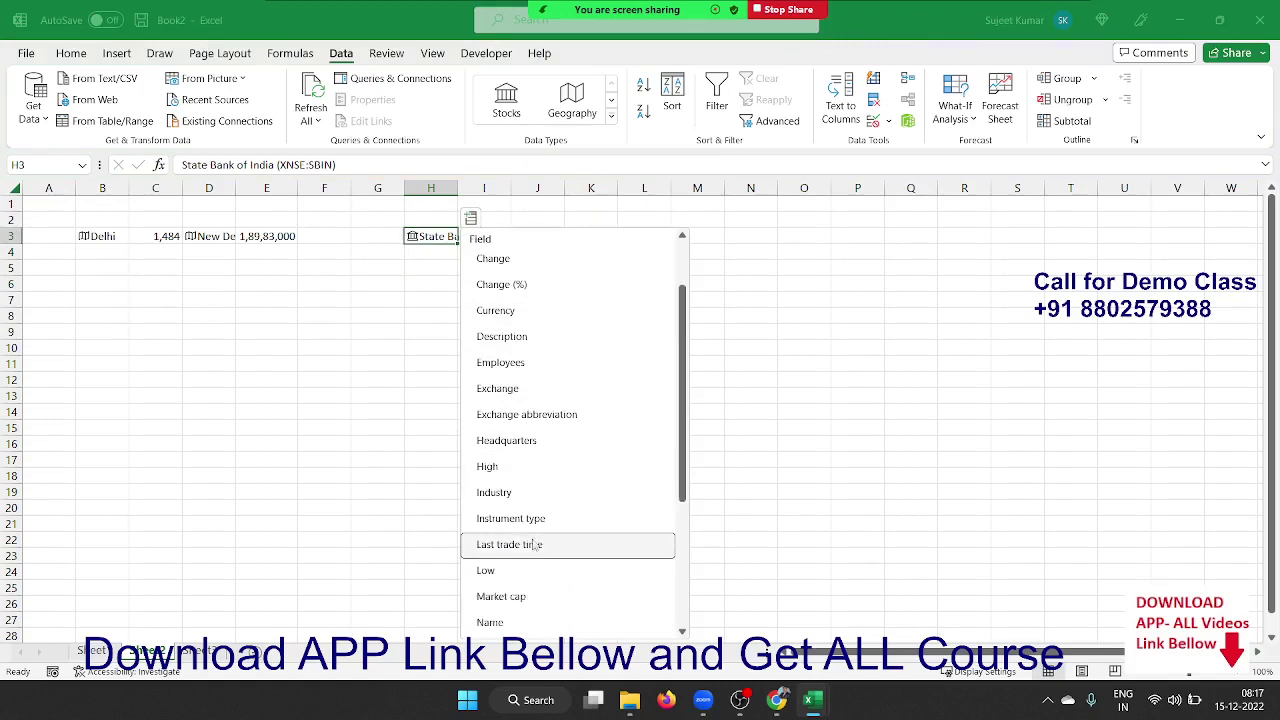
scroll(535, 570, "down", 1)
scroll(536, 580, "down", 1)
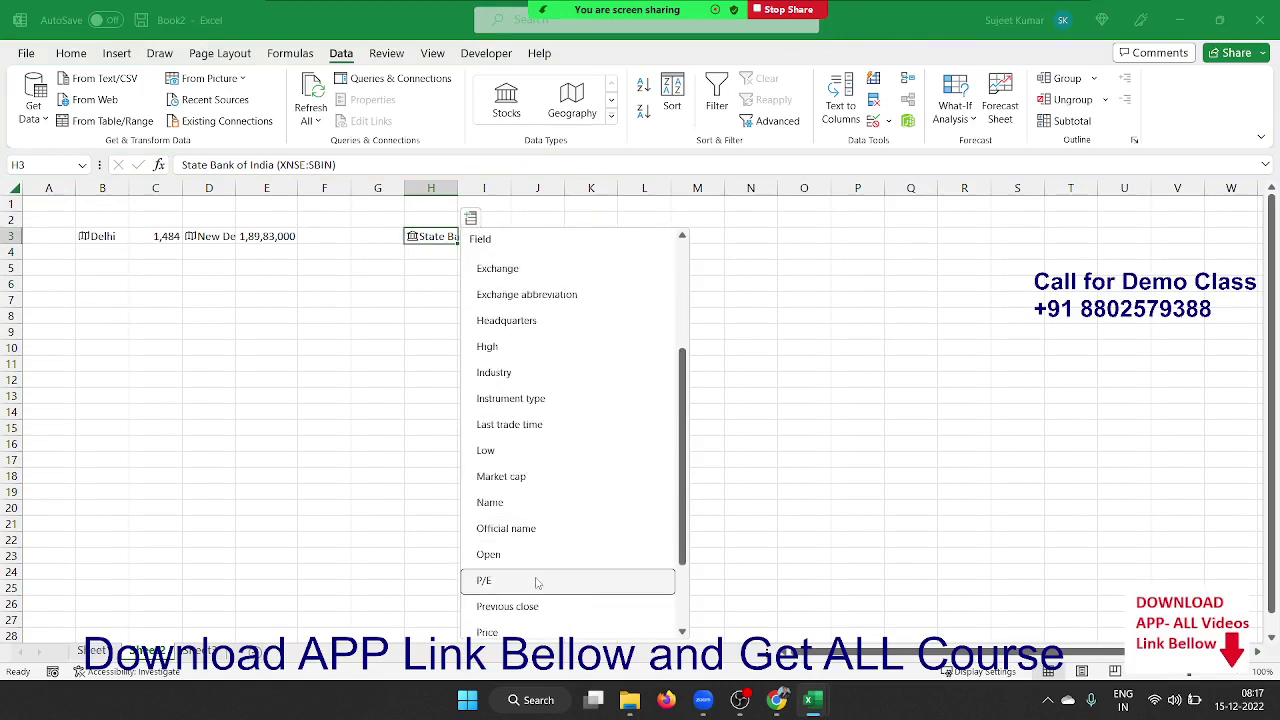
scroll(536, 600, "down", 1)
left_click(536, 622)
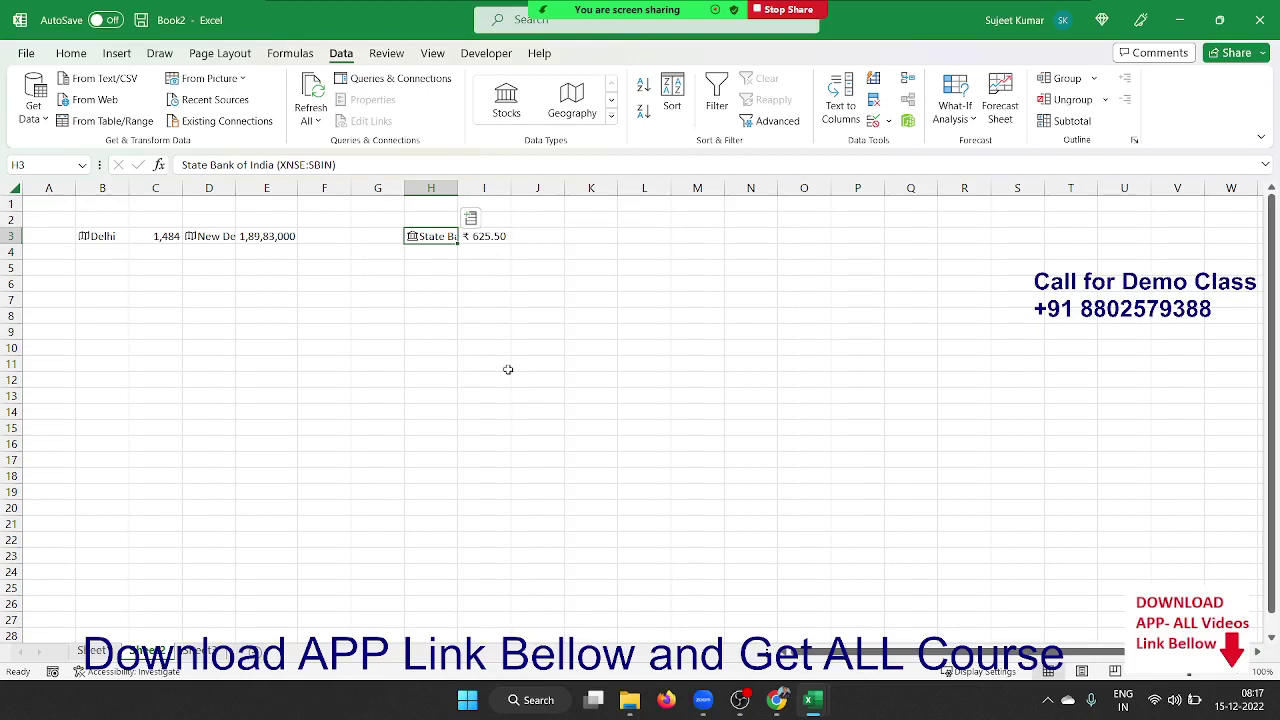
Step: Add the stock's Low (₹ 617.50) and High (₹ 626.75) into J3 and K3
left_click(472, 219)
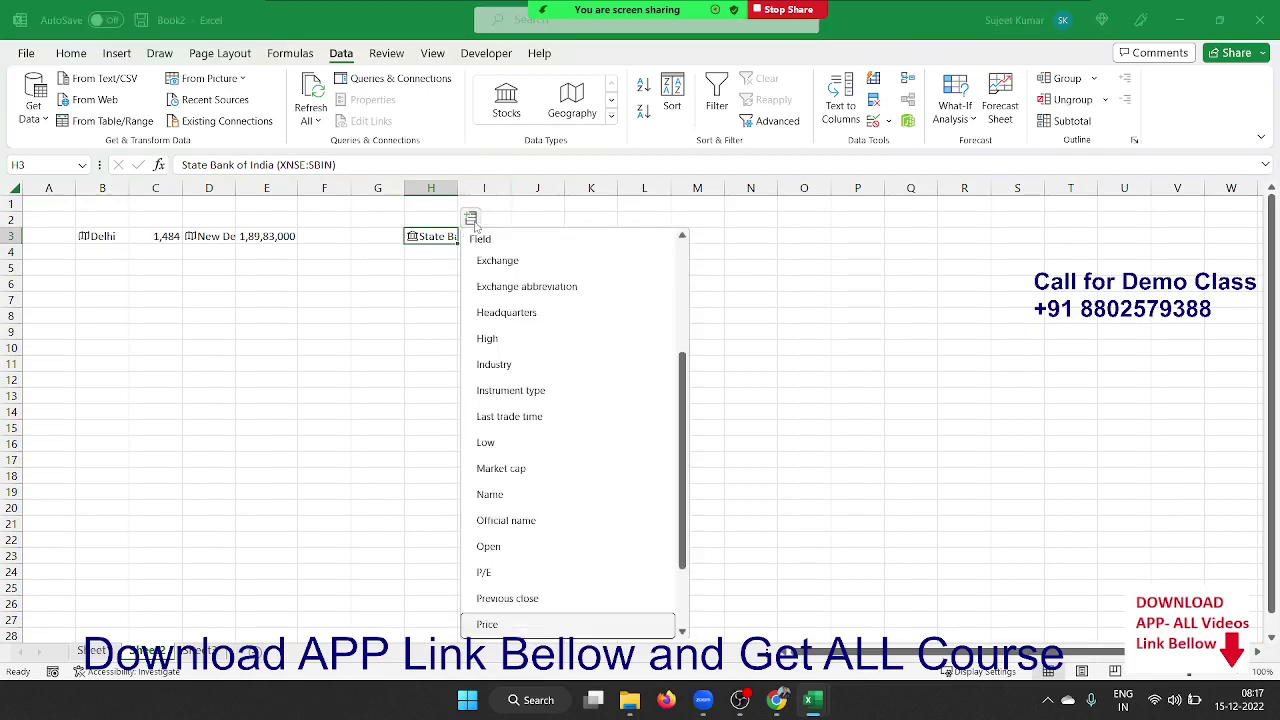
left_click(531, 442)
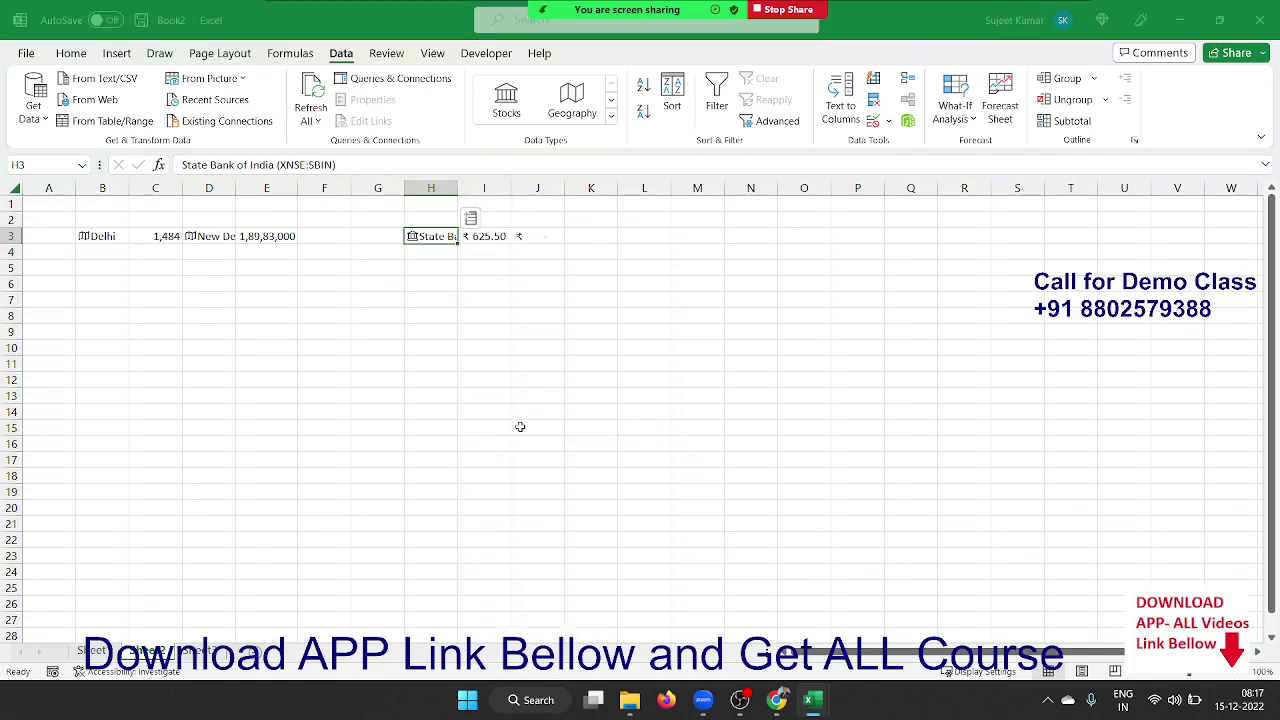
left_click(471, 218)
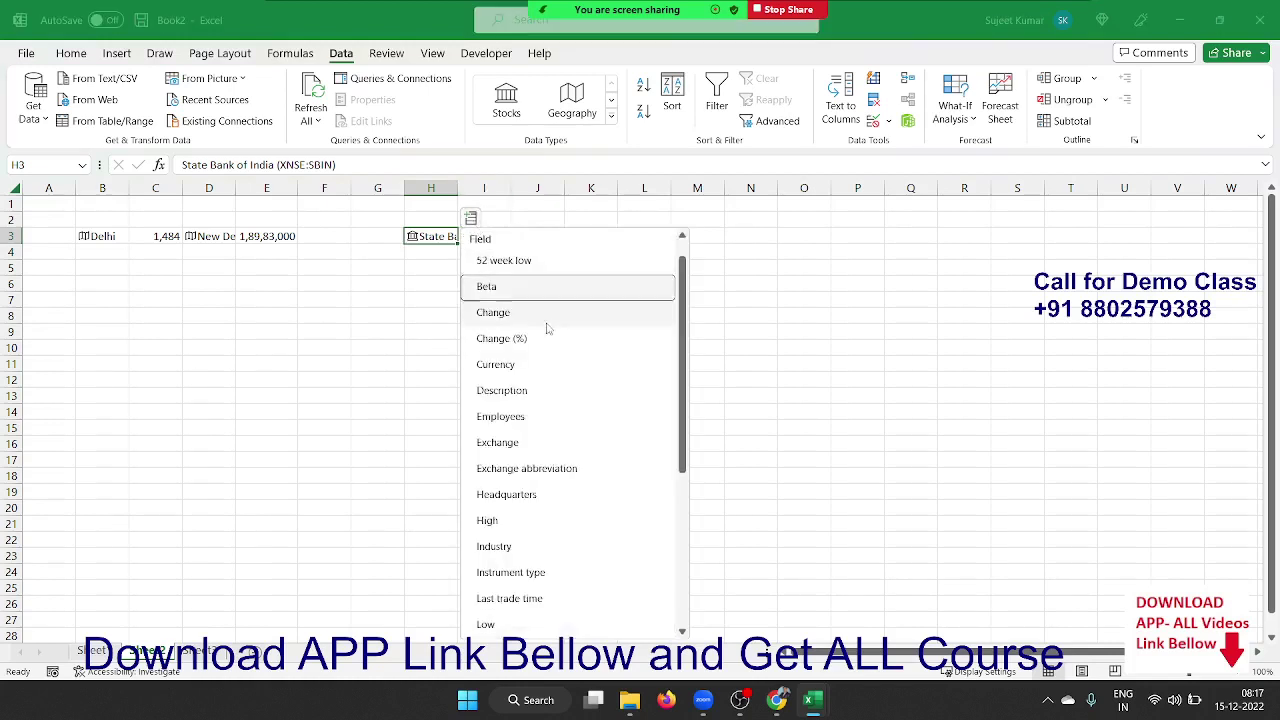
left_click(558, 524)
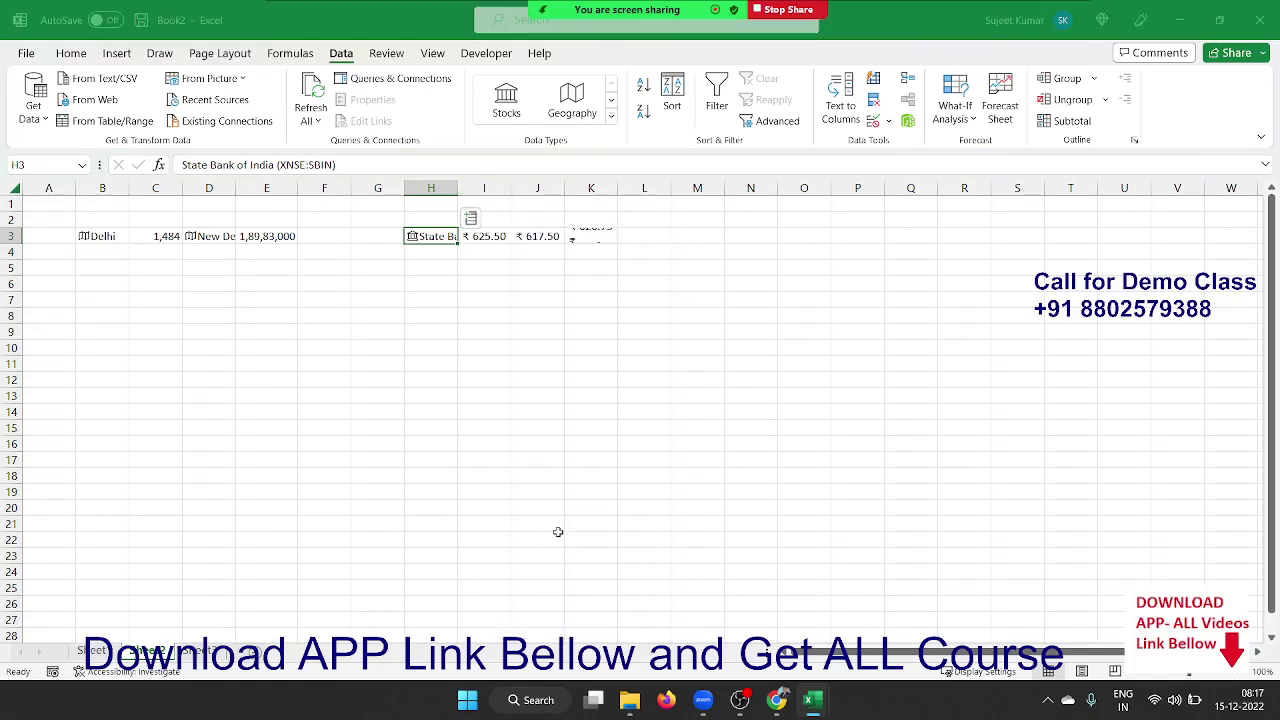
left_click(580, 395)
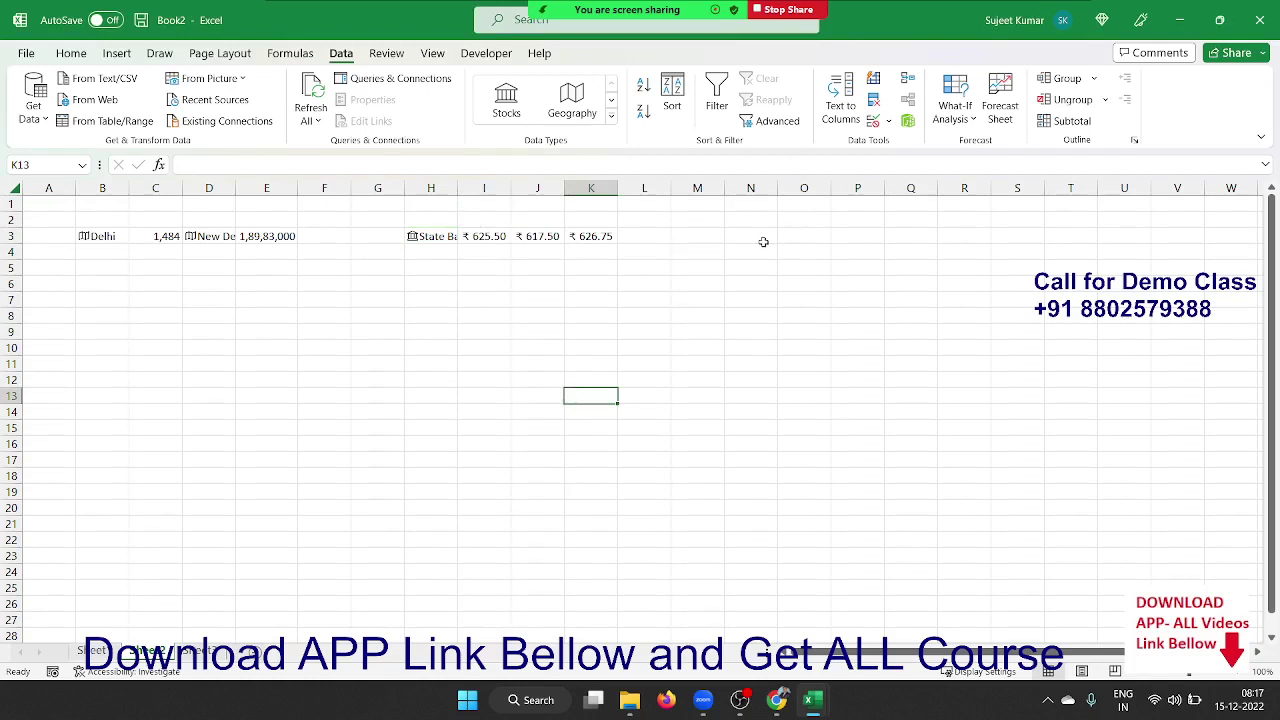
Step: Enter USD/INR in B7 and convert it to the Currencies data type
left_click(120, 299)
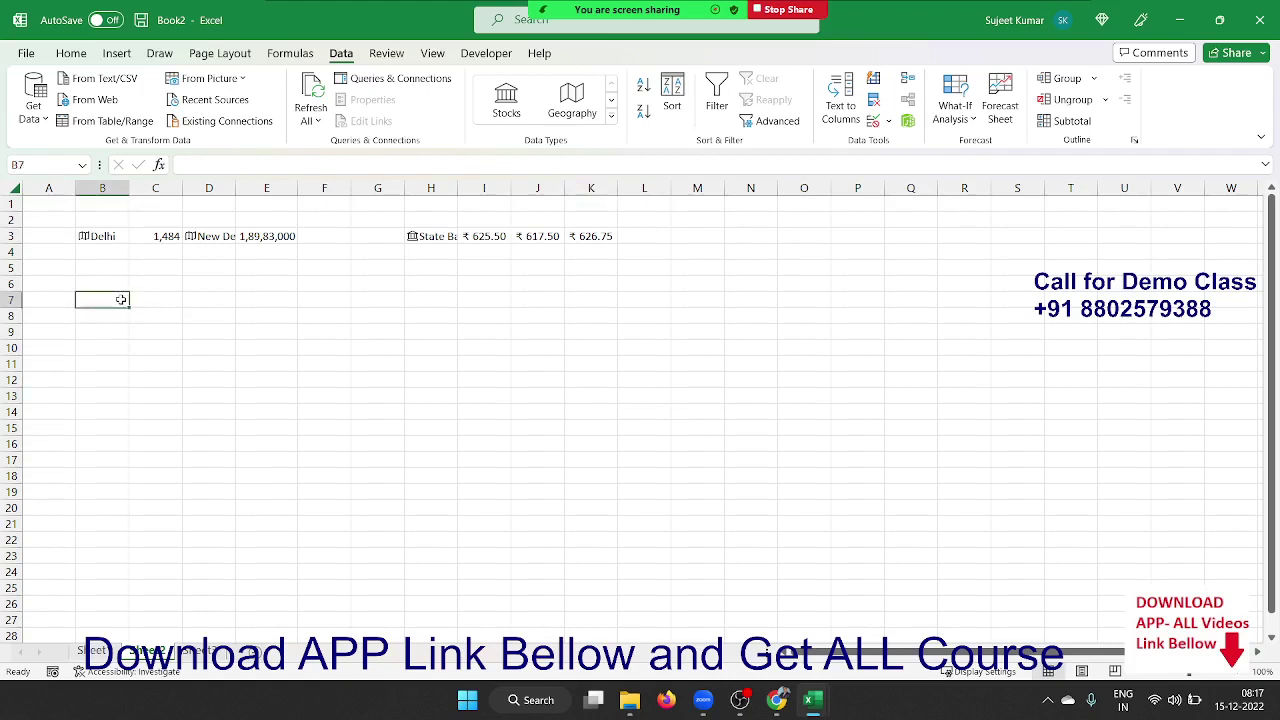
type("I")
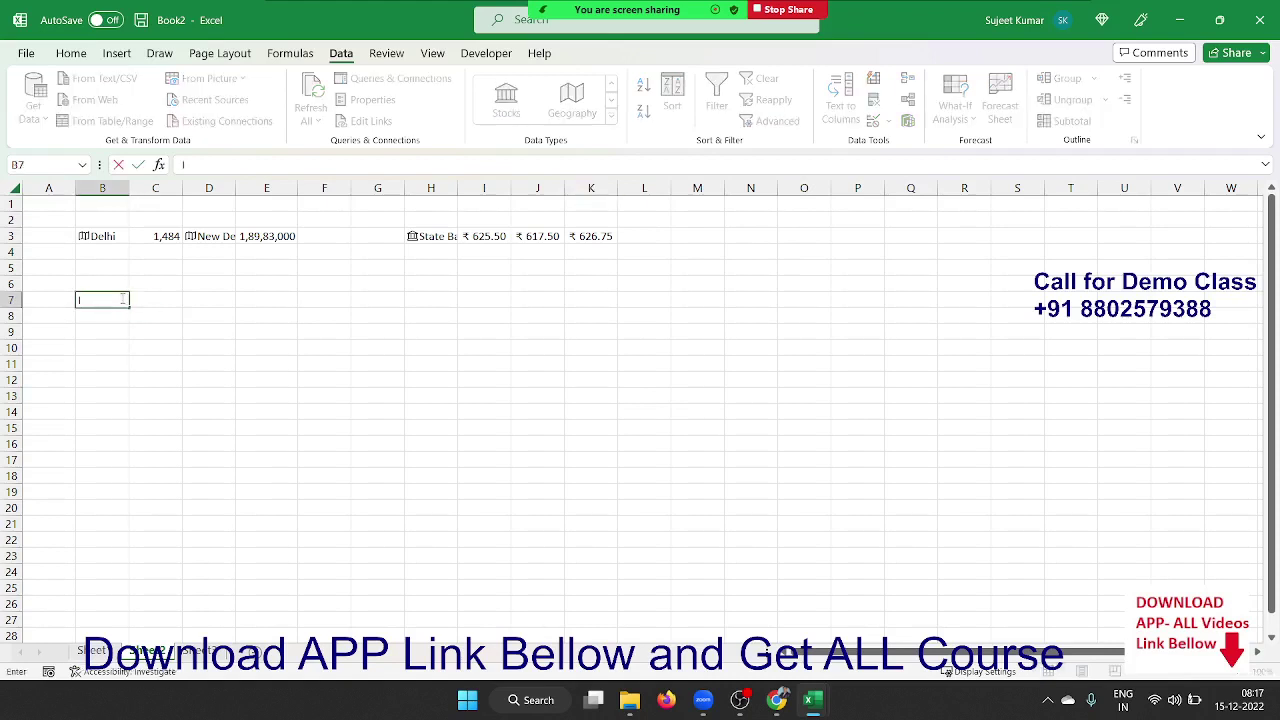
type("SD/I")
type("NR")
key("Tab")
left_click(121, 296)
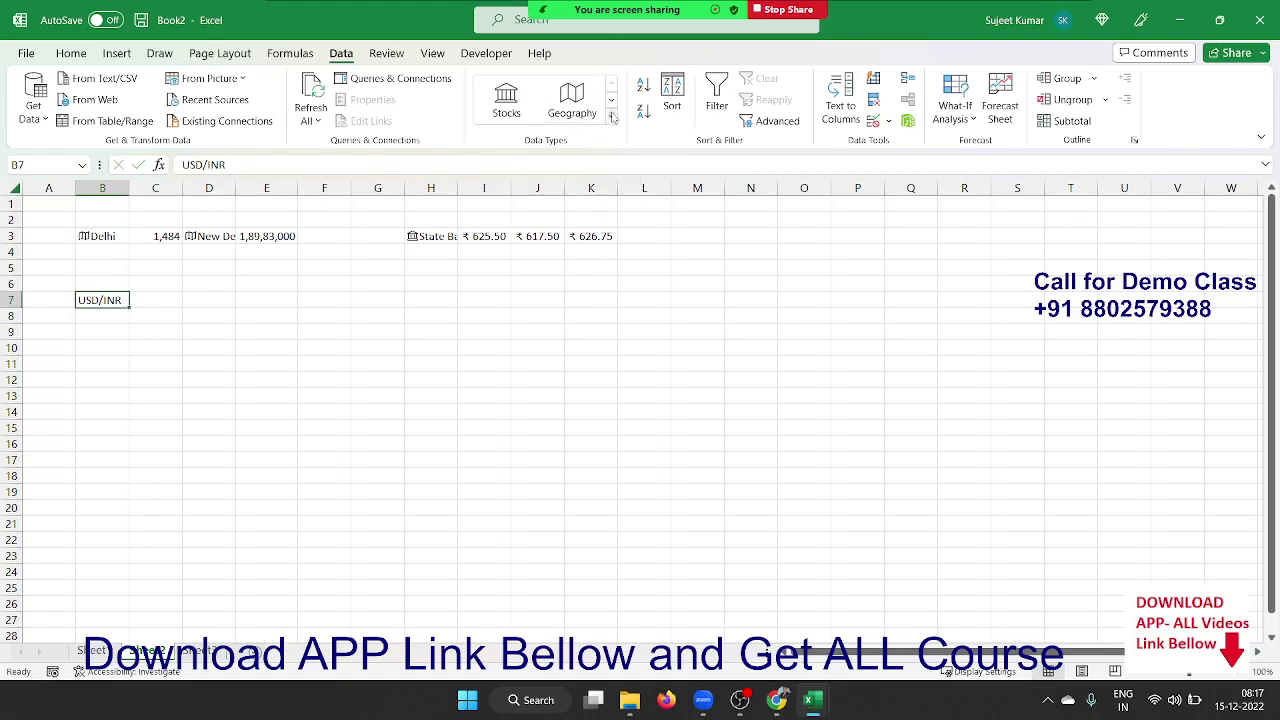
left_click(612, 116)
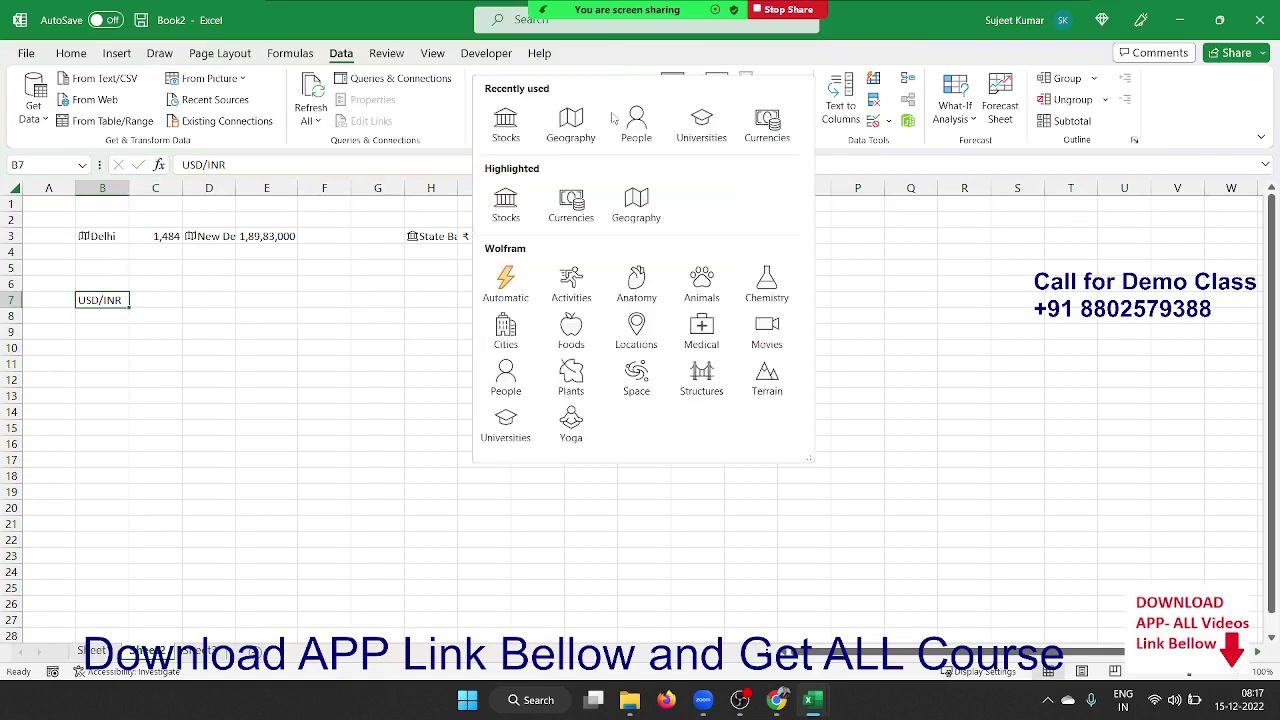
mouse_move(767, 126)
left_click(772, 140)
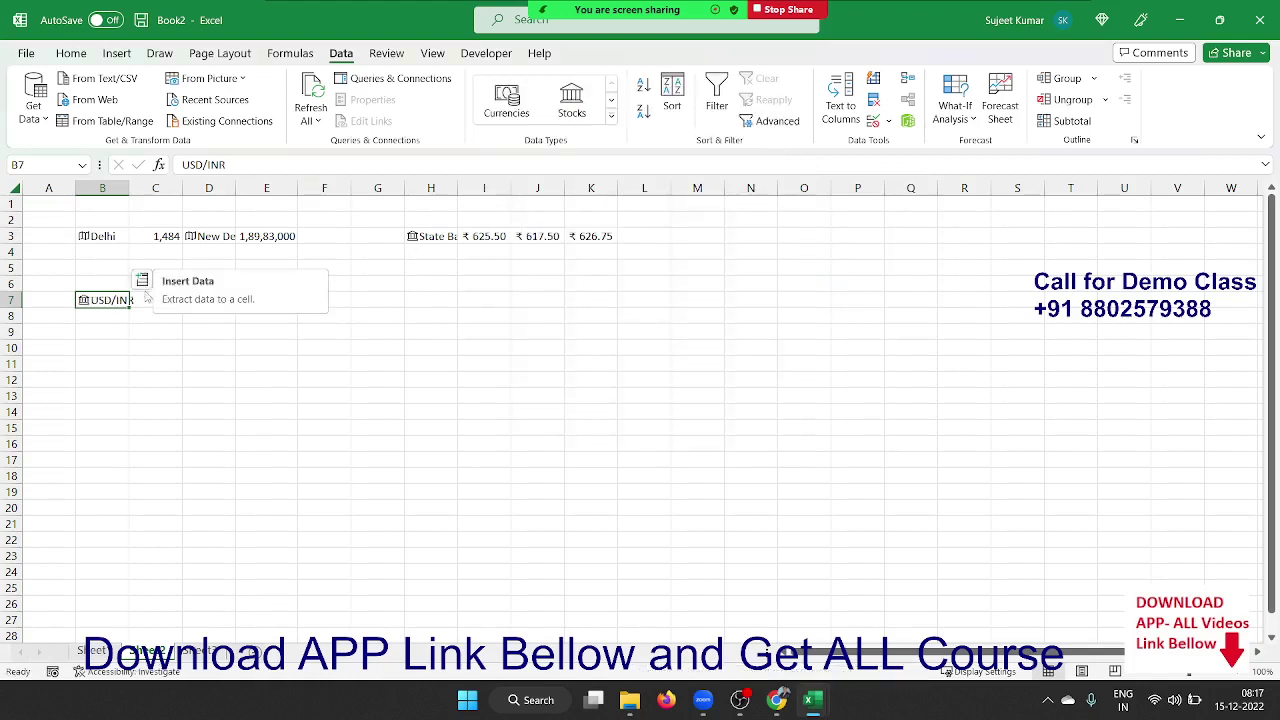
Step: Insert the USD/INR Price (₹ 82.53) into C7 and check its =B7.Price formula
left_click(142, 281)
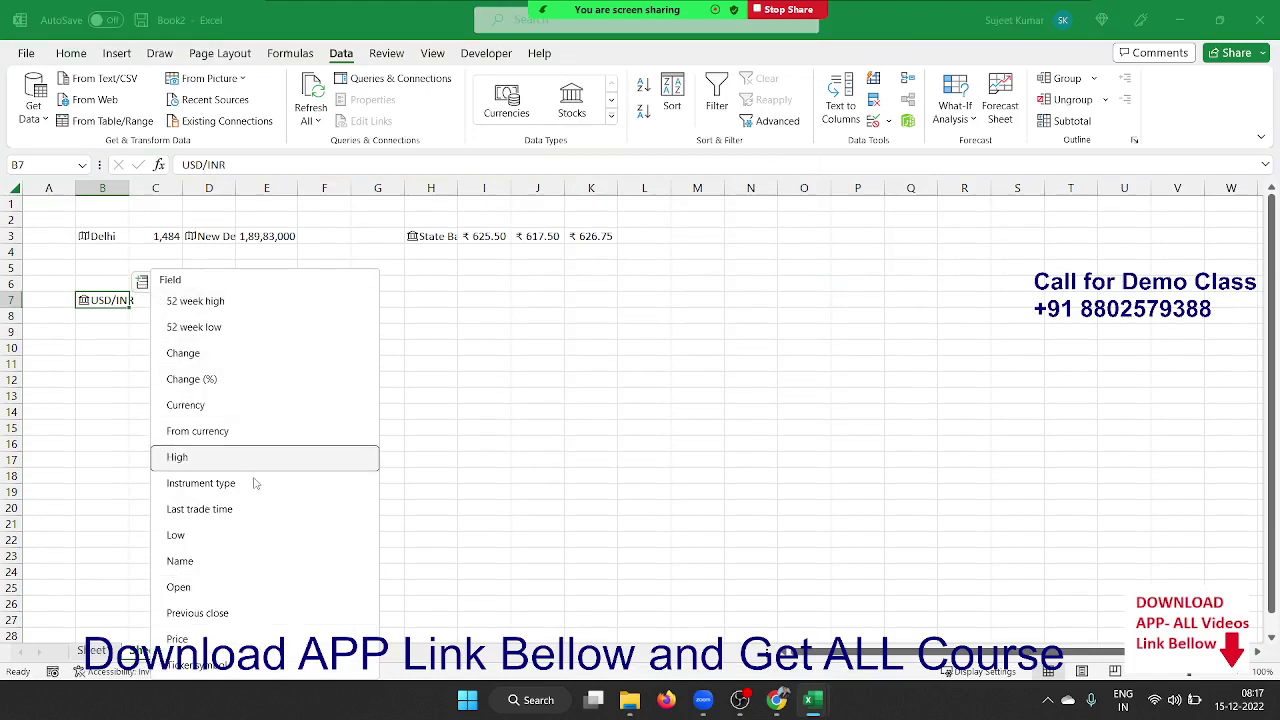
left_click(257, 641)
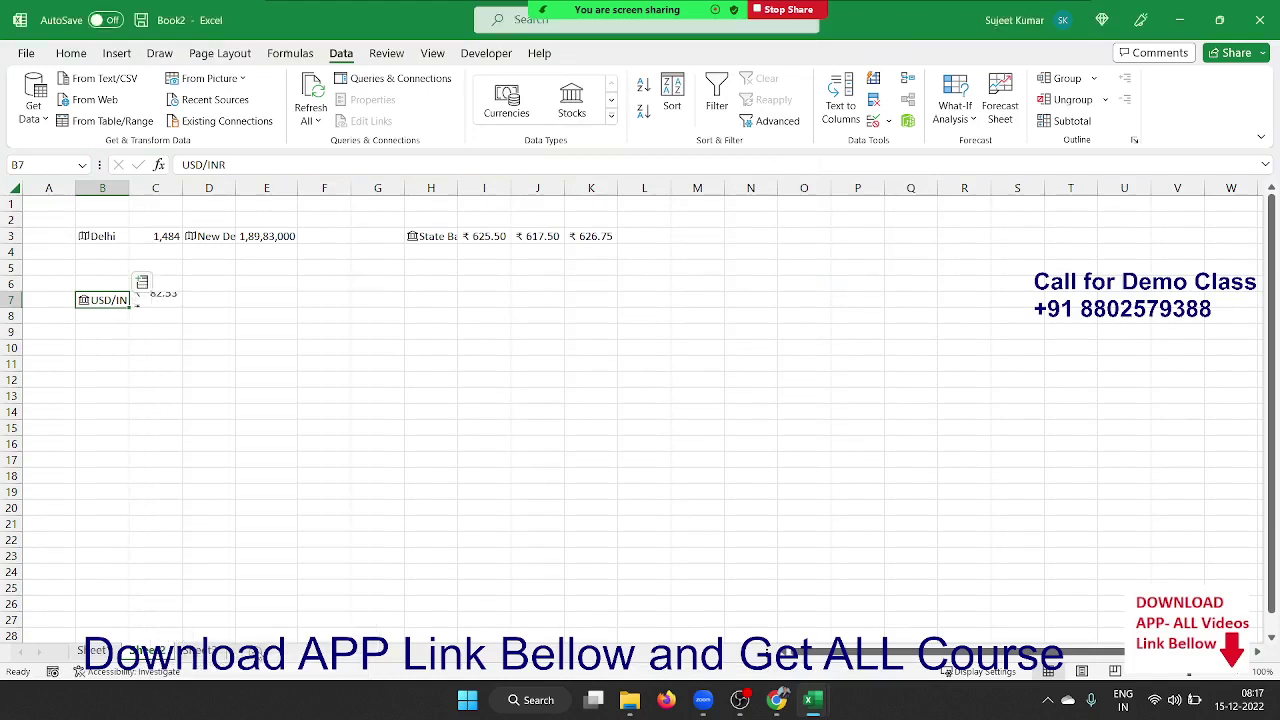
left_click(209, 474)
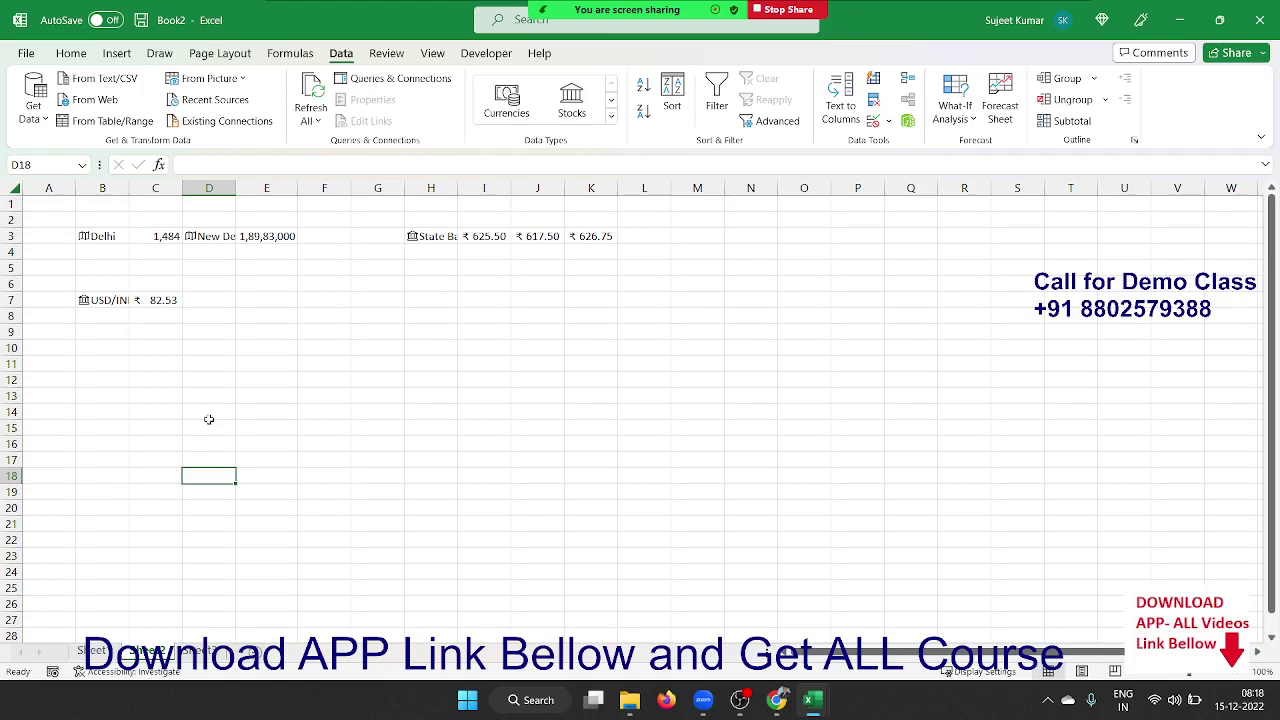
left_click(164, 302)
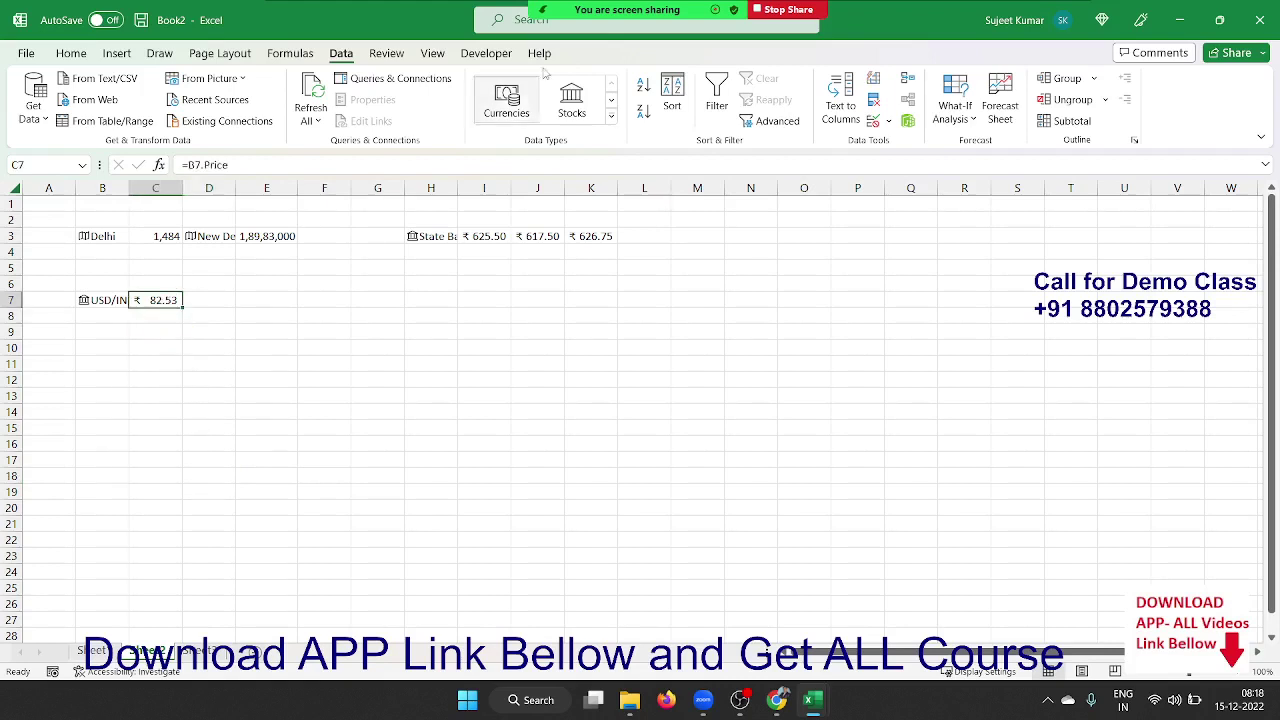
left_click(611, 118)
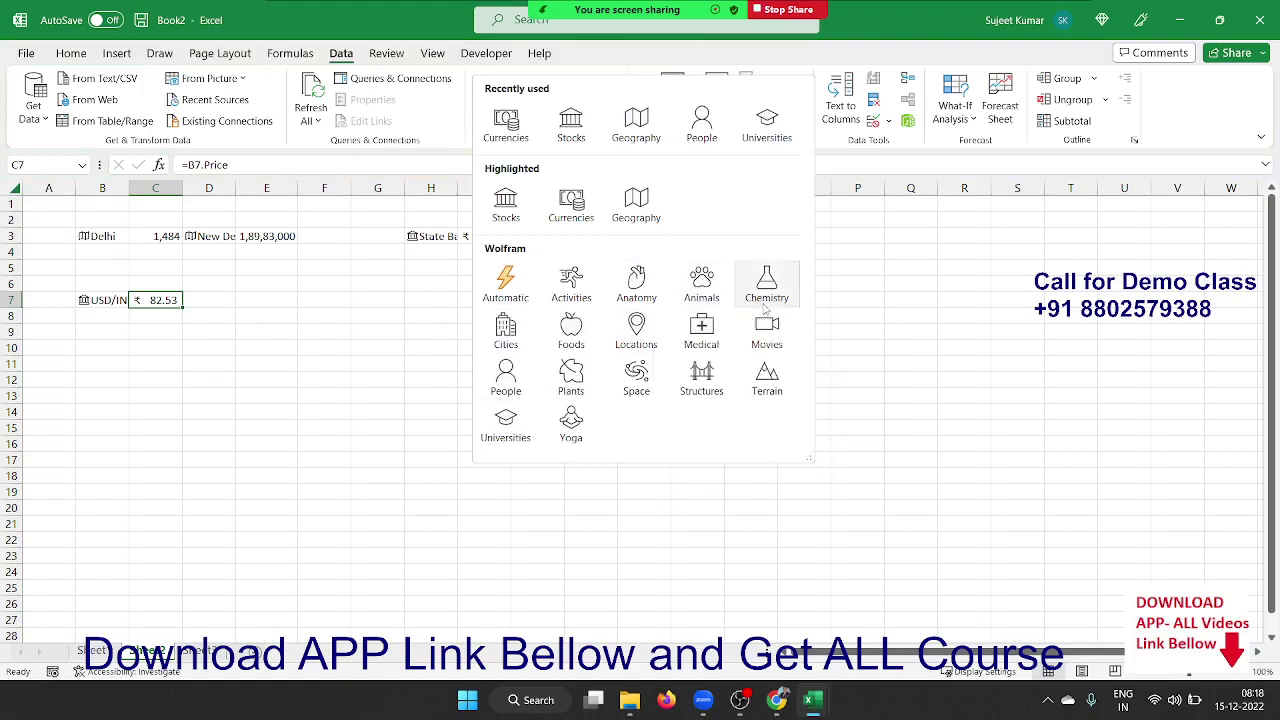
Step: Enter H2O in B10 and convert it to the Chemistry data type as water
left_click(364, 385)
left_click(76, 345)
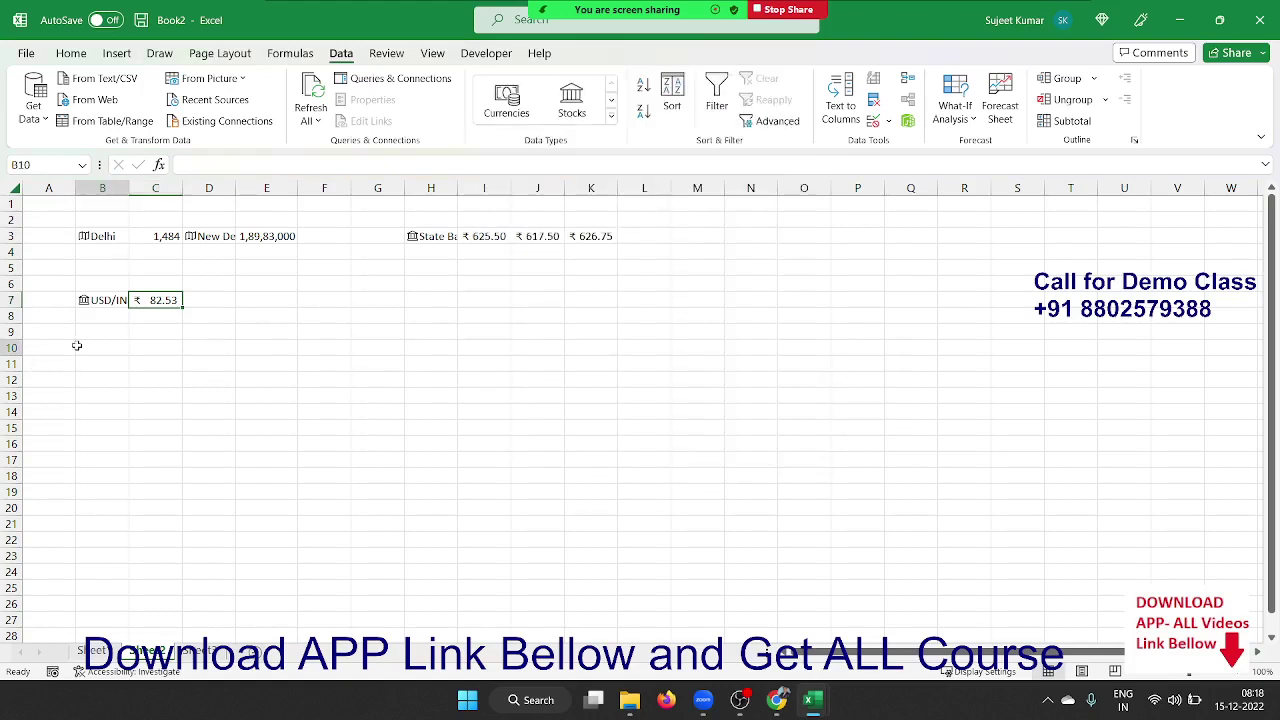
type("H2")
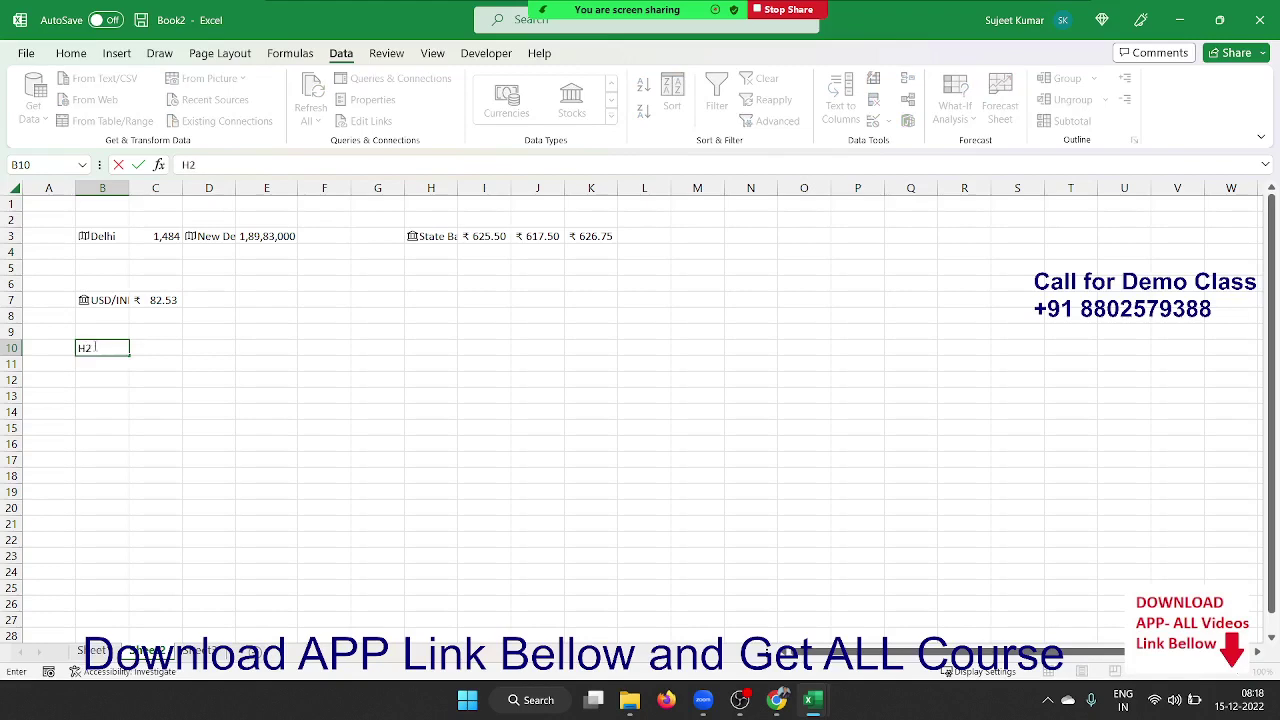
type("O")
key("Return")
left_click(91, 346)
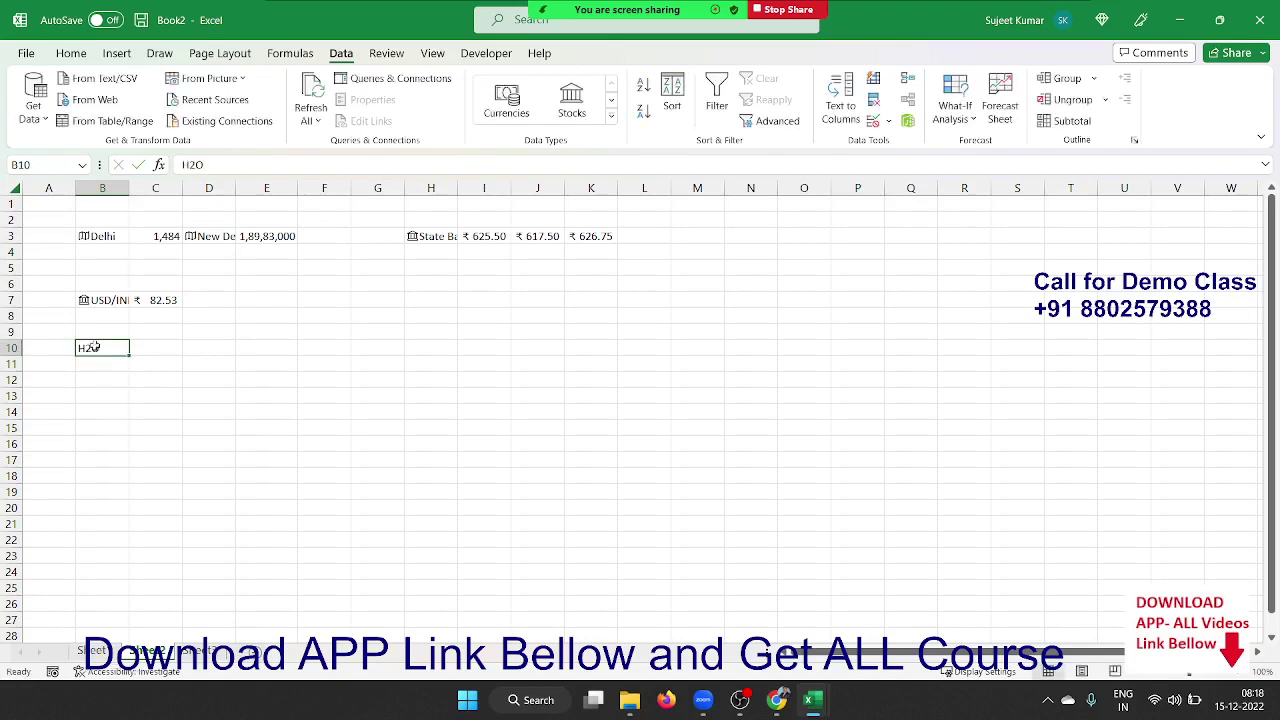
left_click(611, 117)
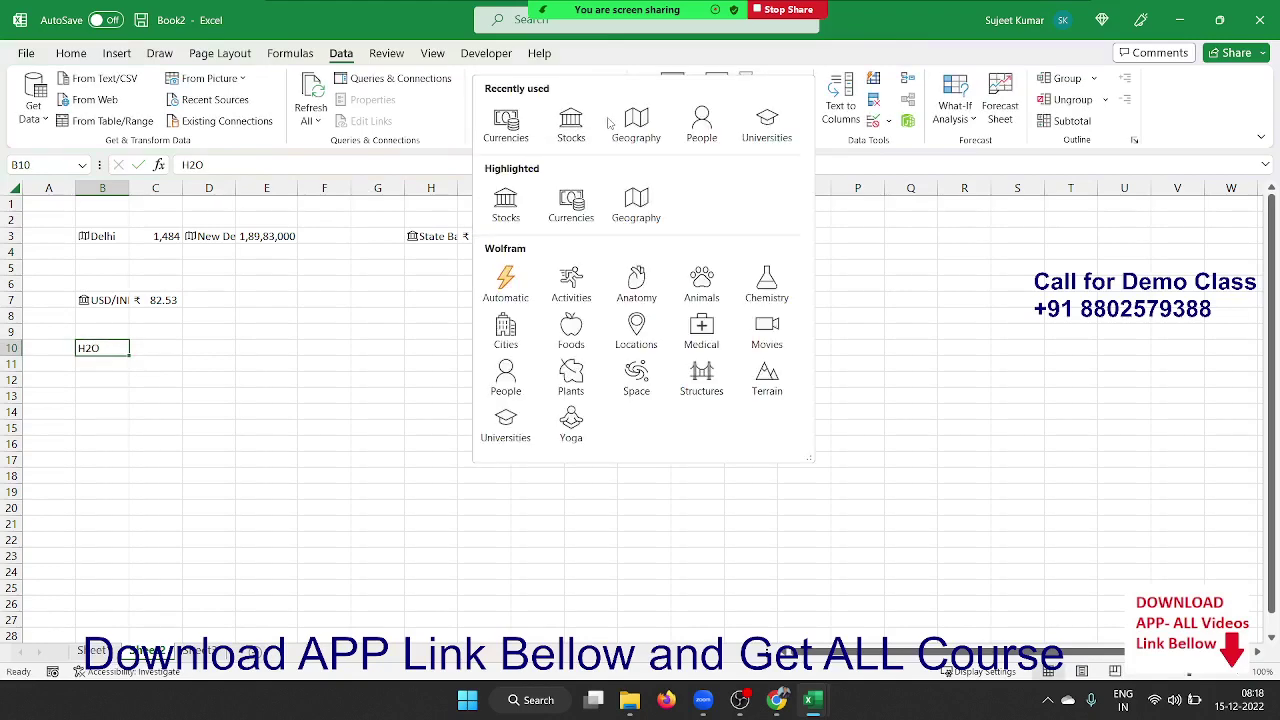
left_click(764, 289)
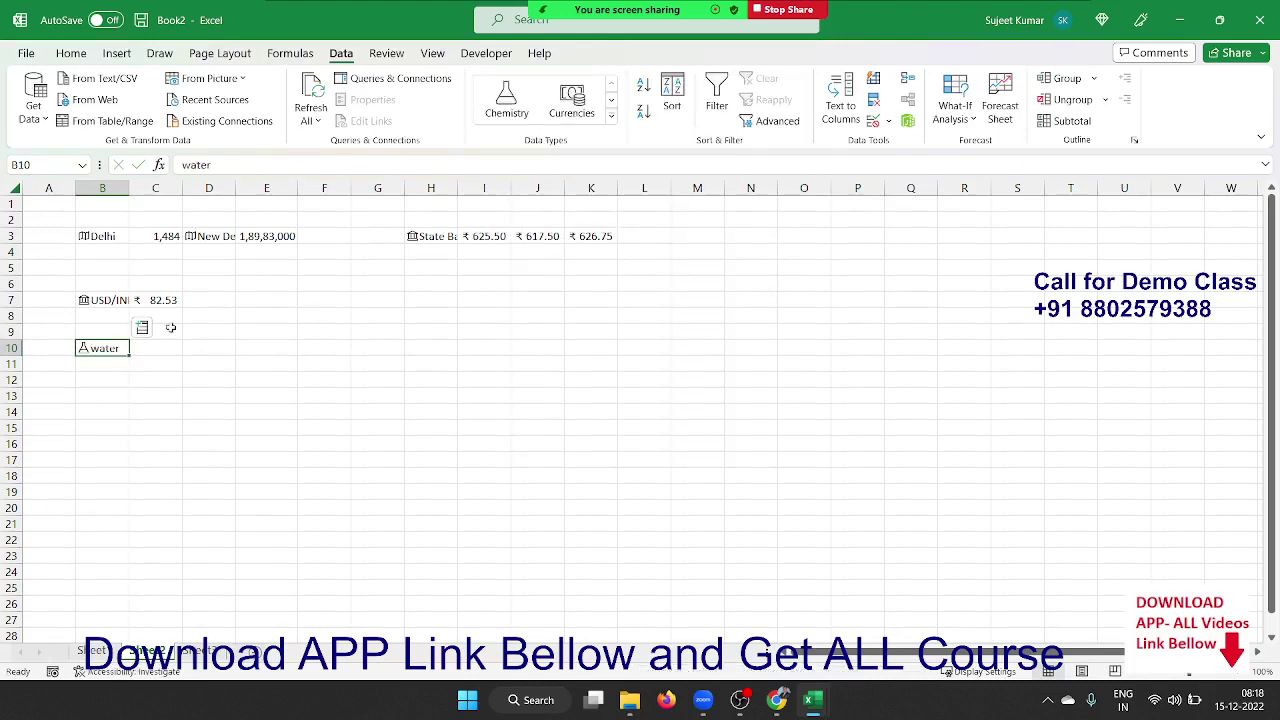
Step: Insert a property of water into C10 and check the result
left_click(142, 327)
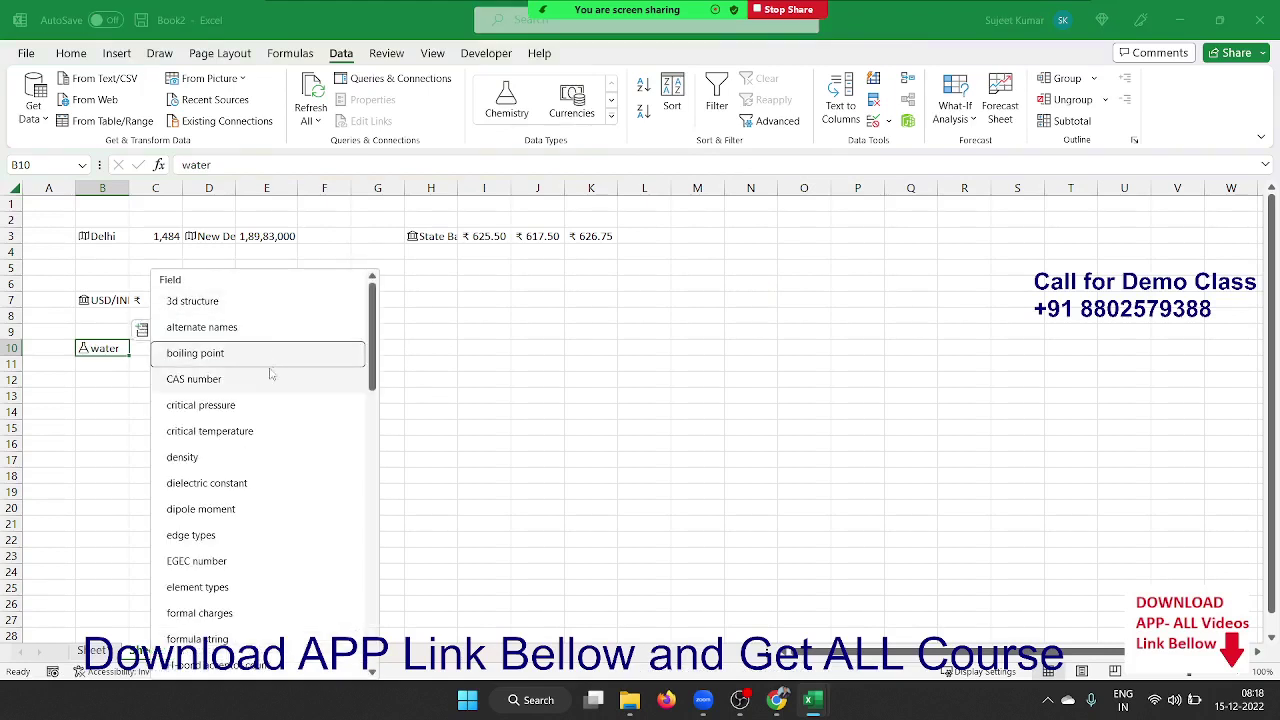
scroll(271, 371, "down", 2)
scroll(277, 385, "down", 3)
scroll(276, 395, "up", 3)
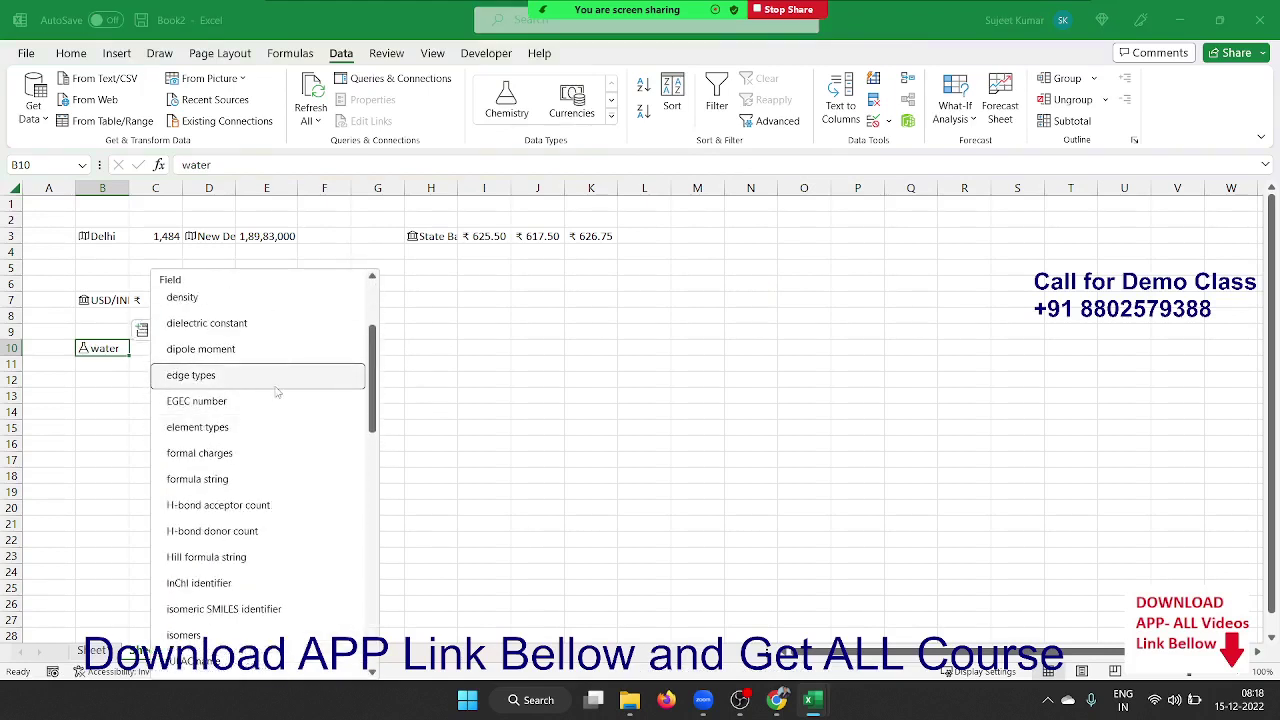
scroll(275, 385, "up", 2)
left_click(272, 305)
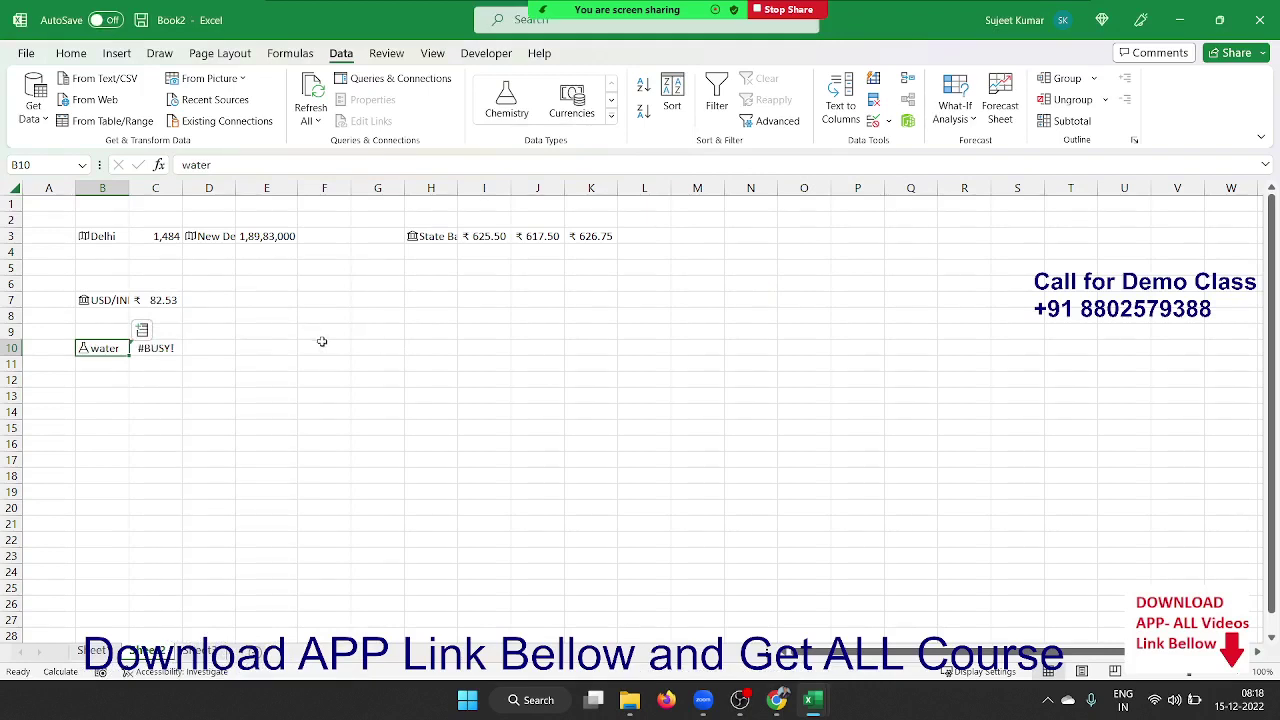
left_click(165, 352)
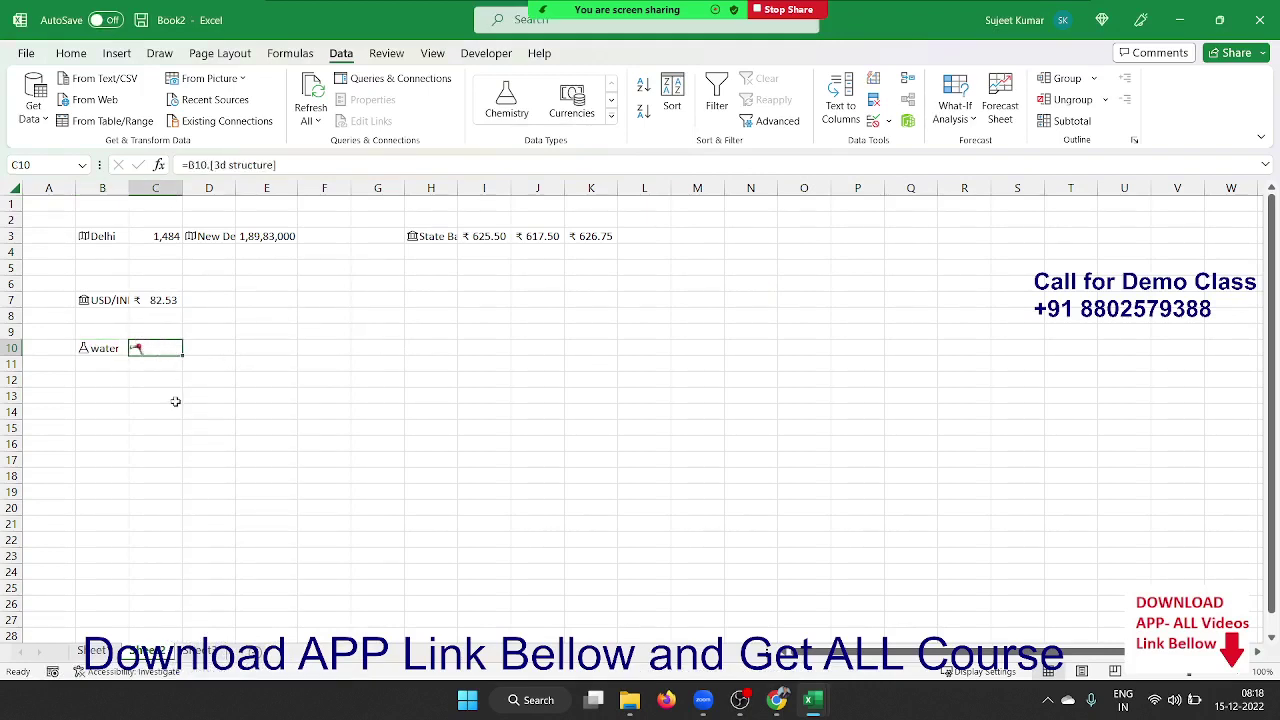
left_click(104, 348)
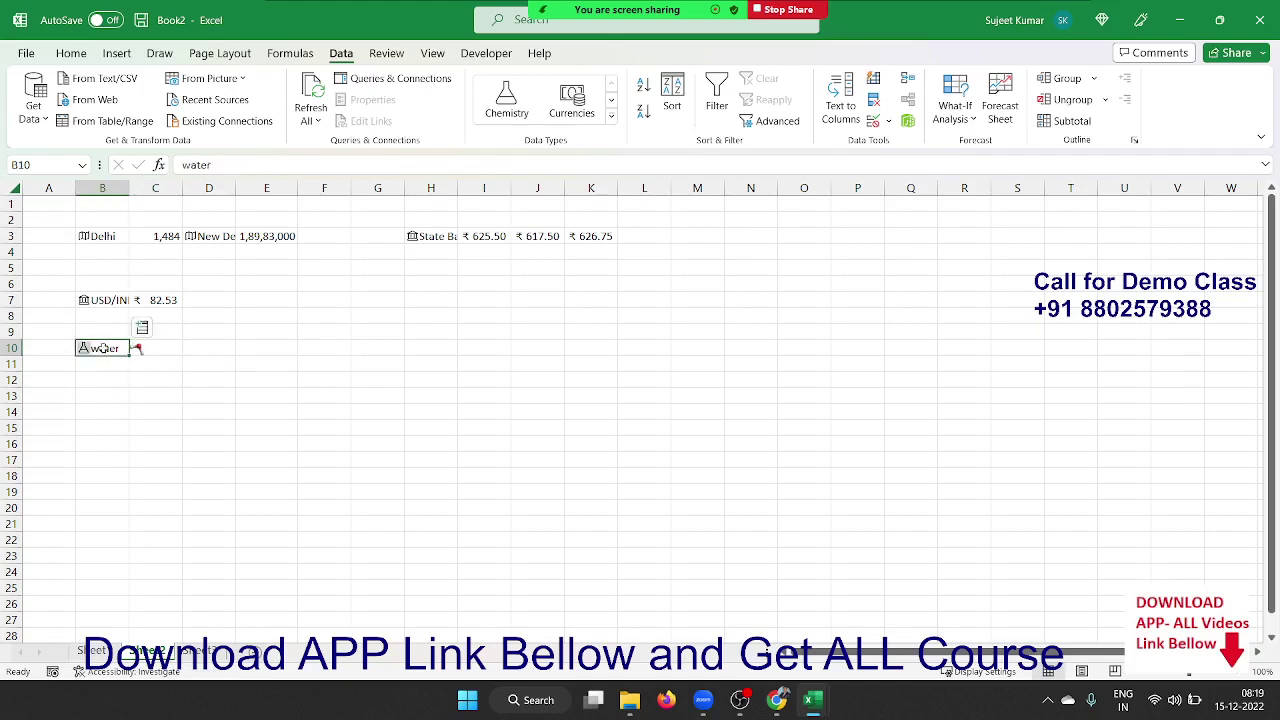
Step: Insert water's density (0.9970480) into D10, autofit column D, and browse the Data Types gallery
left_click(141, 328)
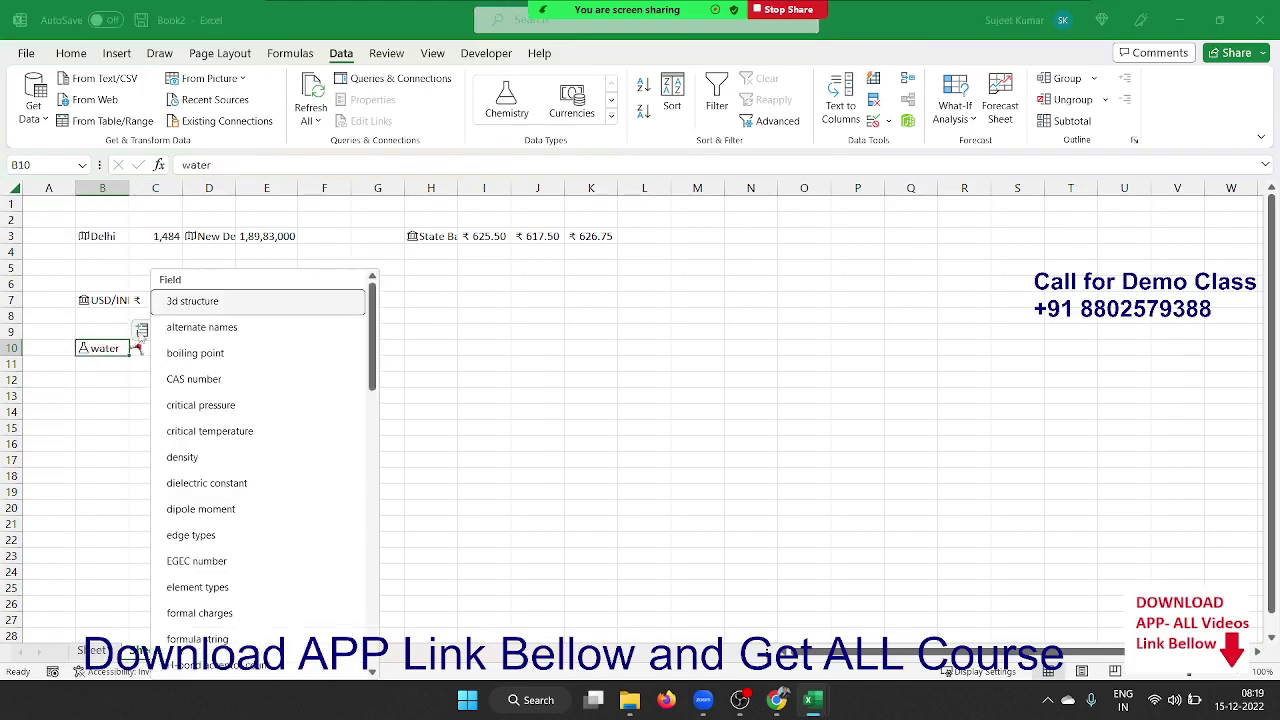
left_click(270, 460)
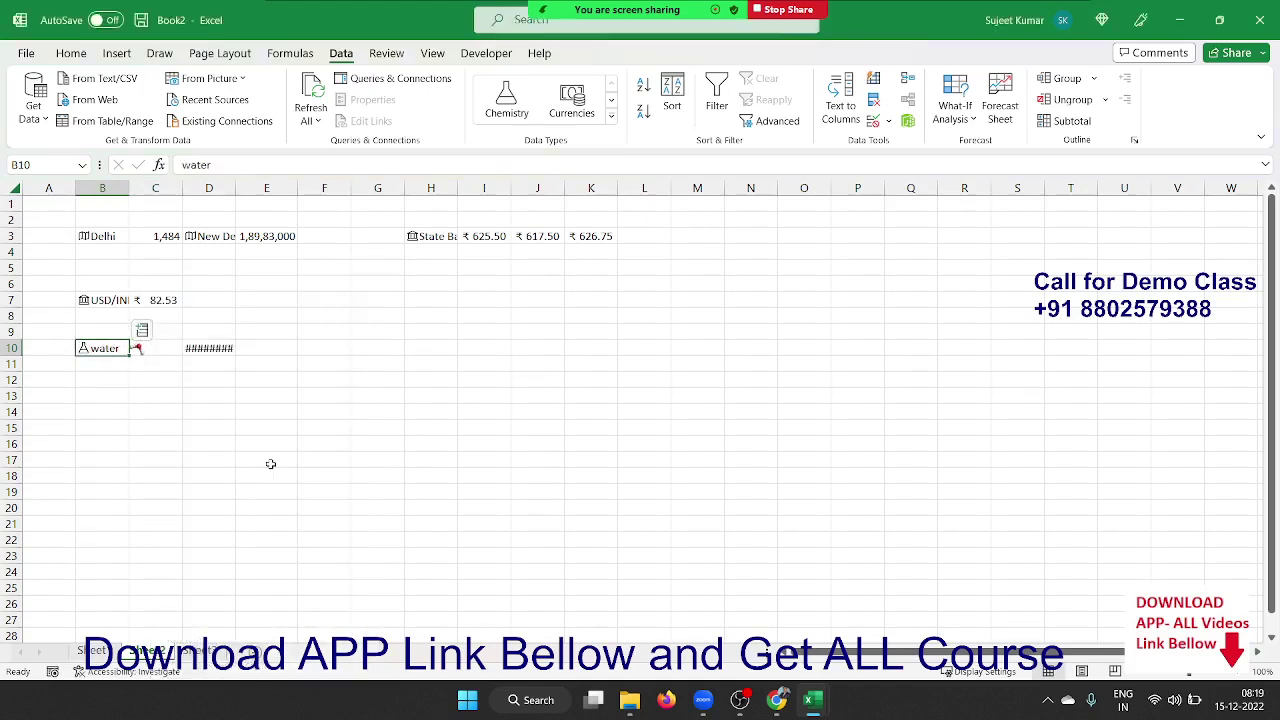
left_click(209, 348)
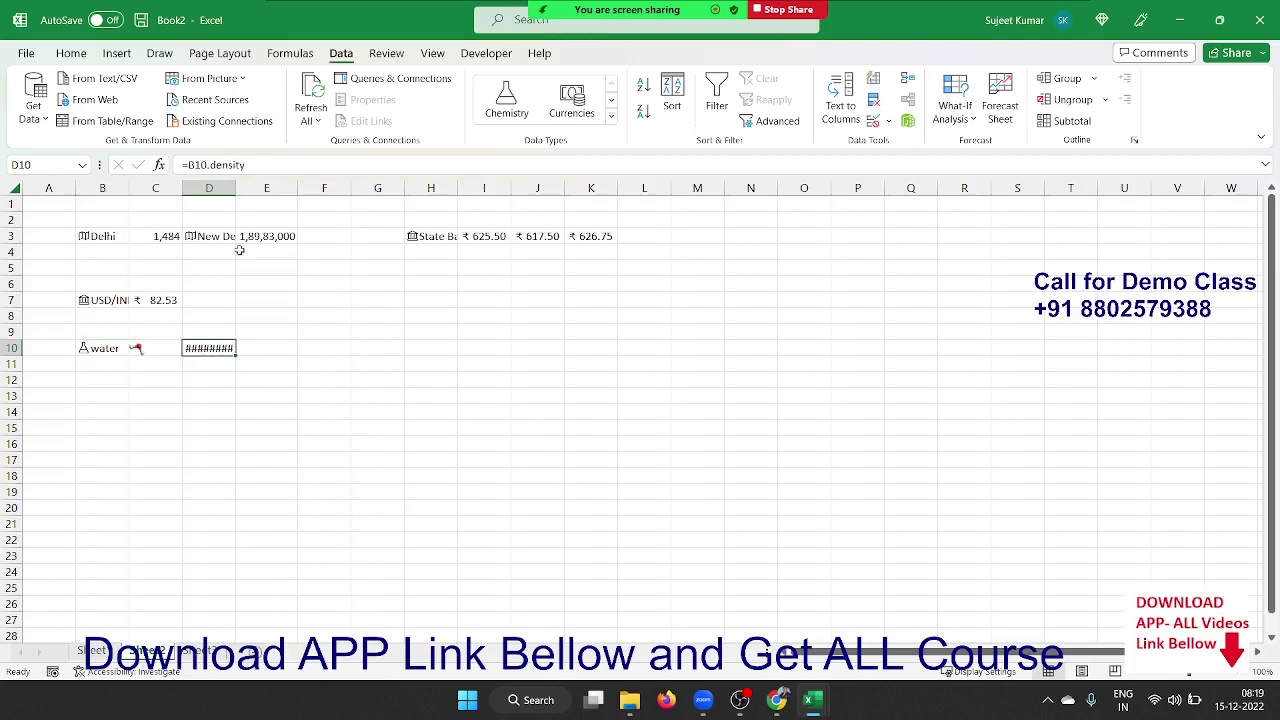
double_click(230, 188)
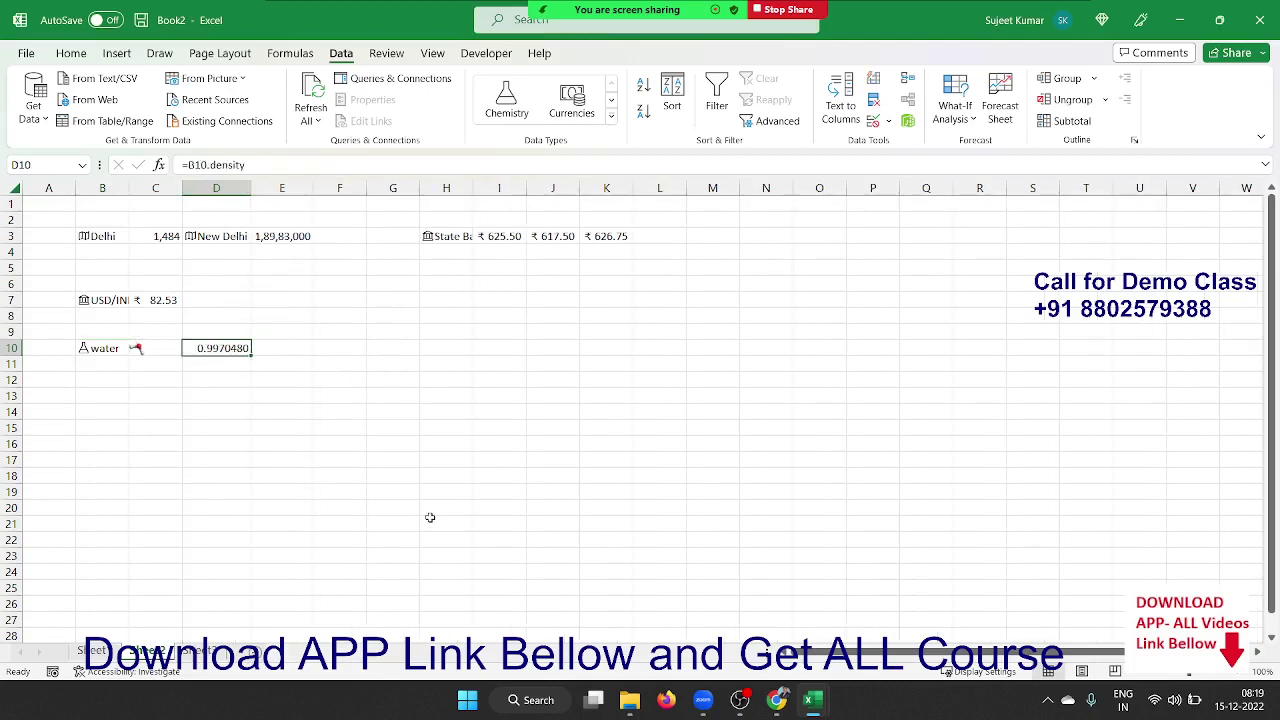
left_click(84, 352)
left_click(216, 427)
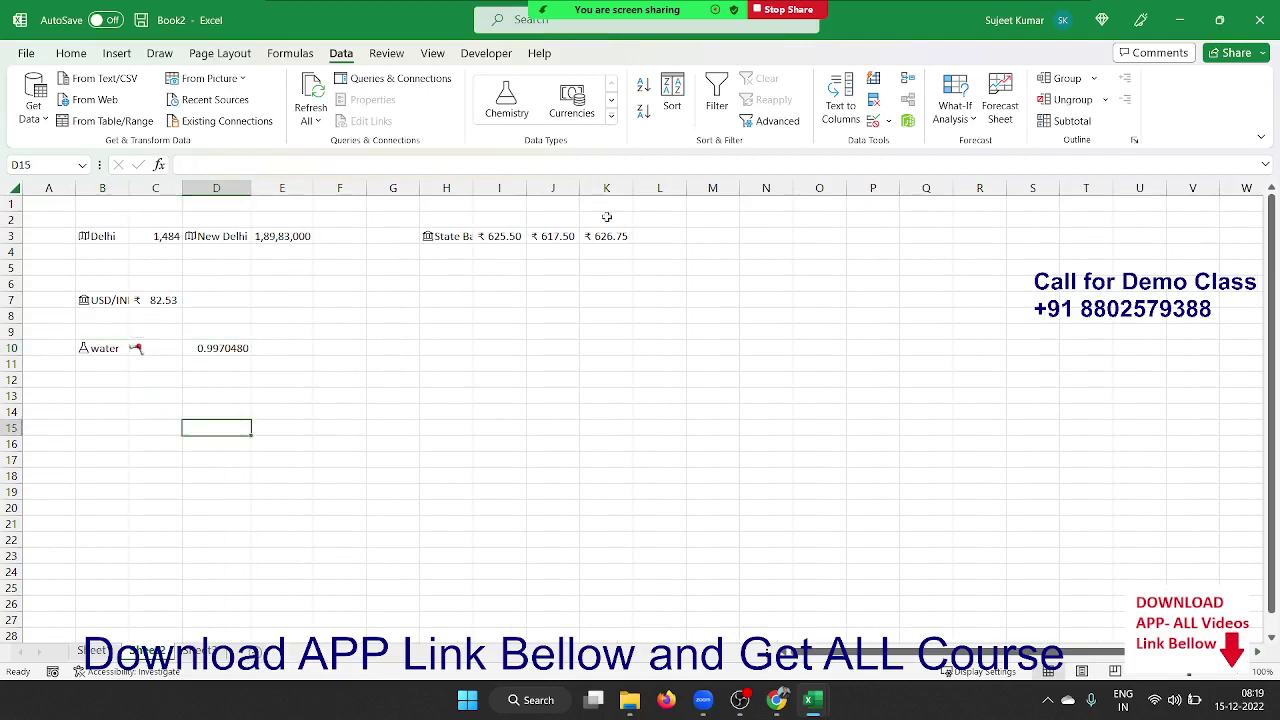
left_click(611, 117)
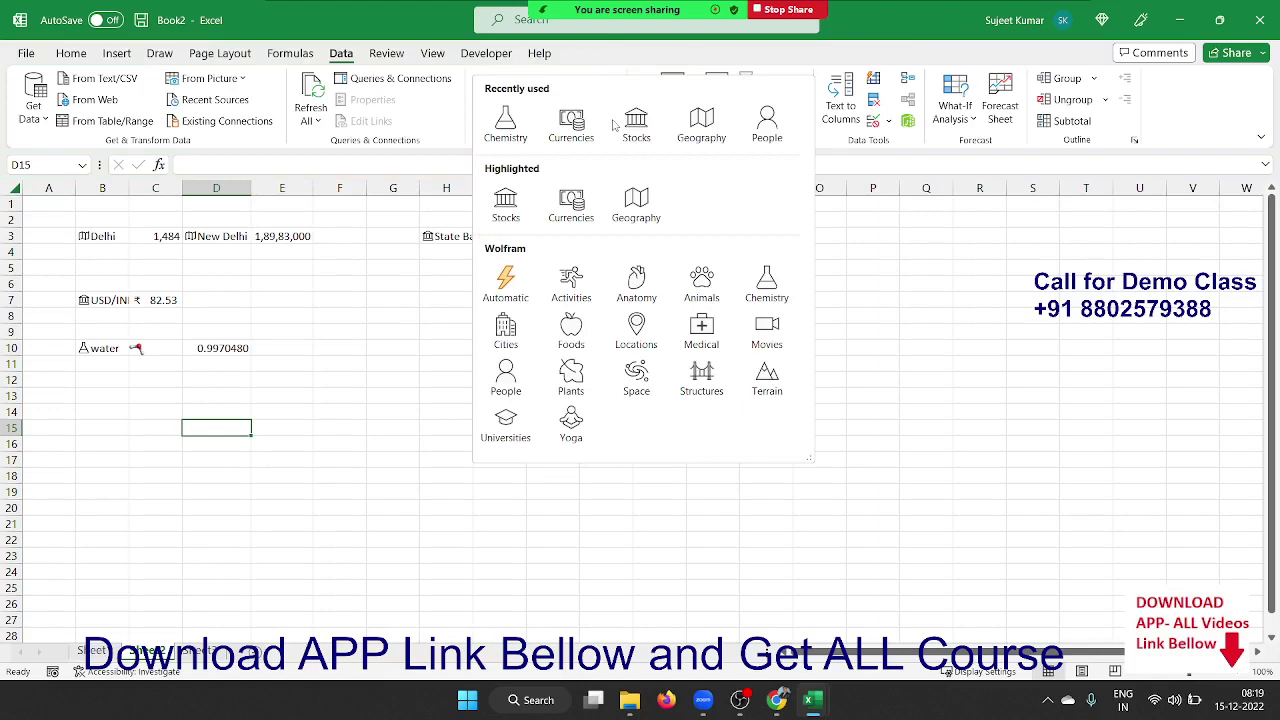
left_click(232, 427)
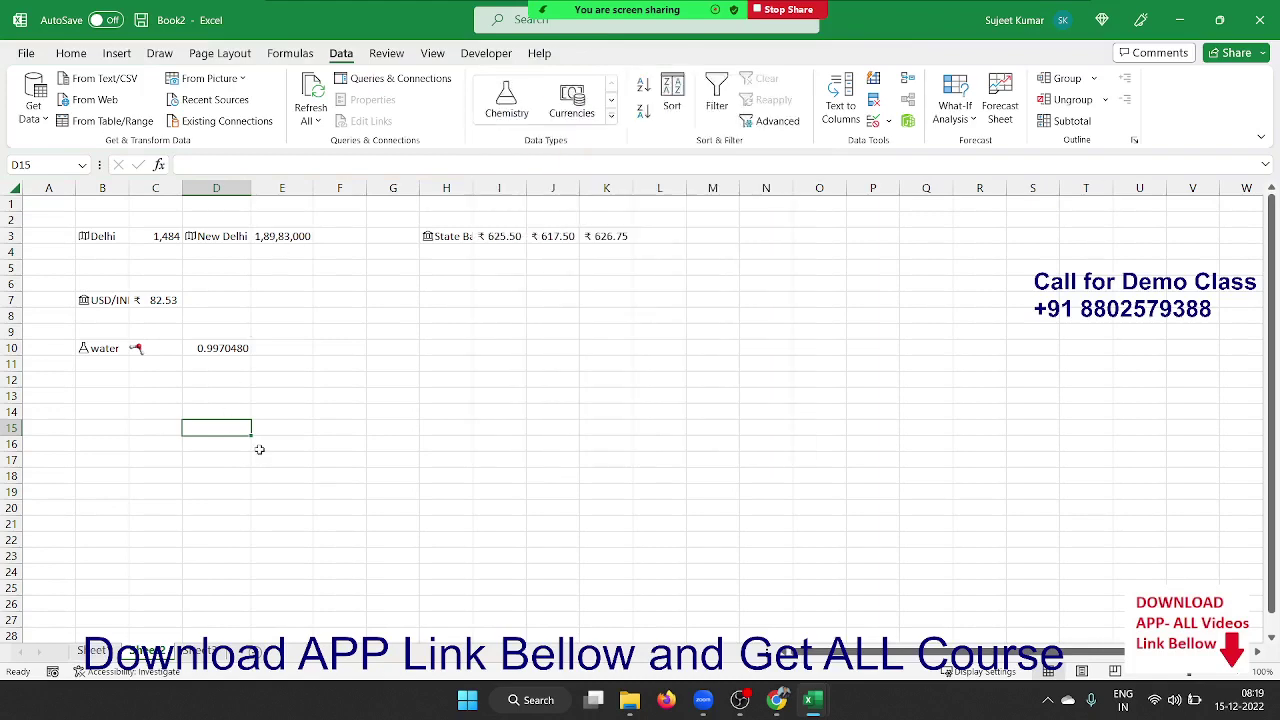
Step: On Sheet1, copy the Name/City/Qty/MRP headers from A1:D1 to H2:K2
left_click(95, 650)
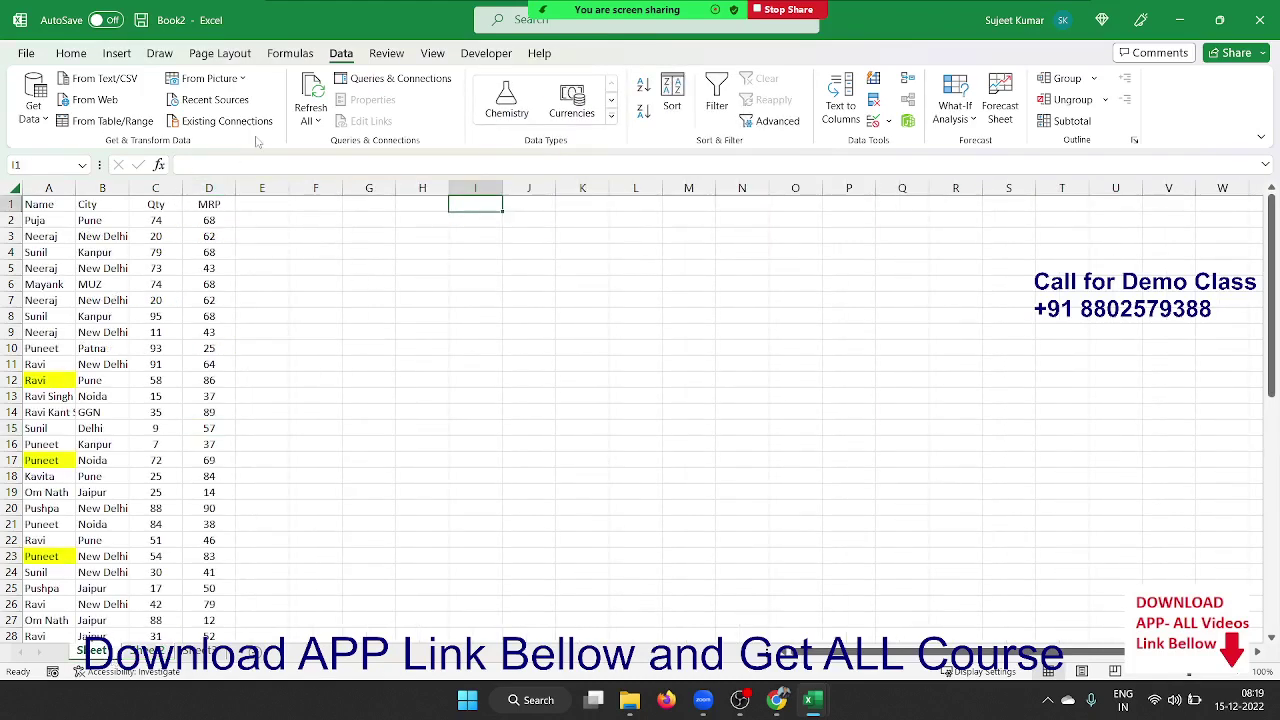
left_click(141, 205)
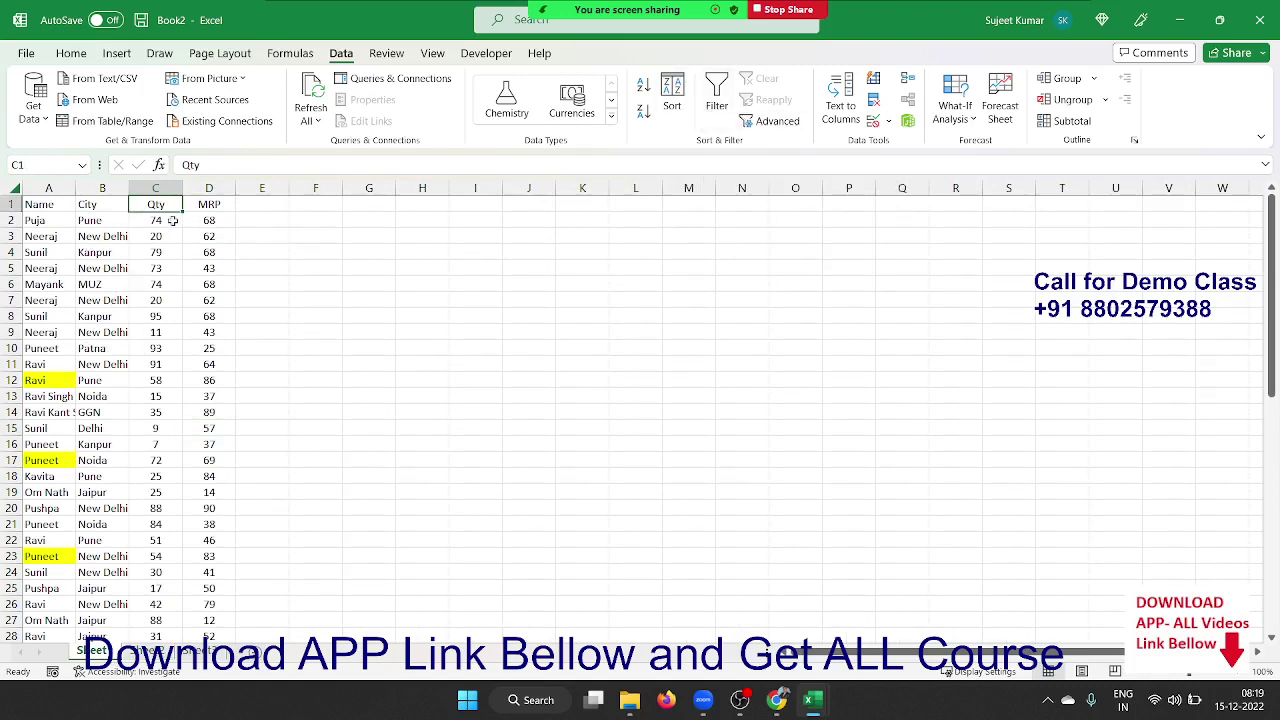
mouse_move(35, 204)
left_mouse_down()
mouse_move(239, 205)
mouse_move(226, 205)
left_mouse_up()
key("ctrl+c")
left_click(409, 222)
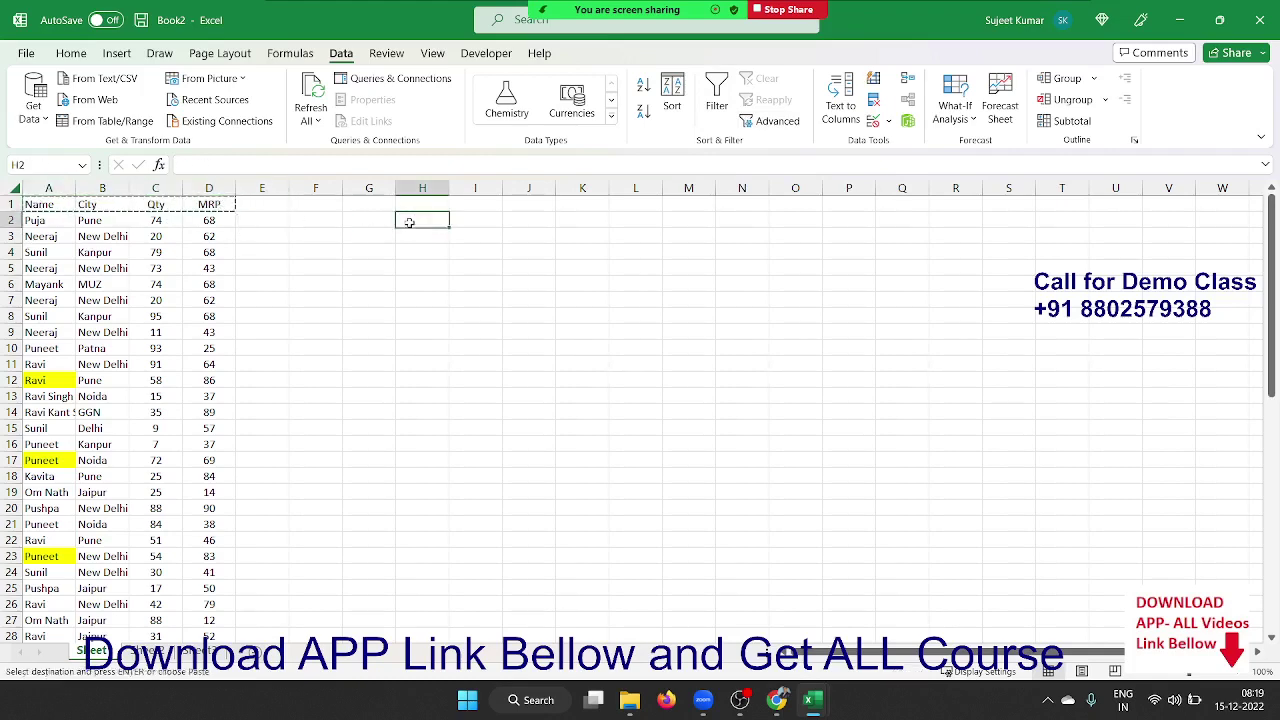
key("ctrl+v")
key("Down")
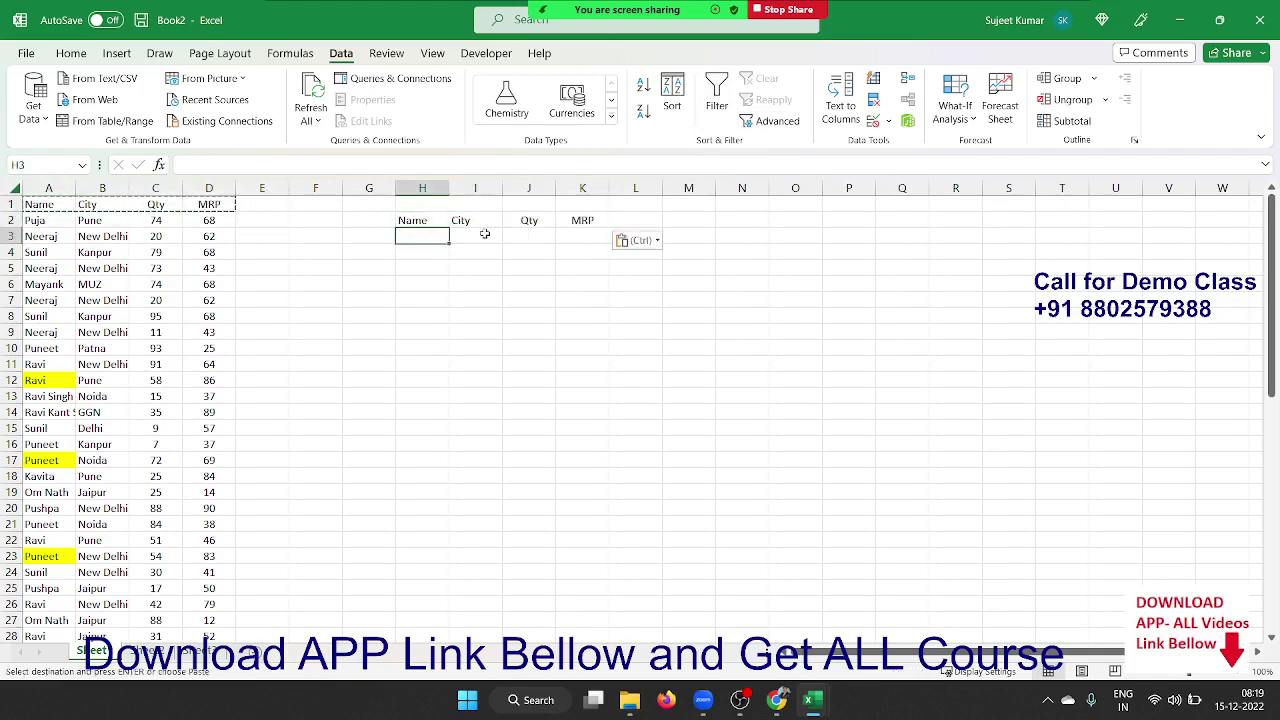
key("Escape")
Step: Enter criteria: a name in H3, Qty >50 in J3, City Pune in I4, MRP <60 in K4
type("Puja")
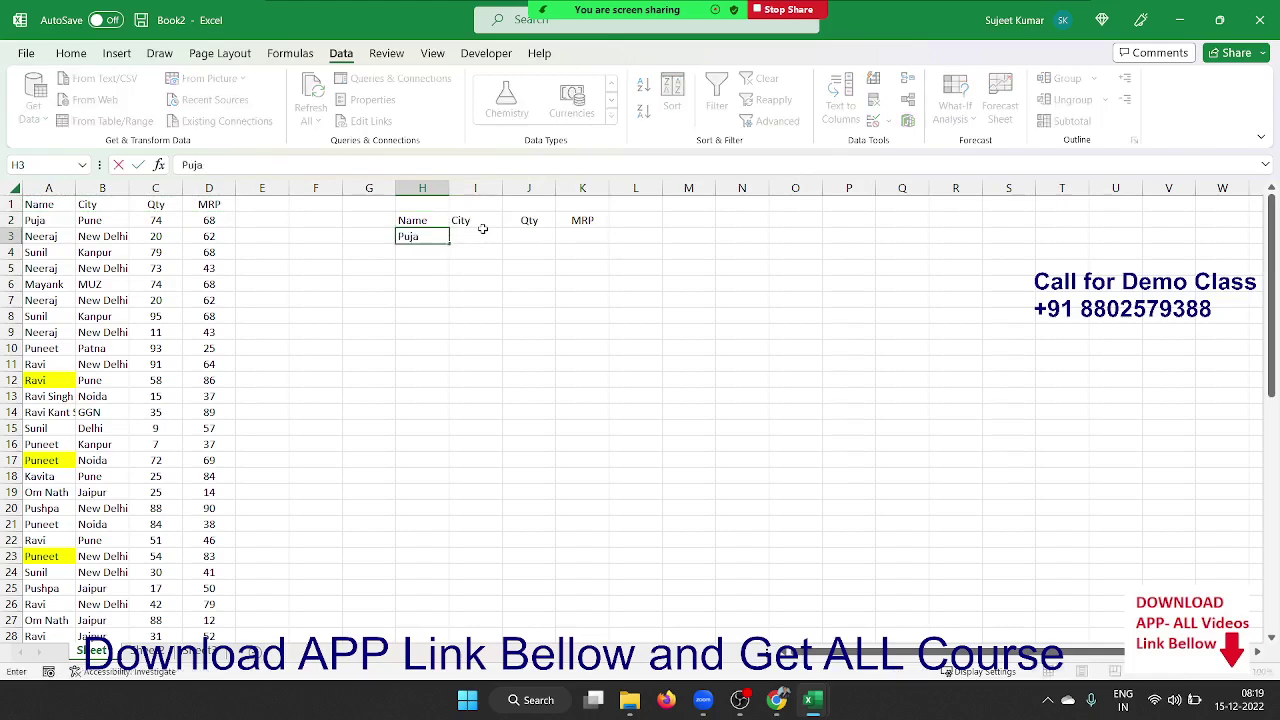
key("Return")
key("Right")
key("Up")
key("Up")
key("Right")
key("Down")
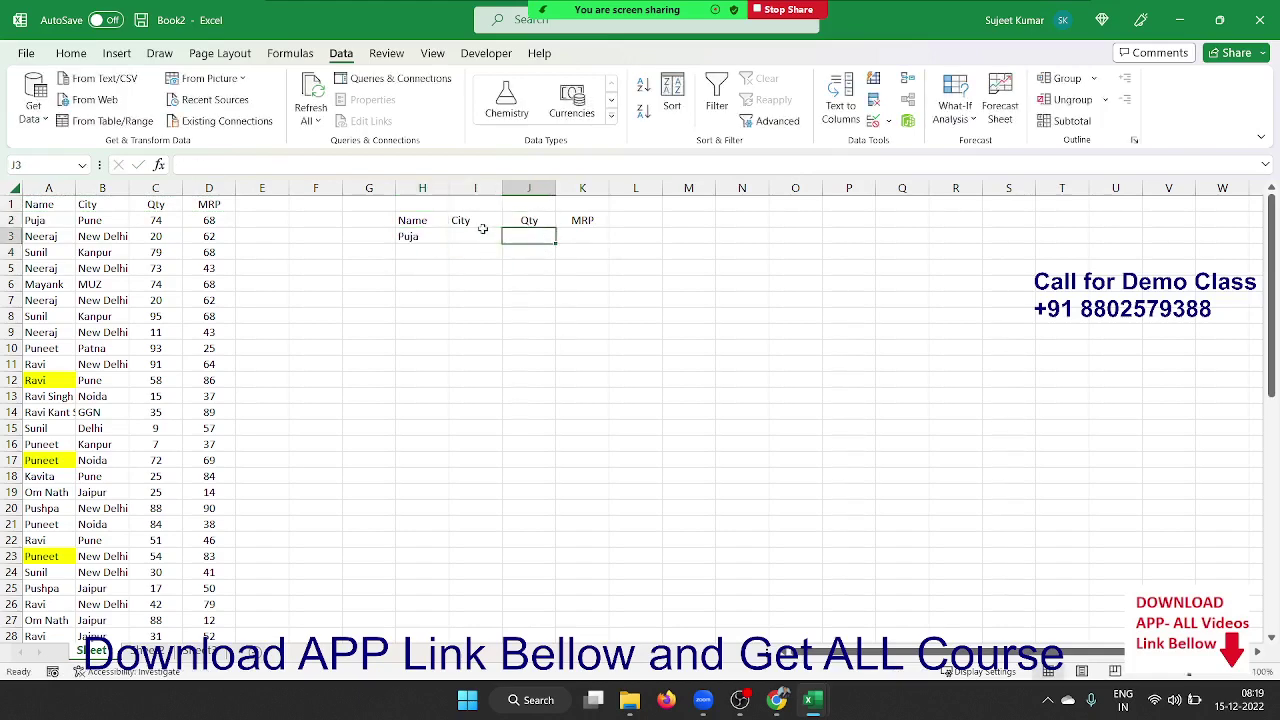
key("Right")
key("Left")
type(">5")
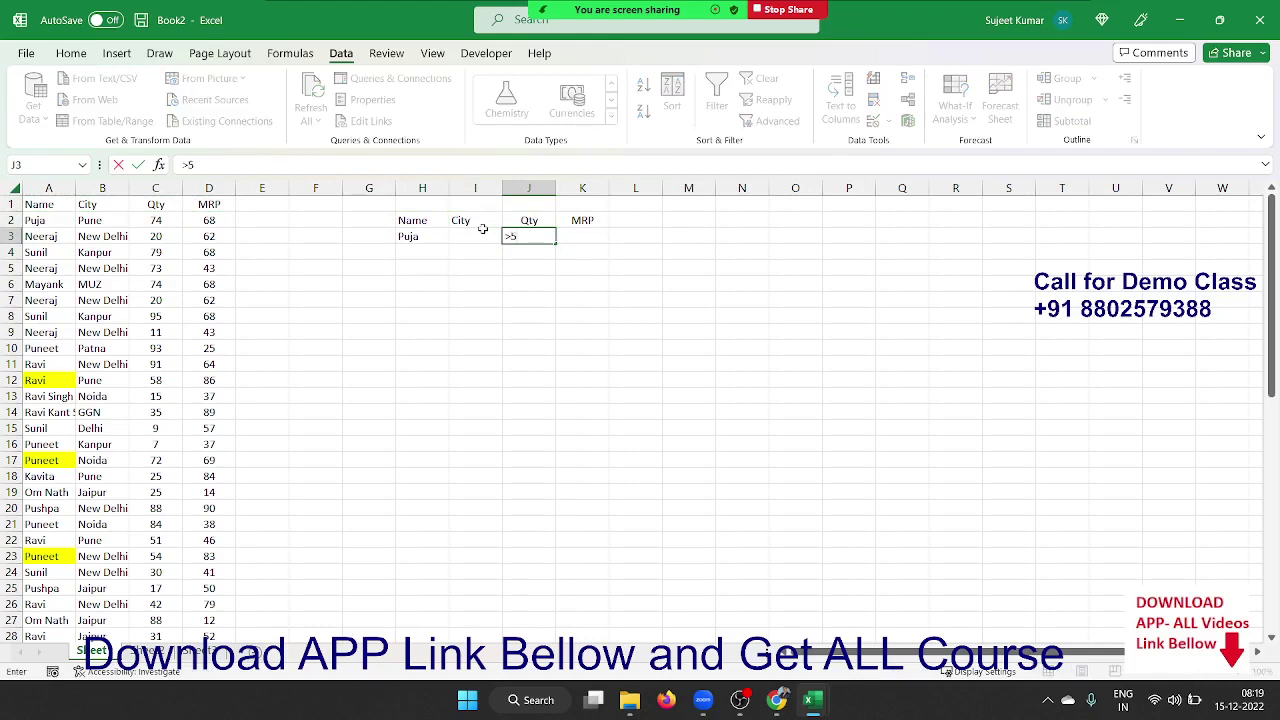
key("Return")
key("Left")
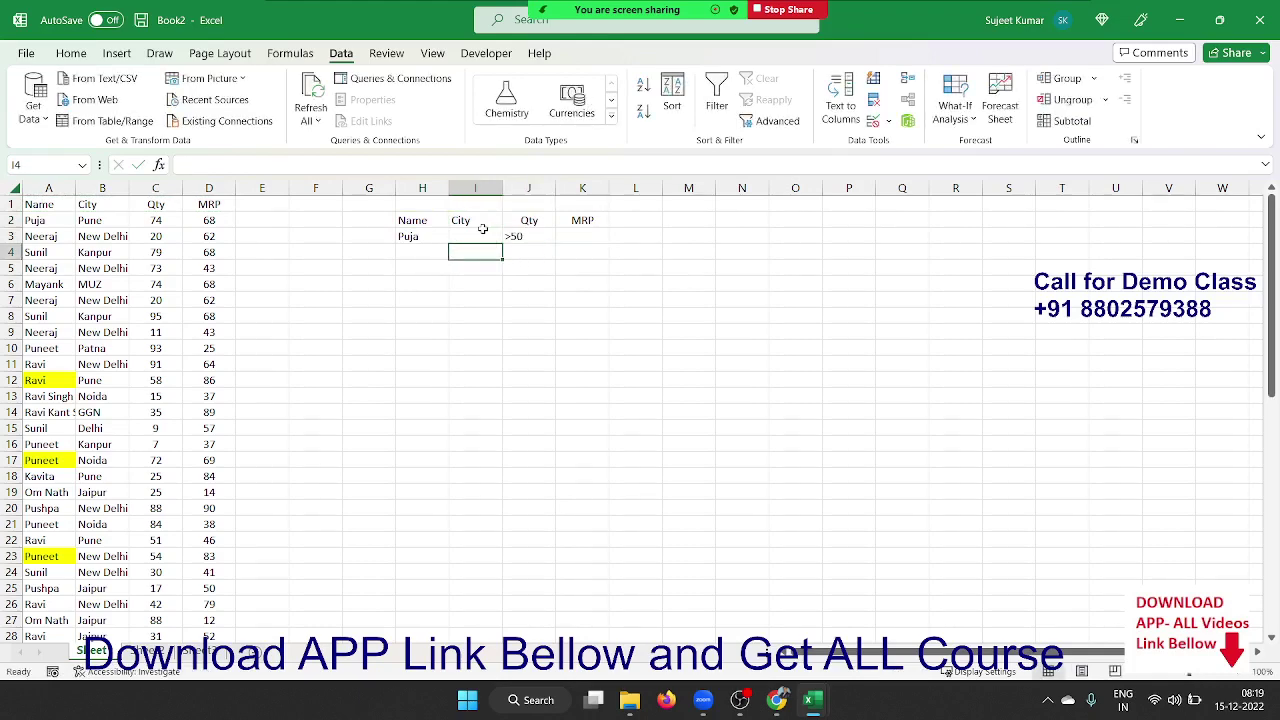
type("P")
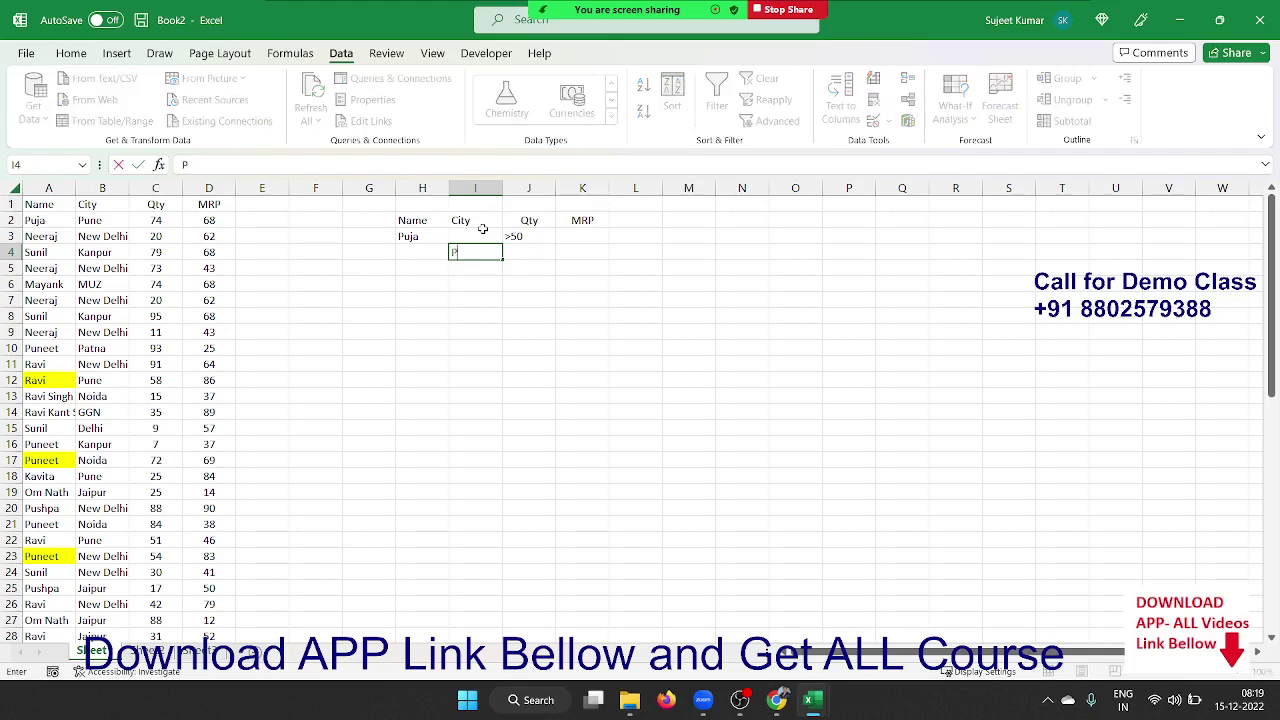
type("une")
key("Right")
key("Right")
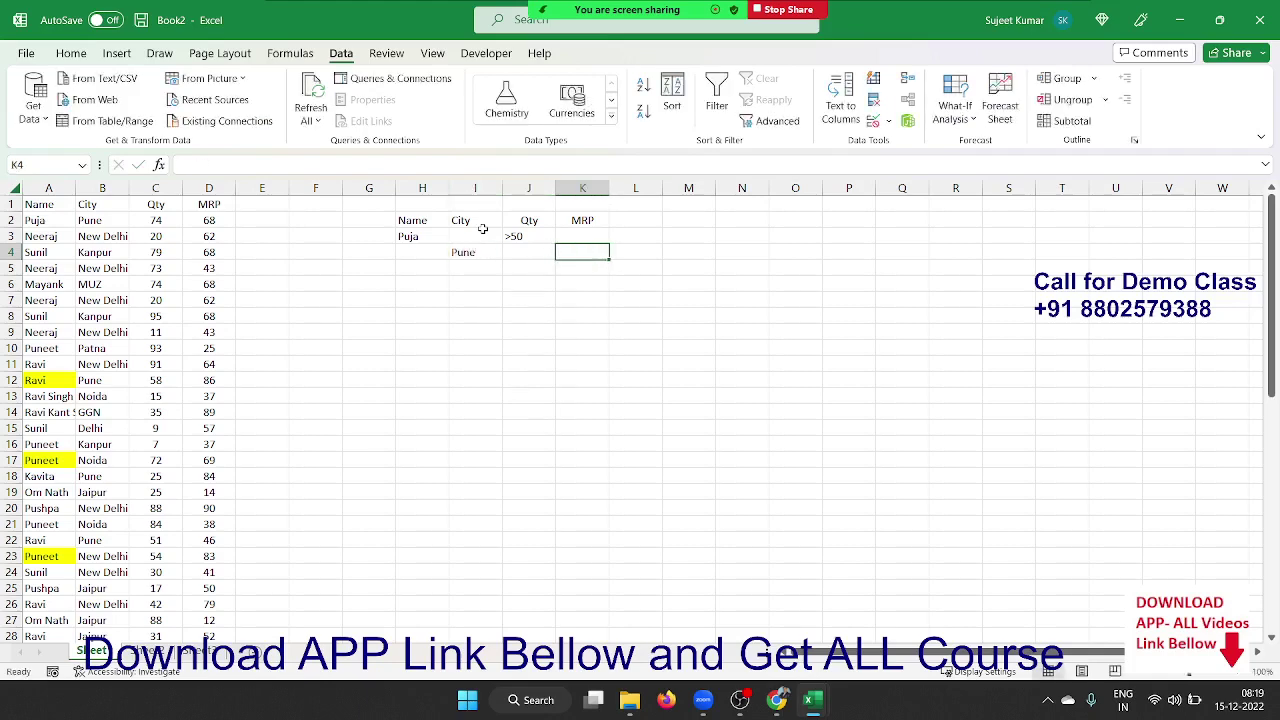
type("<60")
key("Return")
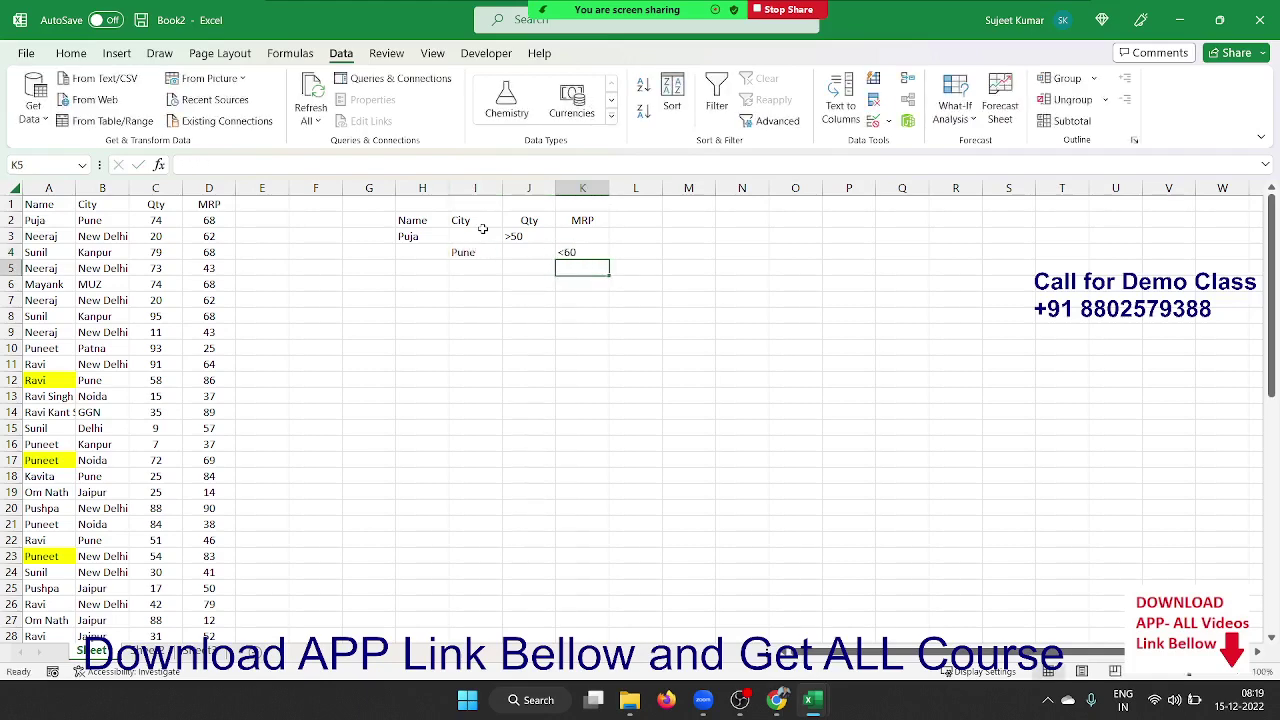
Step: Select a cell in the data table and start the Advanced Filter
left_click(463, 309)
left_click(417, 314)
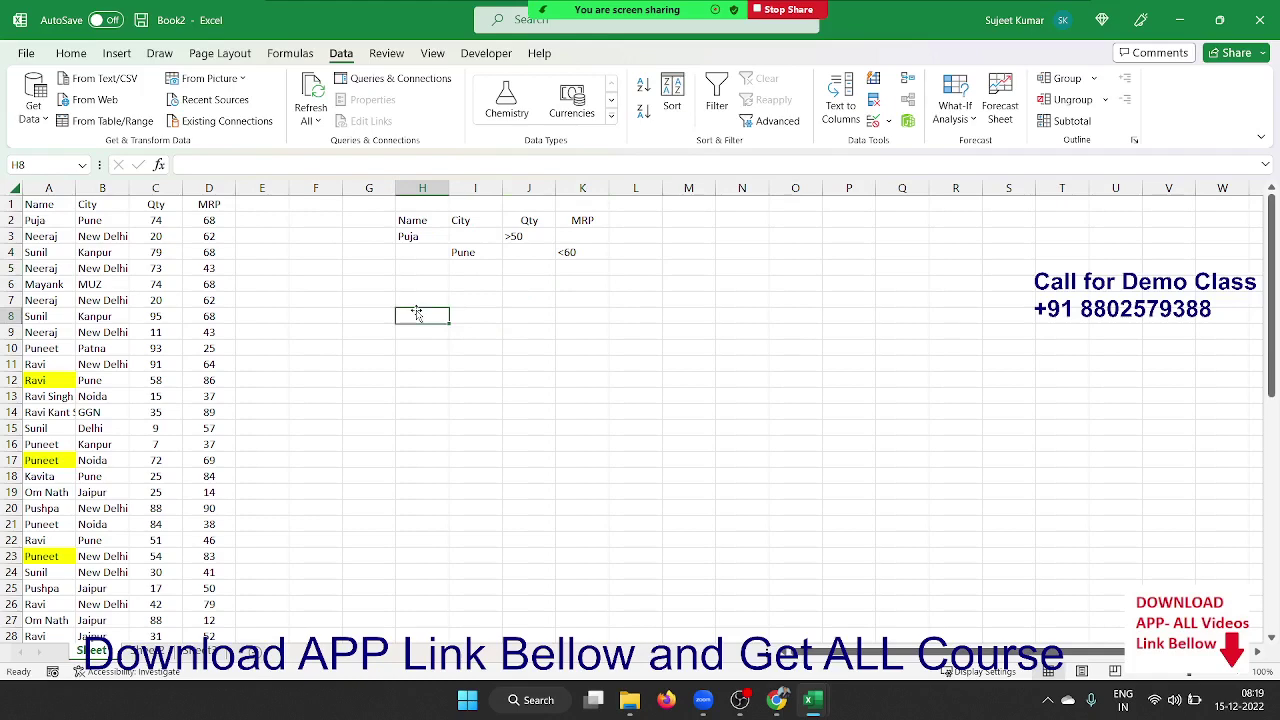
left_click(36, 206)
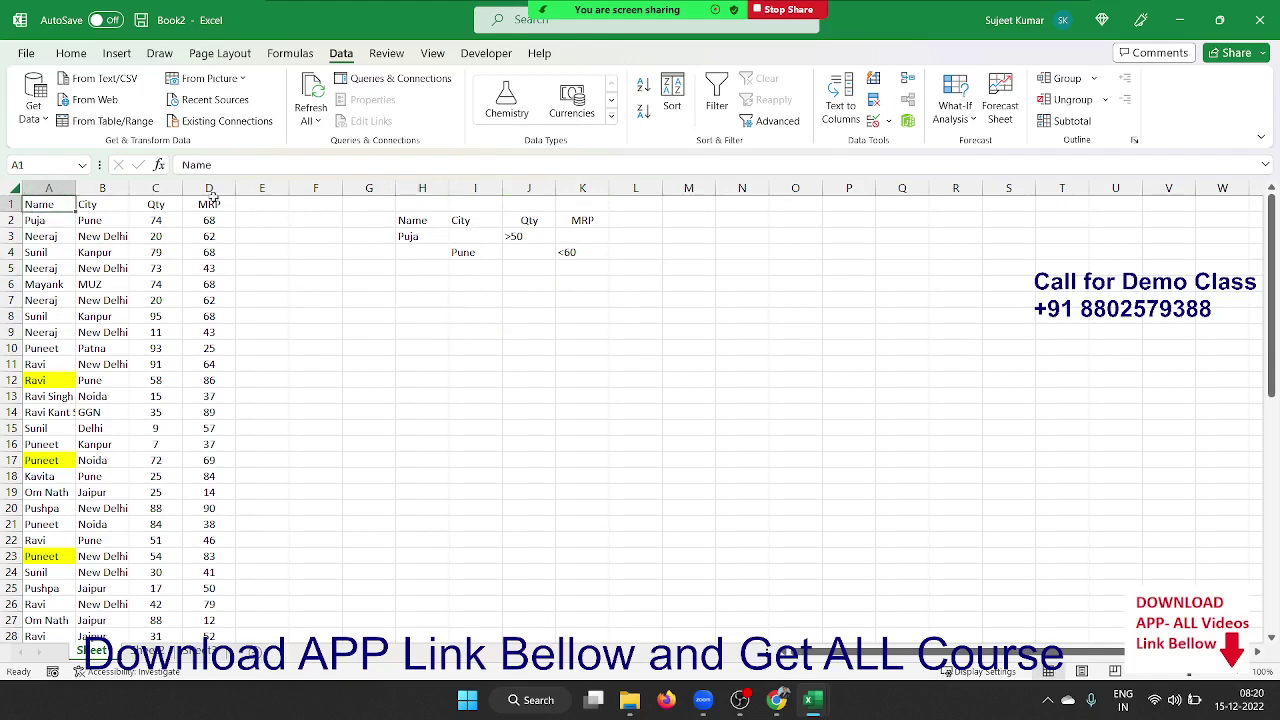
left_click(774, 120)
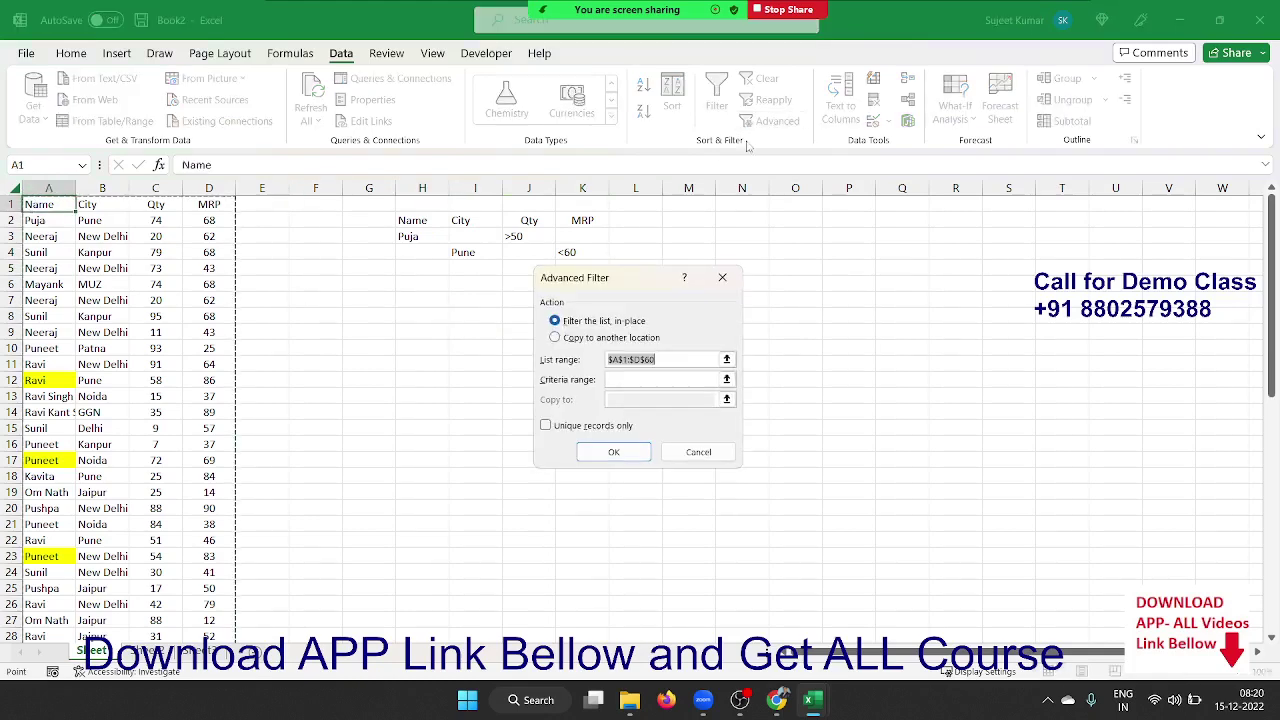
Step: Run the Advanced Filter with criteria range H2:K4, copying matching records to H9
left_click(618, 382)
left_click_drag(405, 221, 590, 253)
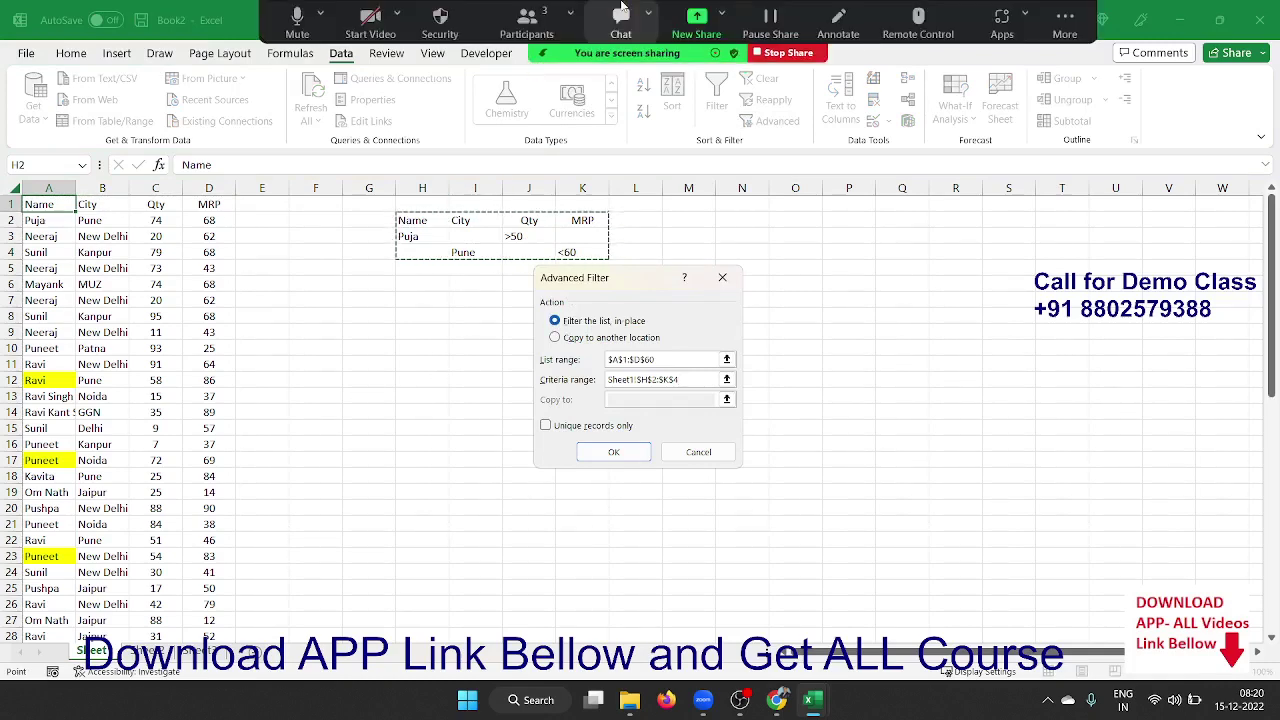
left_click(526, 18)
mouse_move(640, 269)
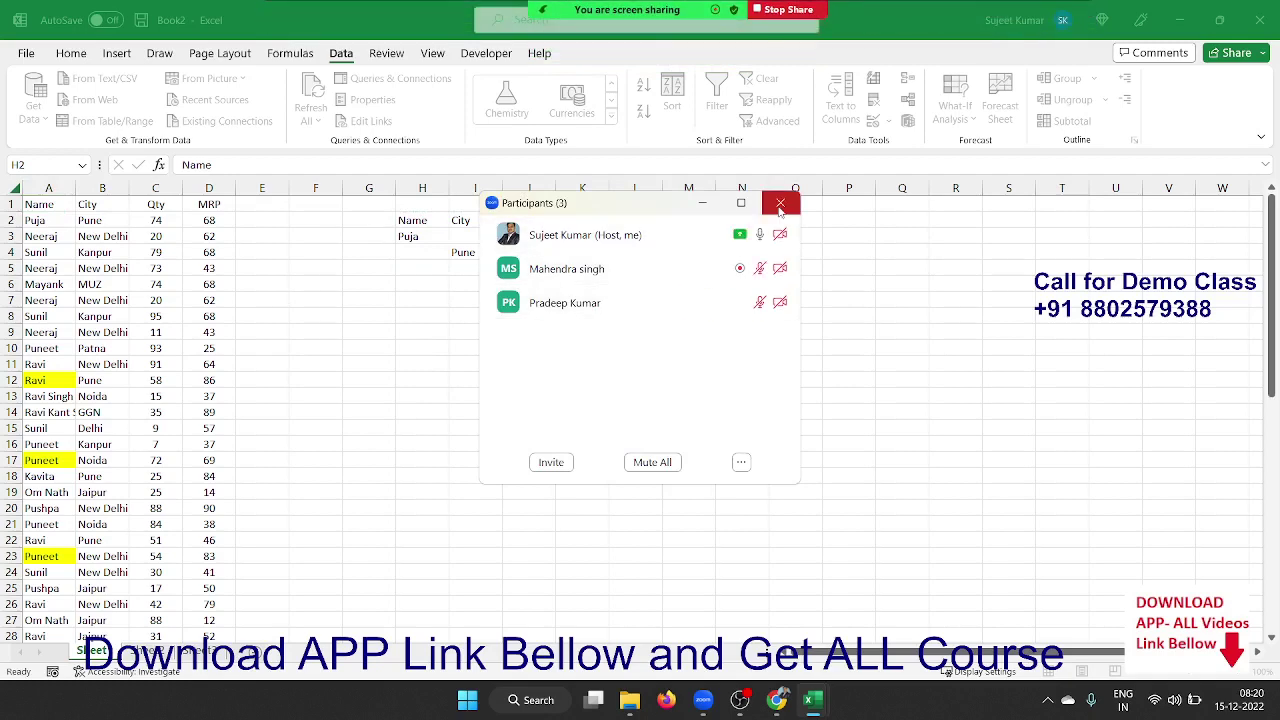
left_click(780, 206)
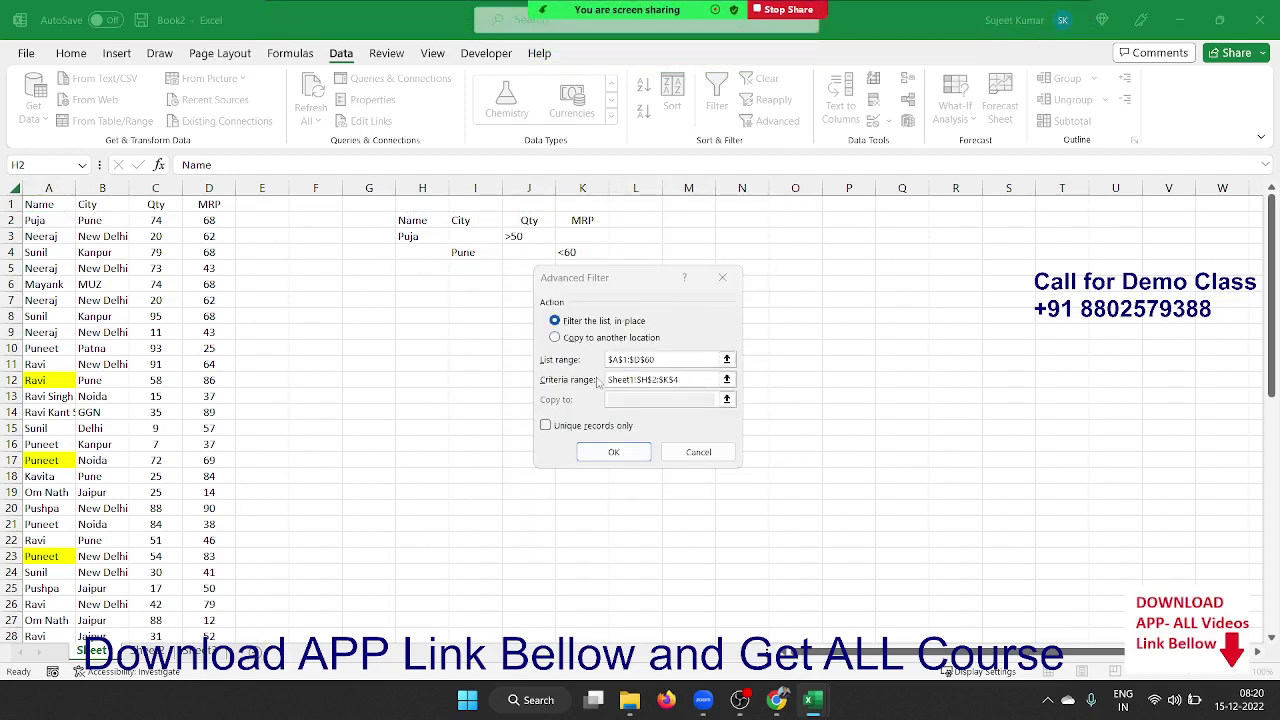
left_click(555, 337)
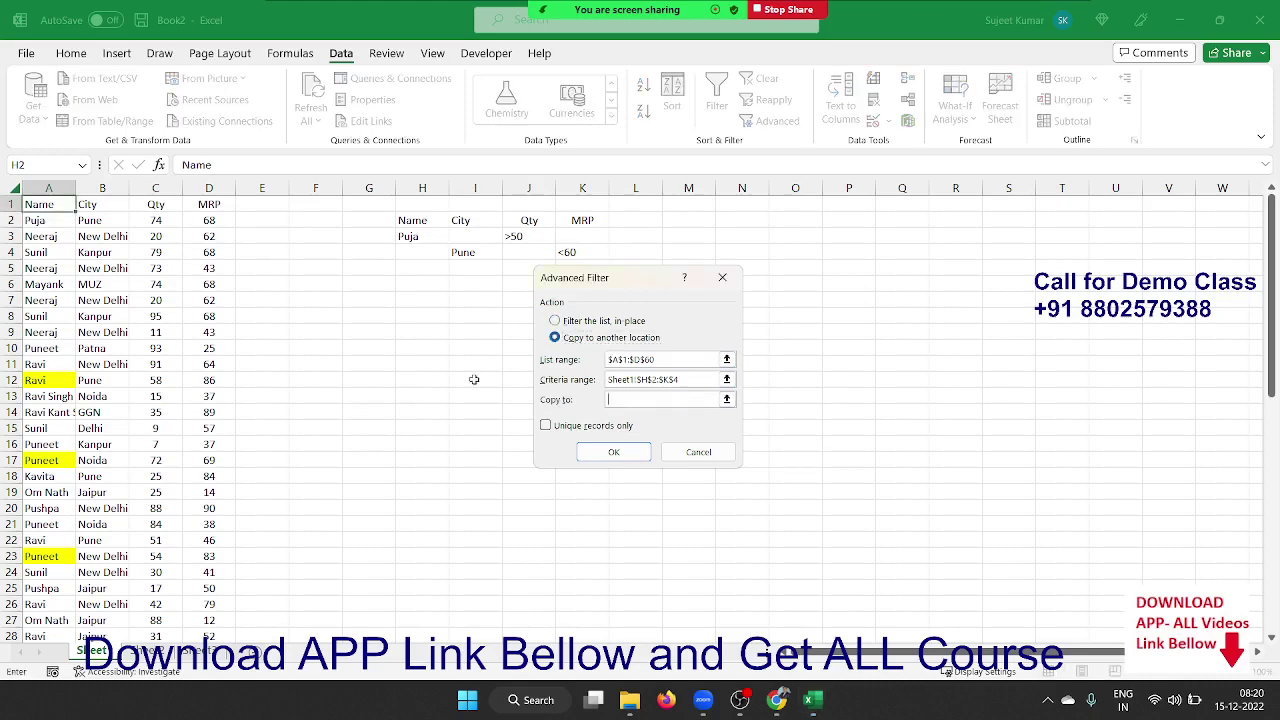
left_click(420, 332)
left_click(612, 452)
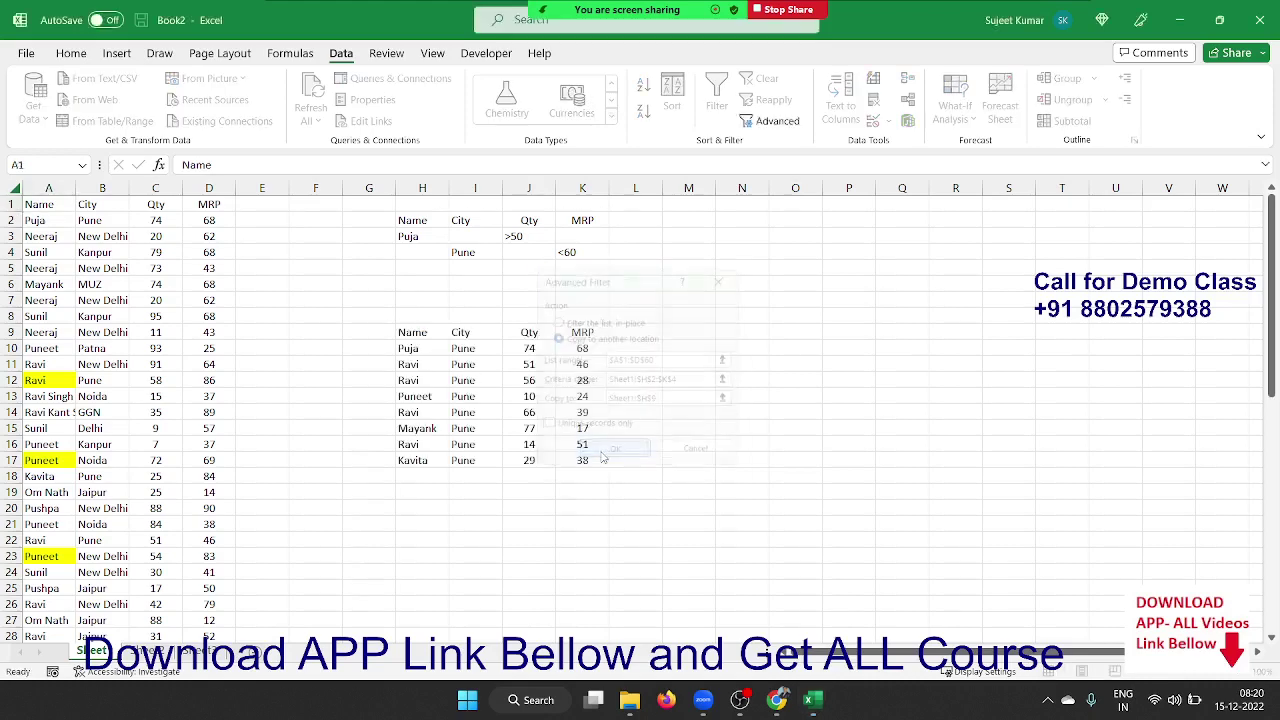
Step: Select the criteria range H2:K4 and the filtered results H10:K17 for review
left_click(430, 395)
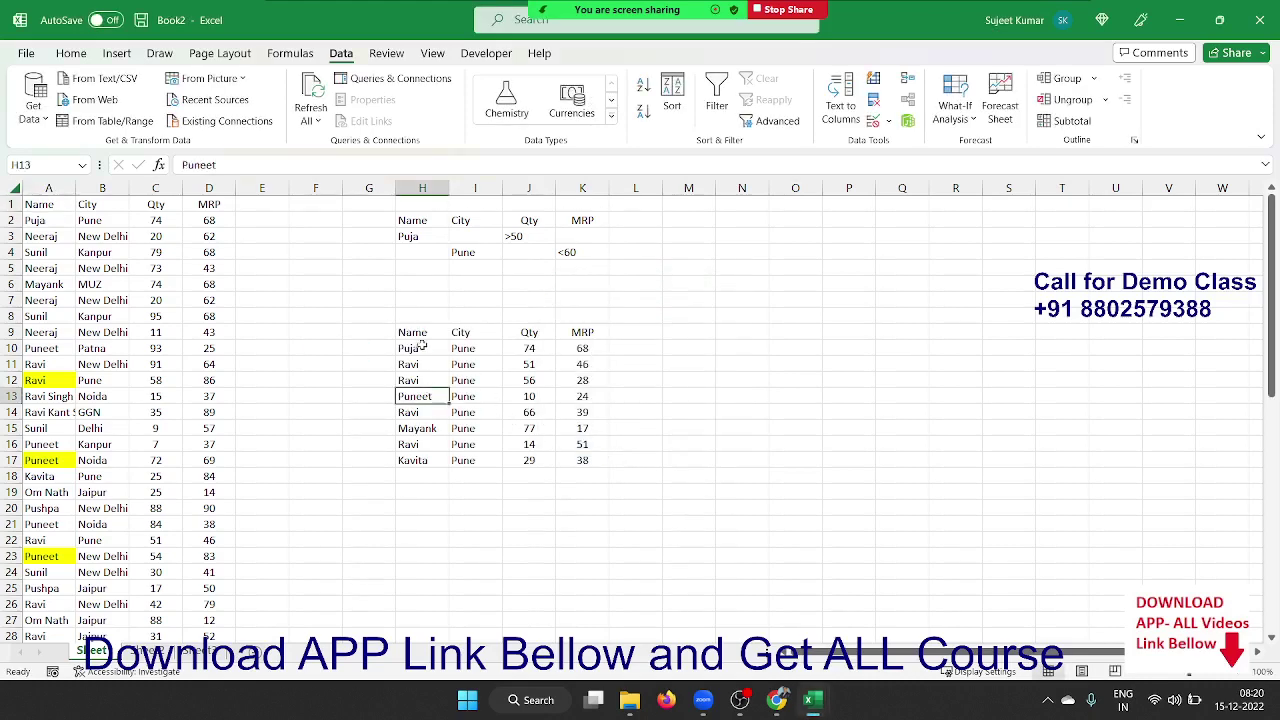
left_click_drag(410, 222, 585, 254)
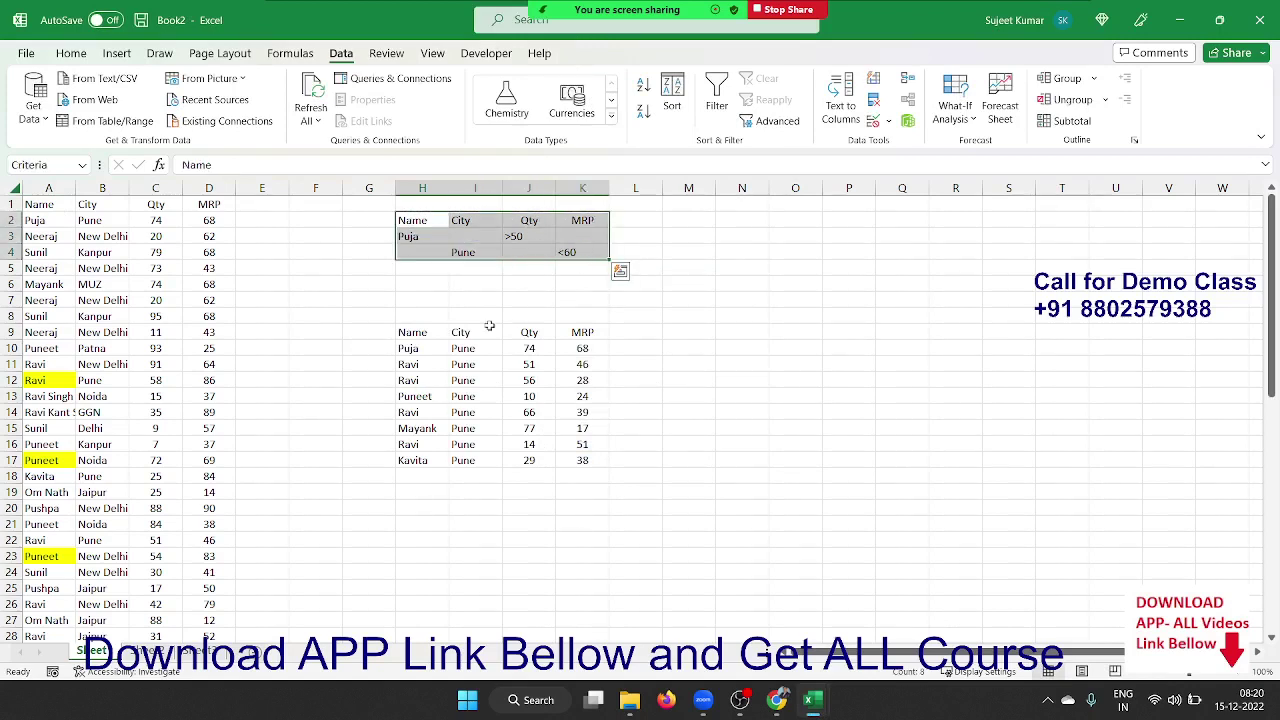
left_click_drag(408, 348, 582, 460)
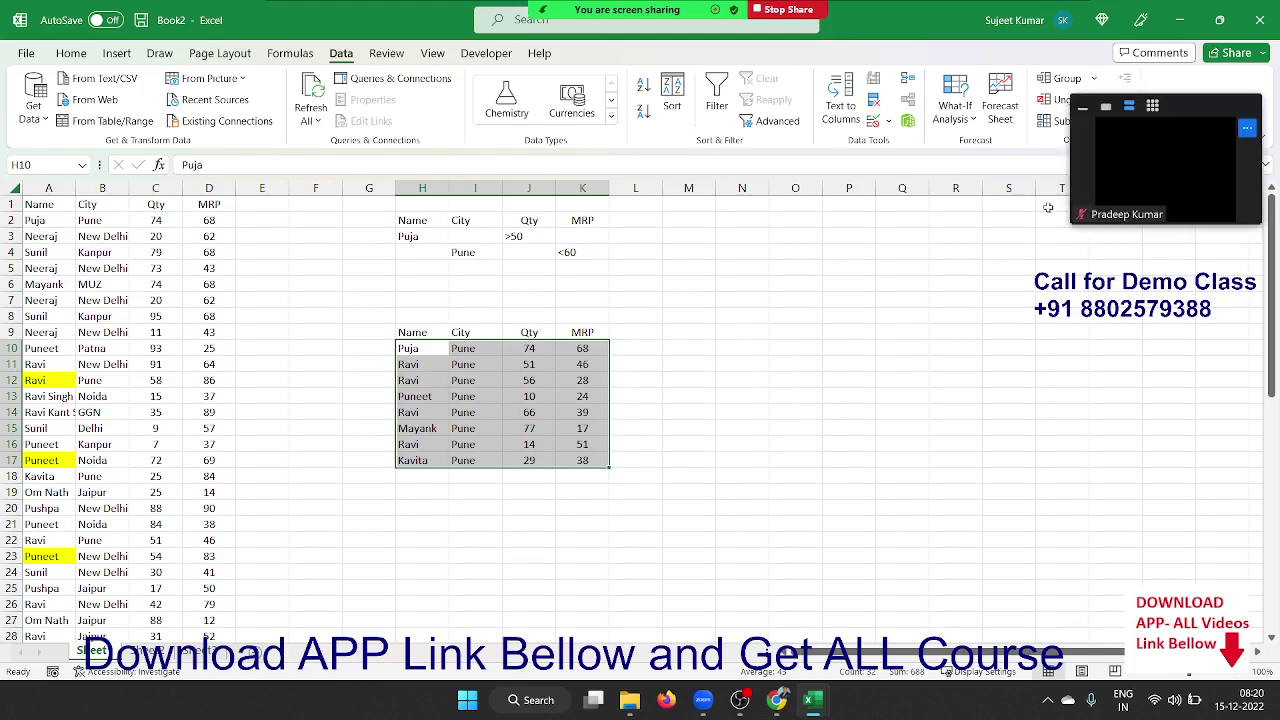
left_click(1052, 300)
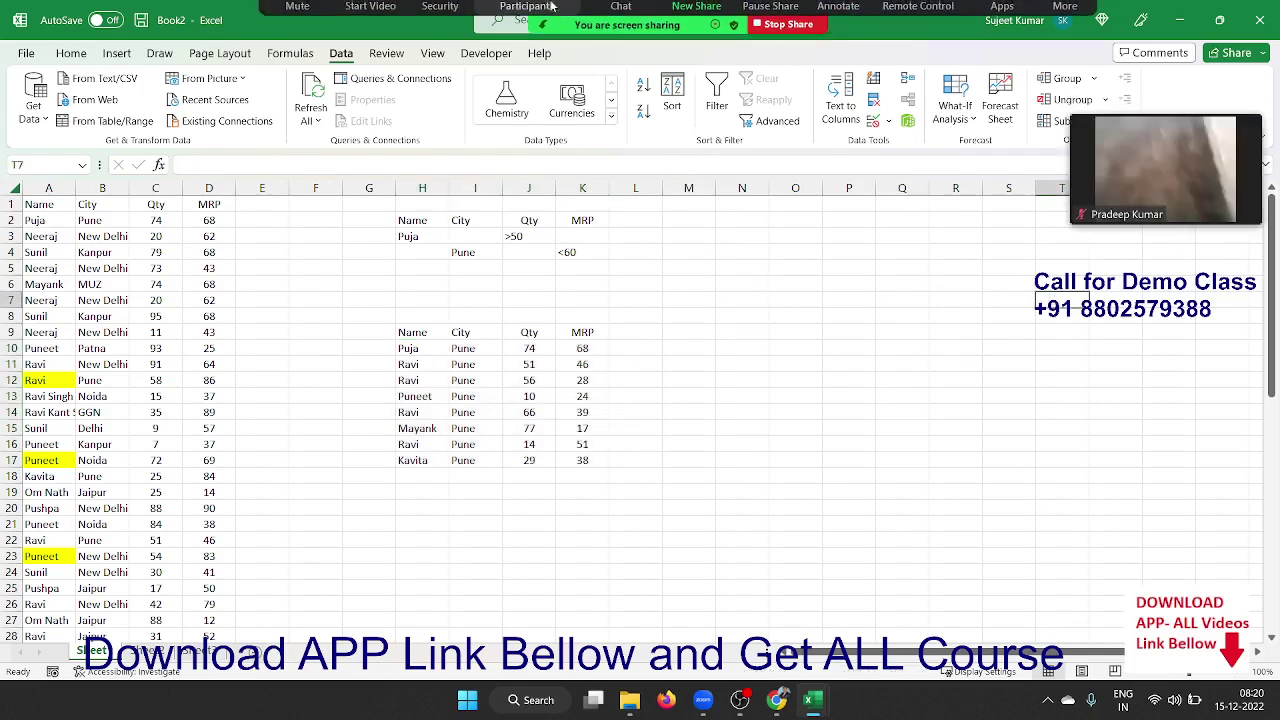
Step: Stop one participant's video from Zoom's Participants panel
left_click(526, 22)
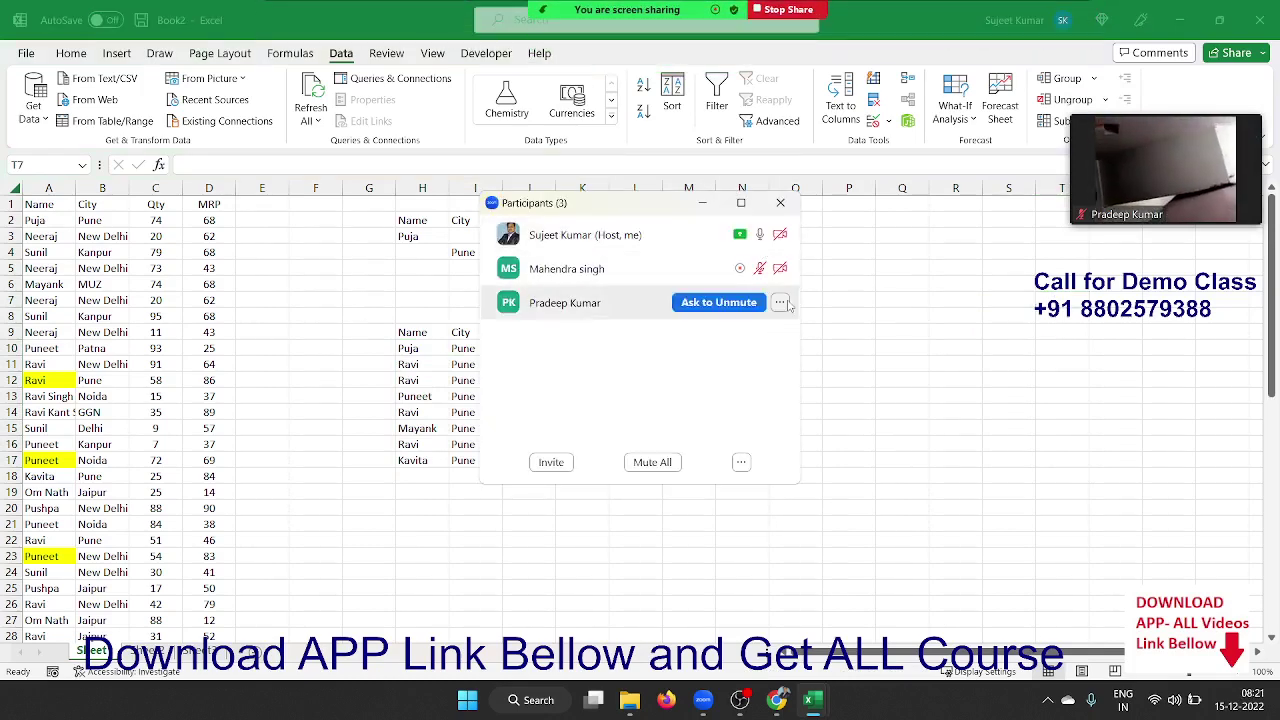
left_click(780, 302)
left_click(845, 321)
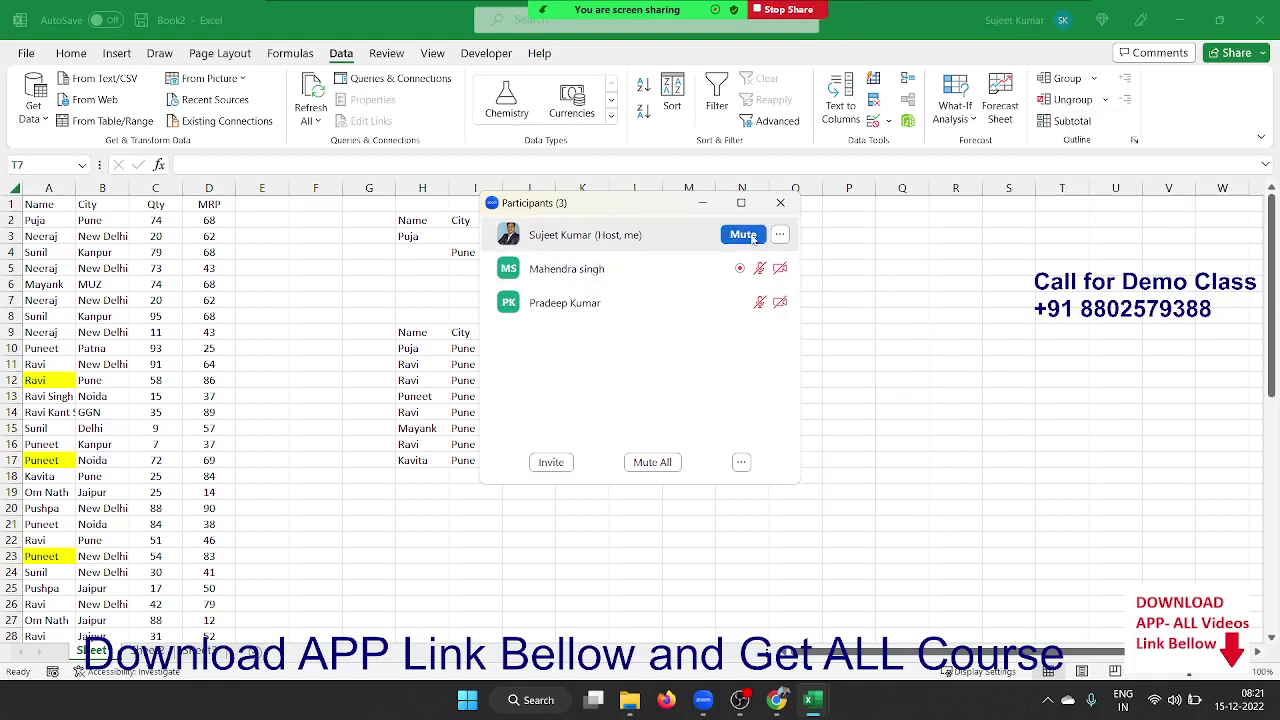
left_click(780, 202)
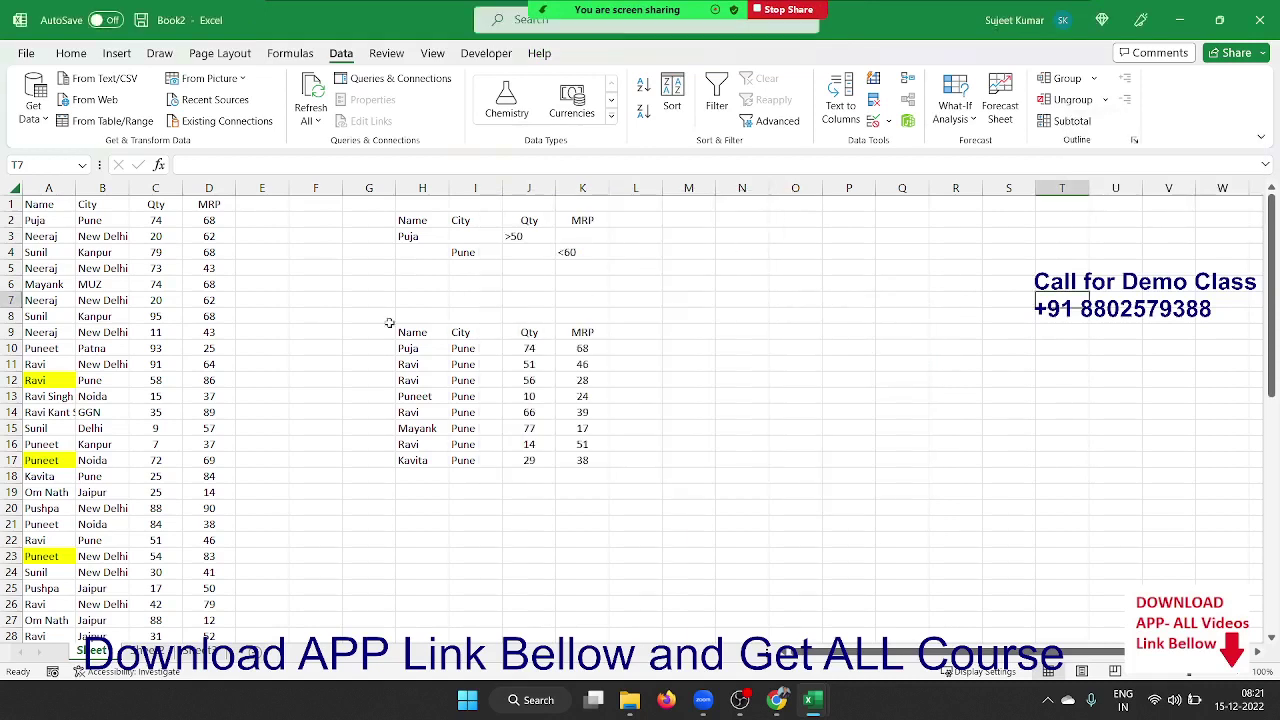
Step: Switch to the sheet holding the Delhi, USD/INR and water data-type entries
left_click(428, 364)
left_click(158, 236)
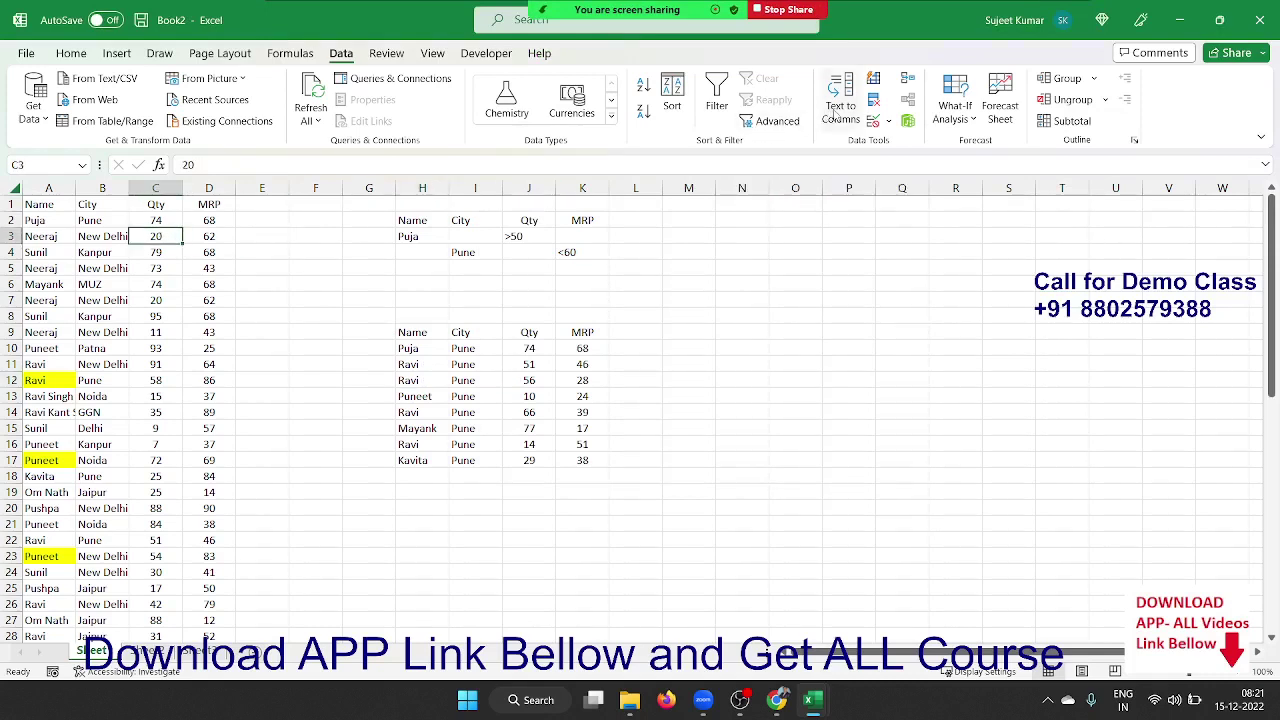
key("ctrl+Page_Down")
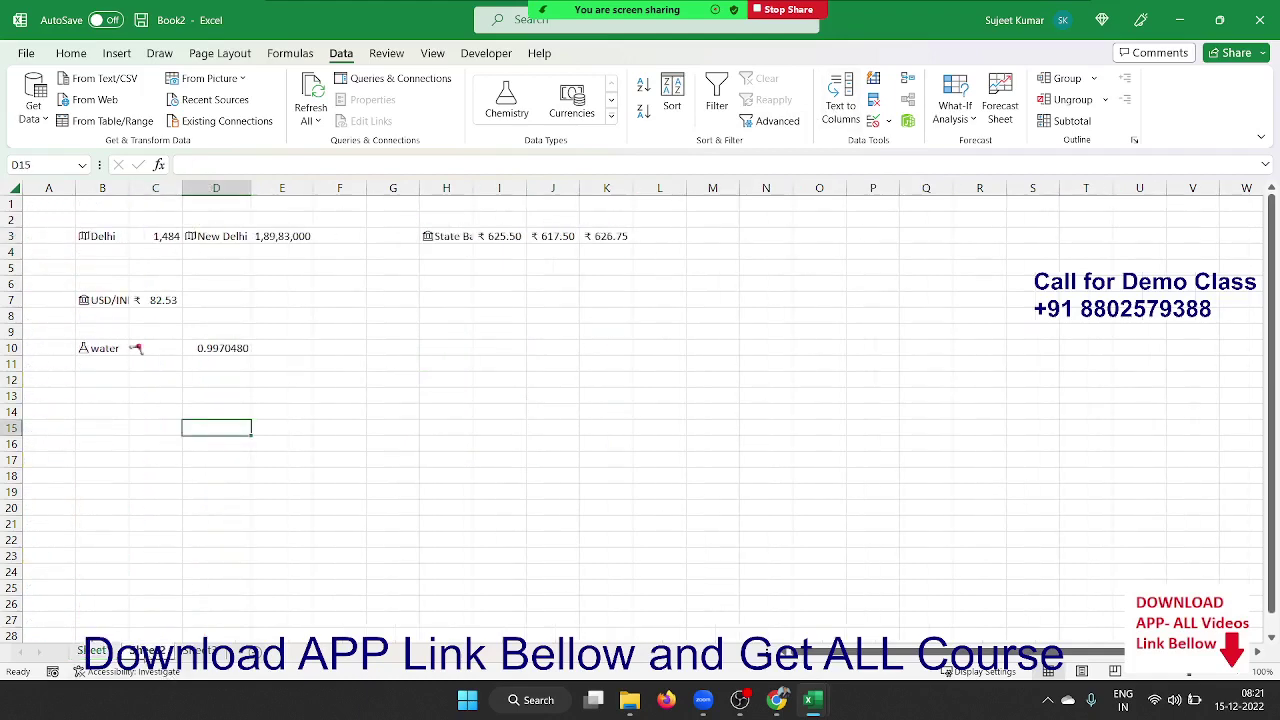
Step: On an empty sheet, type a three-word full name in A1 and copy it down through A15
left_click(189, 651)
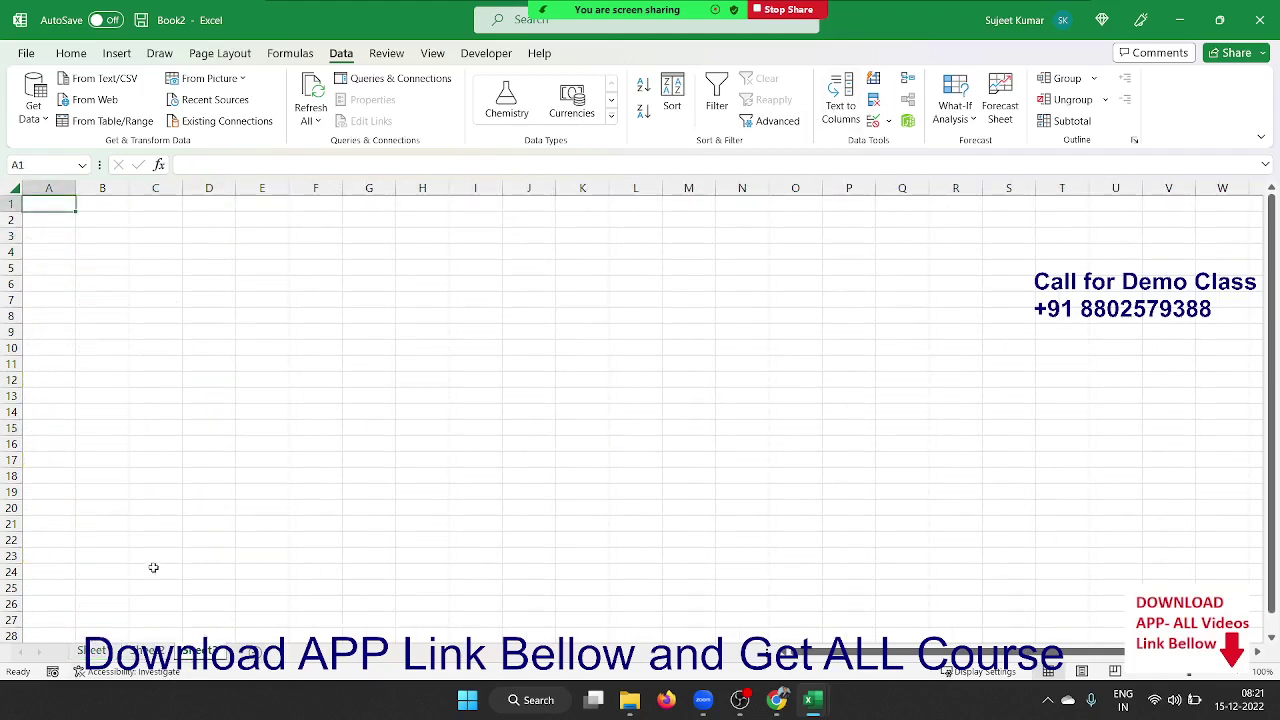
type("sujeet")
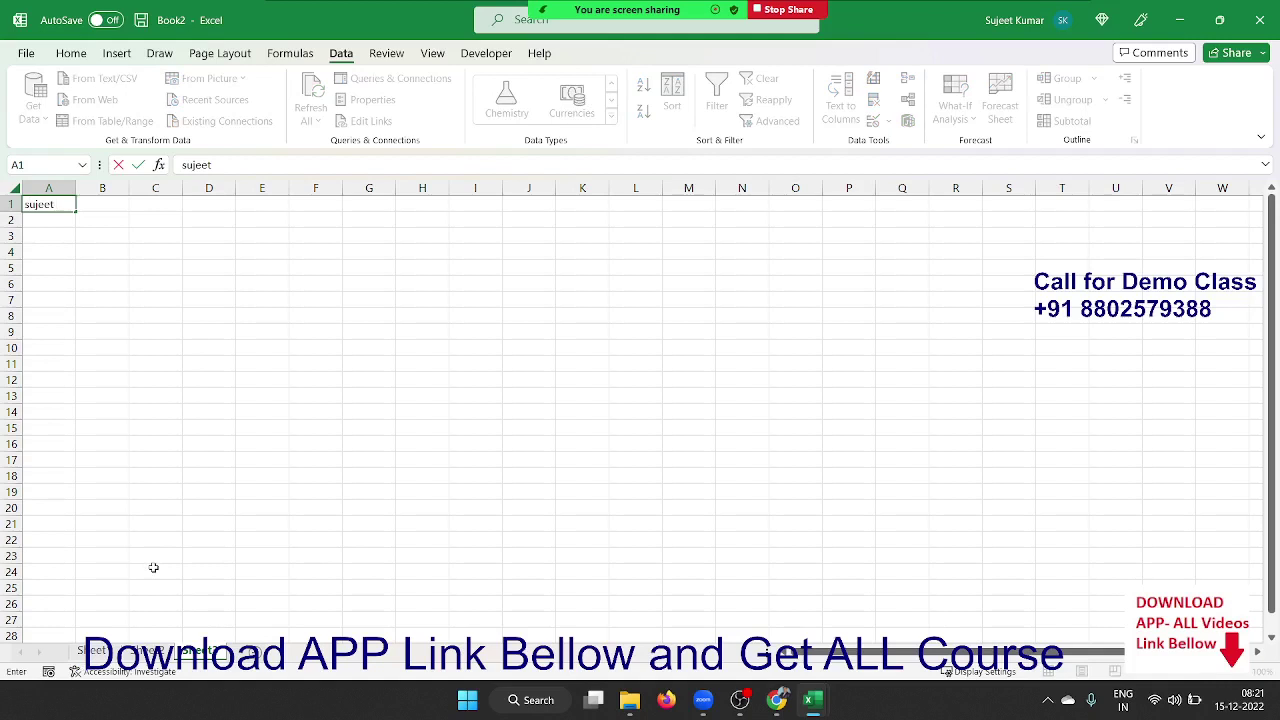
type("mar Si")
type("ngh")
key("Return")
key("Up")
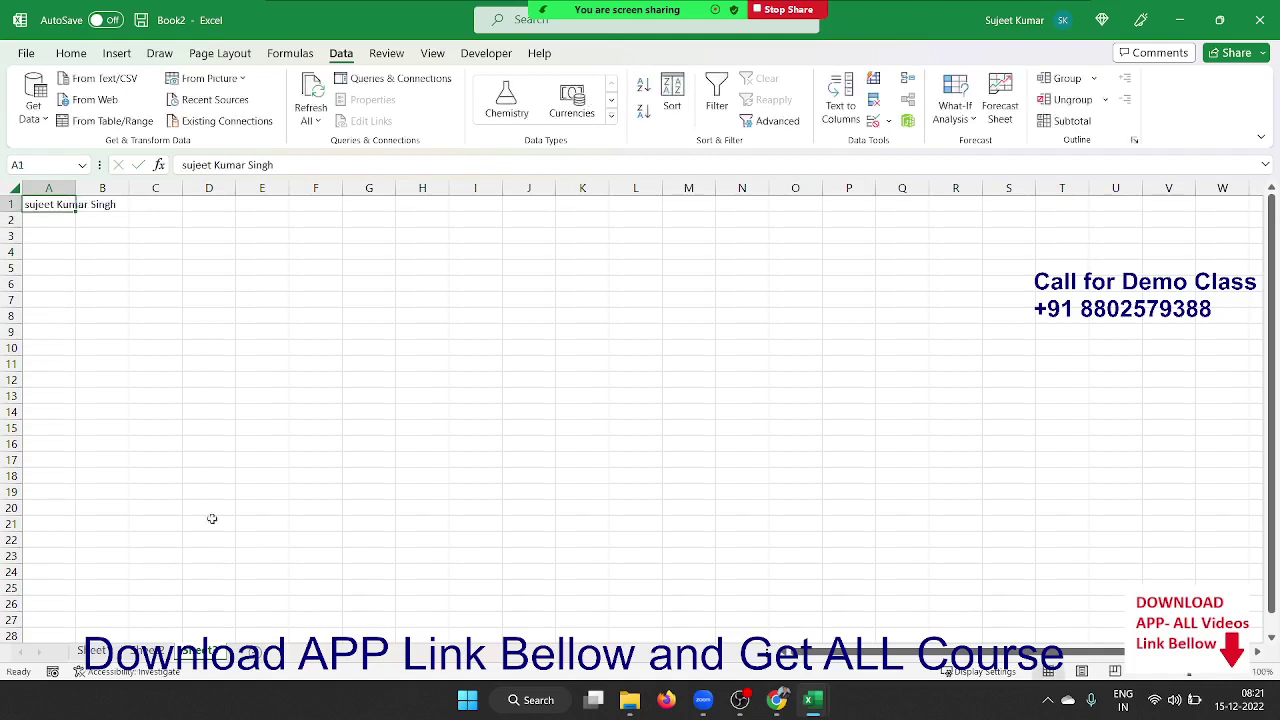
left_click(30, 315)
left_click_drag(30, 309, 45, 272)
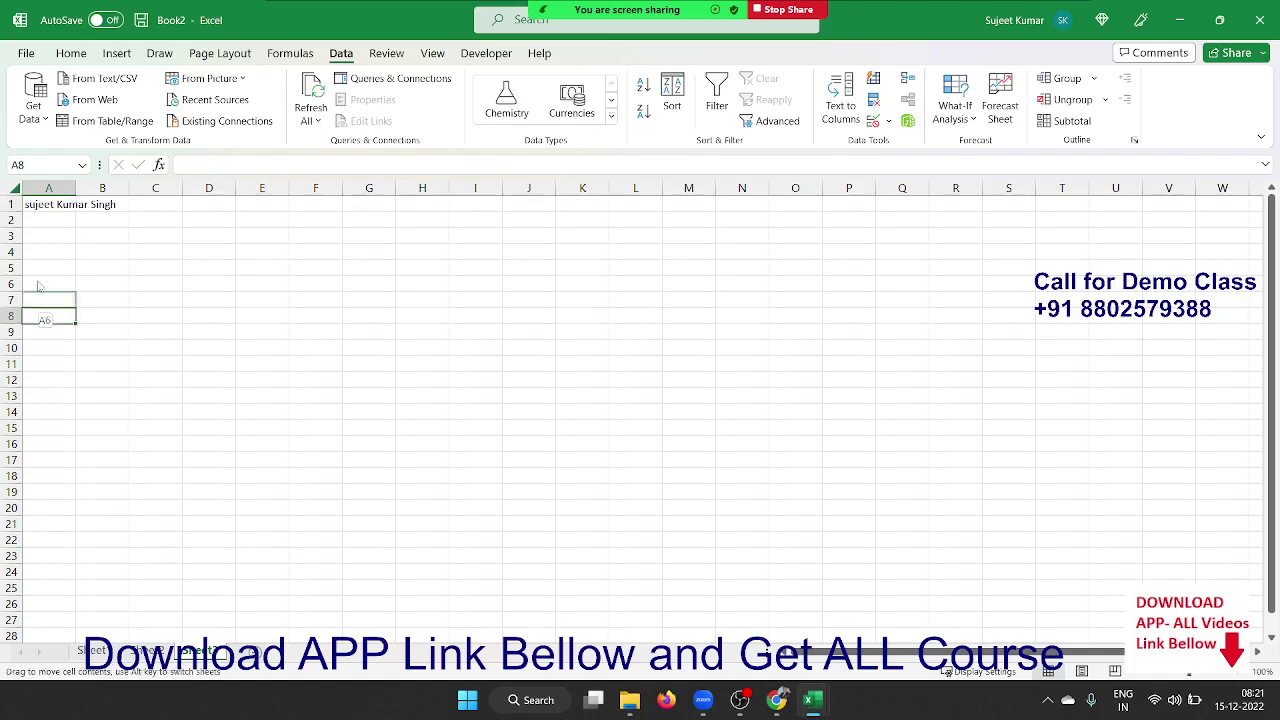
left_click(49, 205)
left_click_drag(75, 212, 57, 428)
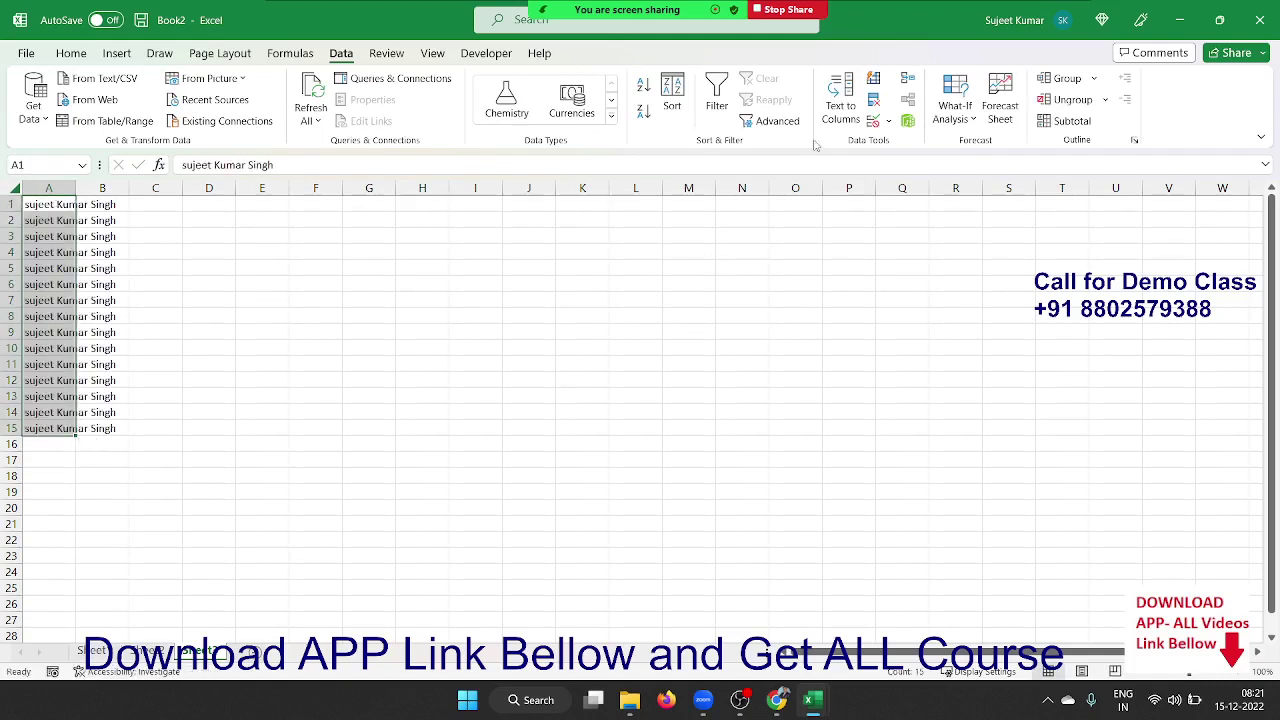
Step: Split the names with Text to Columns, Delimited on Space, into columns A, B and C
left_click(840, 105)
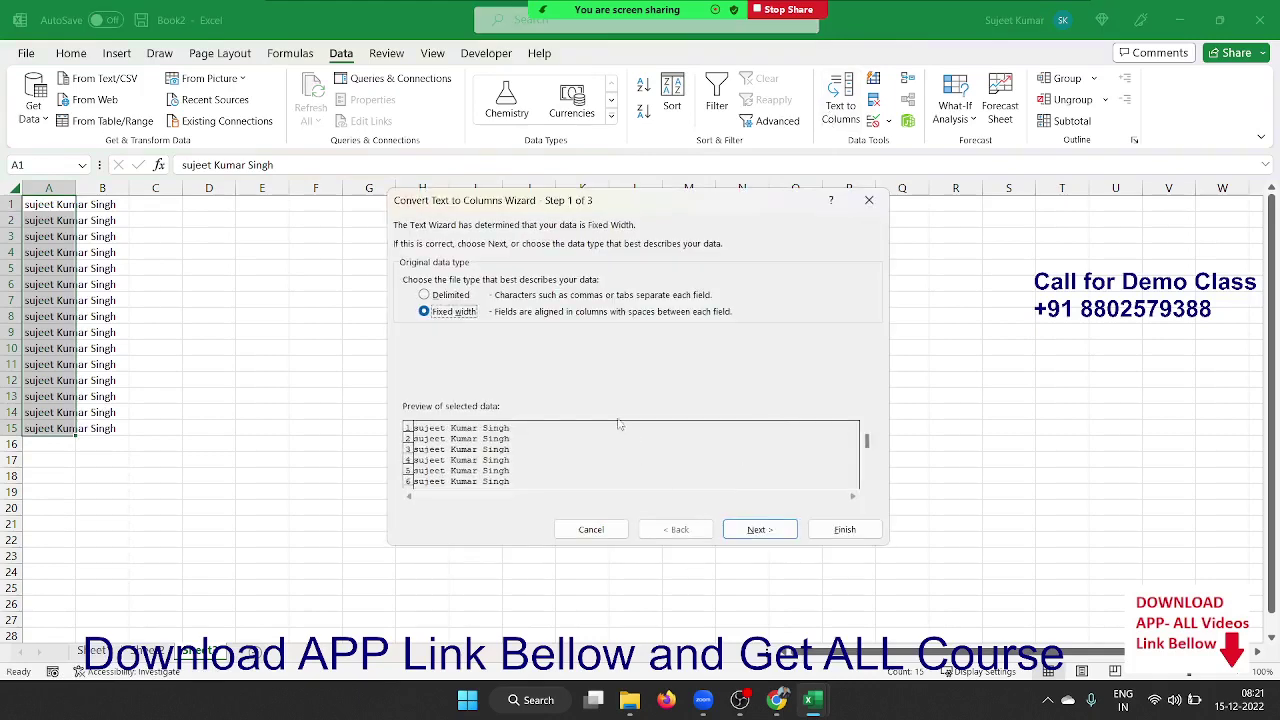
left_click(462, 295)
left_click(778, 532)
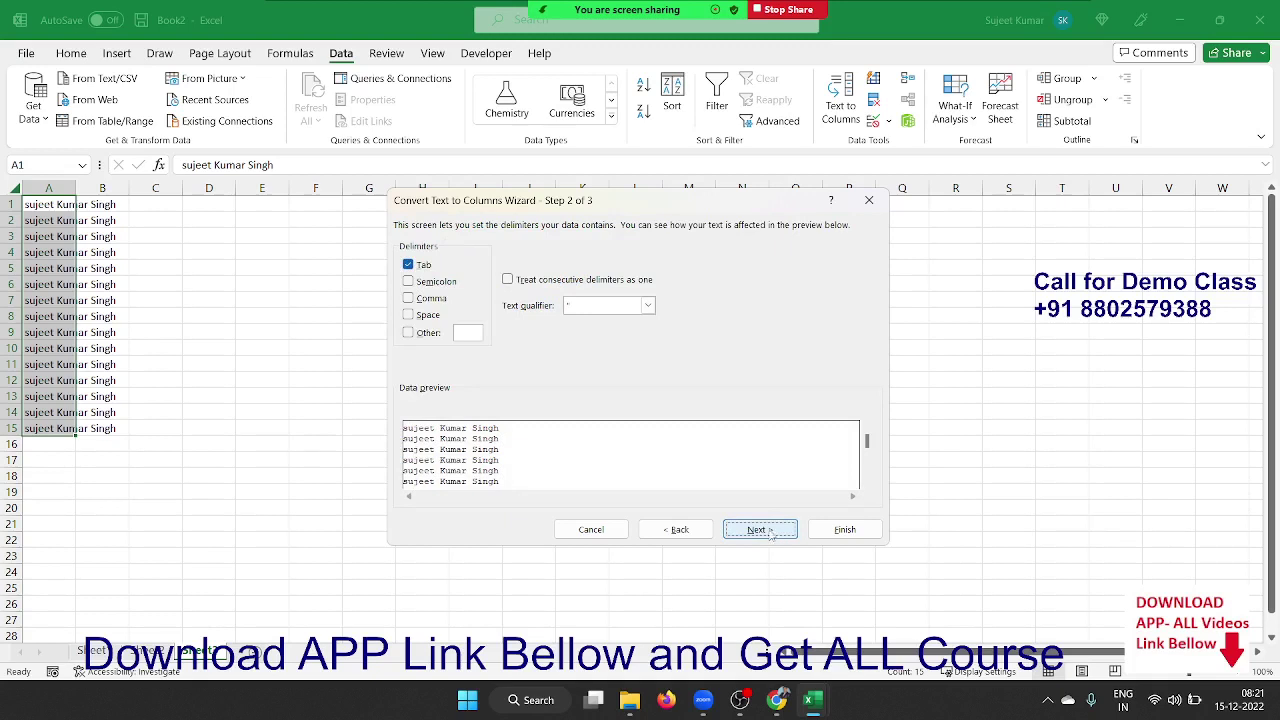
left_click(430, 315)
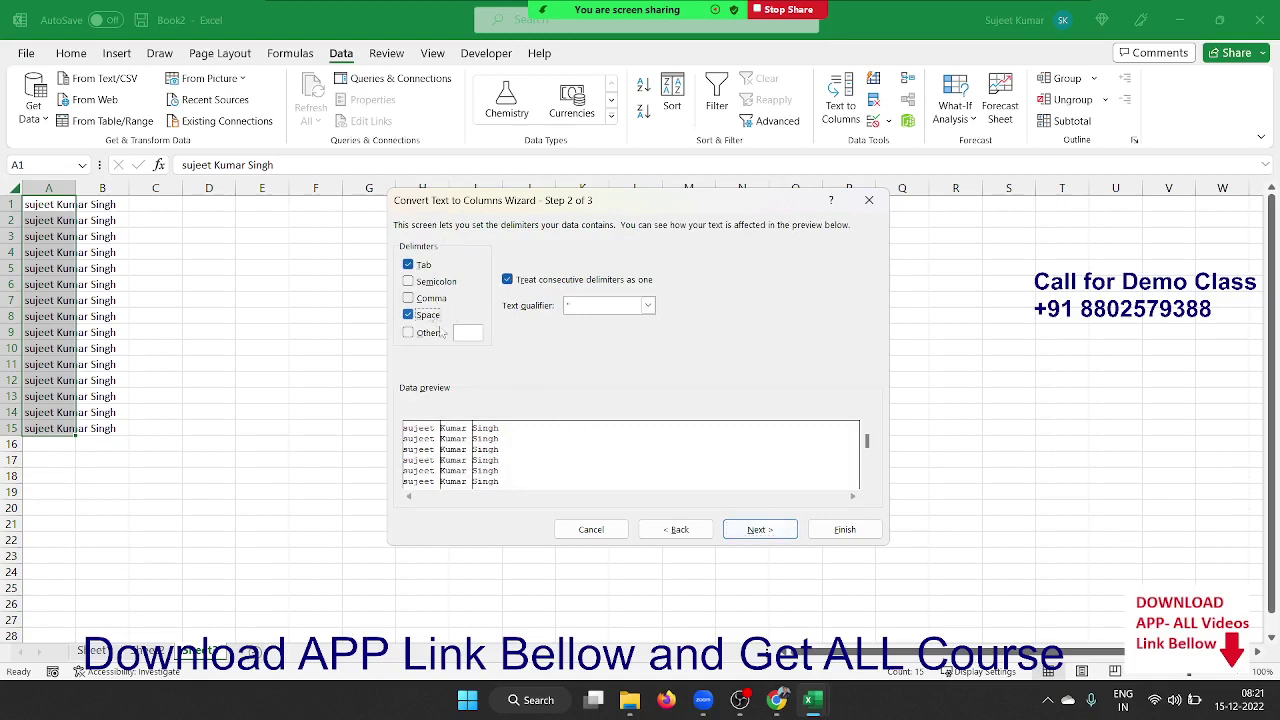
left_click(753, 528)
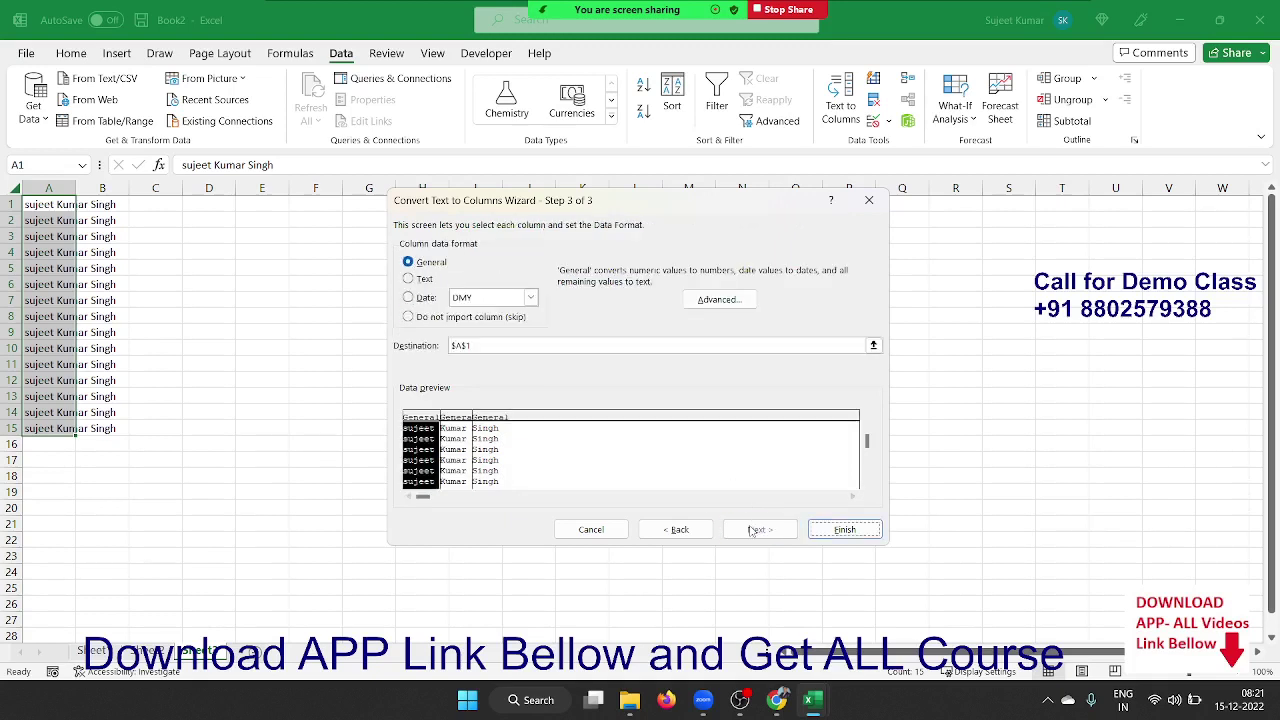
left_click(840, 531)
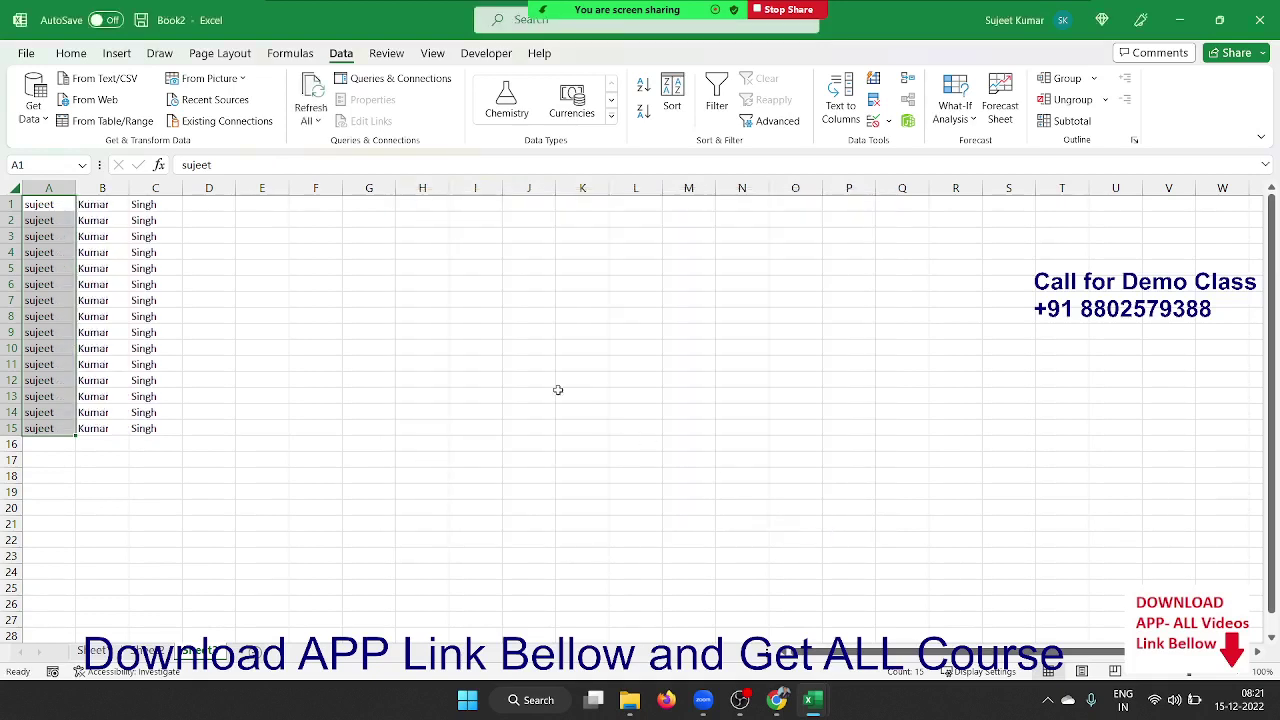
Step: Check the split name parts in row 3 and pick an empty cell beside them
left_click(110, 237)
left_click(148, 236)
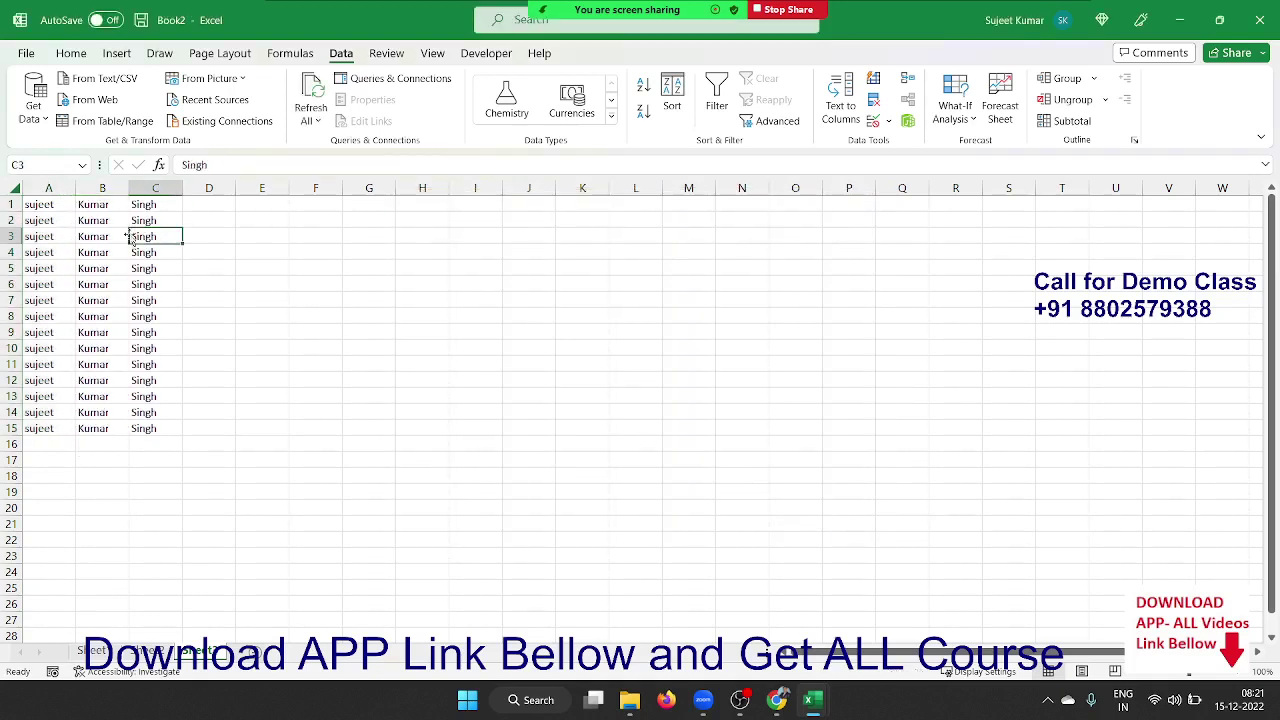
left_click(90, 236)
left_click(62, 235)
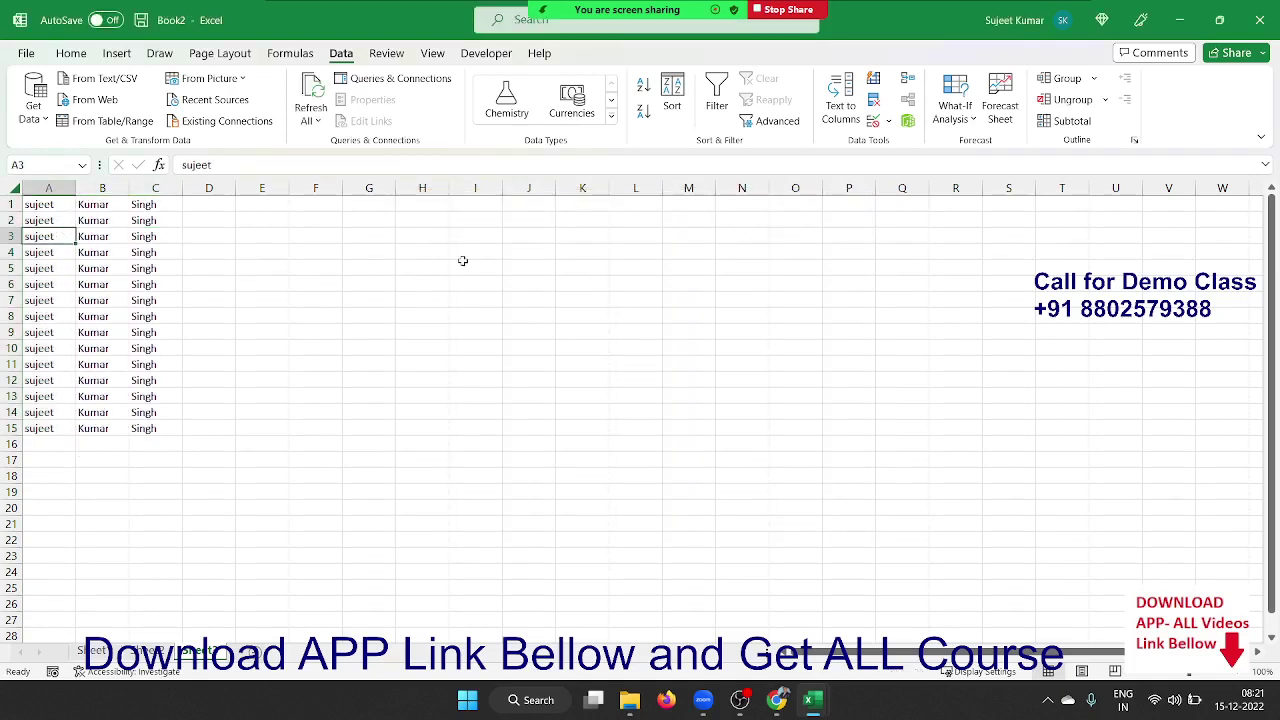
left_click(334, 218)
left_click(230, 220)
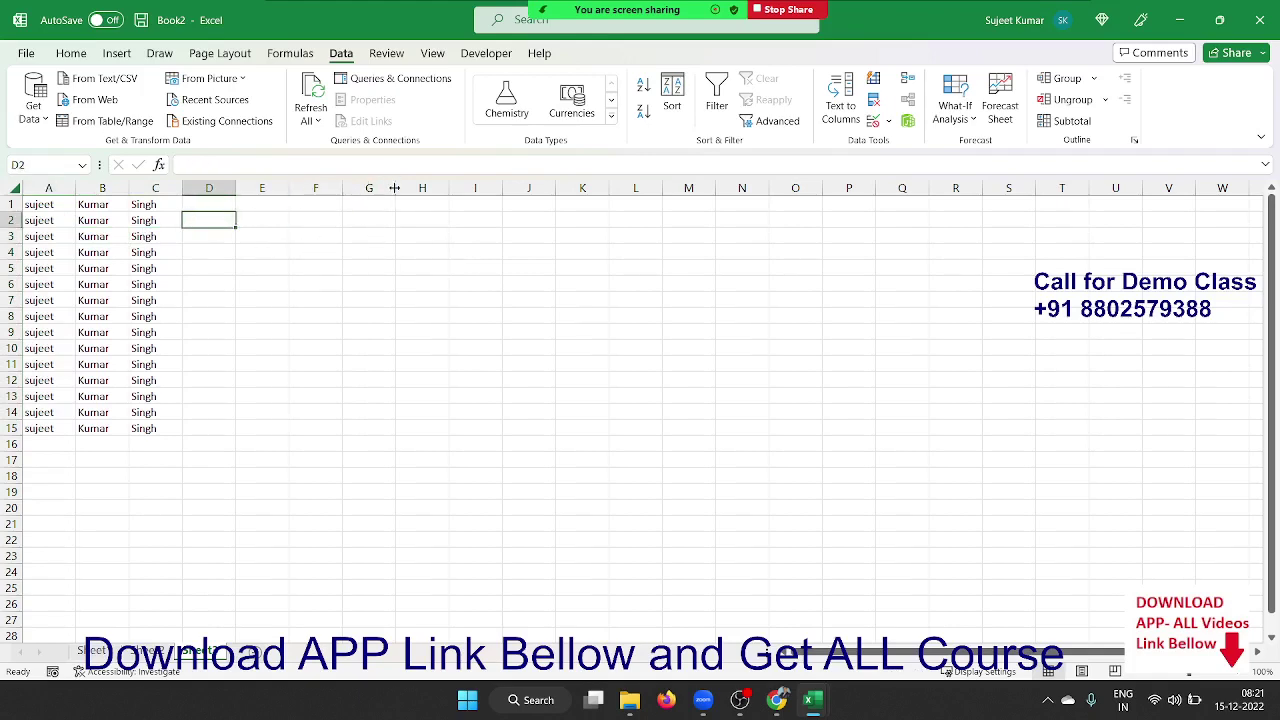
Step: Widen column G and fill G2:G16 with '15645 stored as text
left_click_drag(395, 188, 417, 190)
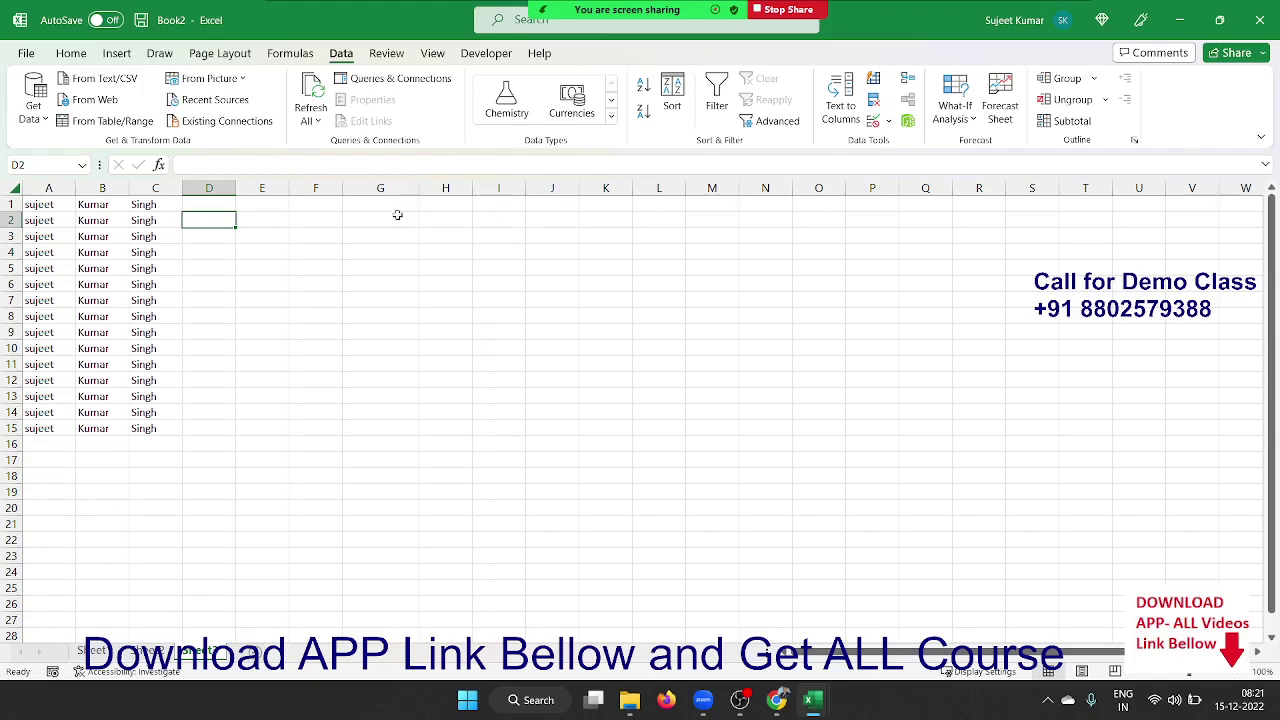
left_click(389, 216)
type("'")
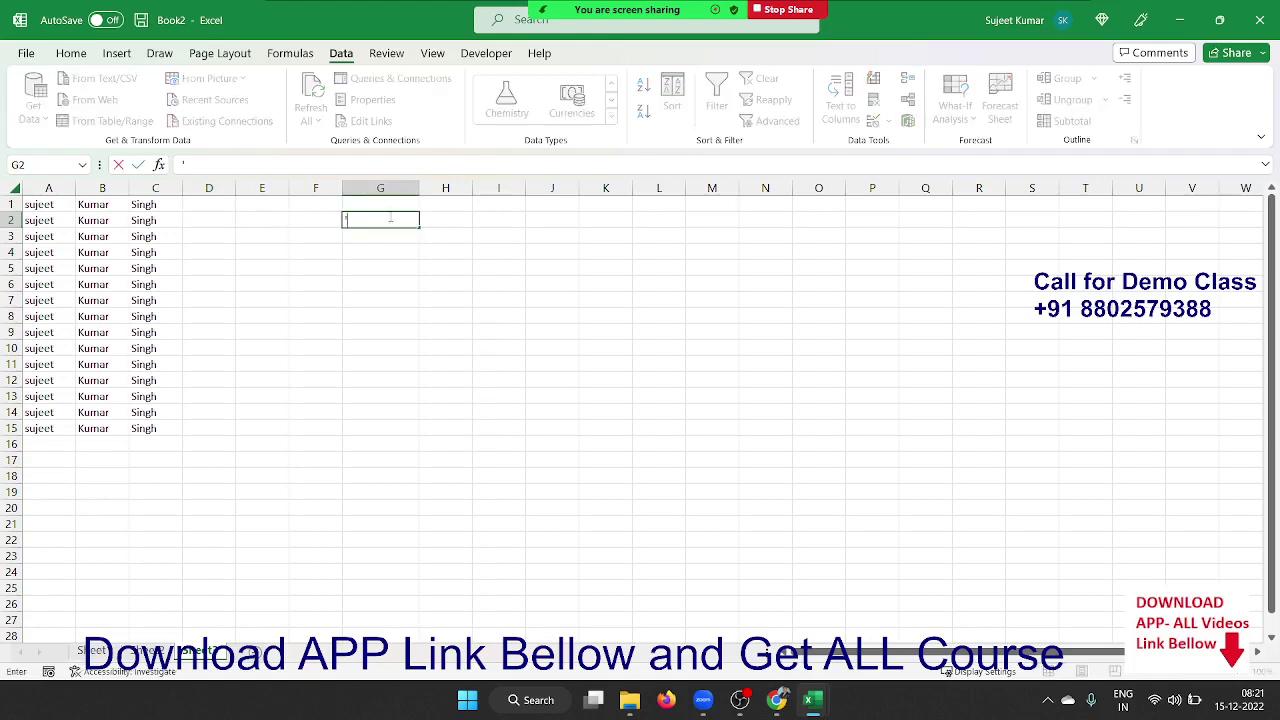
type("15645")
key("Return")
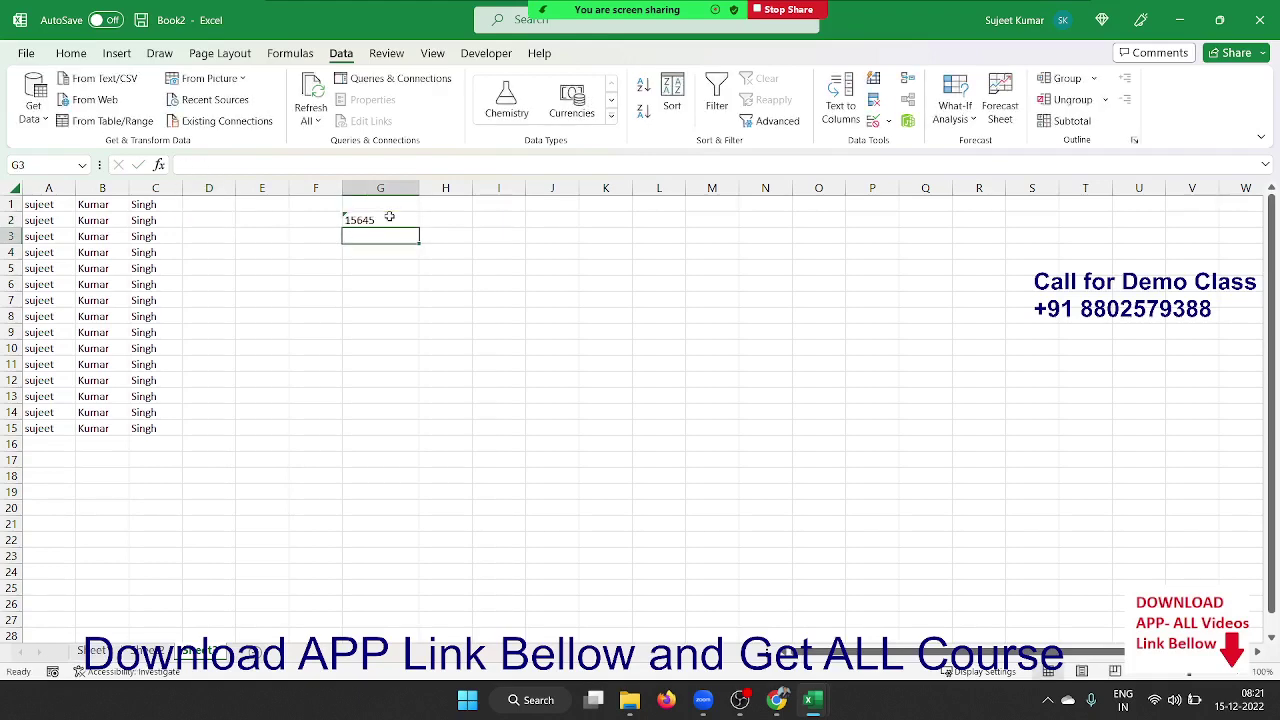
left_click_drag(389, 218, 400, 446)
key("ctrl+d")
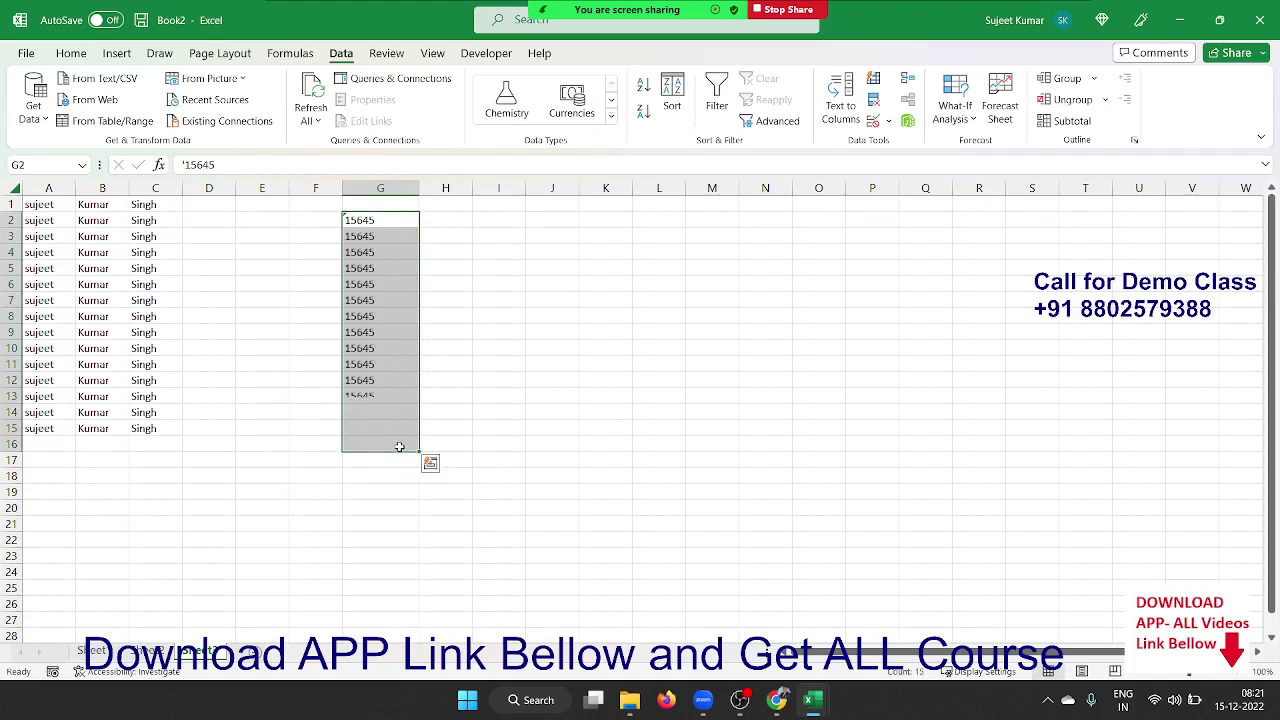
left_click(440, 318)
Step: Try a VALUE formula on G2 in H2, then delete it
left_click(440, 232)
left_click(441, 224)
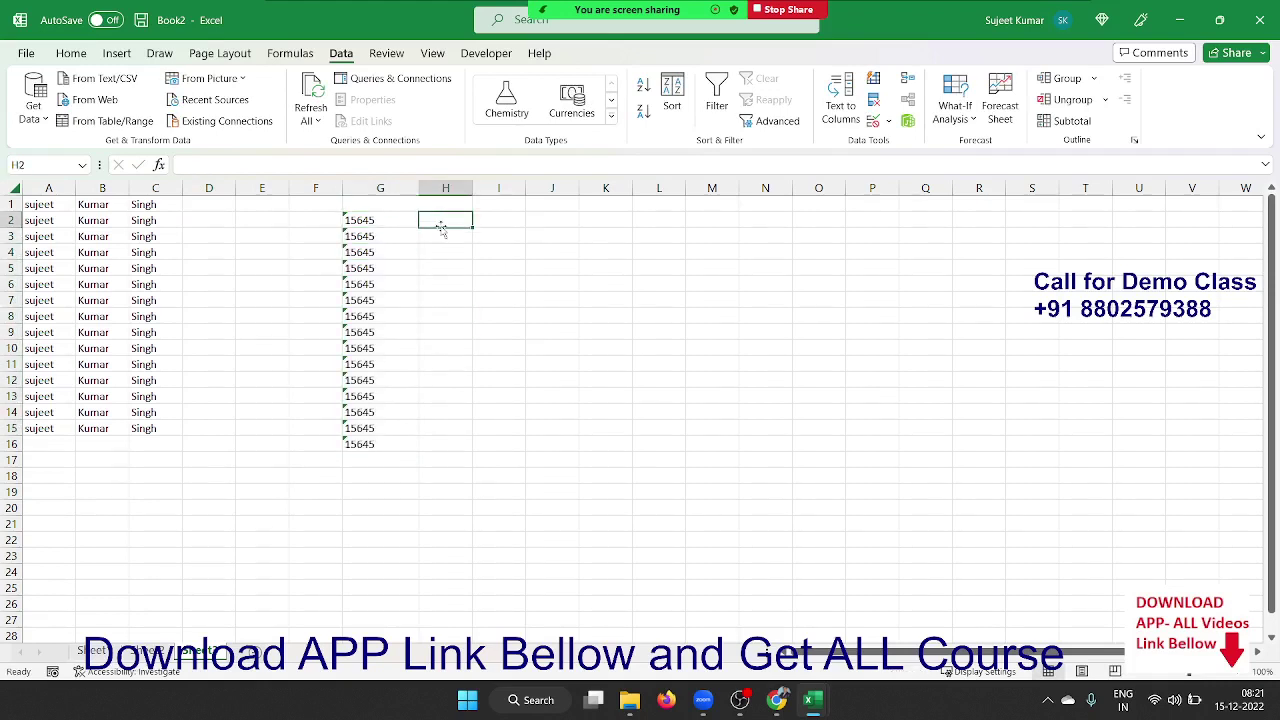
type("=vl")
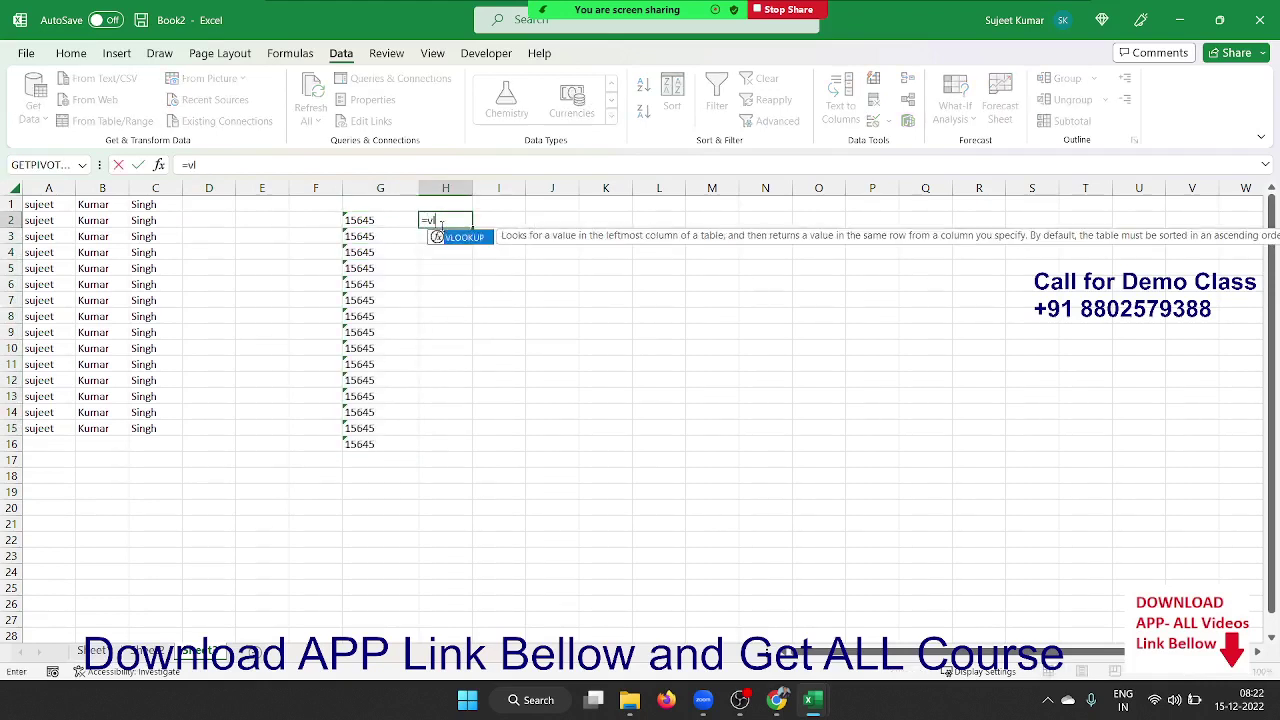
key("BackSpace")
key("Tab")
key("Left")
key("Return")
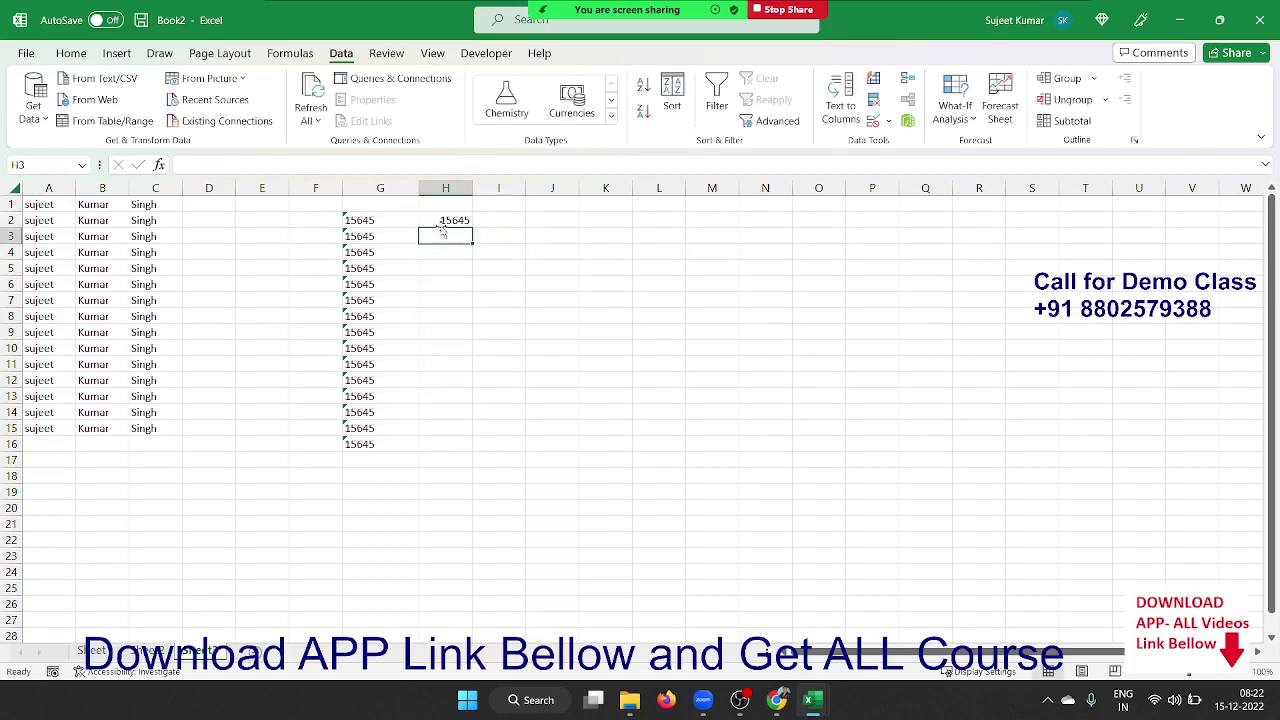
left_click(441, 226)
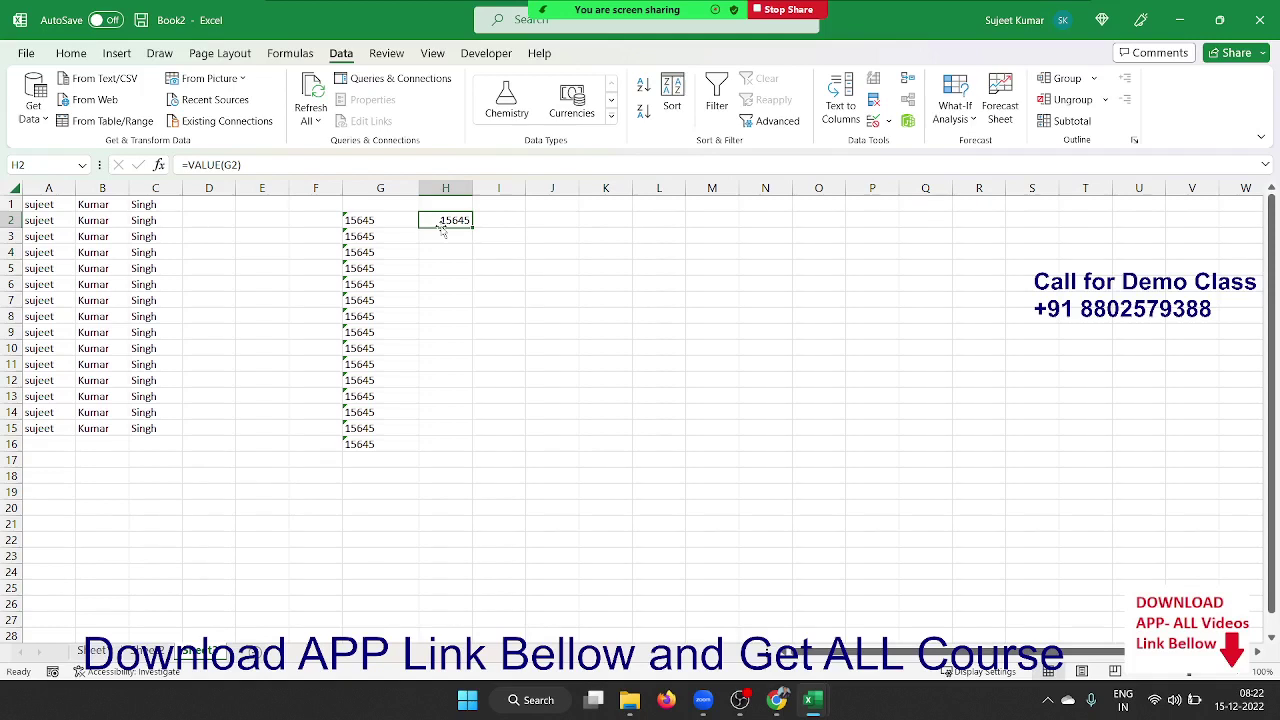
key("Delete")
Step: Convert G2:G16 from text to real numbers with Text to Columns, Finish
key("Left")
key("ctrl+shift+Down")
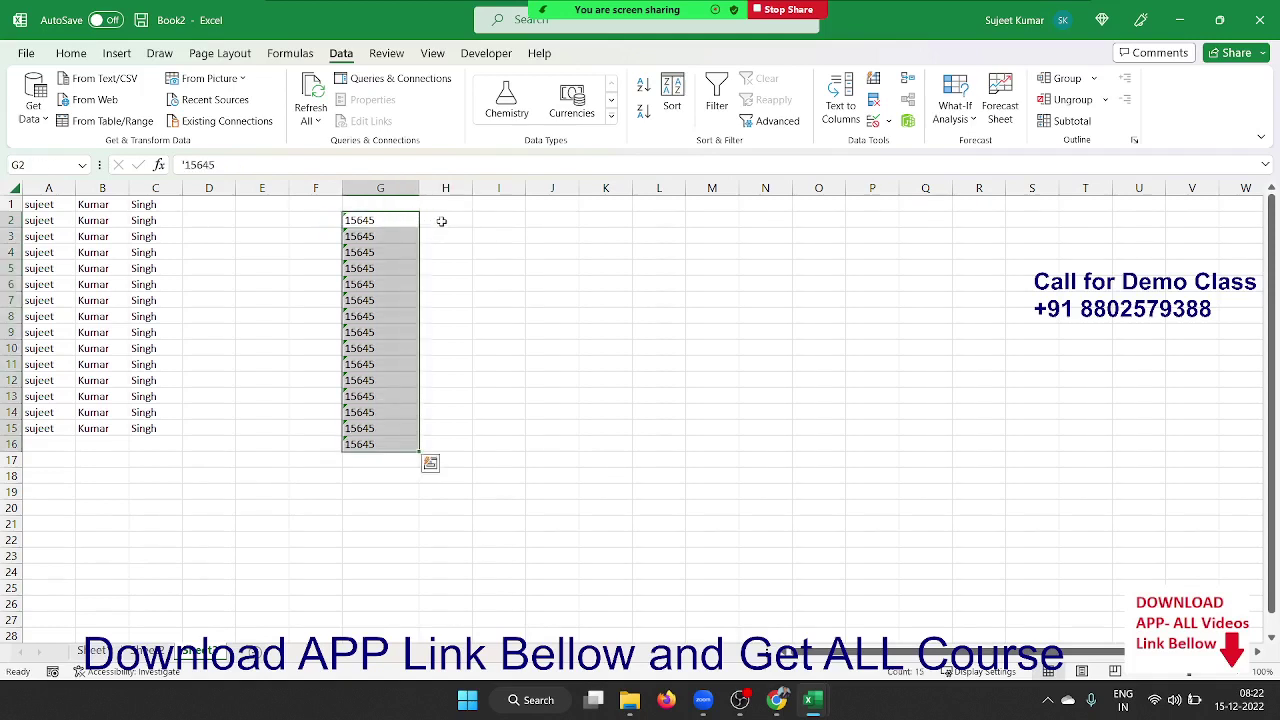
left_click(834, 104)
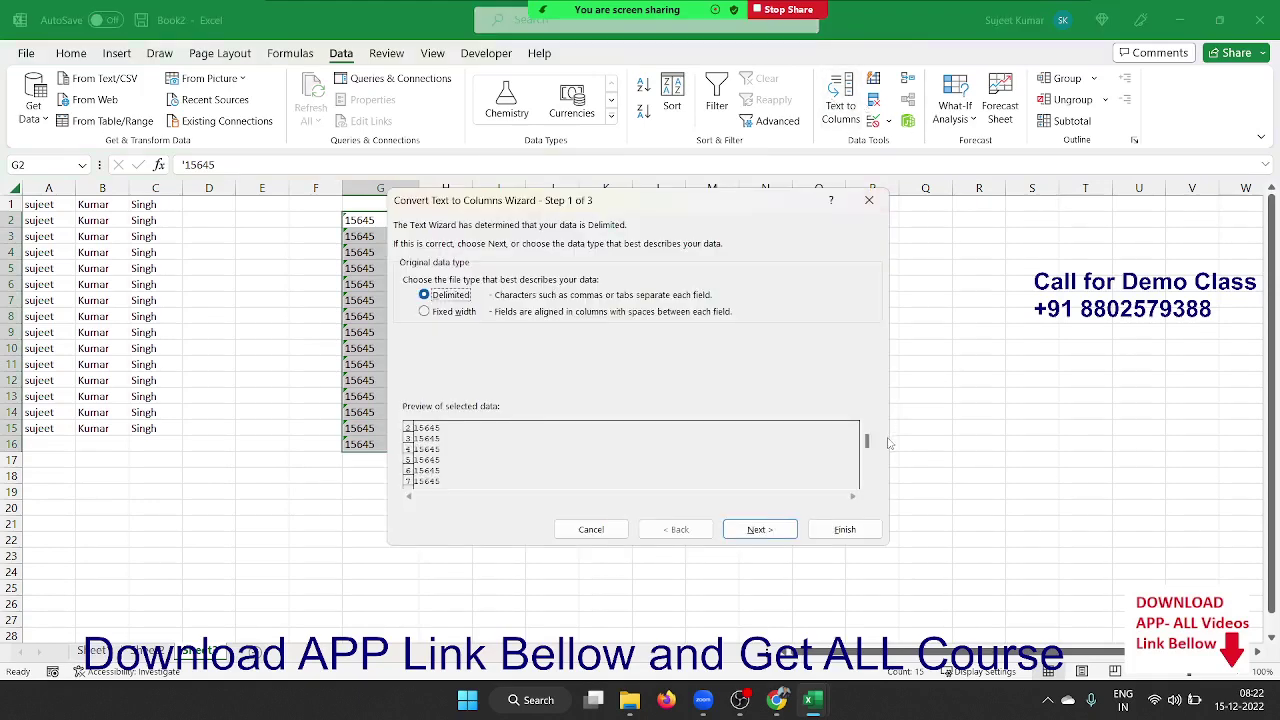
left_click(845, 529)
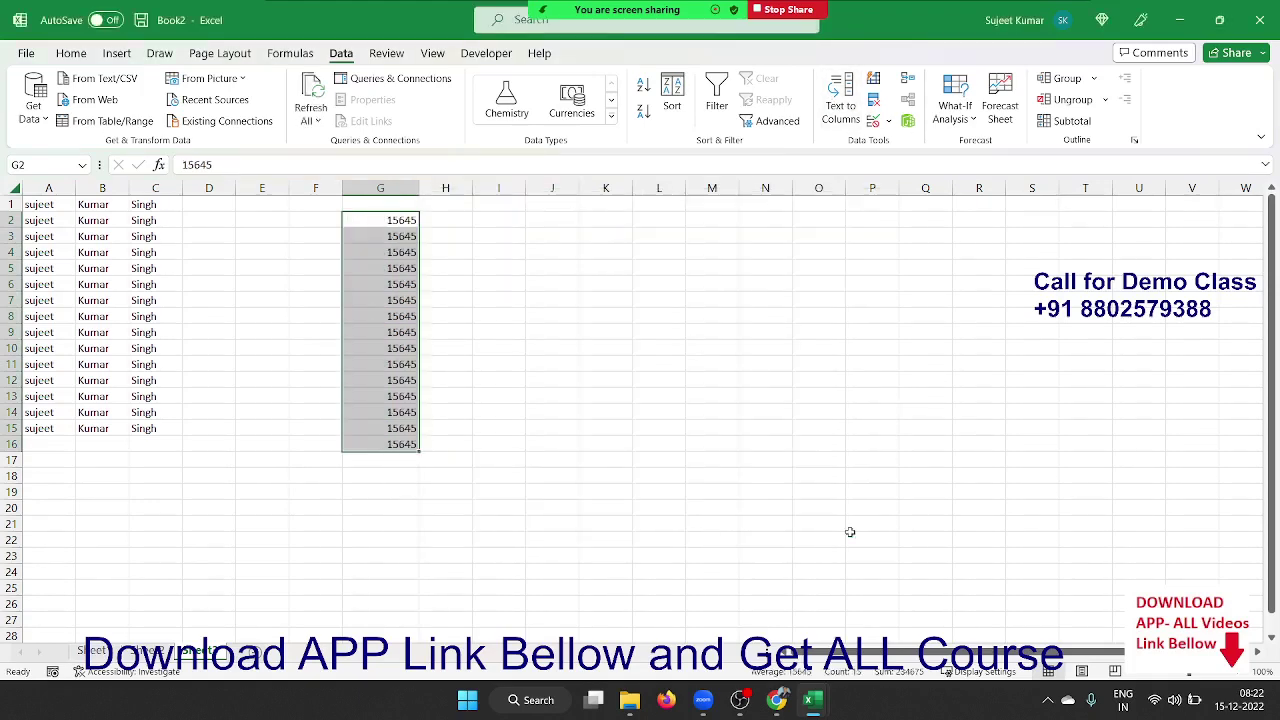
Step: Enter '20-JAN-2022 as text in J2, fill it down to J16, and autofit column J
left_click(535, 219)
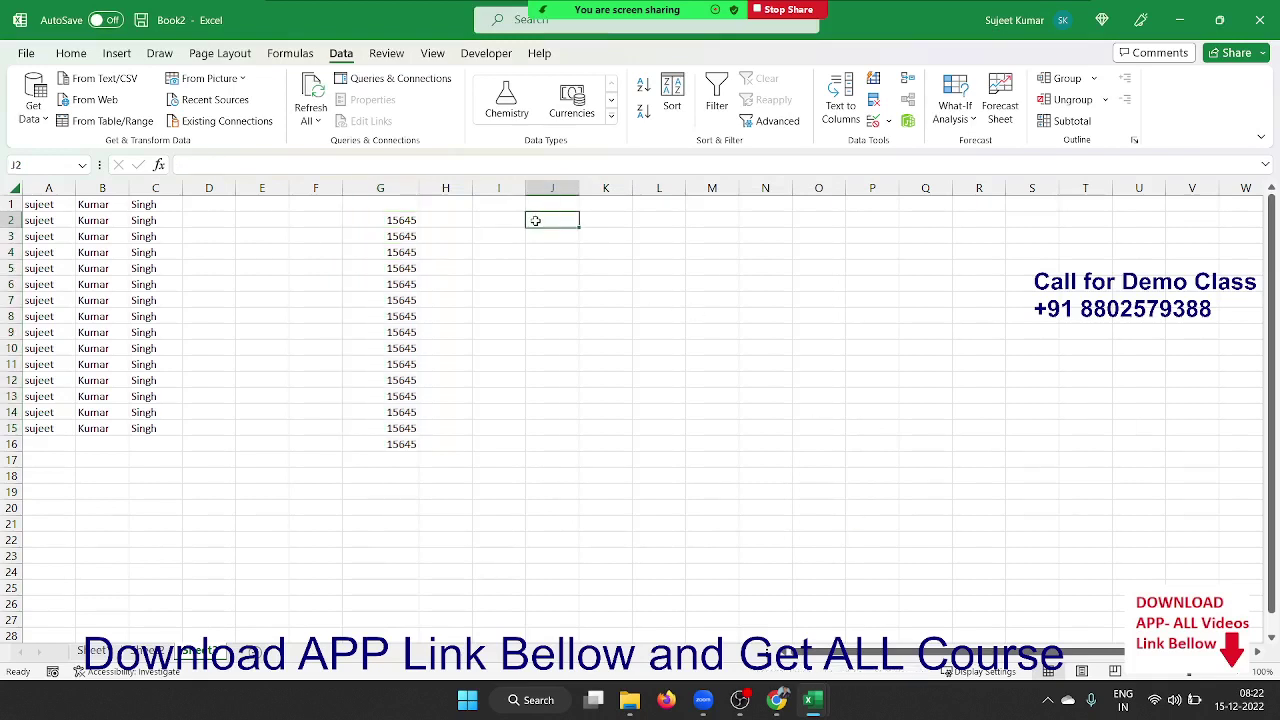
type("'20-")
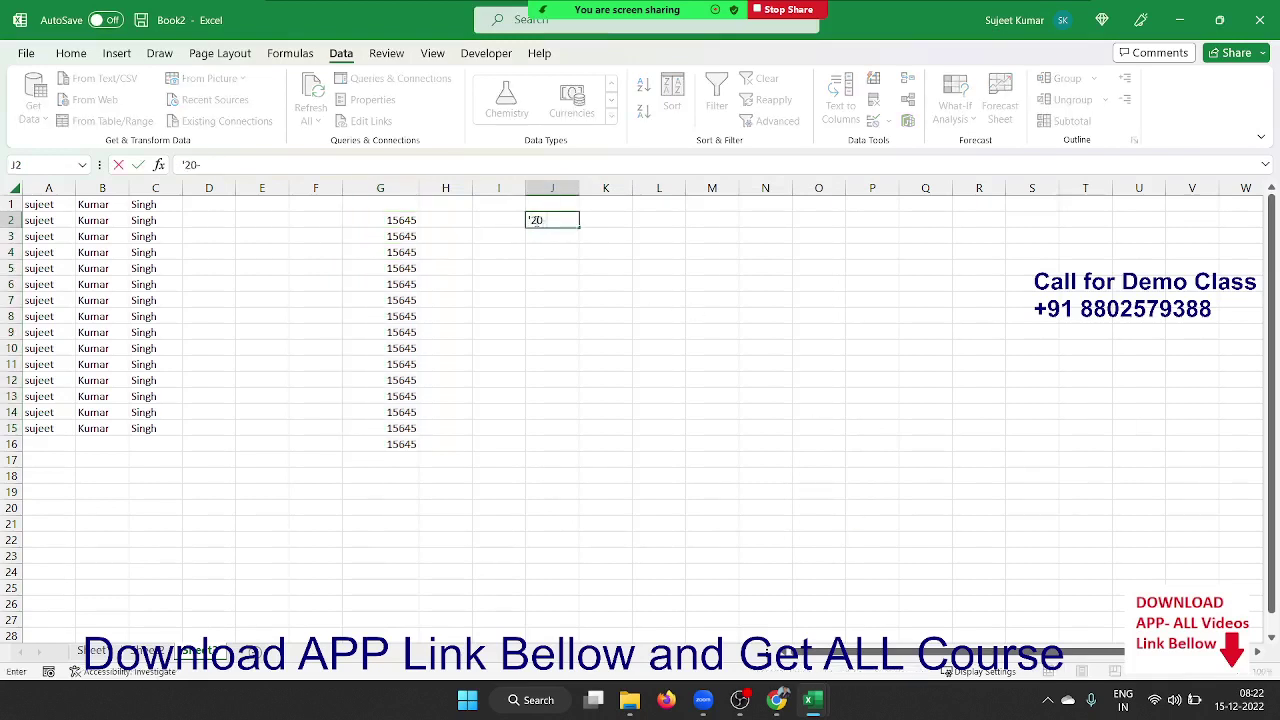
type("JAN-2")
type("02")
key("Return")
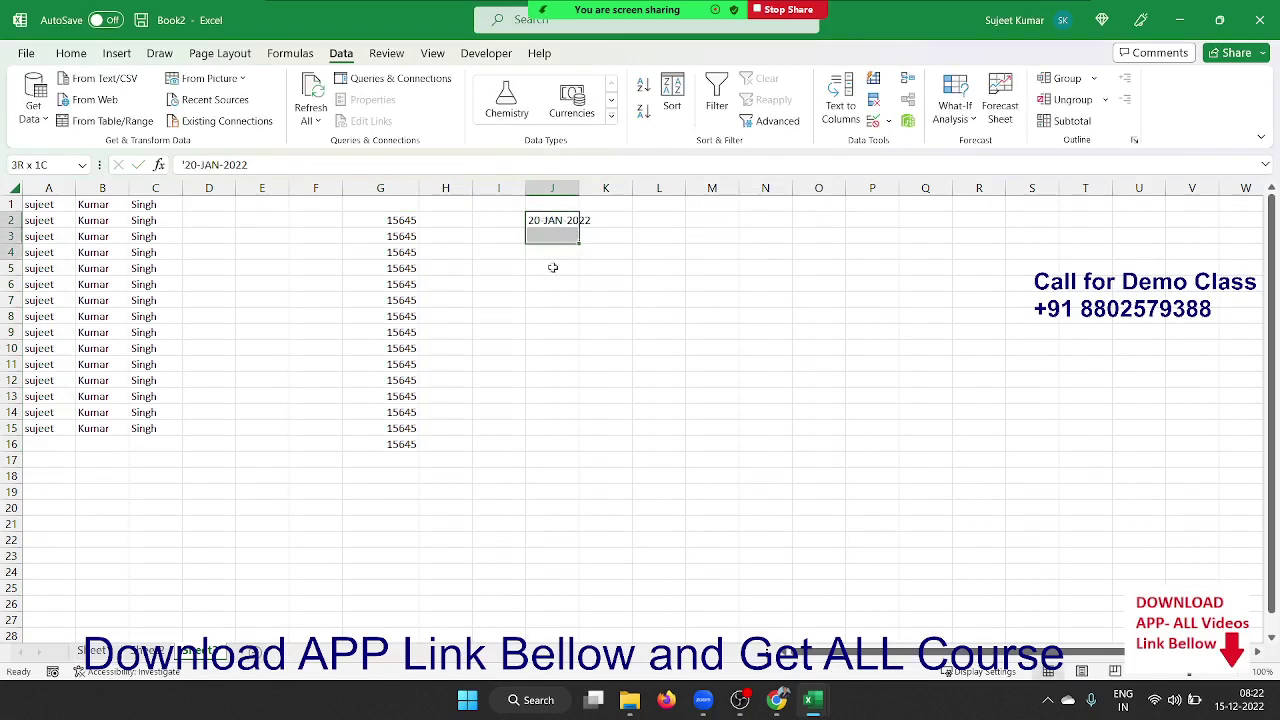
left_click_drag(541, 214, 556, 444)
key("ctrl+d")
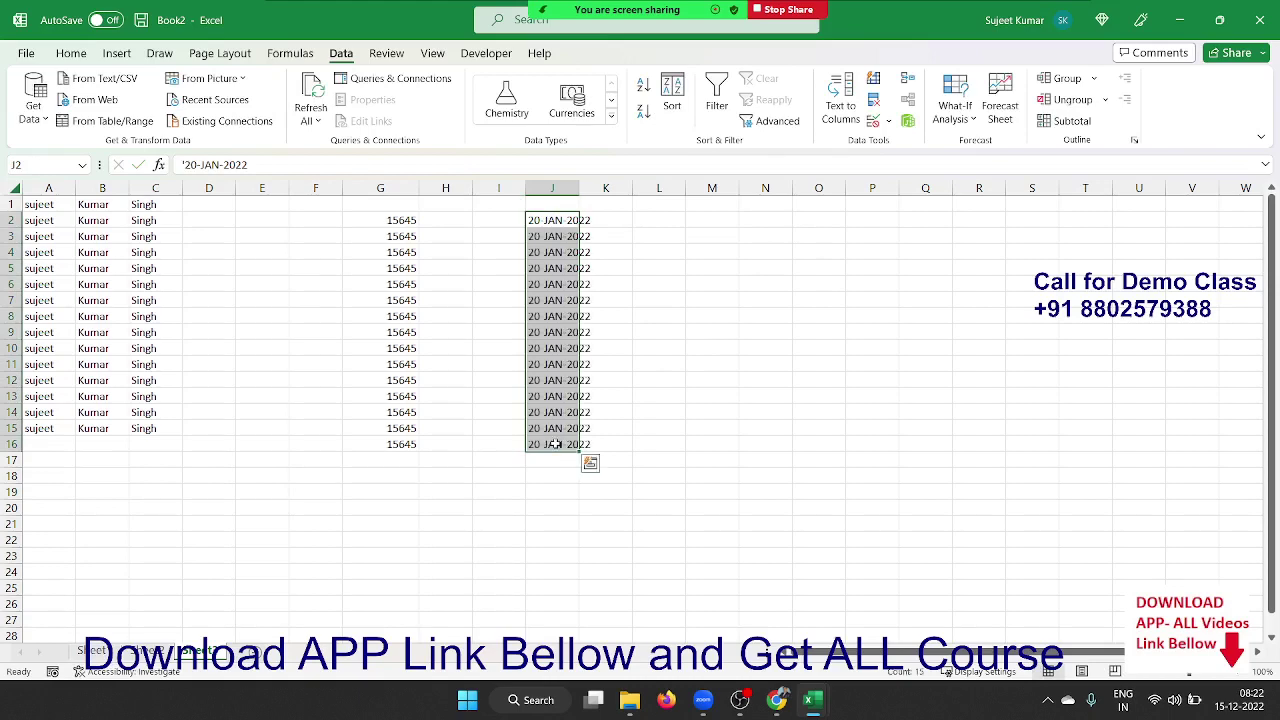
double_click(579, 188)
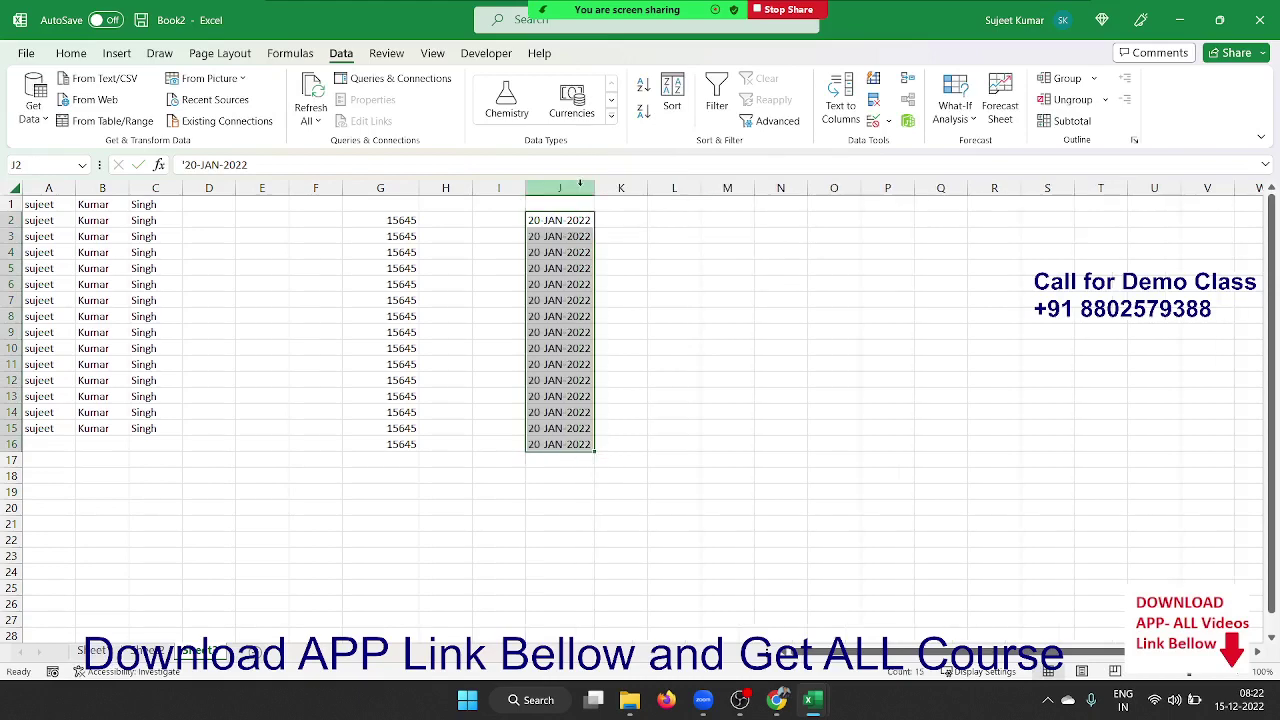
Step: Convert J2:J16 into real dates displayed as 20 Jan 22 via Text to Columns
left_click(841, 105)
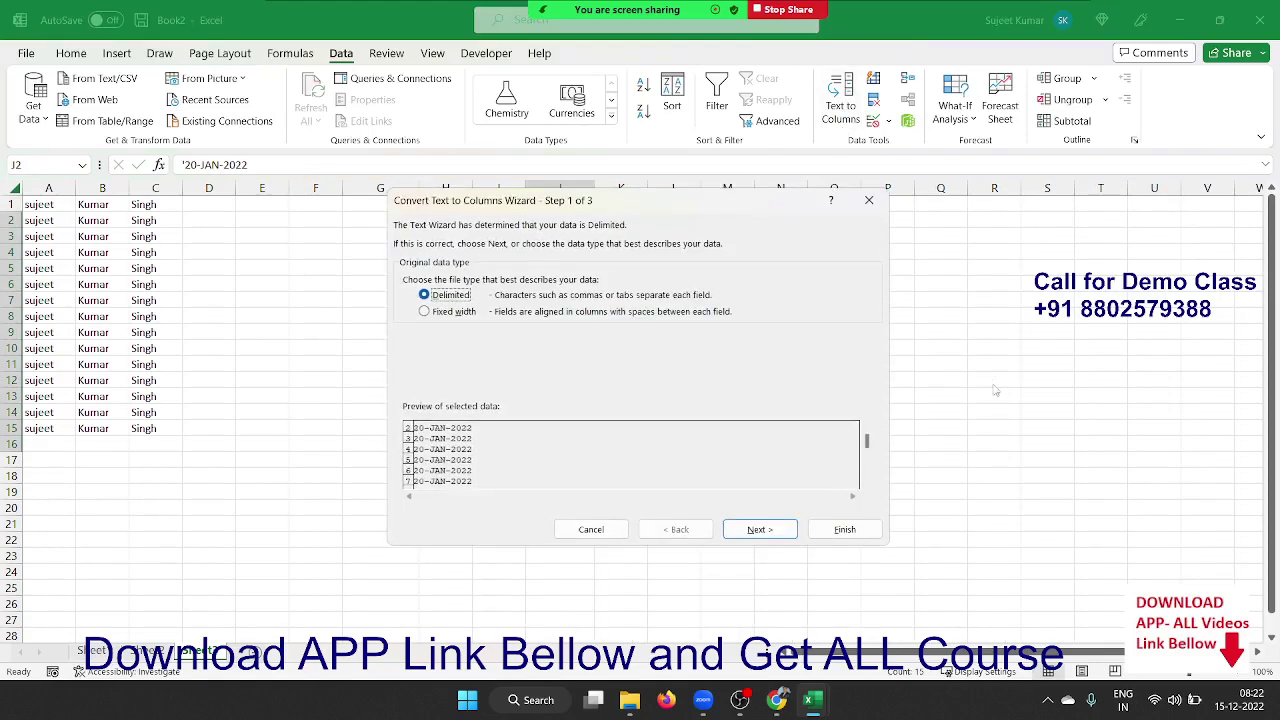
left_click(816, 529)
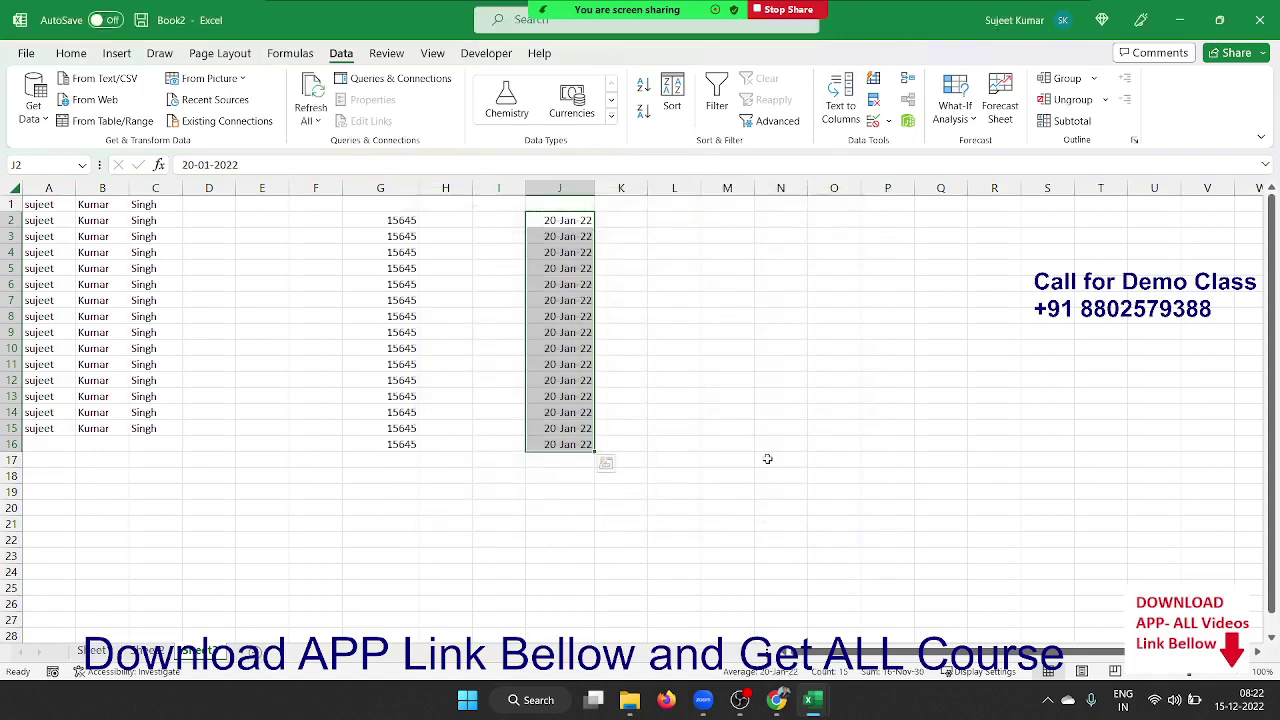
left_click(708, 224)
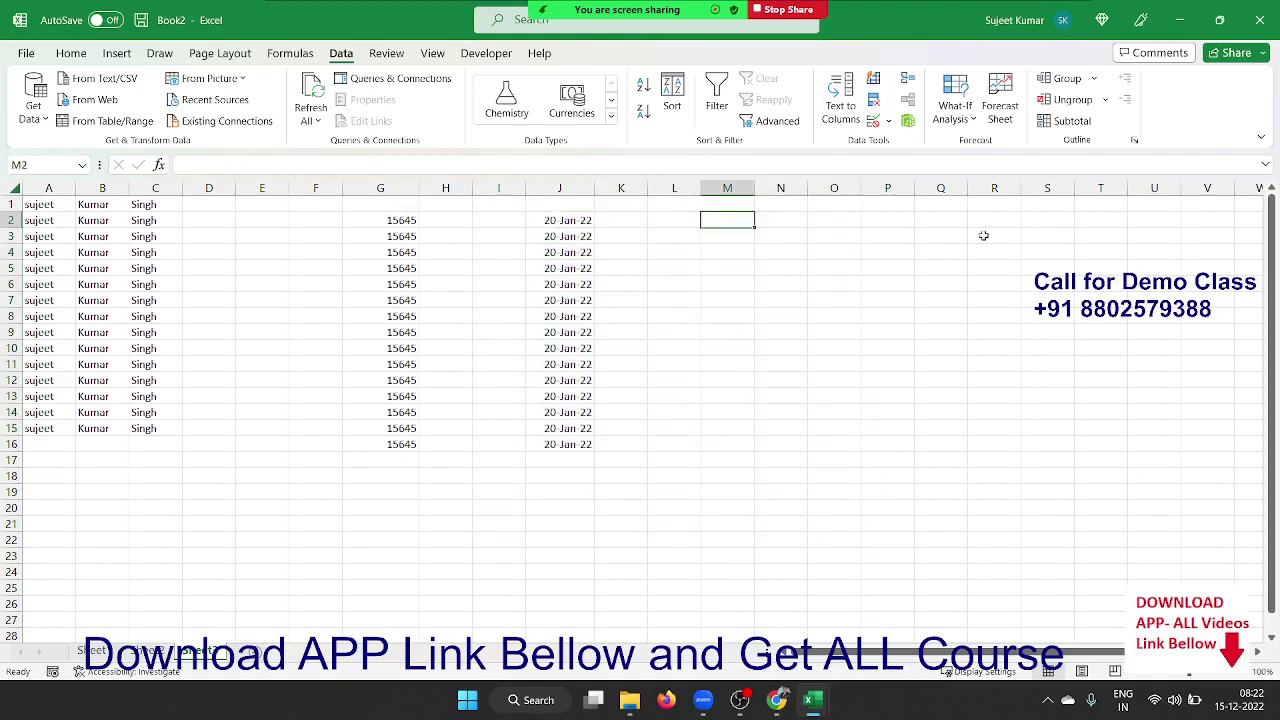
Step: Enter 20.03.2022 in M2, fill it down through M16, and autofit column M
type("20.")
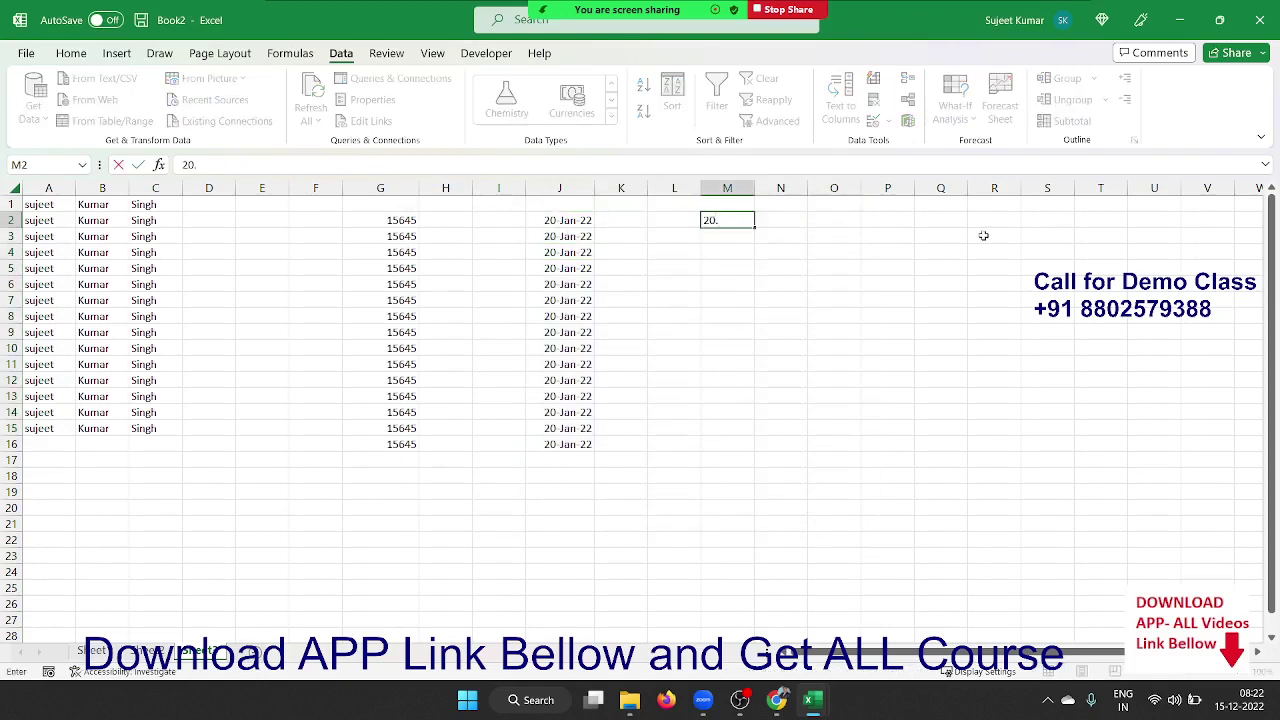
type("03.20")
type("2")
type("2")
key("Return")
key("Up")
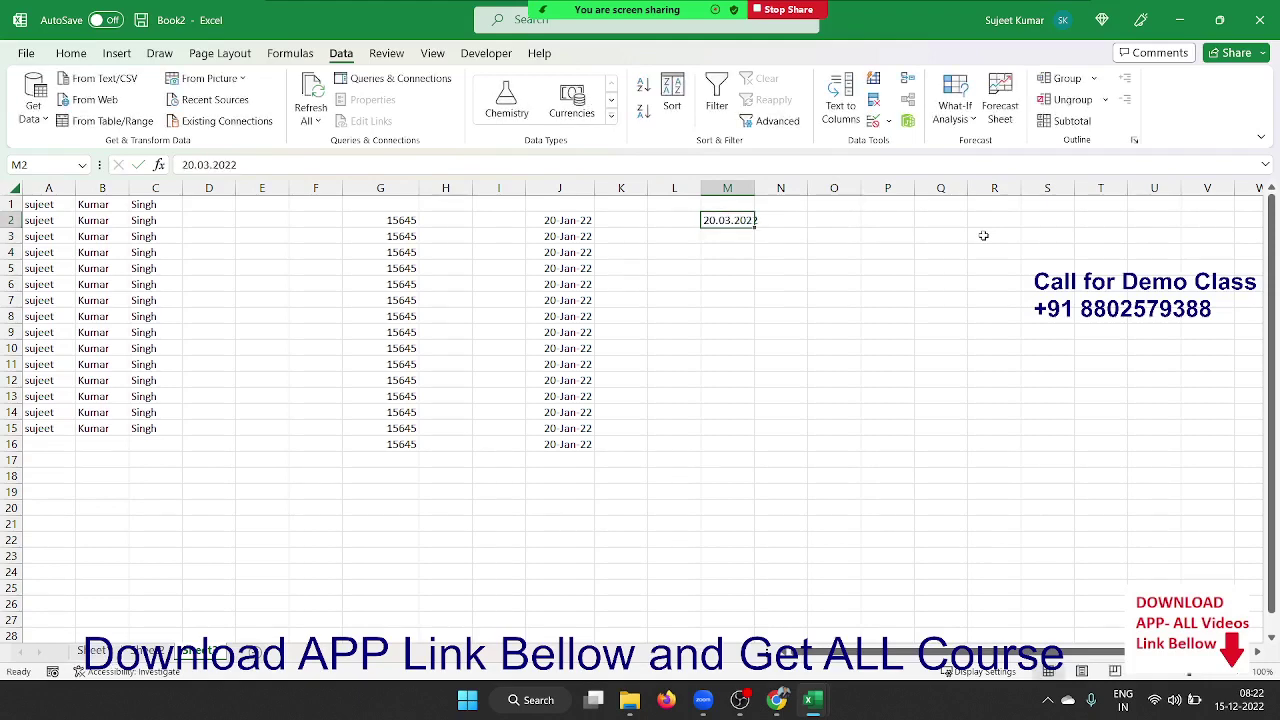
key("shift+Down")
key("shift+Down")
key("shift+Down")
key("shift+Down")
key("shift+Down")
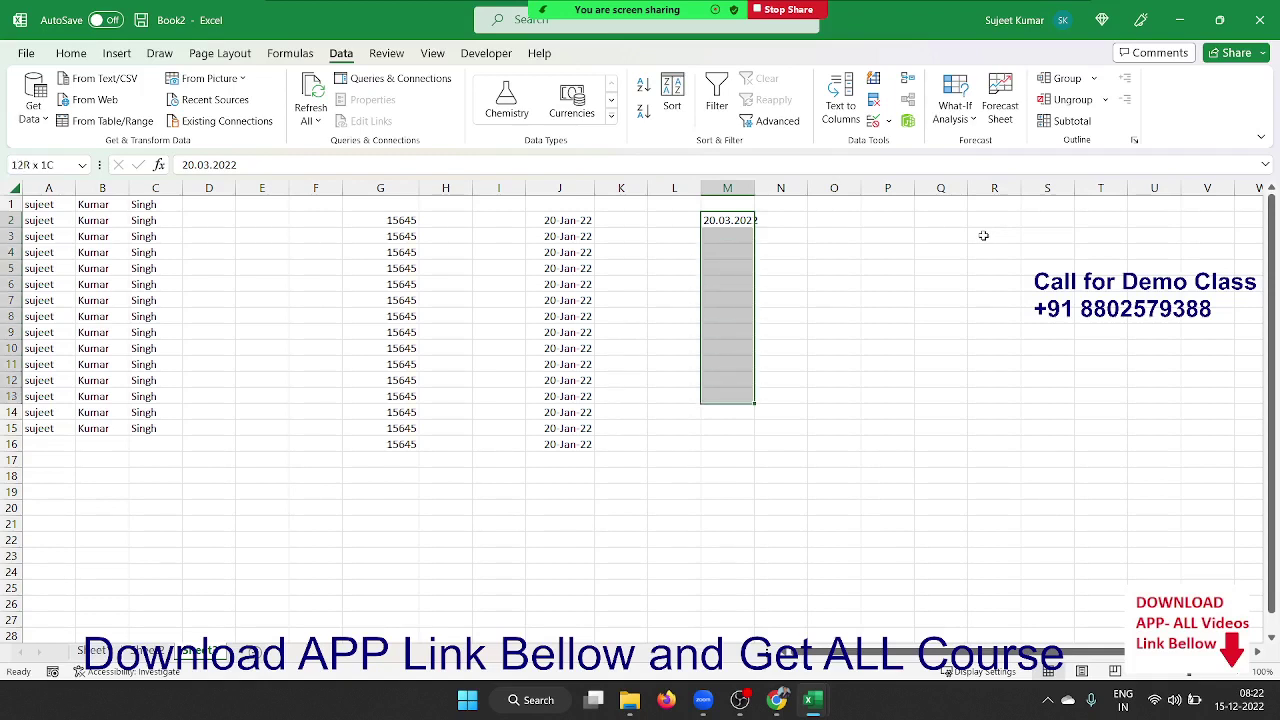
key("shift+Down")
key("shift+Down")
key("shift+Down")
key("ctrl+d")
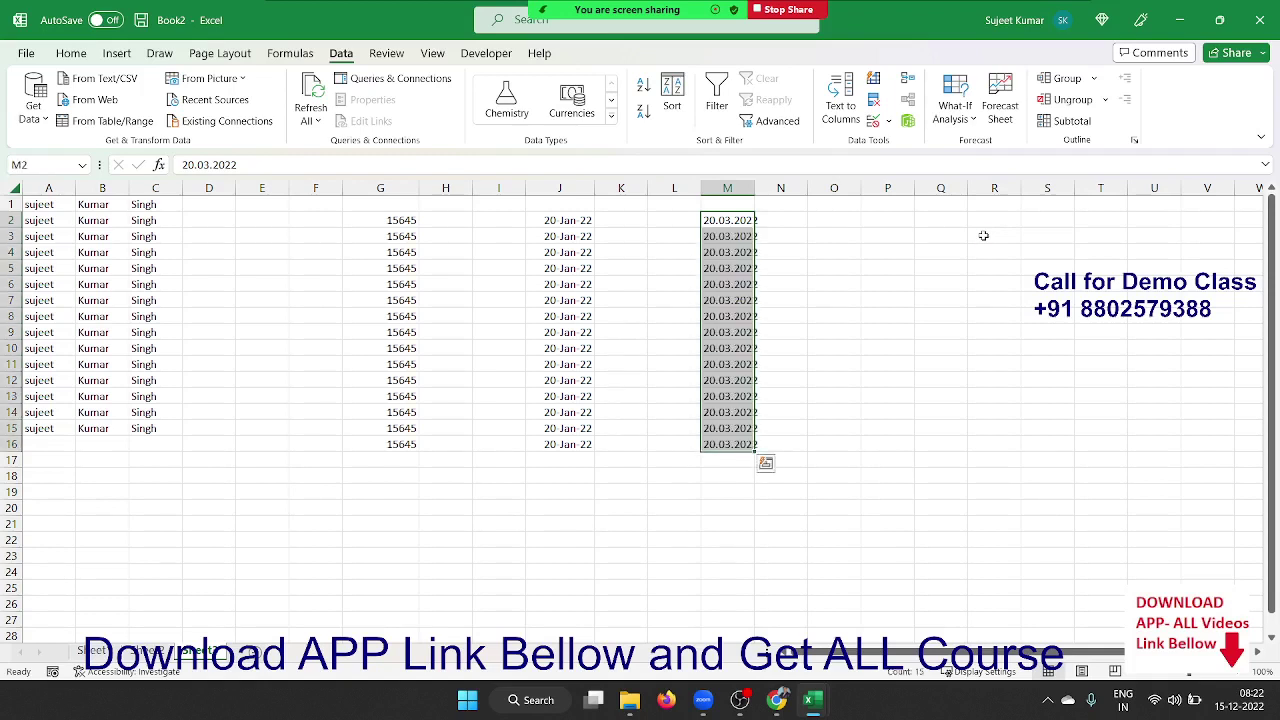
double_click(755, 188)
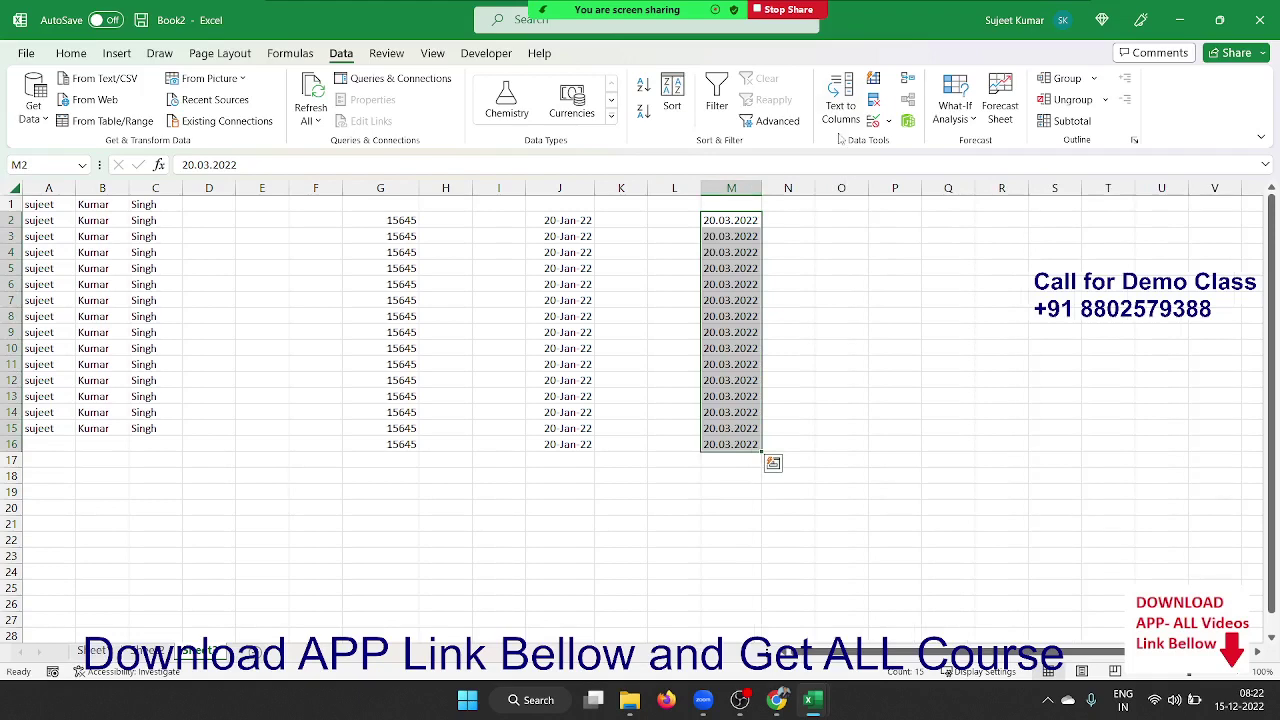
Step: Run Text to Columns on column M with an MDY date order
left_click(830, 80)
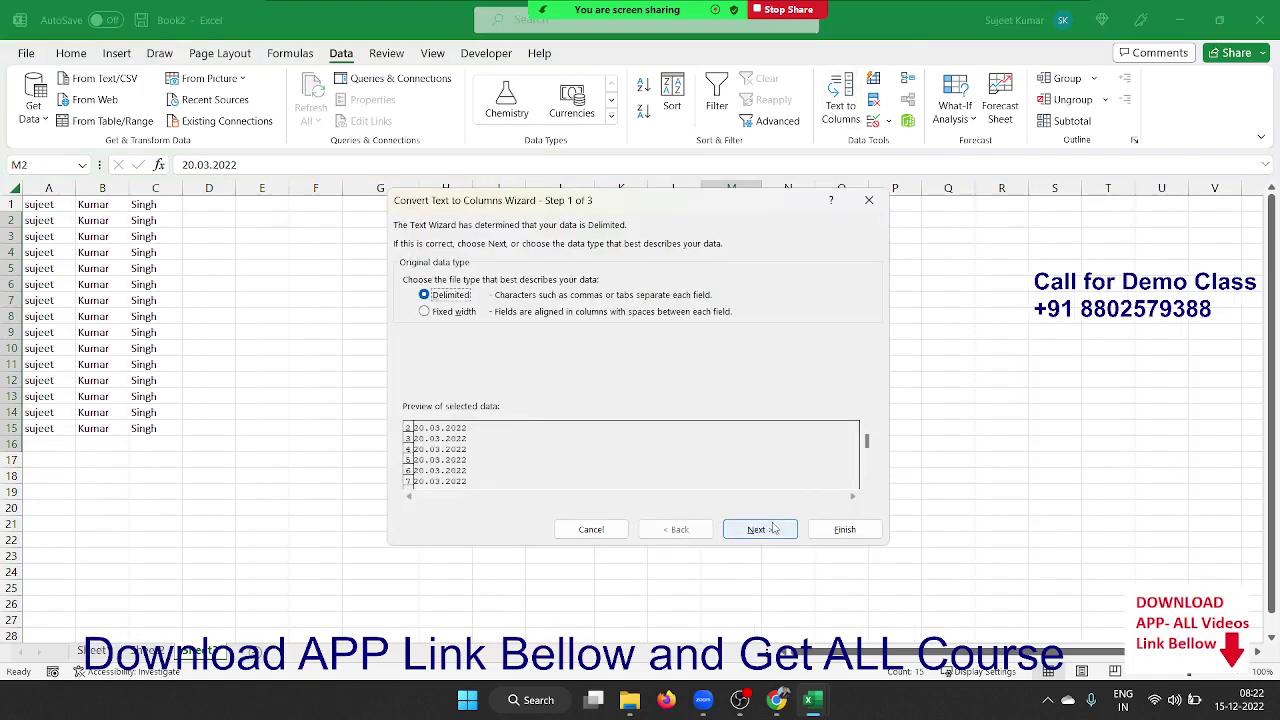
left_click(773, 529)
left_click(773, 529)
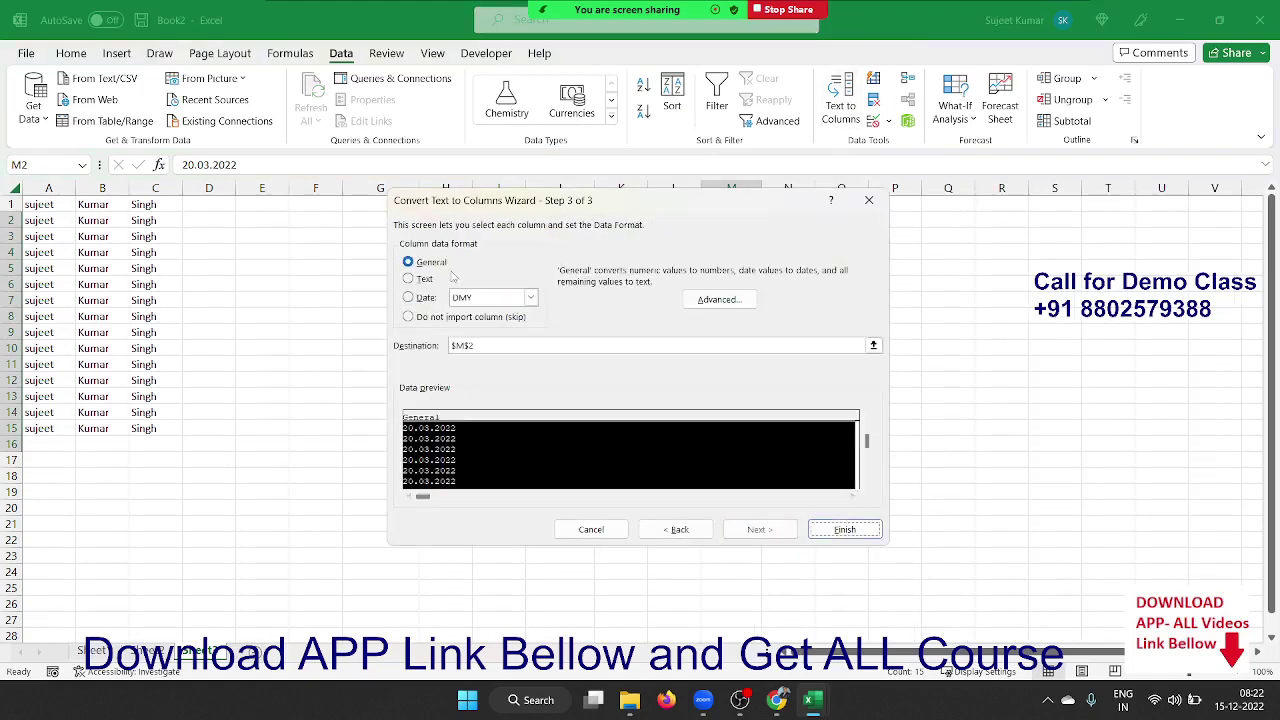
left_click(470, 298)
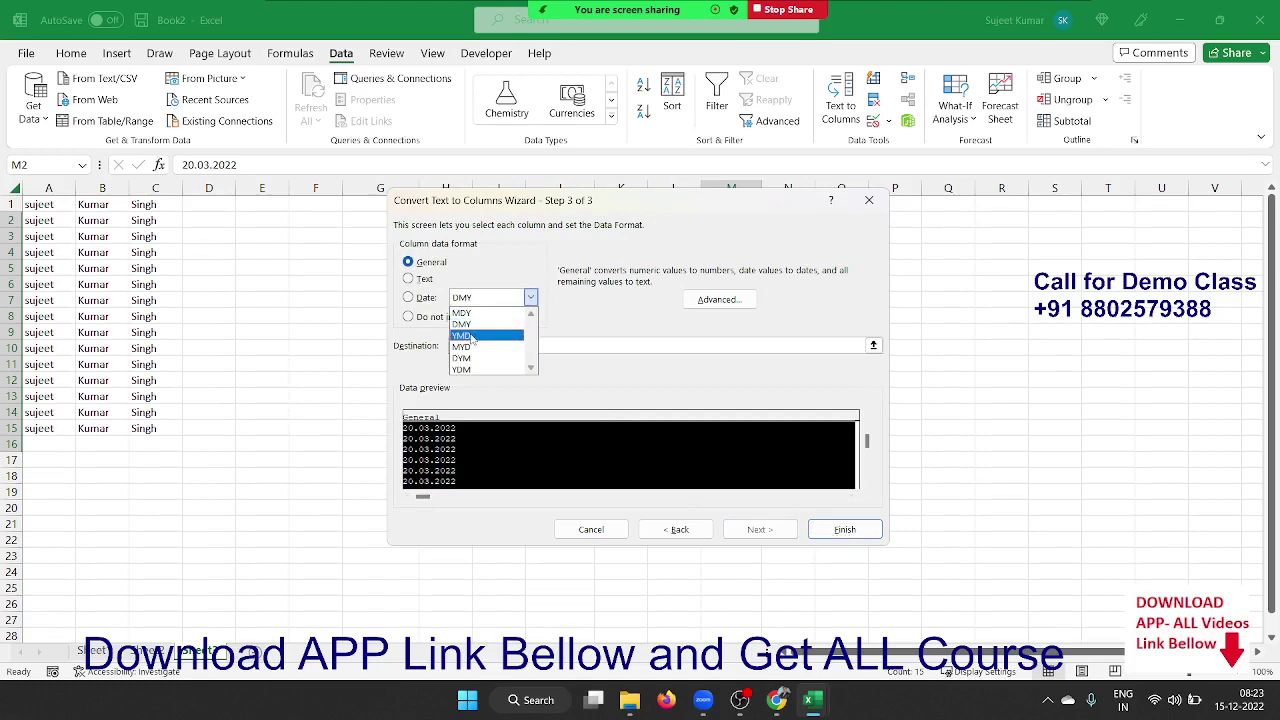
left_click(471, 313)
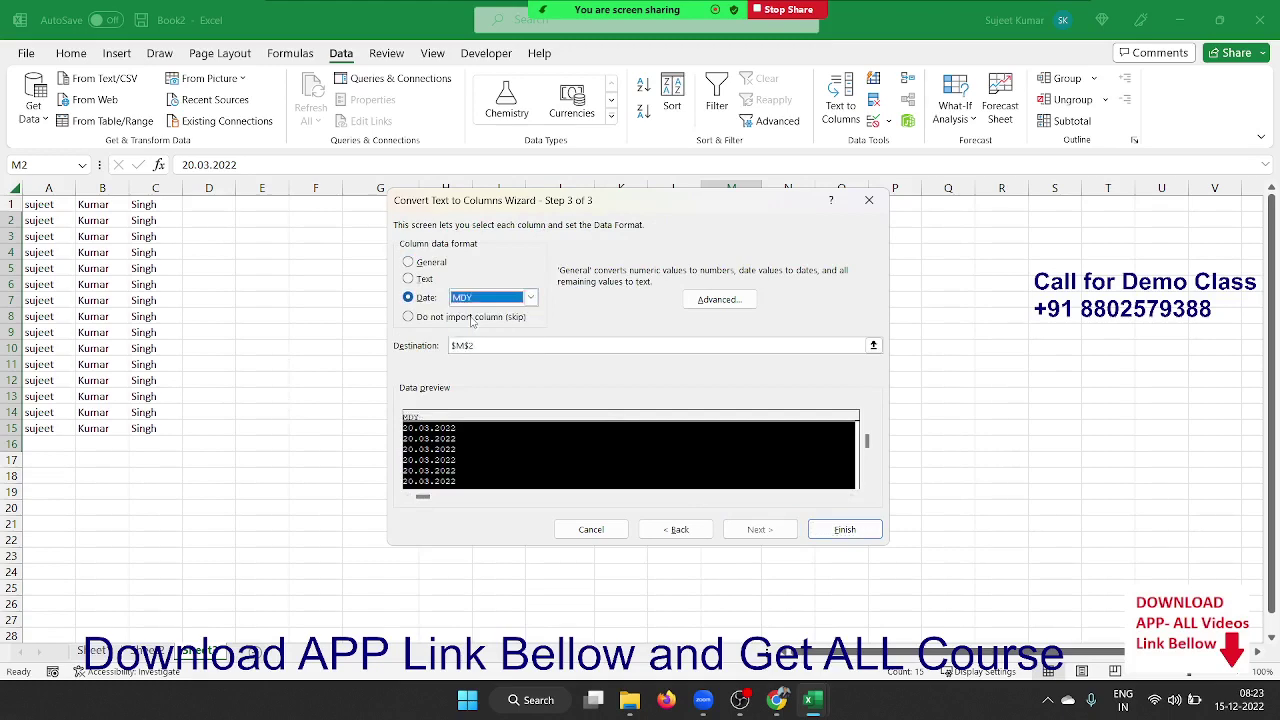
left_click(846, 533)
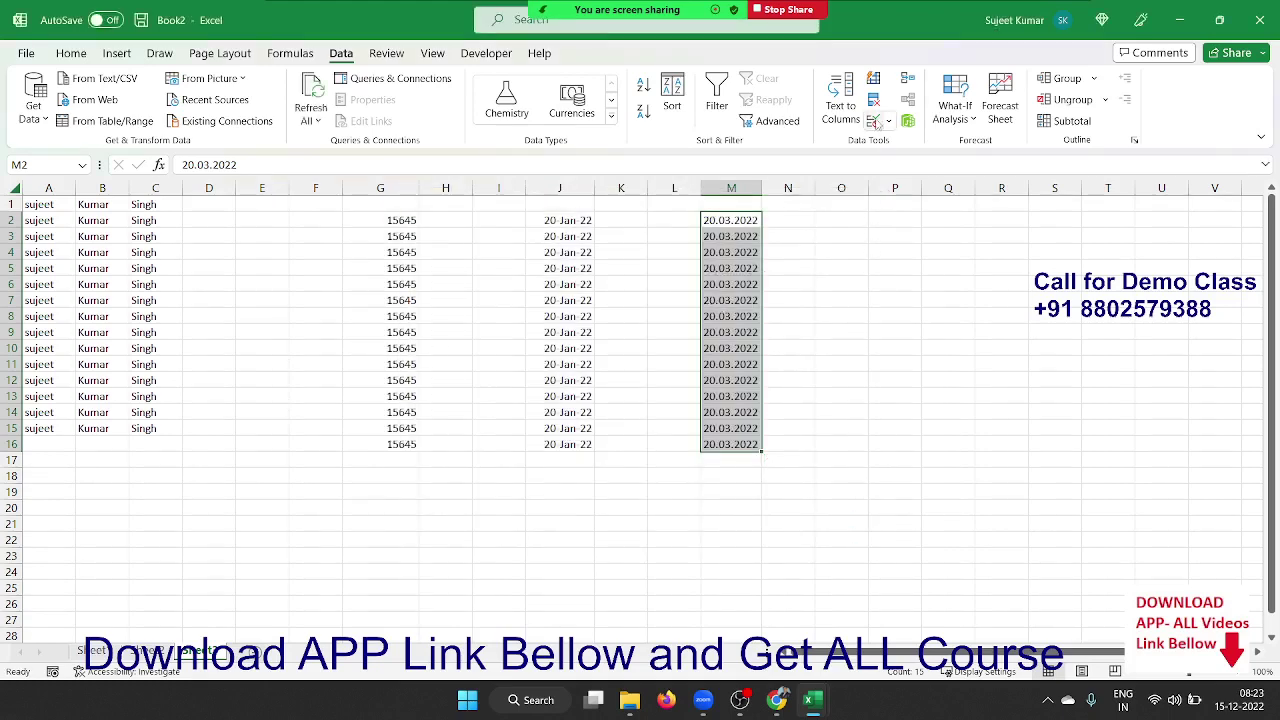
Step: Close Data Validation unchanged, then rerun Text to Columns on column M using DMY order
left_click(873, 120)
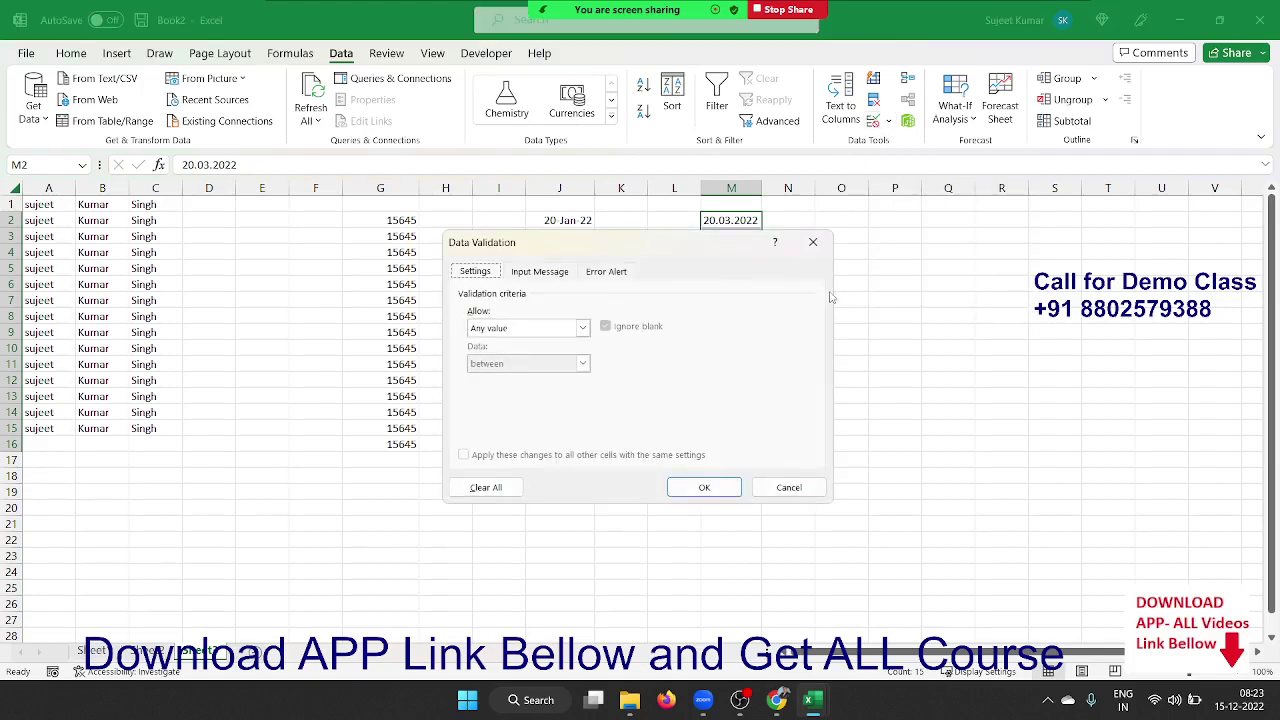
left_click(815, 243)
left_click(841, 95)
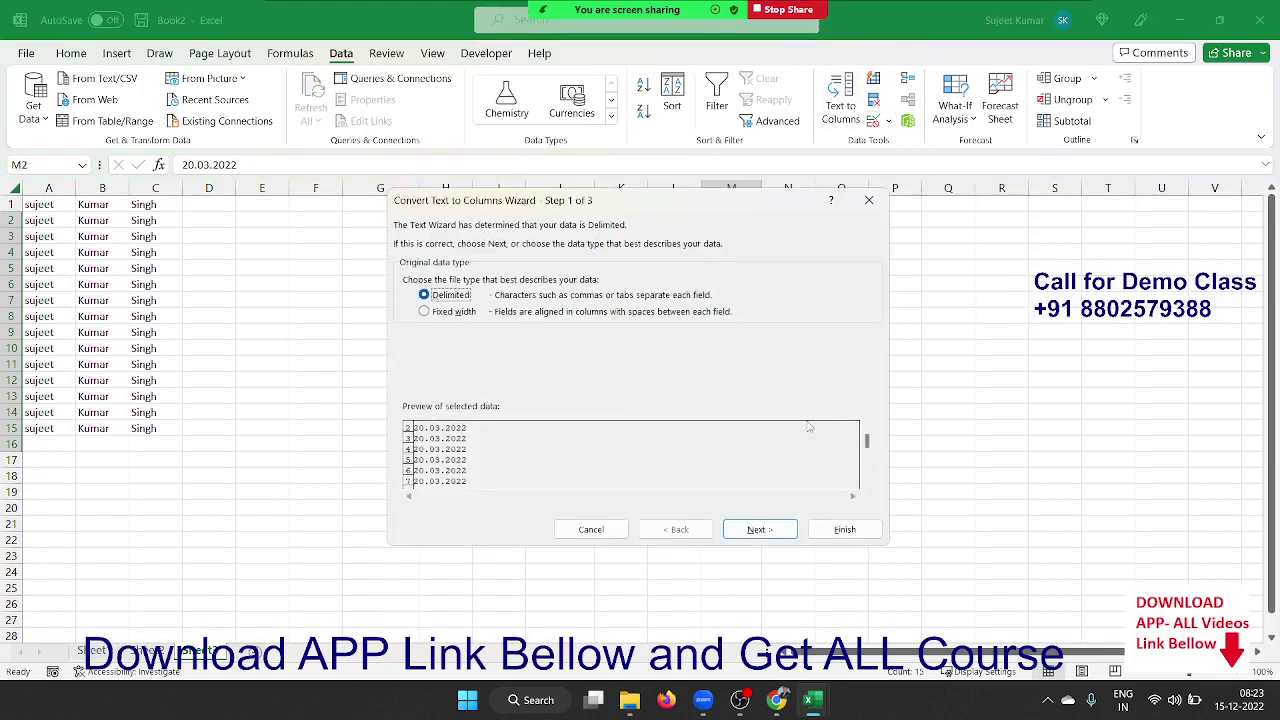
left_click(760, 530)
left_click(760, 530)
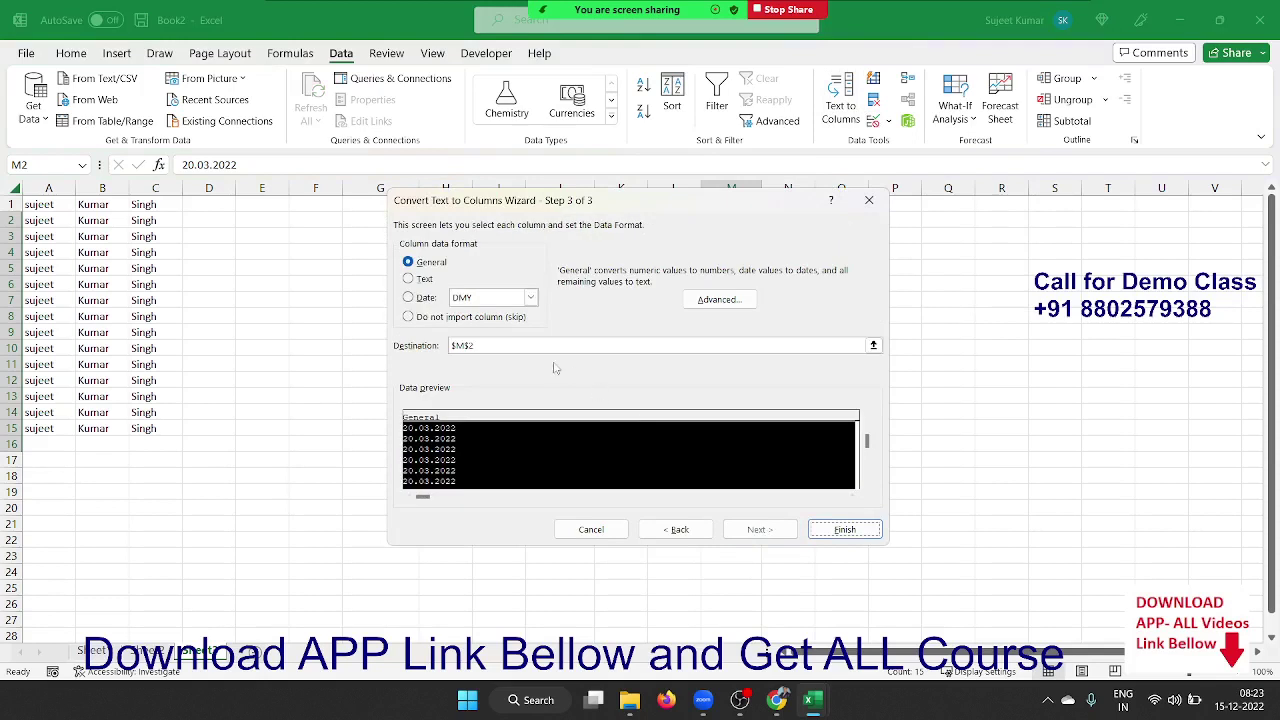
left_click(489, 299)
left_click(480, 322)
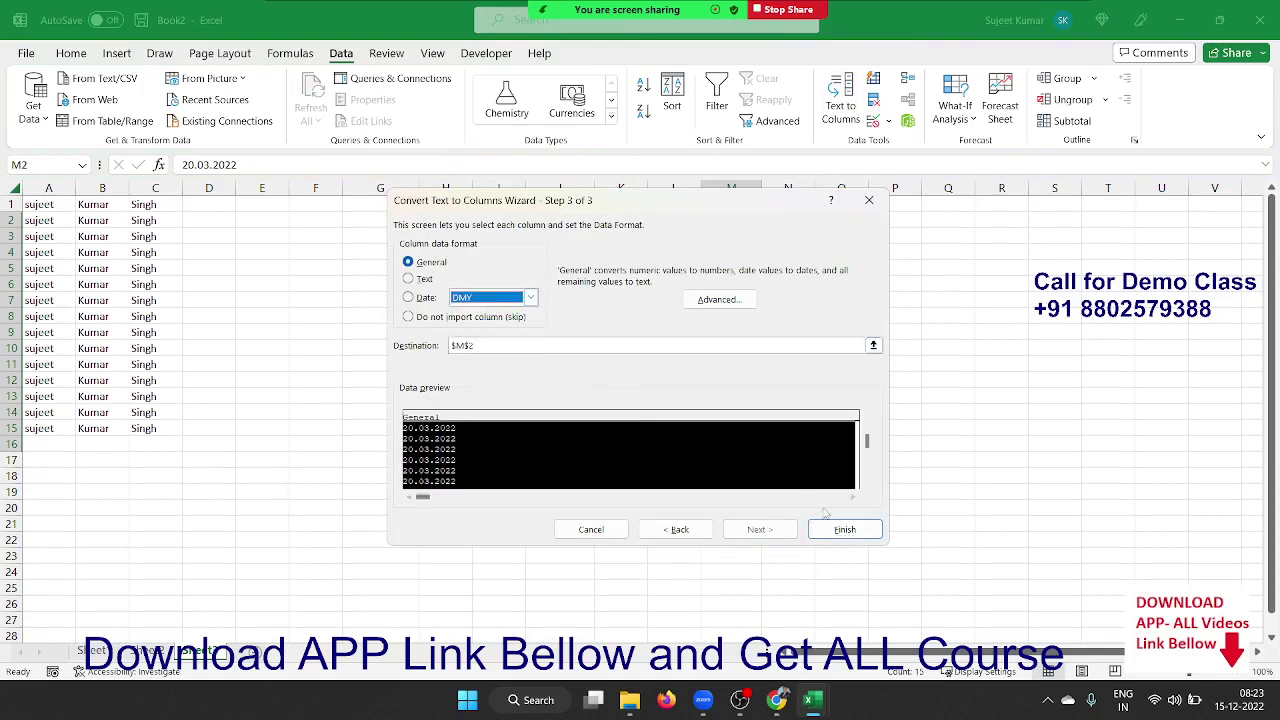
left_click(843, 531)
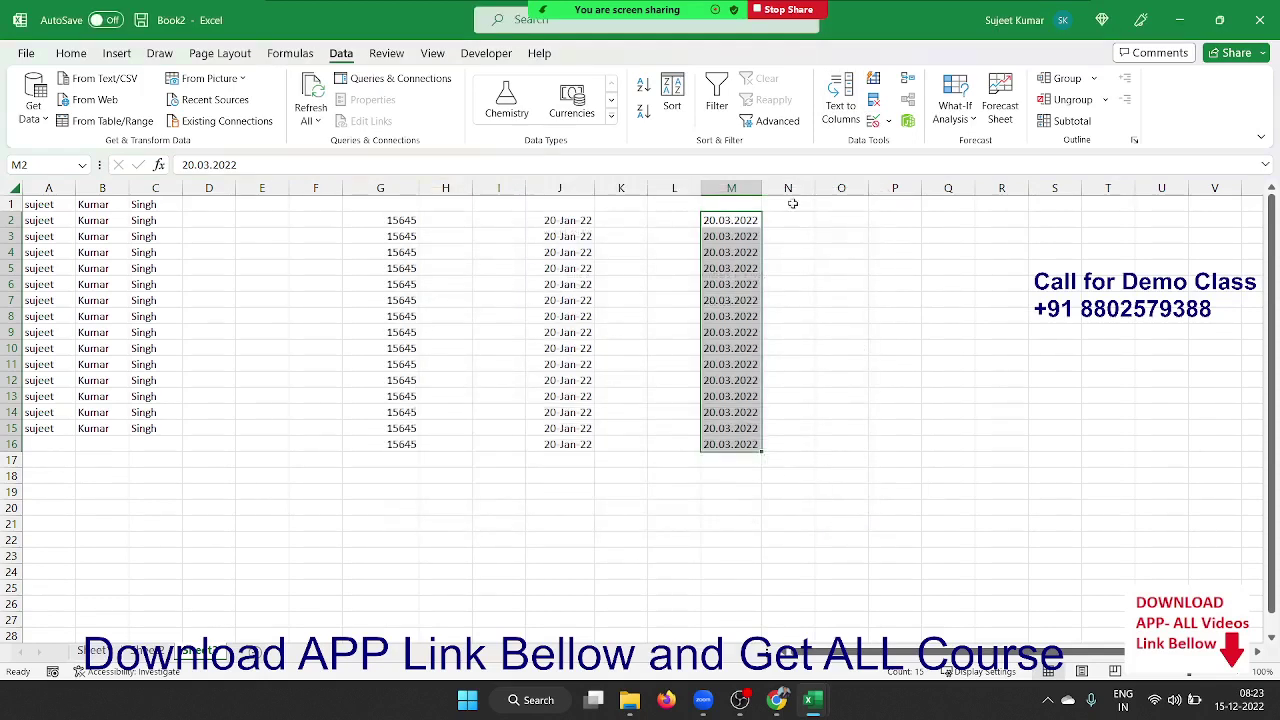
Step: Rerun the column M conversion with month-day-year (MDY) order
left_click(848, 112)
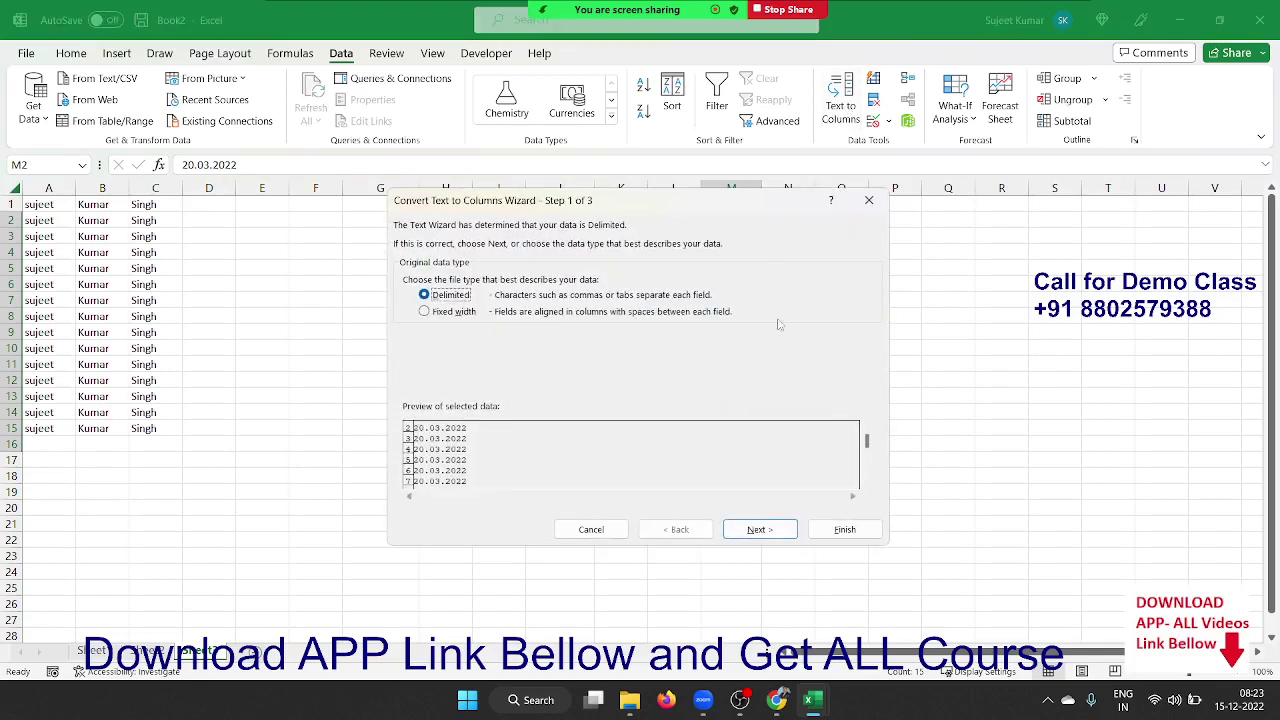
left_click(794, 531)
left_click(794, 531)
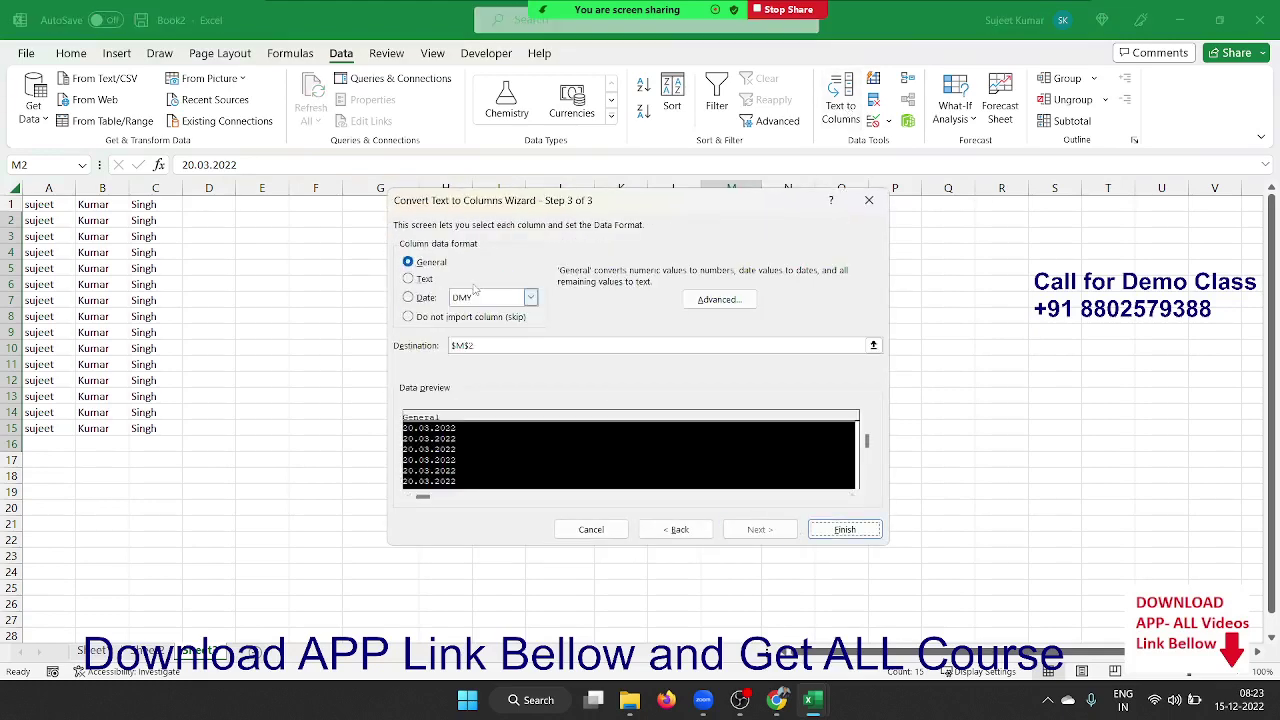
left_click(530, 297)
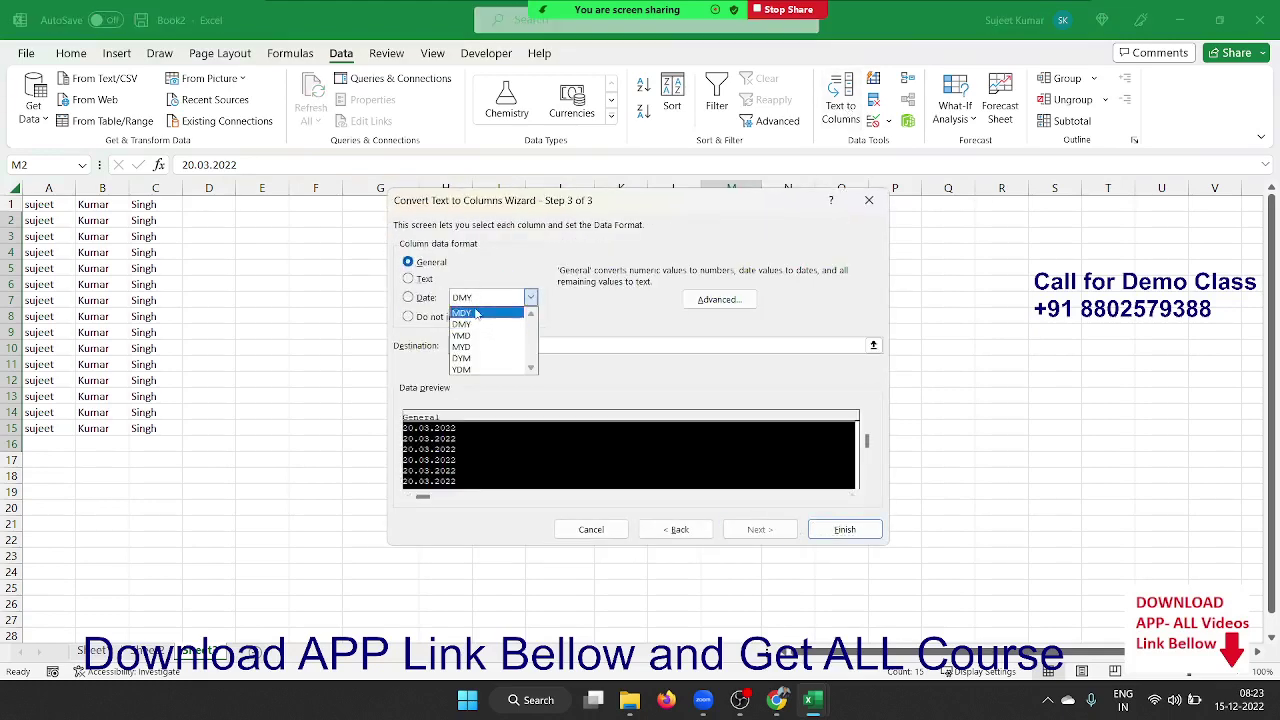
left_click(477, 314)
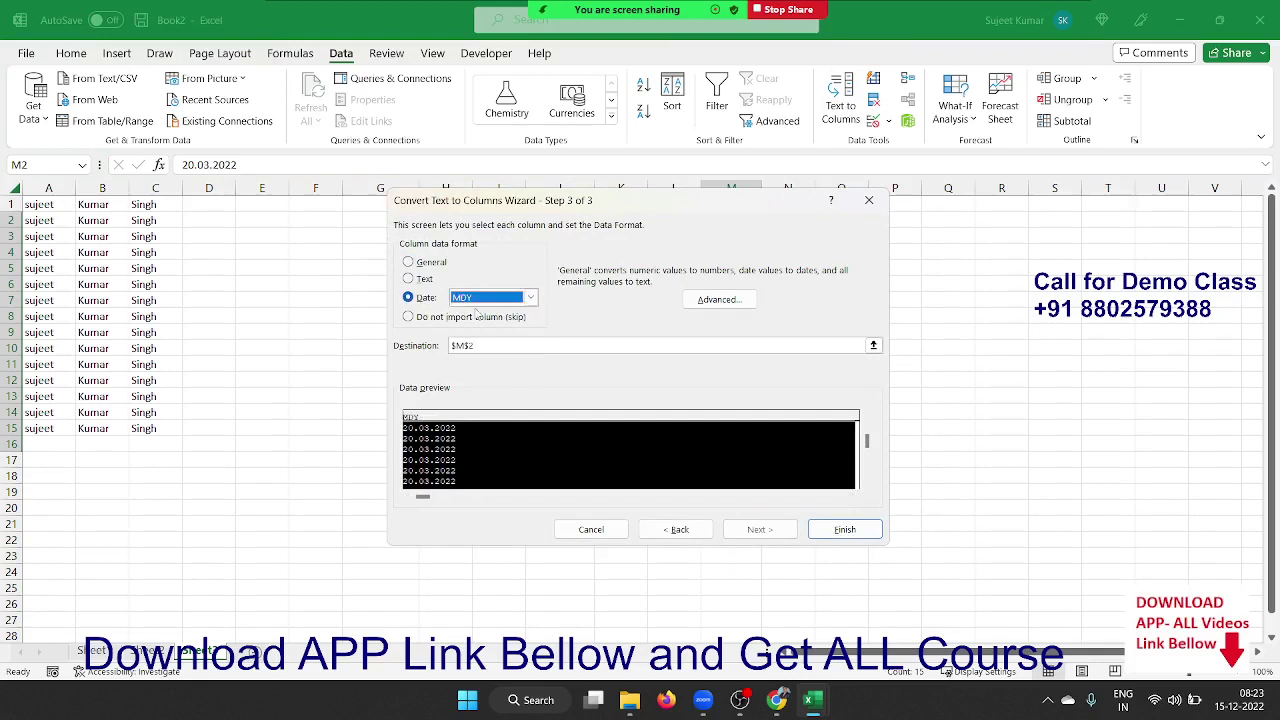
left_click(855, 535)
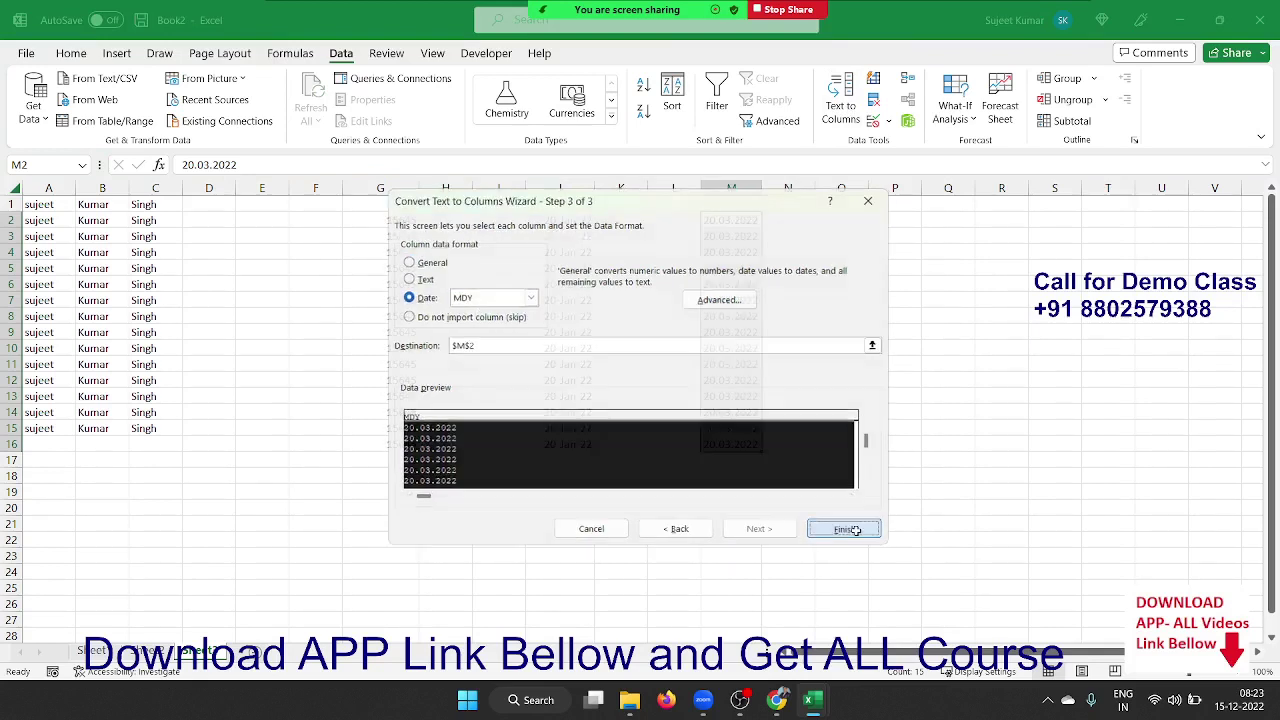
Step: Convert column M as Date with DMY order, giving real dates shown as 20-03-2022
left_click(841, 112)
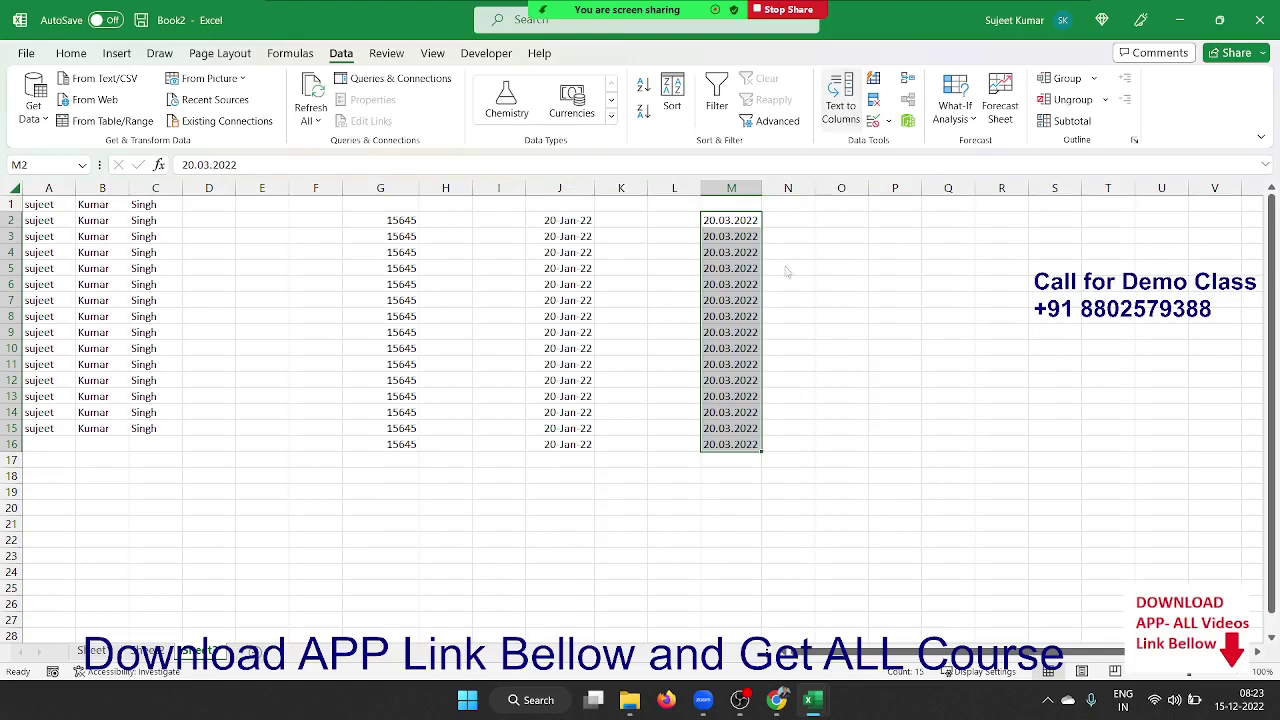
left_click(758, 531)
left_click(760, 531)
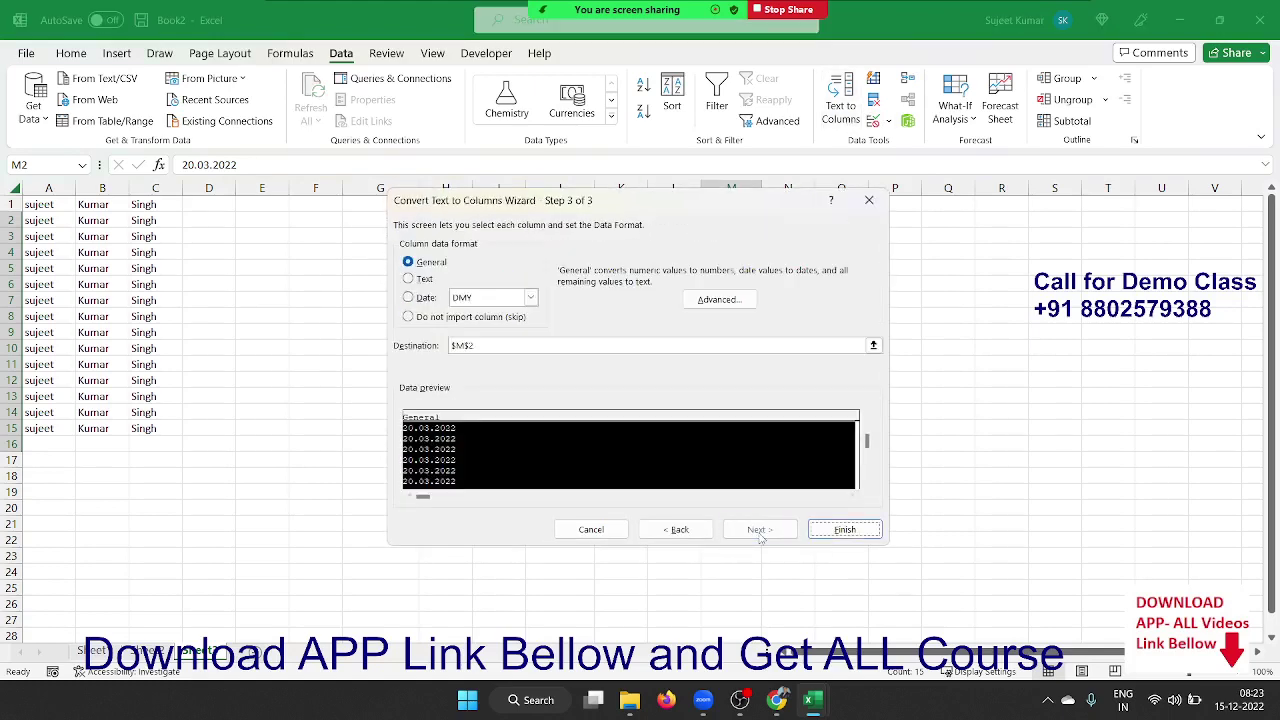
left_click(409, 297)
left_click(472, 299)
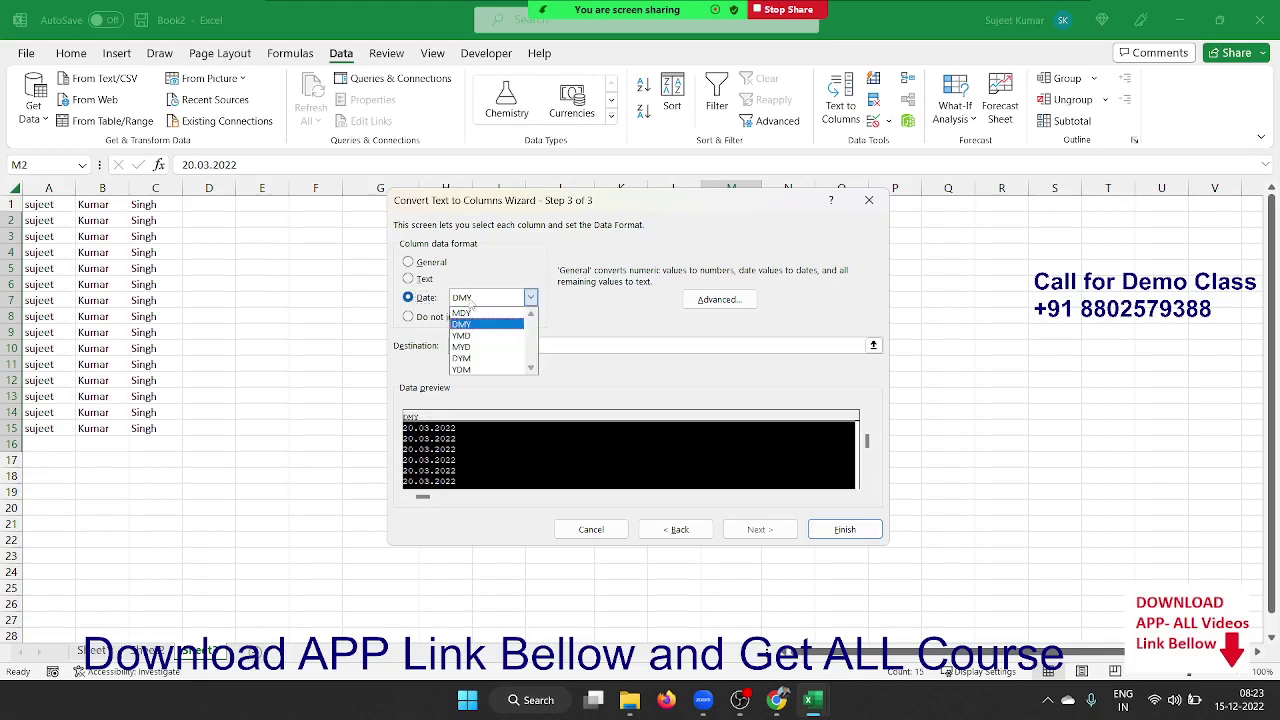
left_click(468, 324)
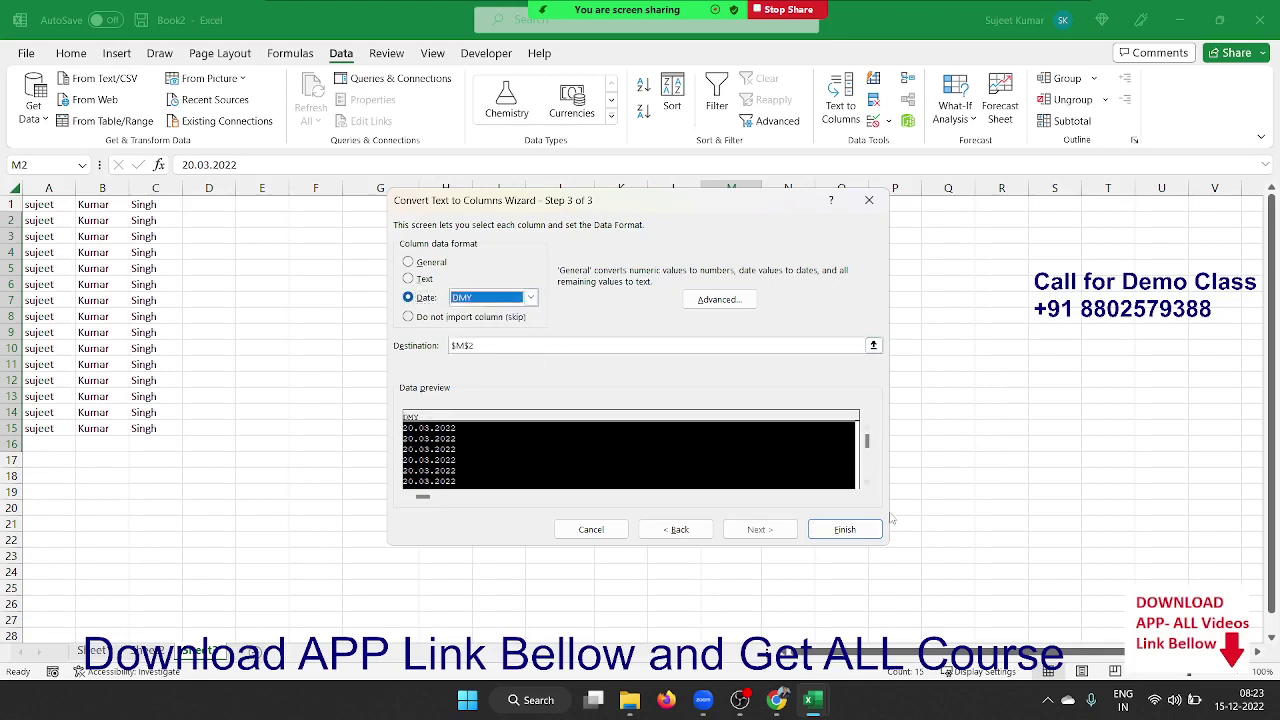
left_click(862, 529)
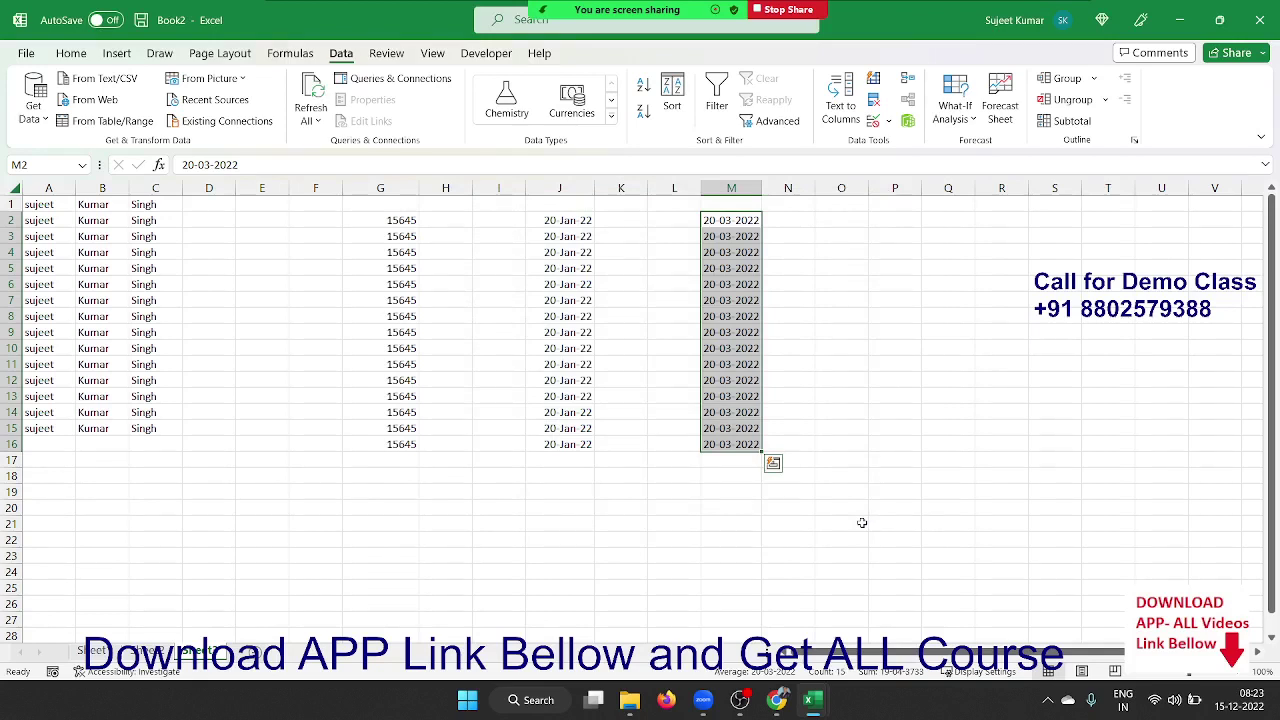
Step: Enter 20221215 in O2 and fill it down through O16
left_click_drag(878, 238, 854, 228)
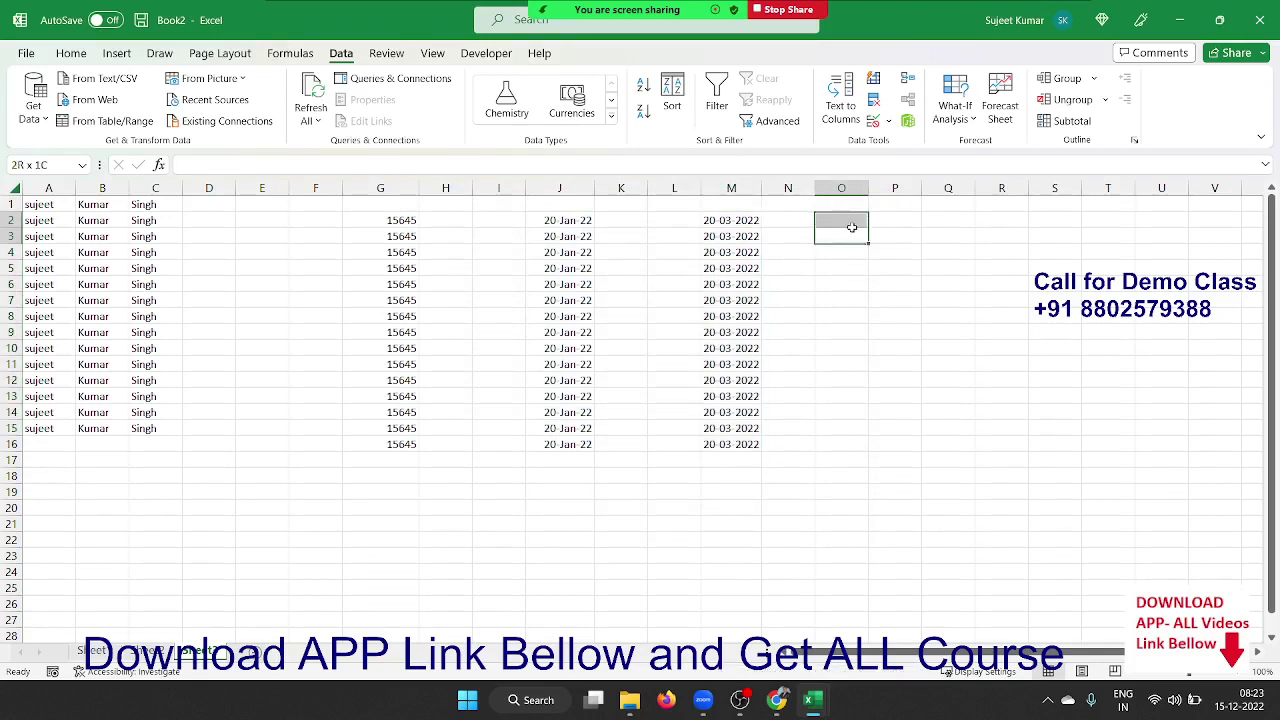
left_click(841, 220)
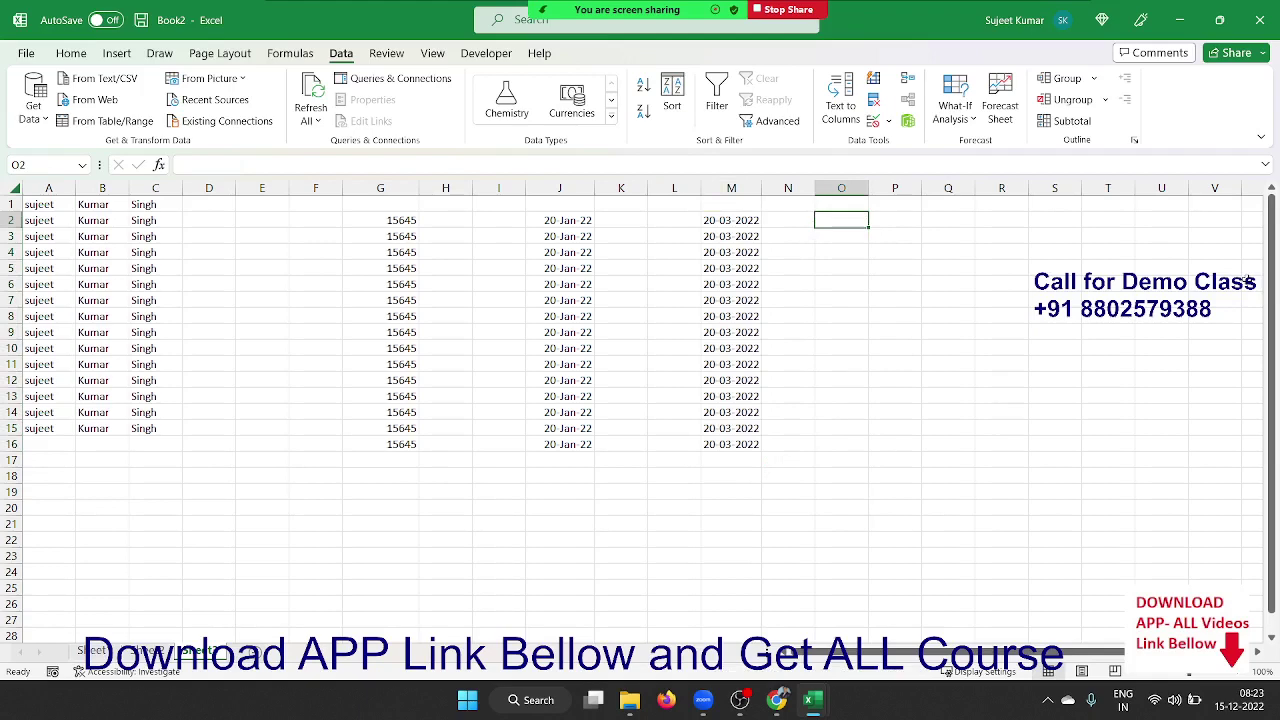
type("2022")
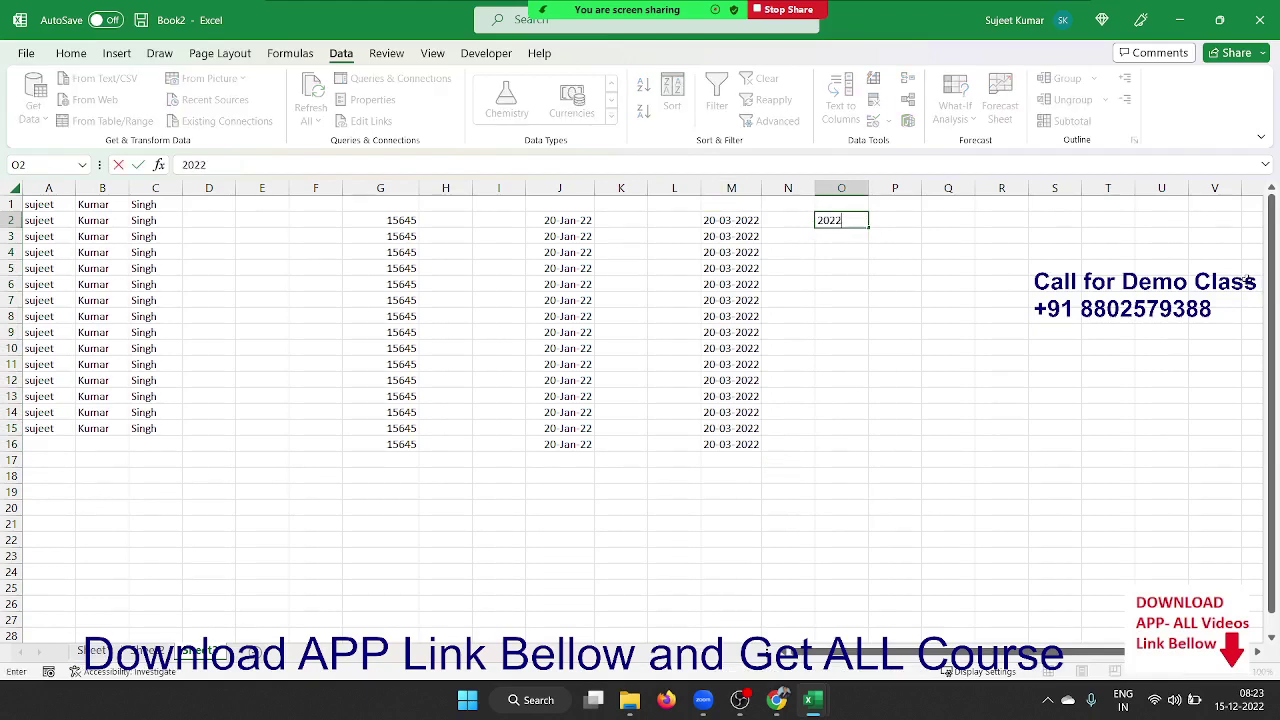
type("1215")
key("Return")
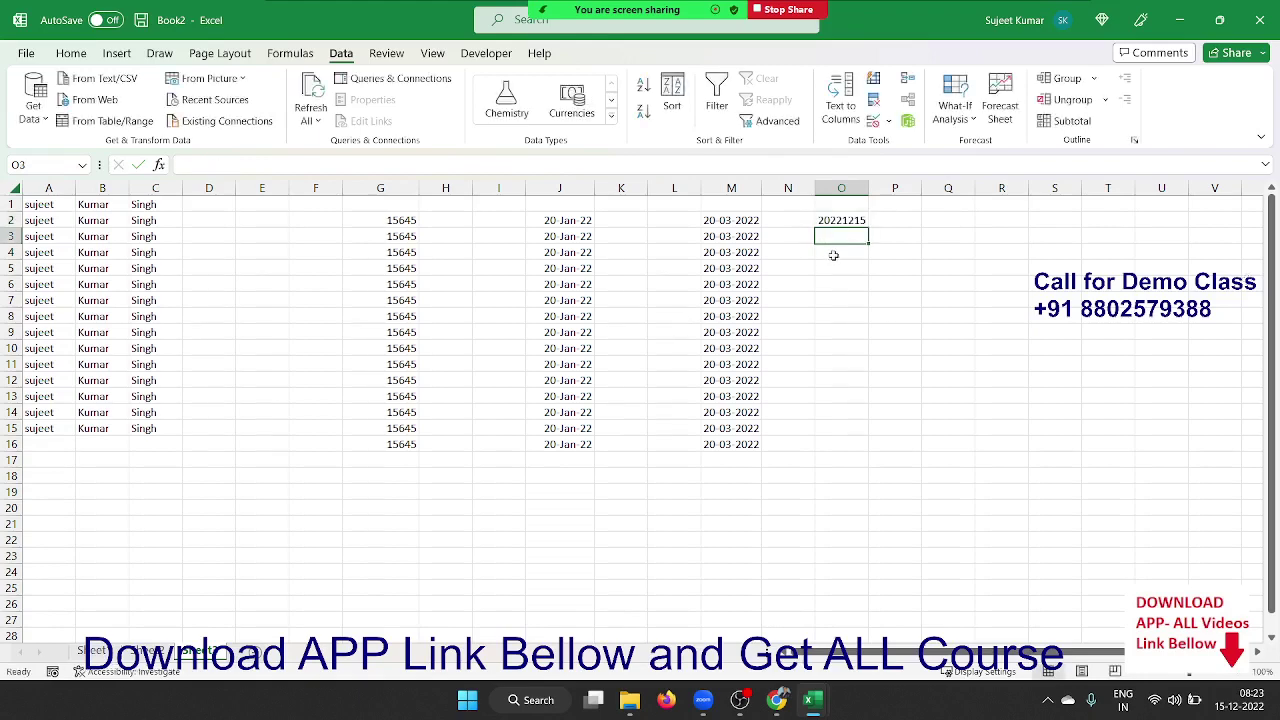
left_click_drag(841, 220, 858, 441)
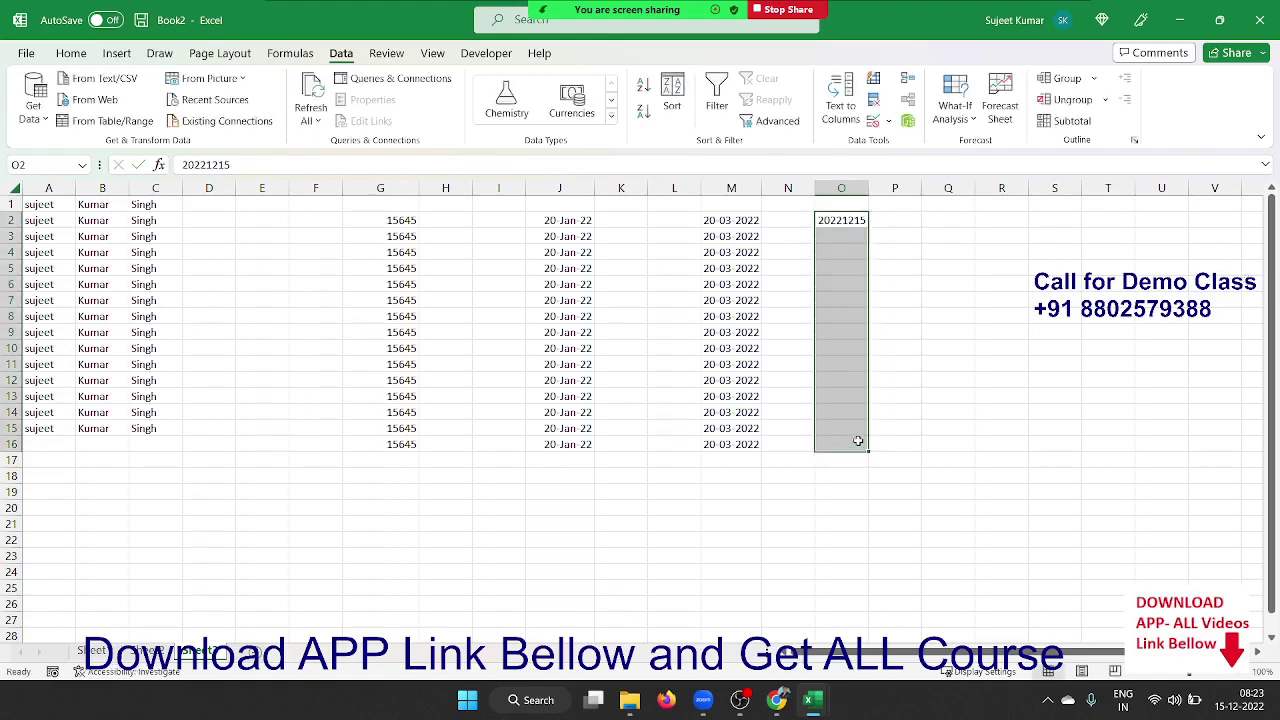
key("ctrl+e")
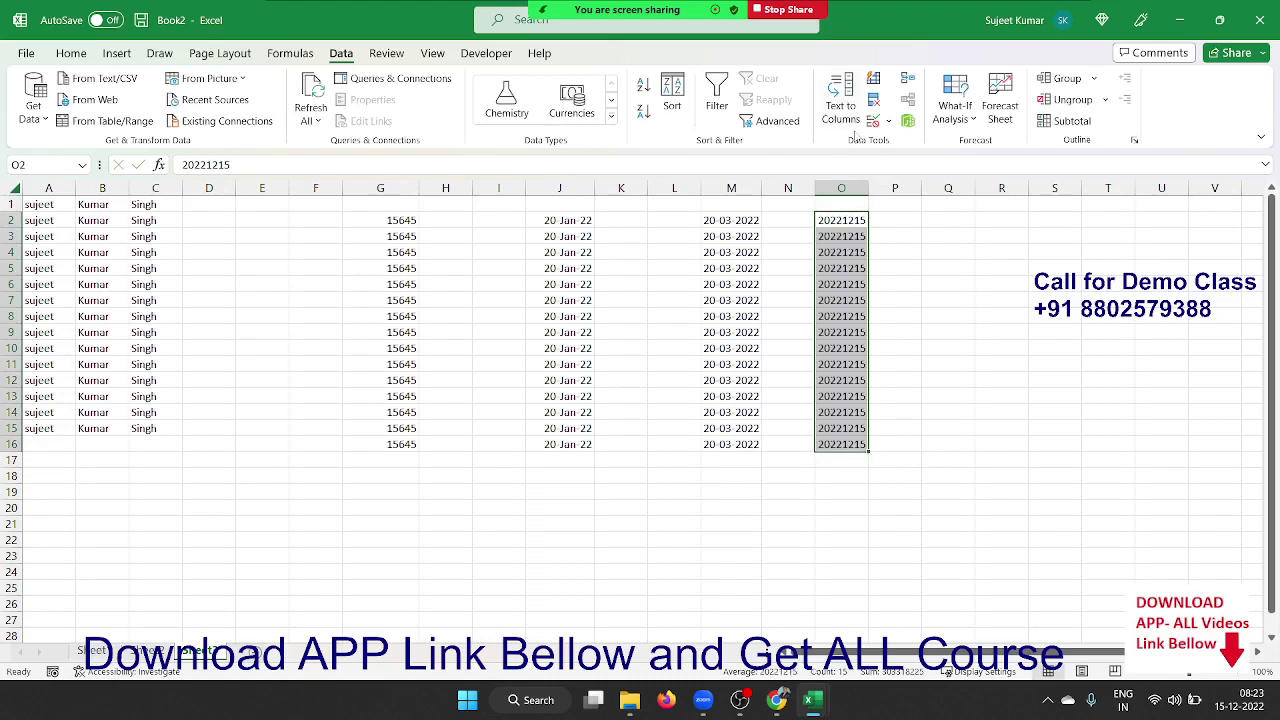
Step: Convert column O with Text to Columns as Date in MYD order
left_click(841, 105)
left_click(760, 529)
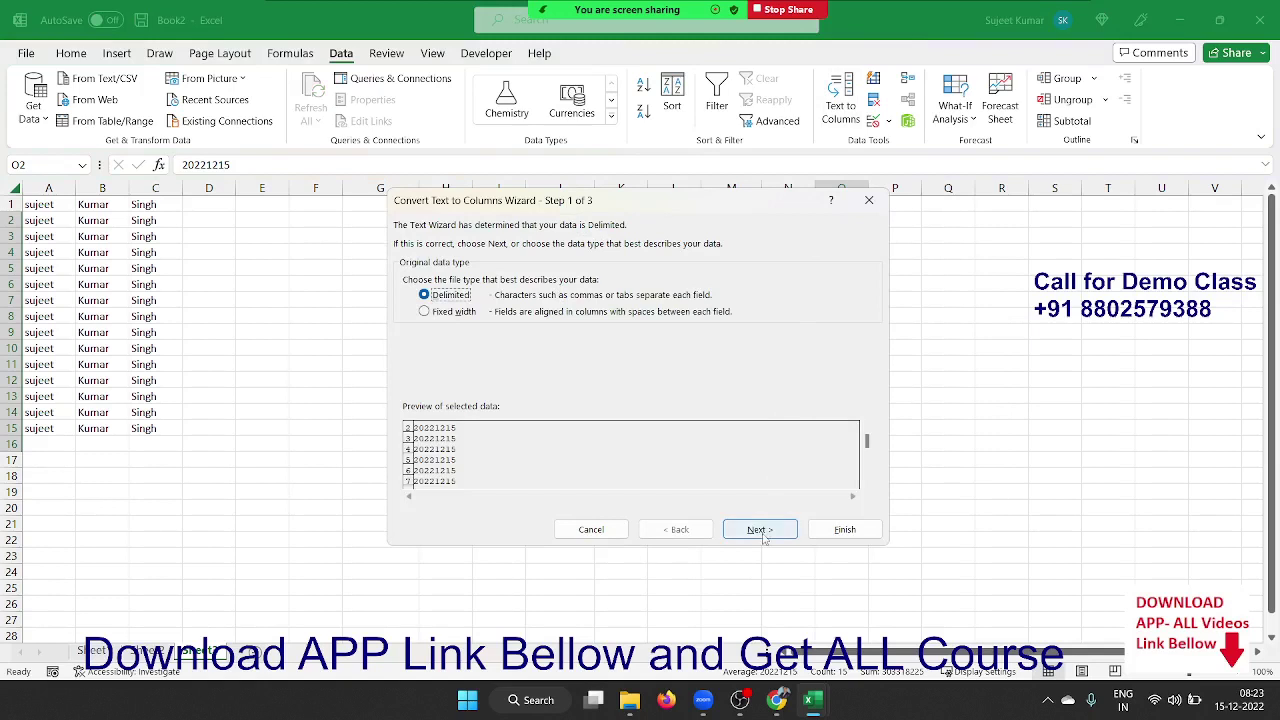
left_click(762, 531)
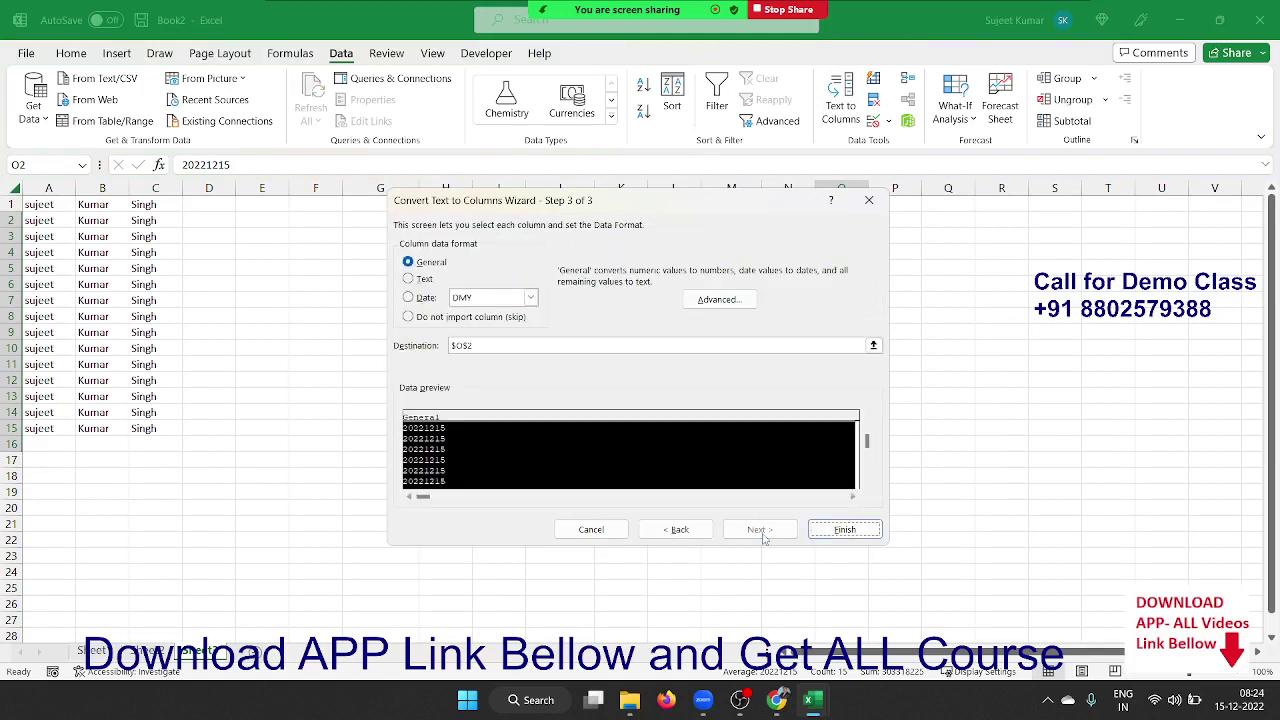
left_click(408, 297)
left_click(454, 302)
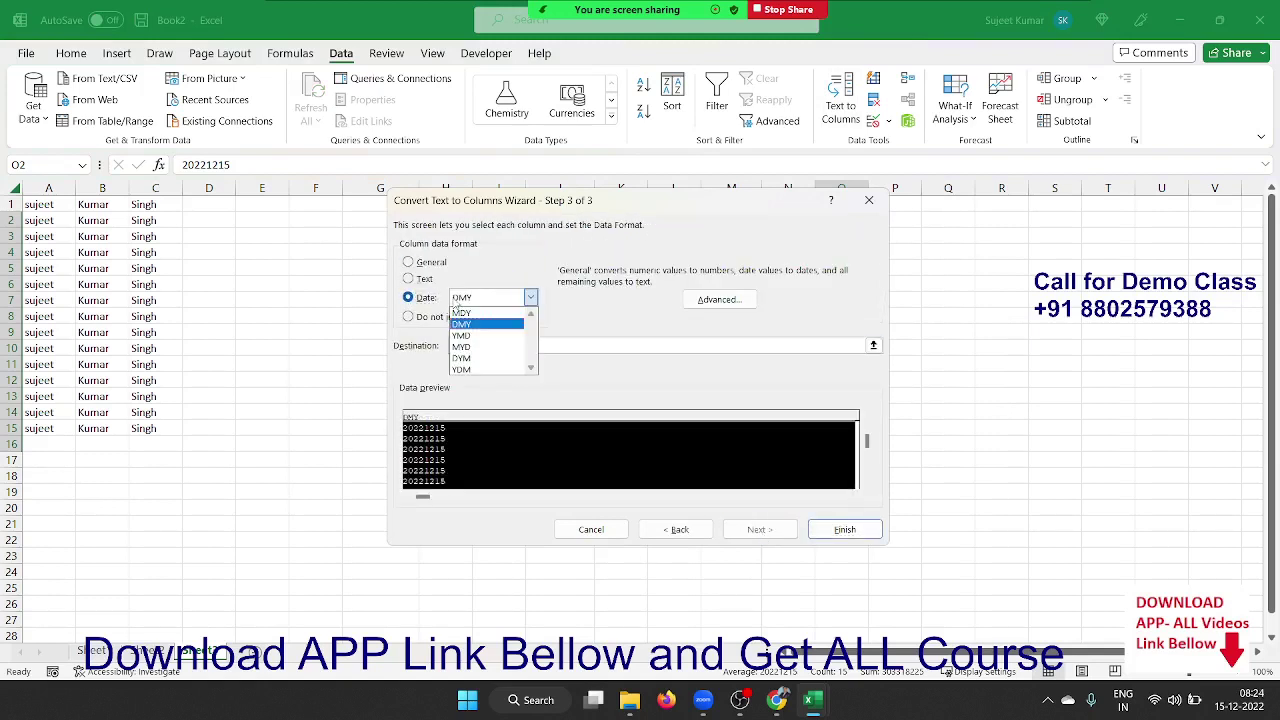
left_click(468, 324)
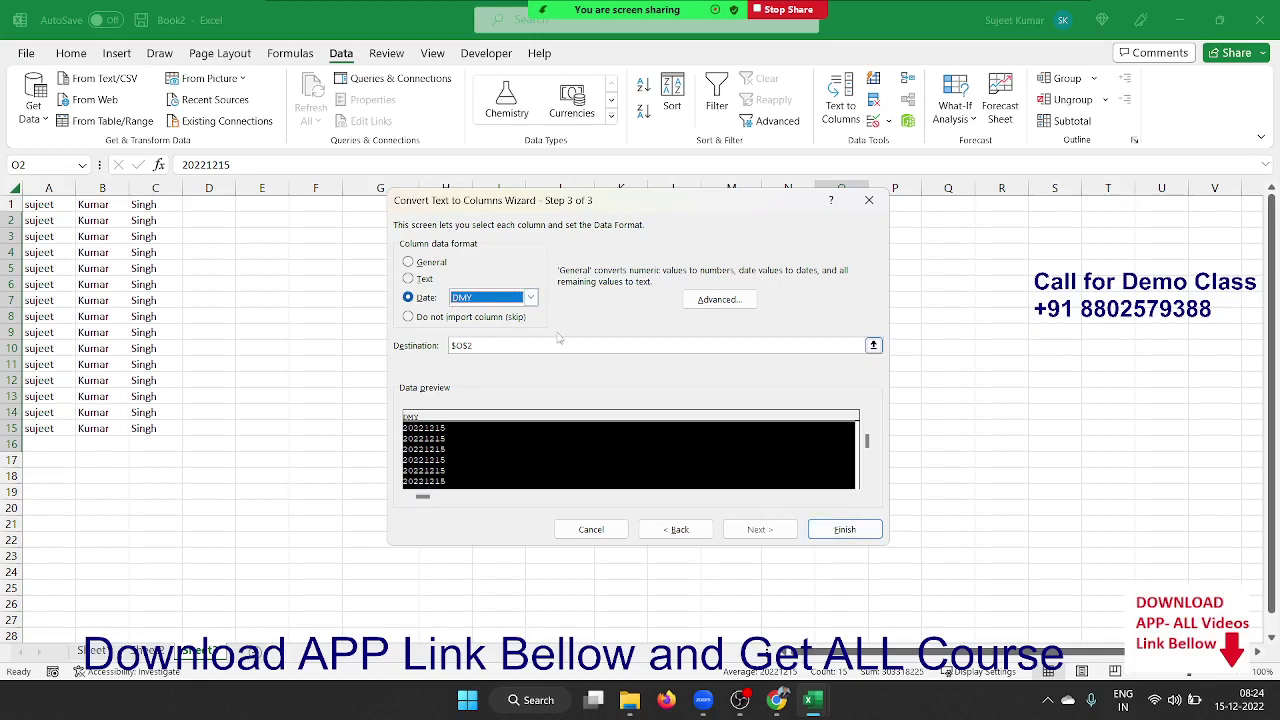
left_click(530, 297)
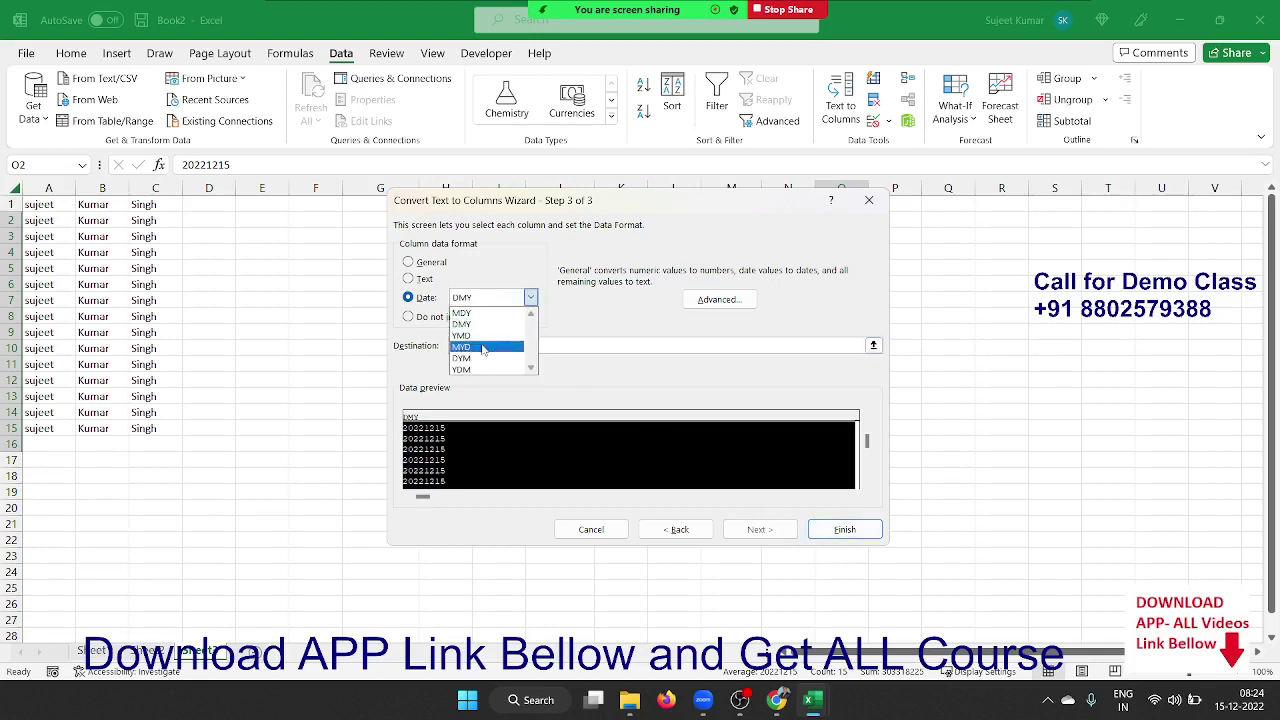
left_click(483, 348)
left_click(836, 530)
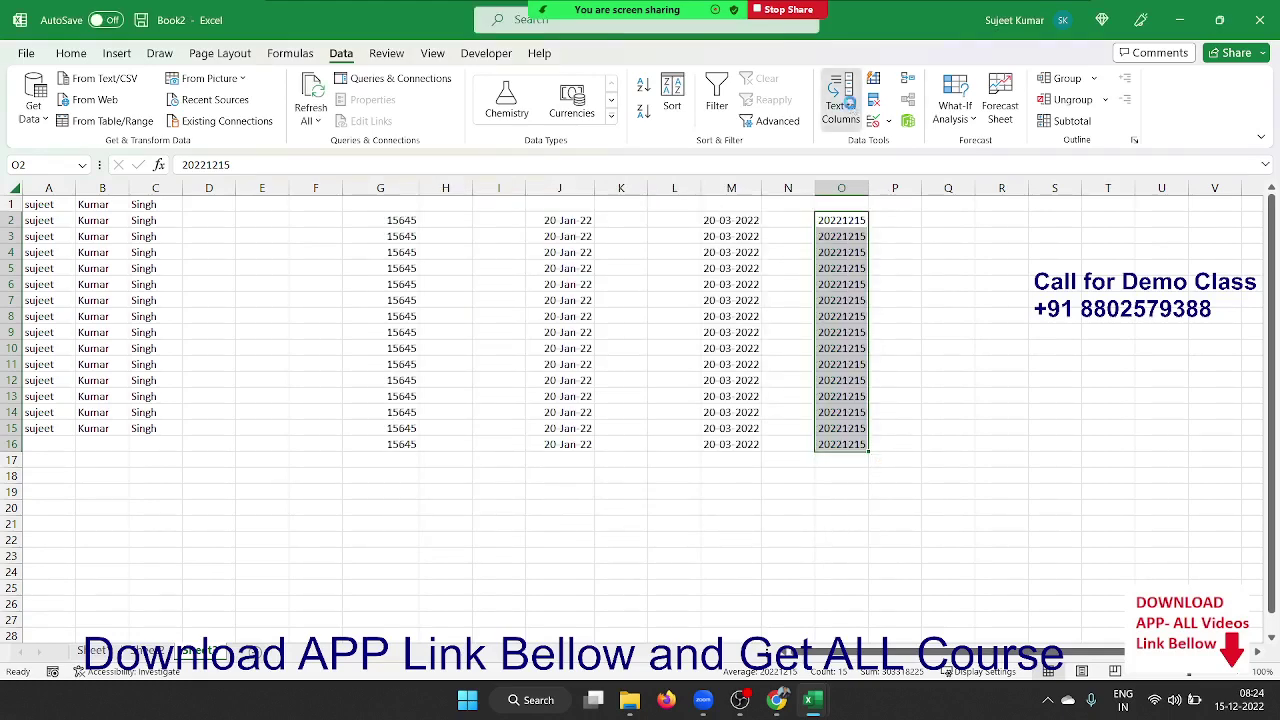
Step: Reconvert column O as YMD dates, showing 15-12-2022, and widen column O to fit
left_click(841, 105)
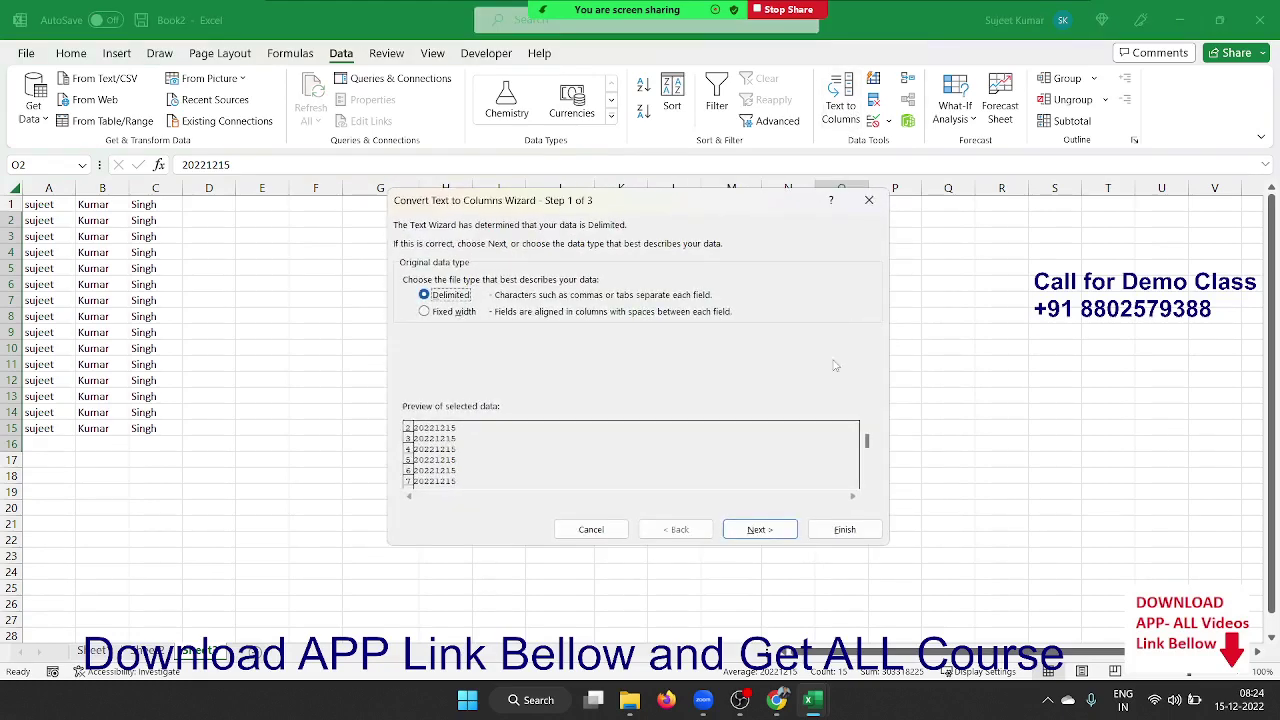
left_click(754, 530)
left_click(754, 530)
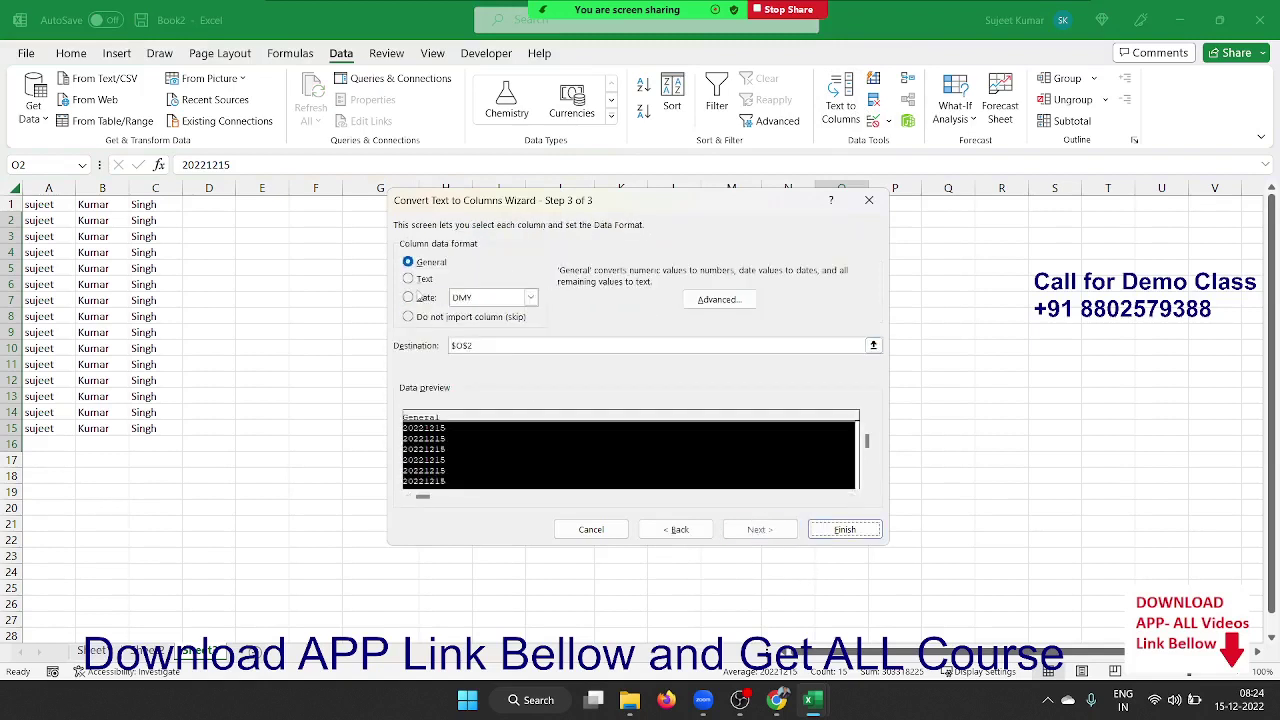
left_click(408, 297)
left_click(530, 297)
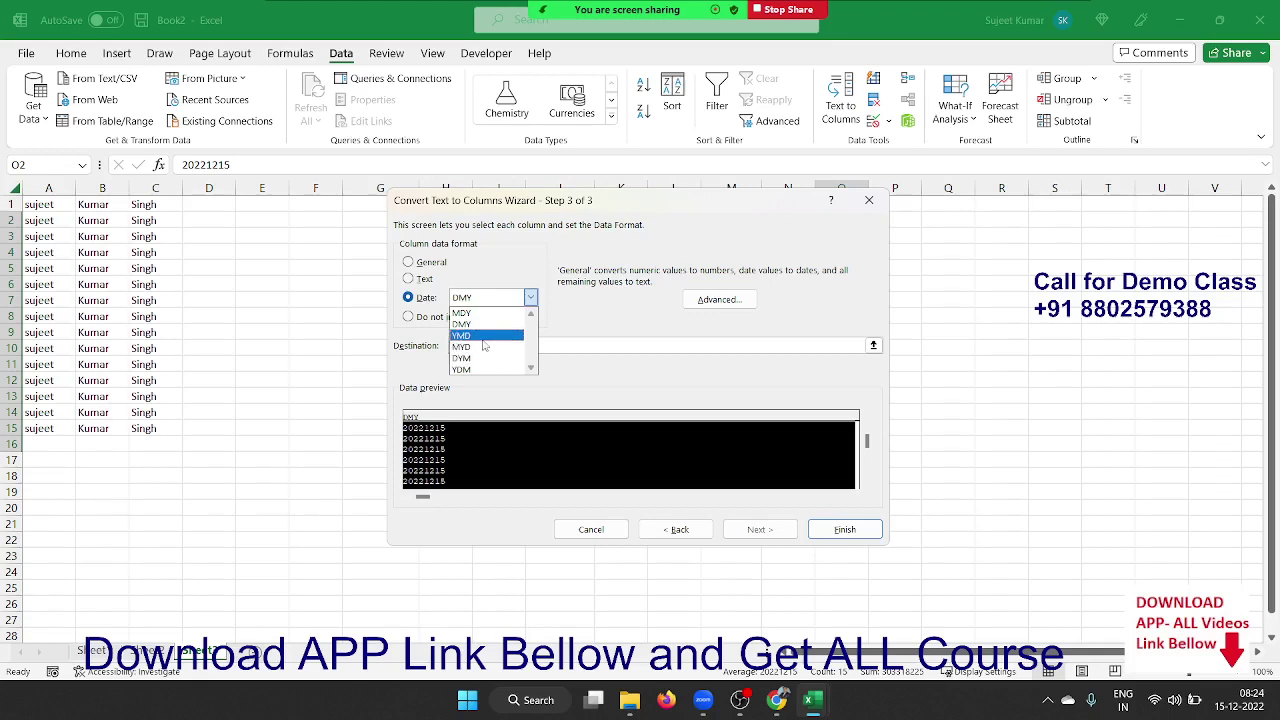
left_click(483, 337)
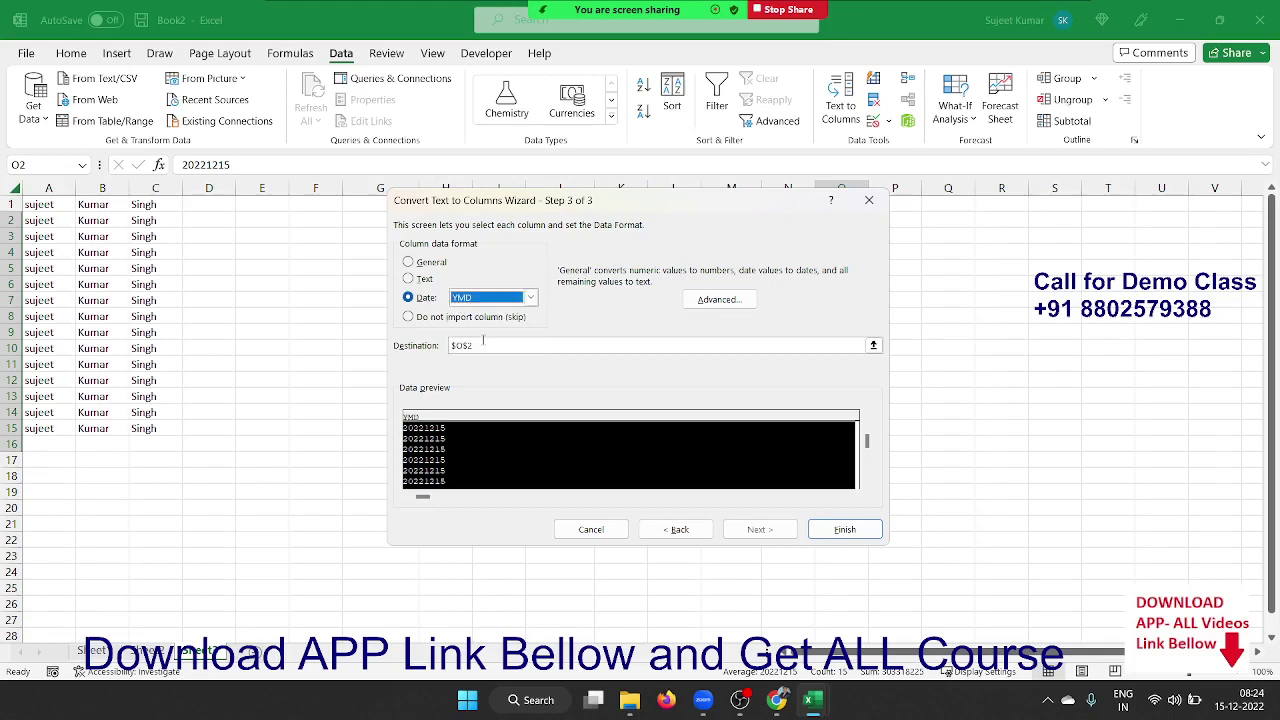
left_click(822, 530)
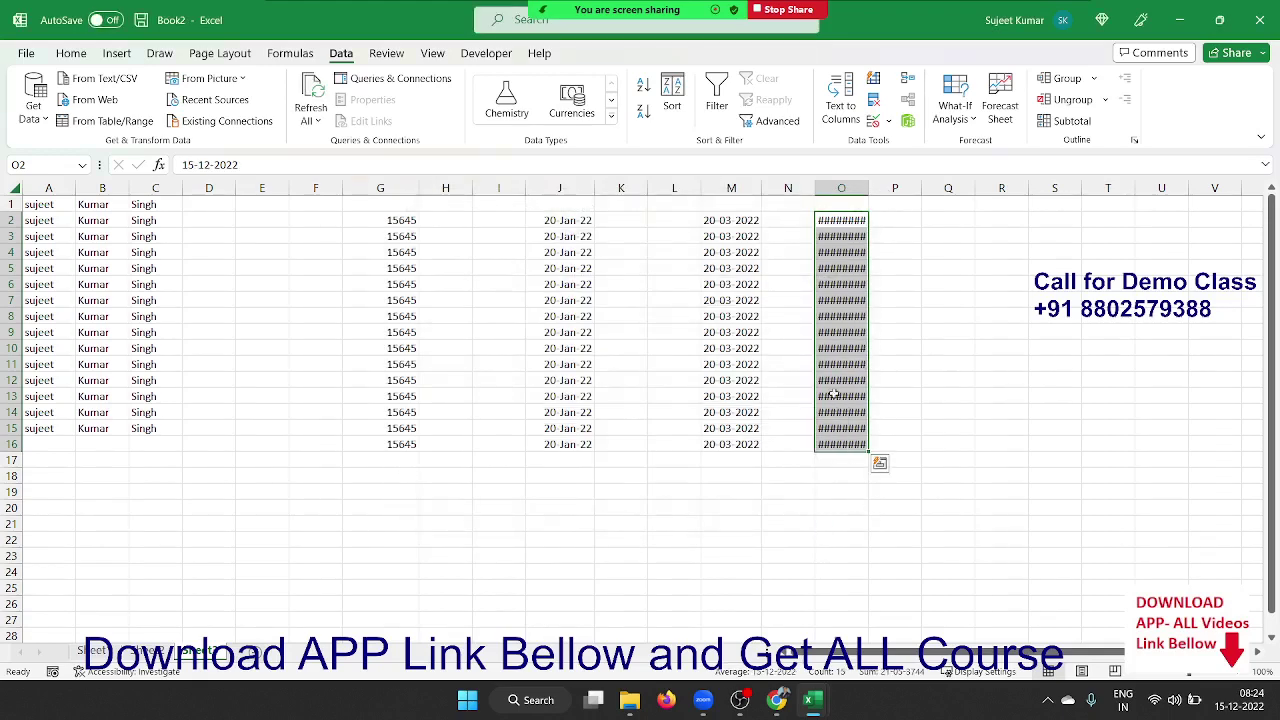
double_click(868, 188)
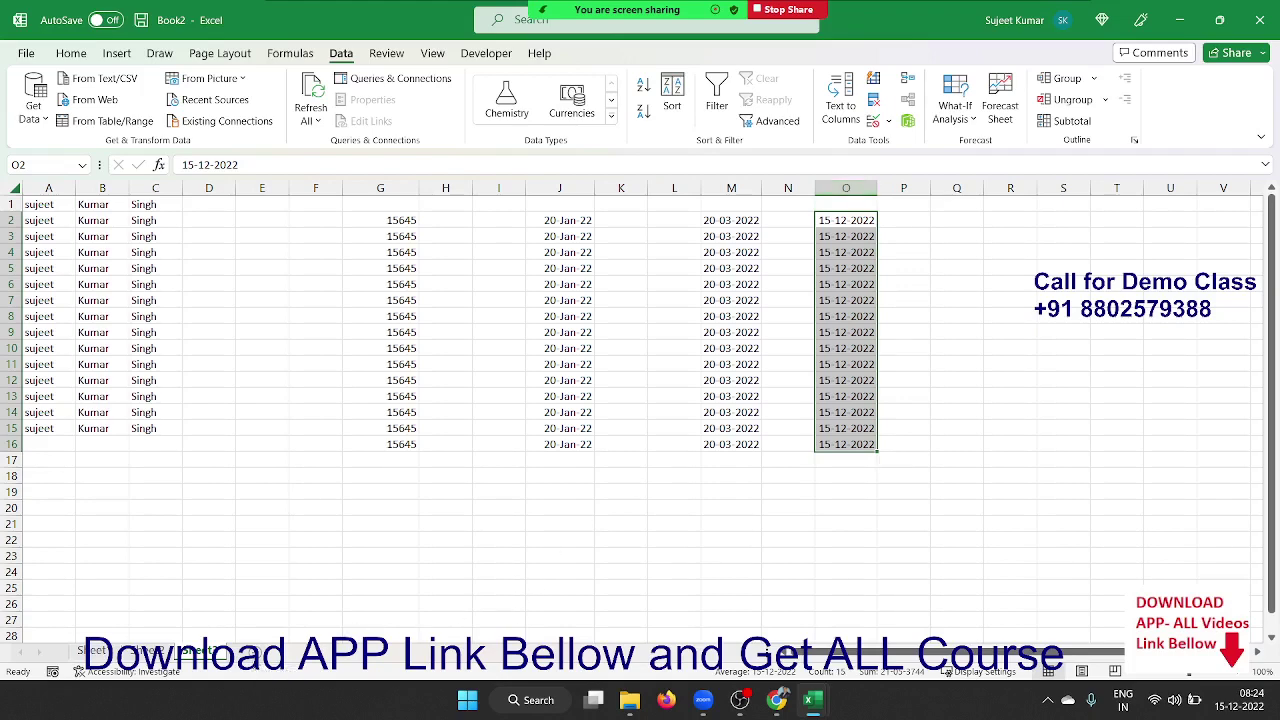
left_click(255, 651)
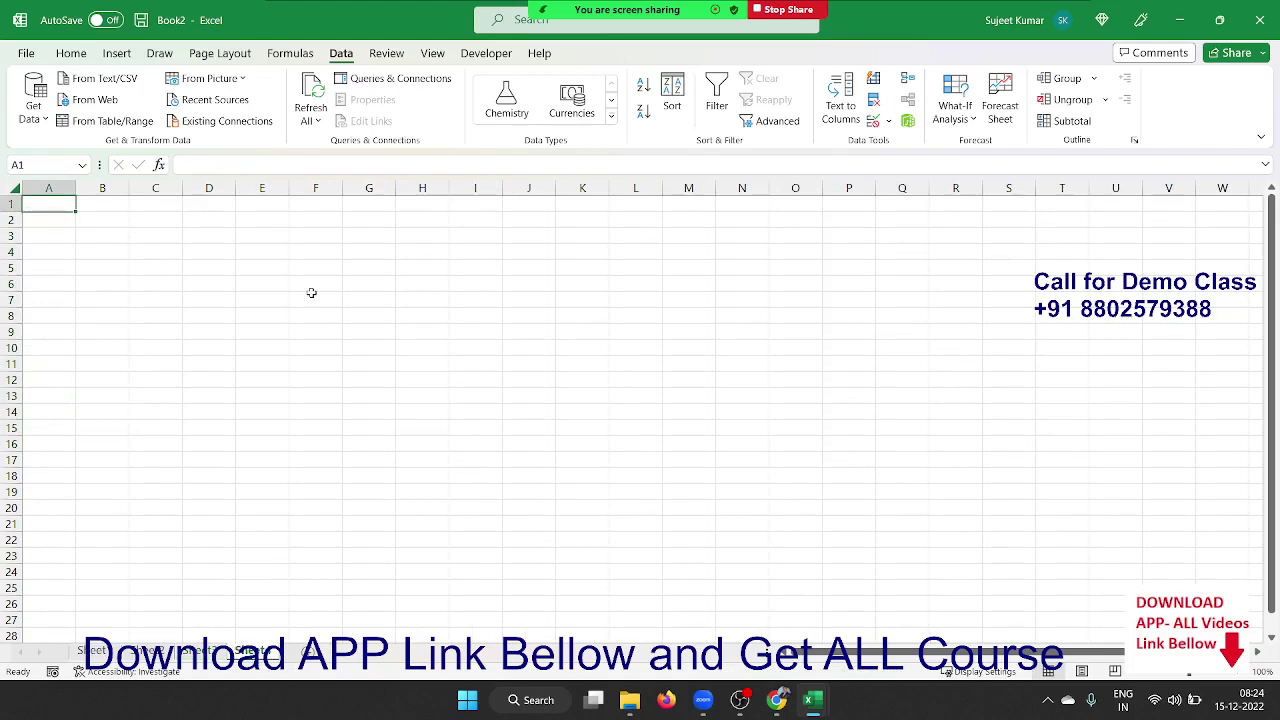
Step: Enter a first name and select the names in column A down to row 77
type("Puja")
left_click(11, 332)
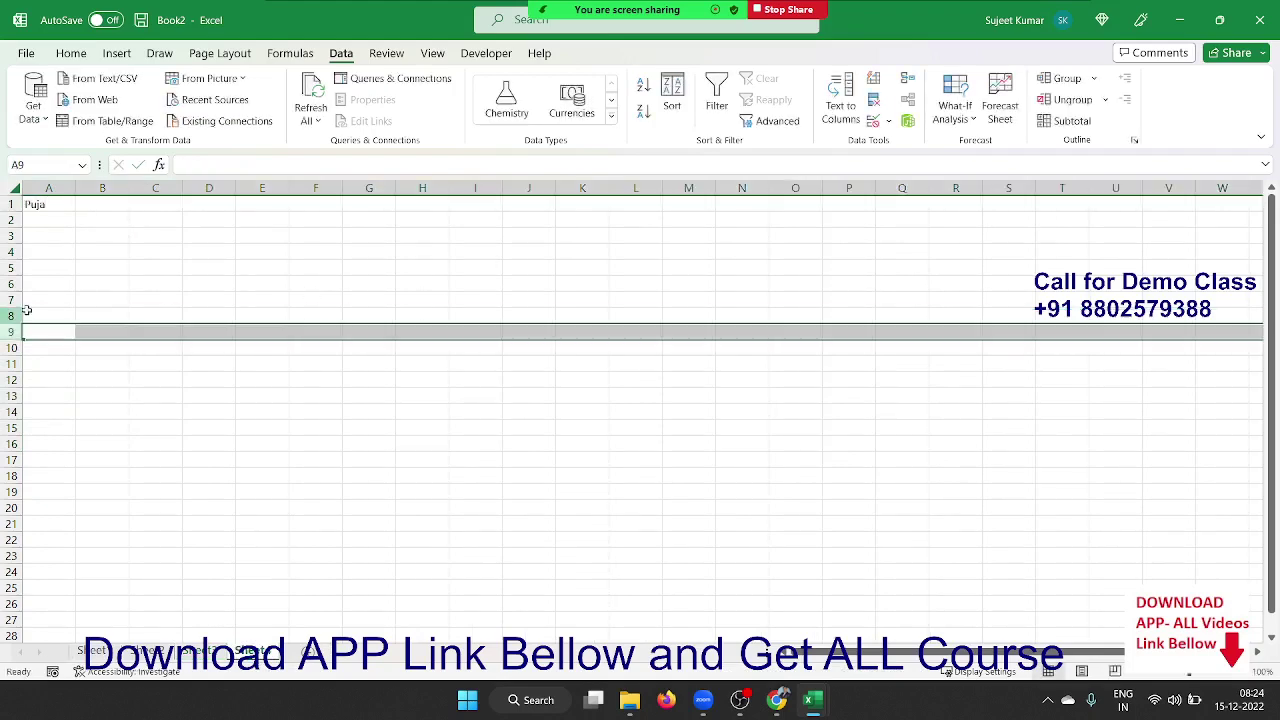
left_click_drag(48, 204, 105, 715)
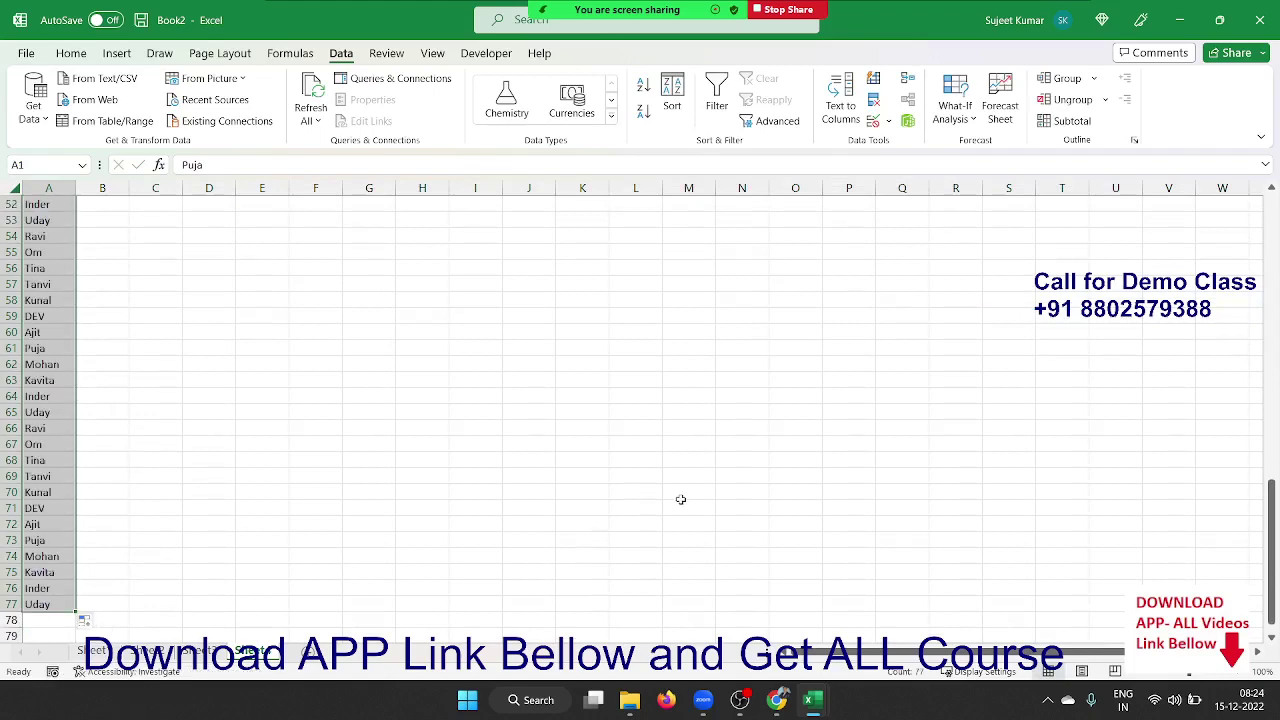
scroll(700, 400, "up", 5)
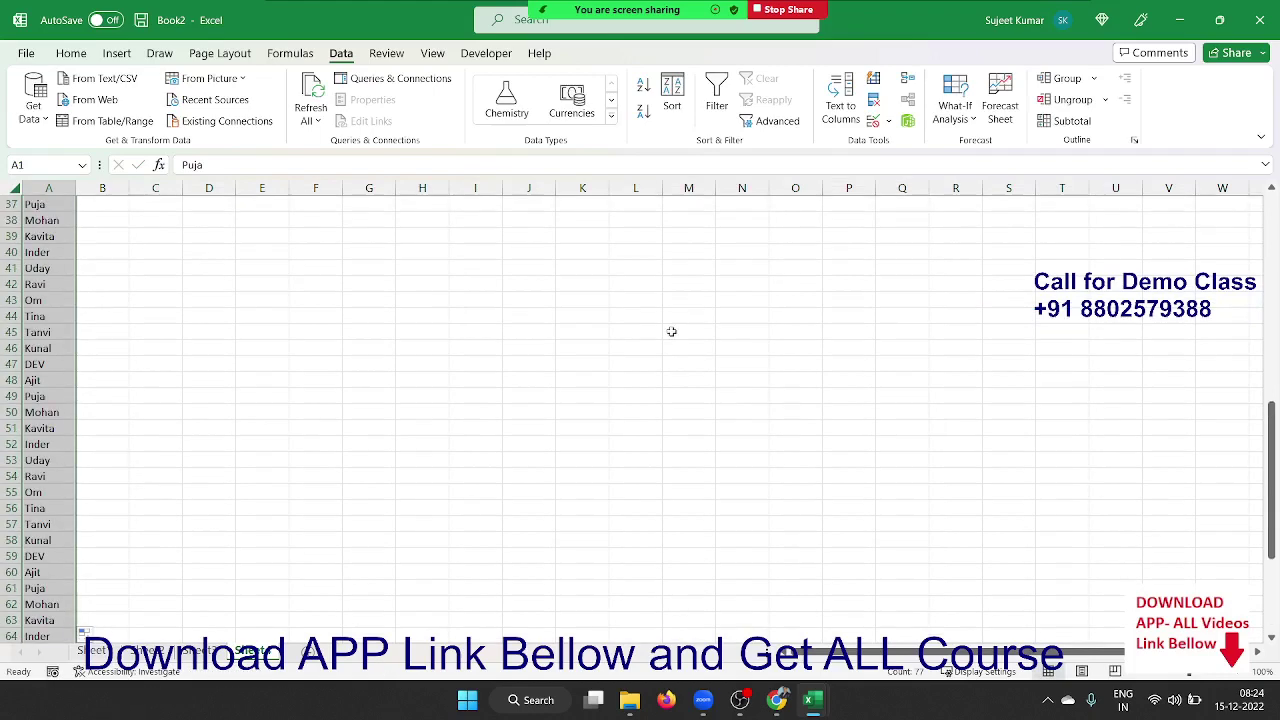
scroll(660, 320, "up", 6)
scroll(640, 312, "up", 6)
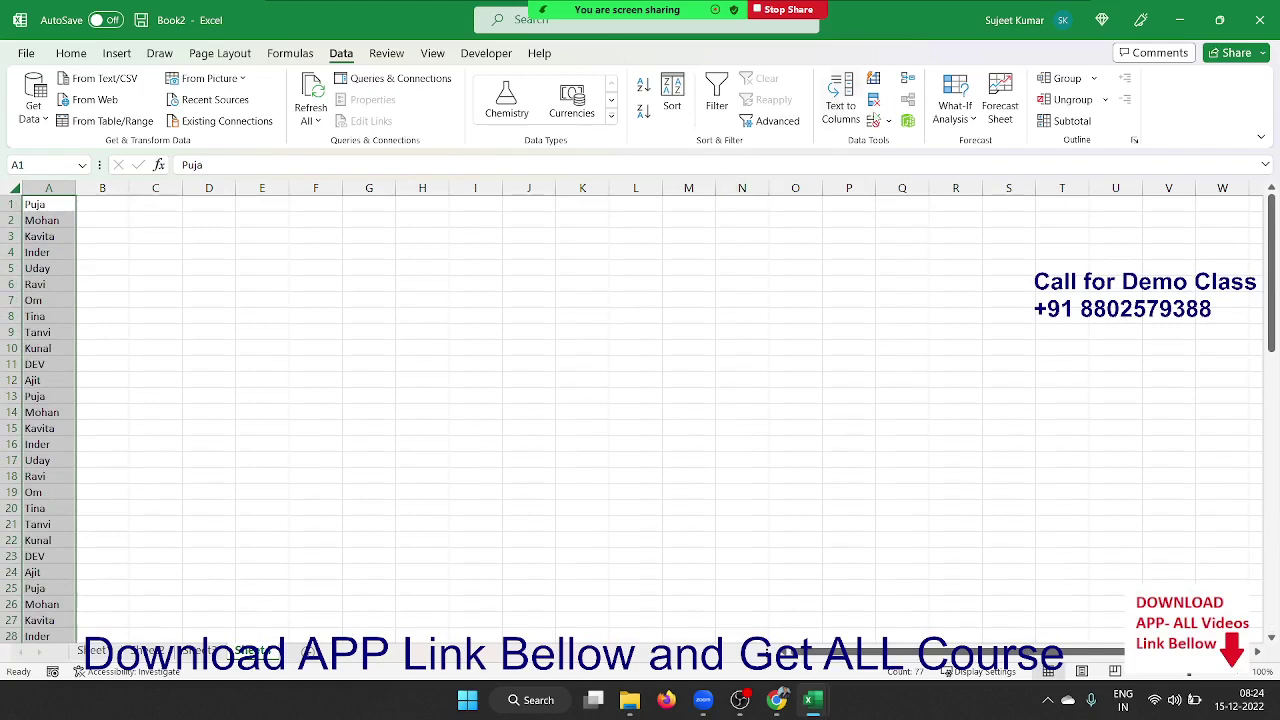
Step: Remove Duplicates on column A, removing 65 duplicates and leaving 12 unique names
left_click(876, 104)
left_click(681, 480)
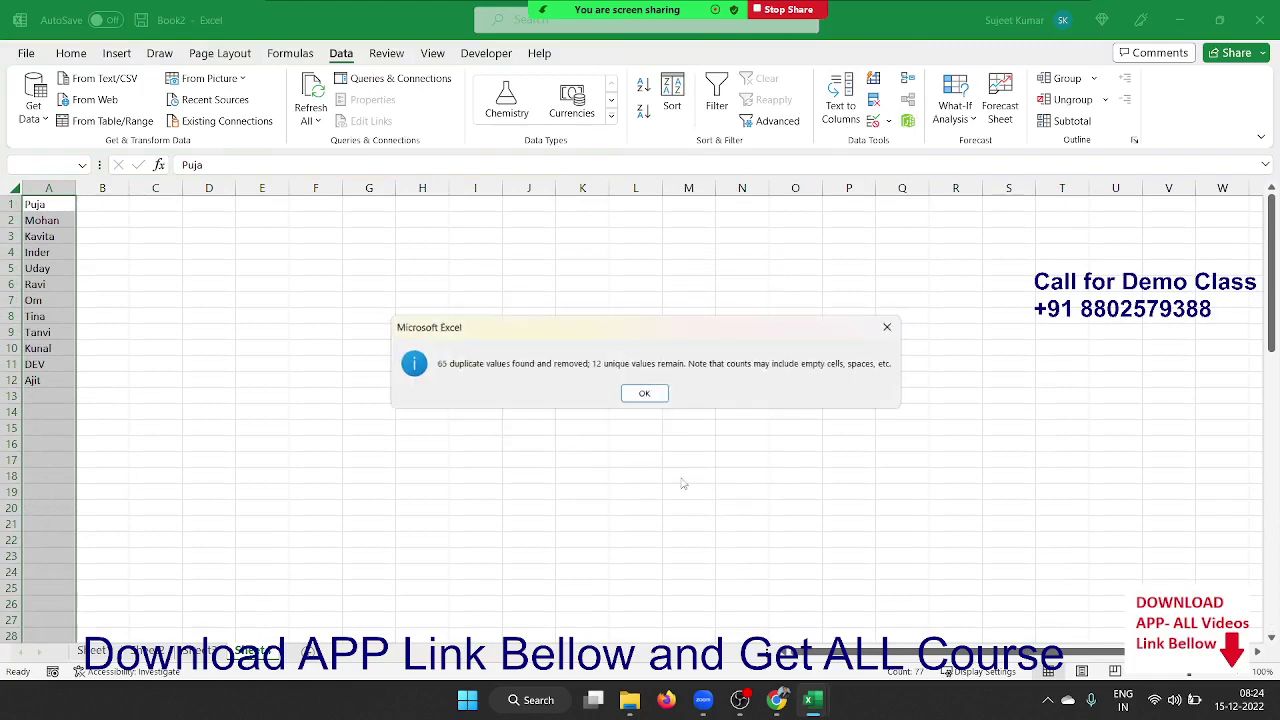
left_click(648, 395)
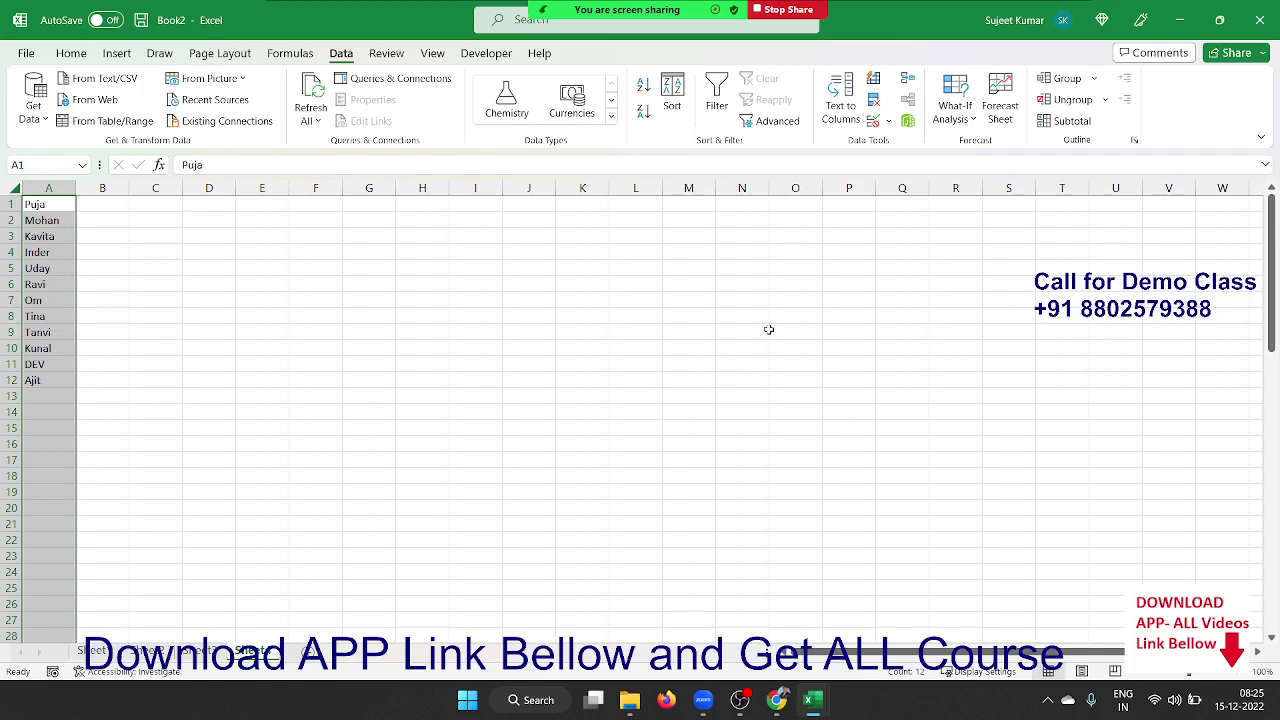
left_click(200, 330)
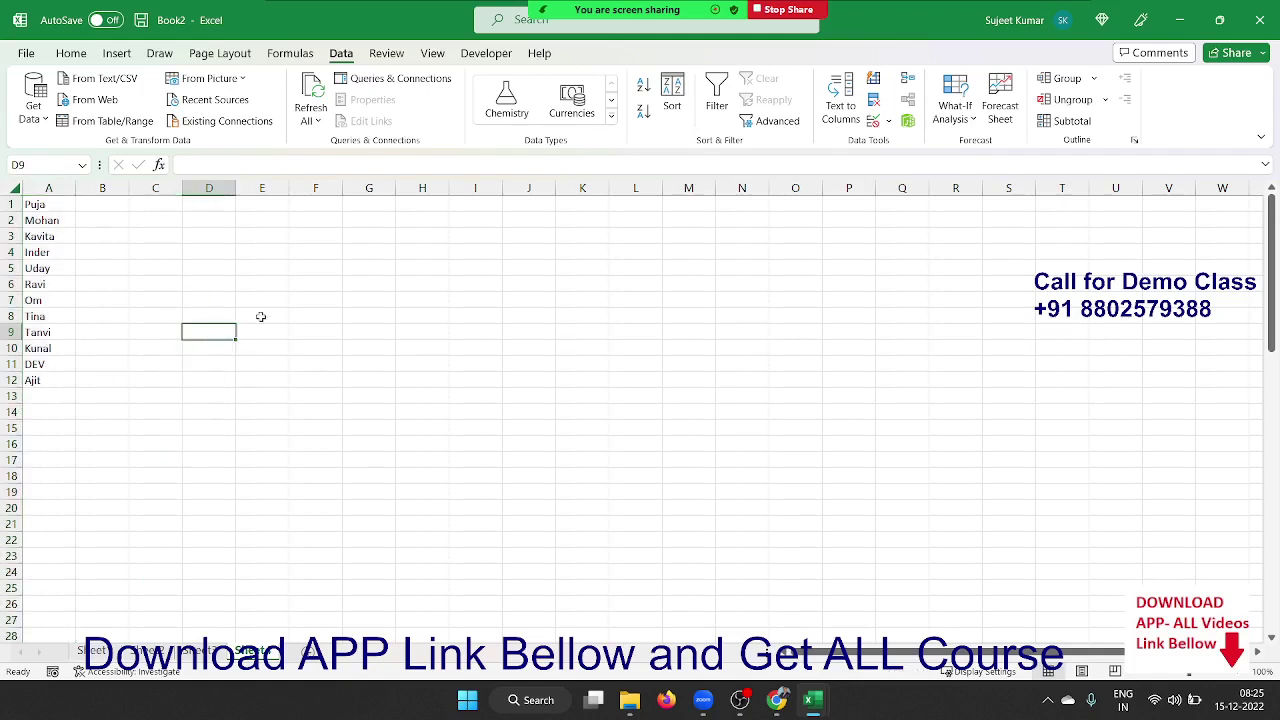
left_click(260, 302)
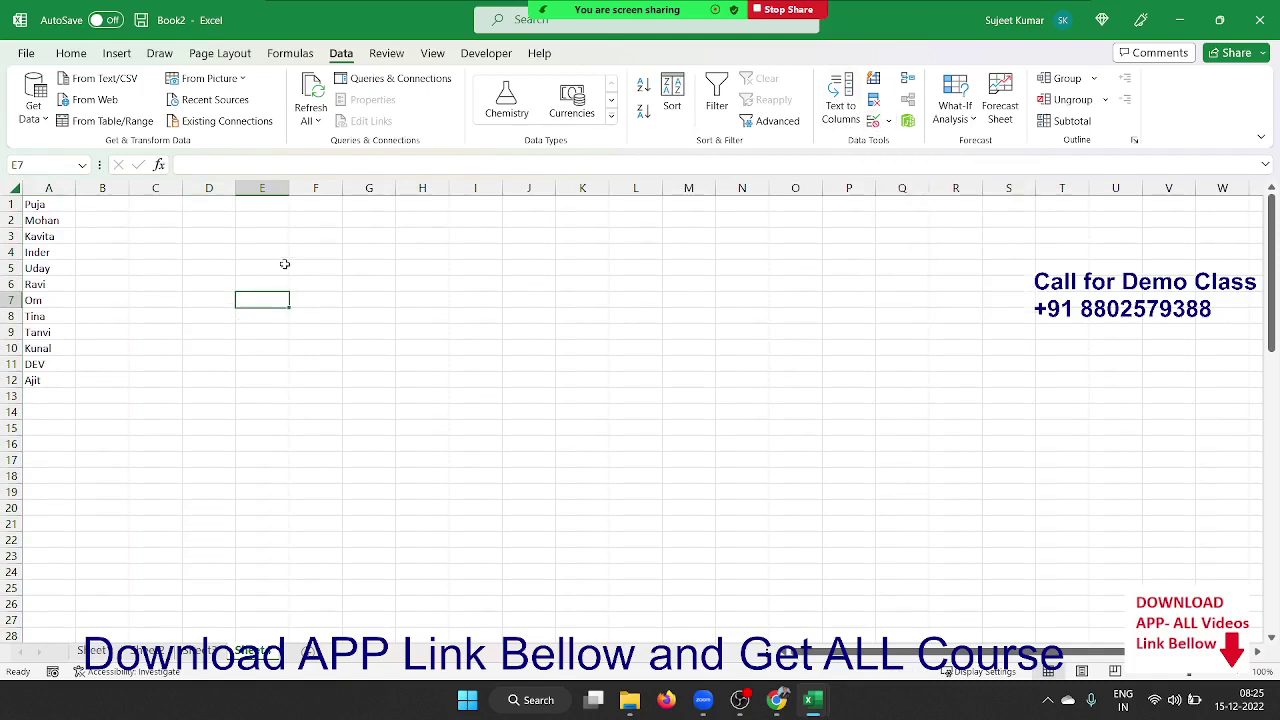
left_click(254, 207)
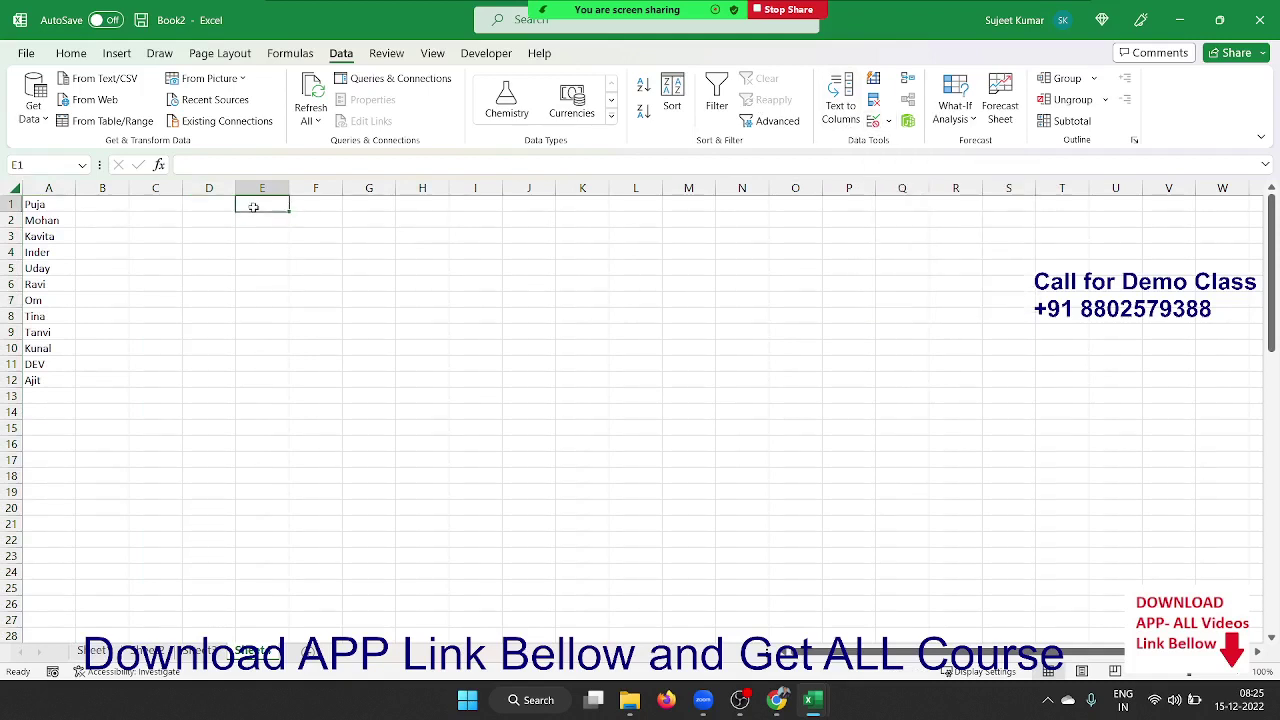
Step: Type the header Amt in E1 and select E2:E13
type("Arti")
key("Return")
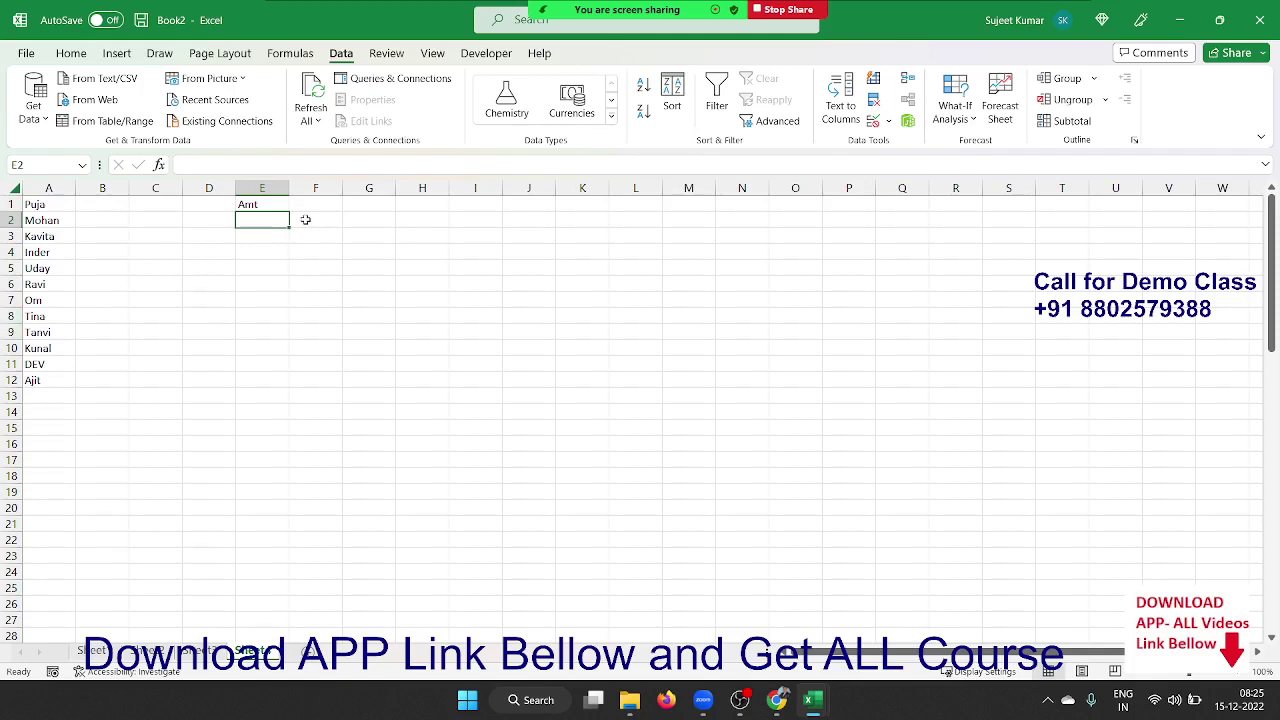
left_click(257, 400, "shift")
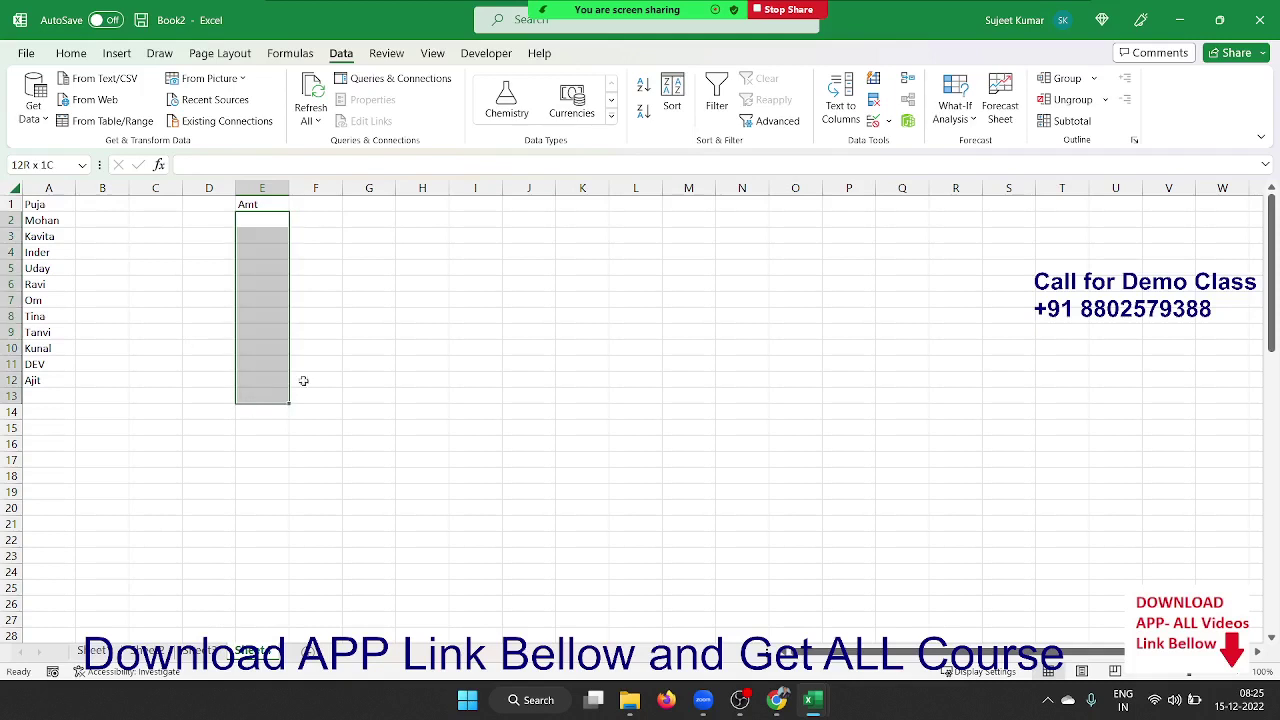
Step: Give E2:E13 a Data Validation rule allowing whole numbers not equal to 0
left_click(873, 120)
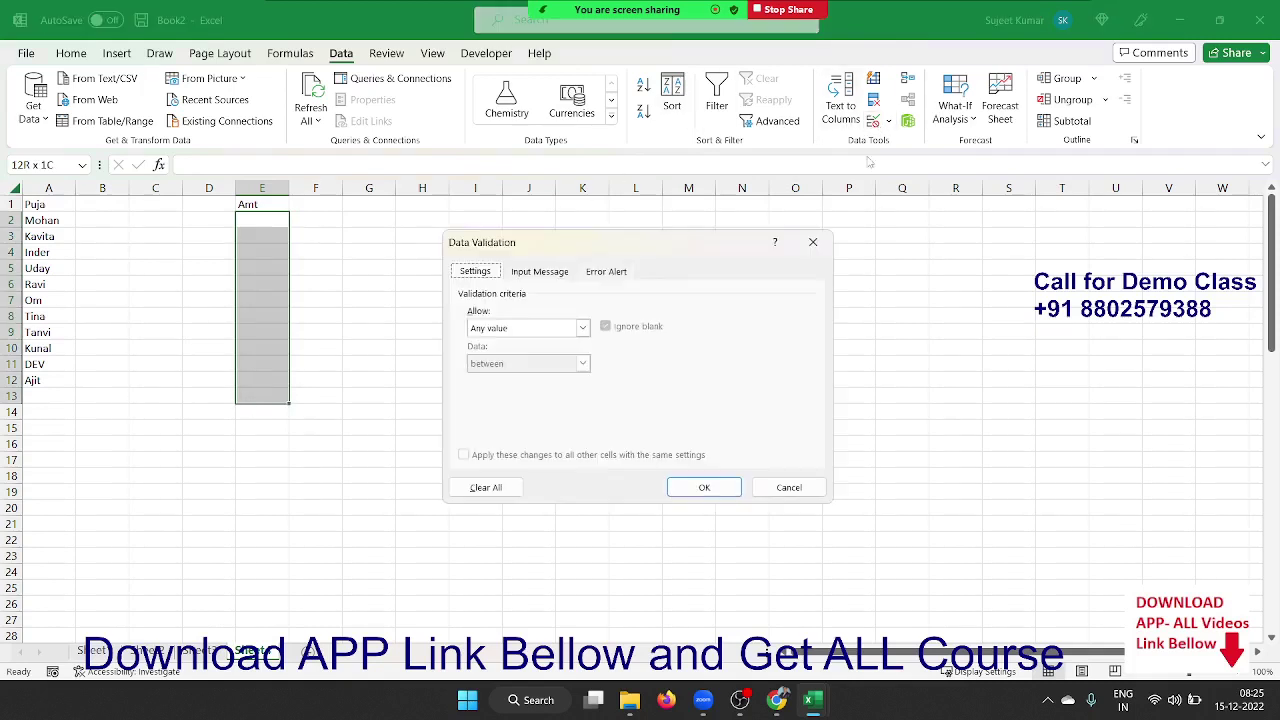
left_click(534, 330)
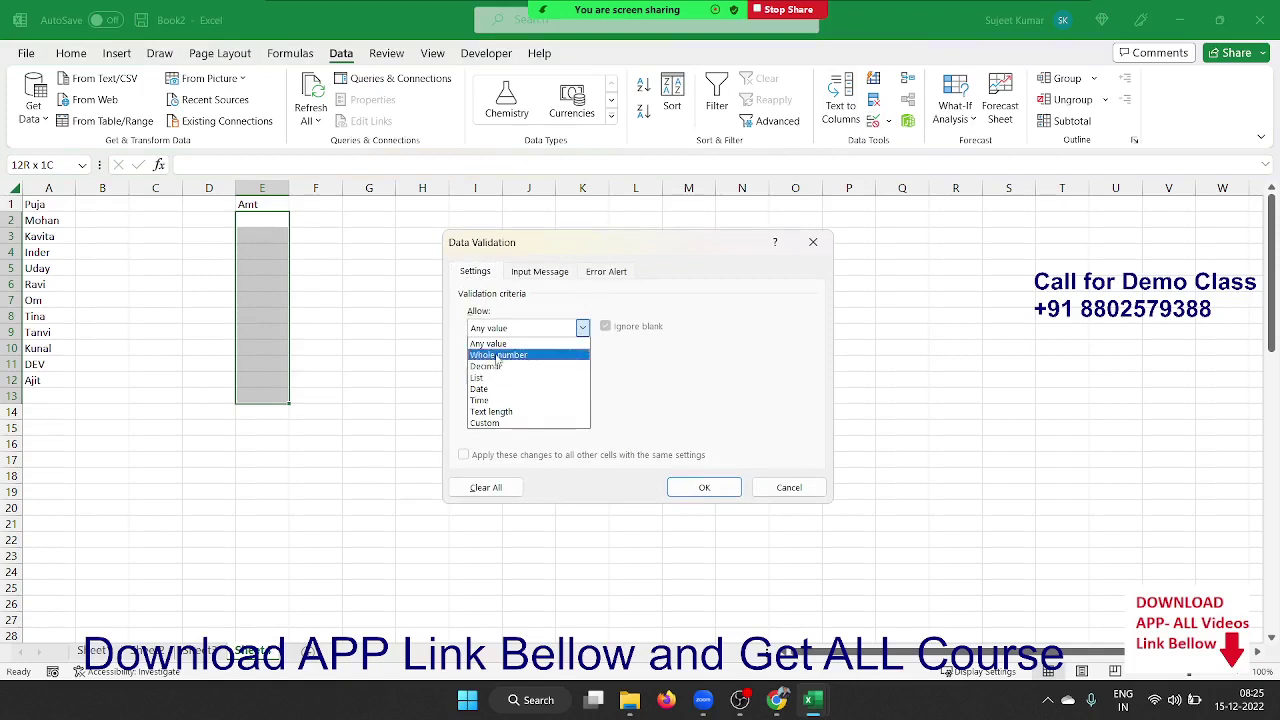
left_click(497, 355)
left_click(547, 364)
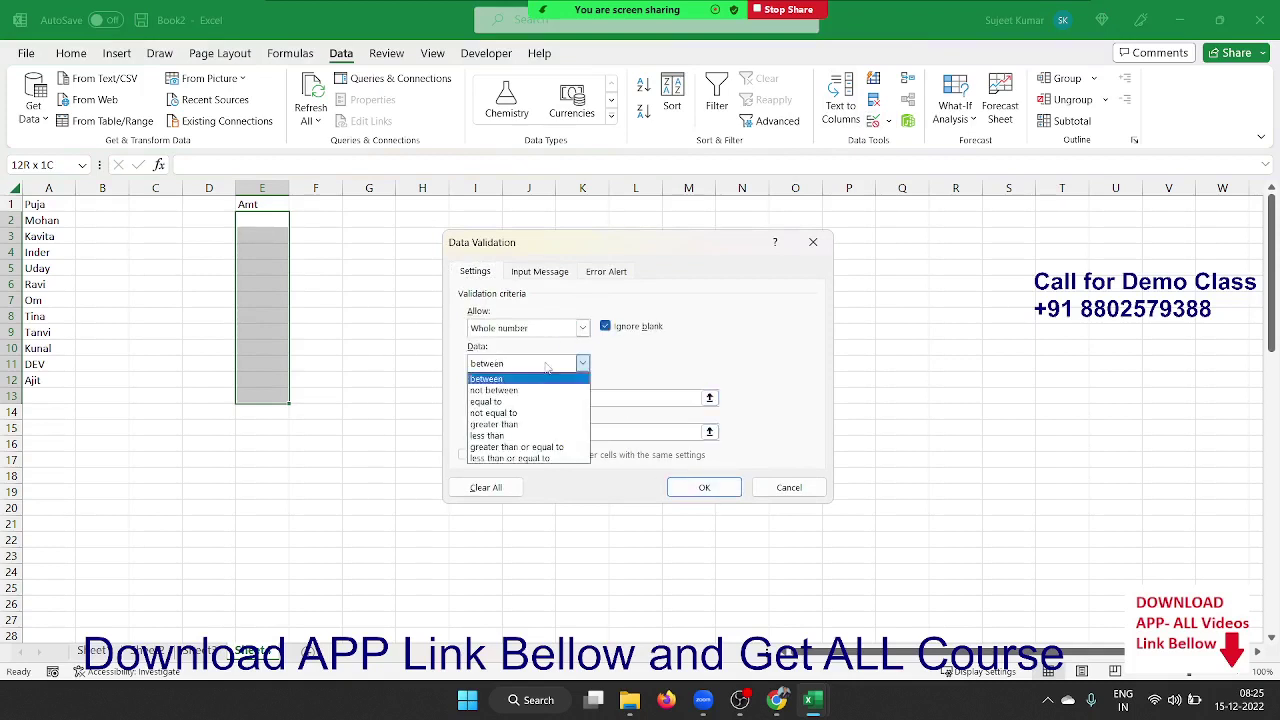
left_click(510, 412)
left_click(509, 399)
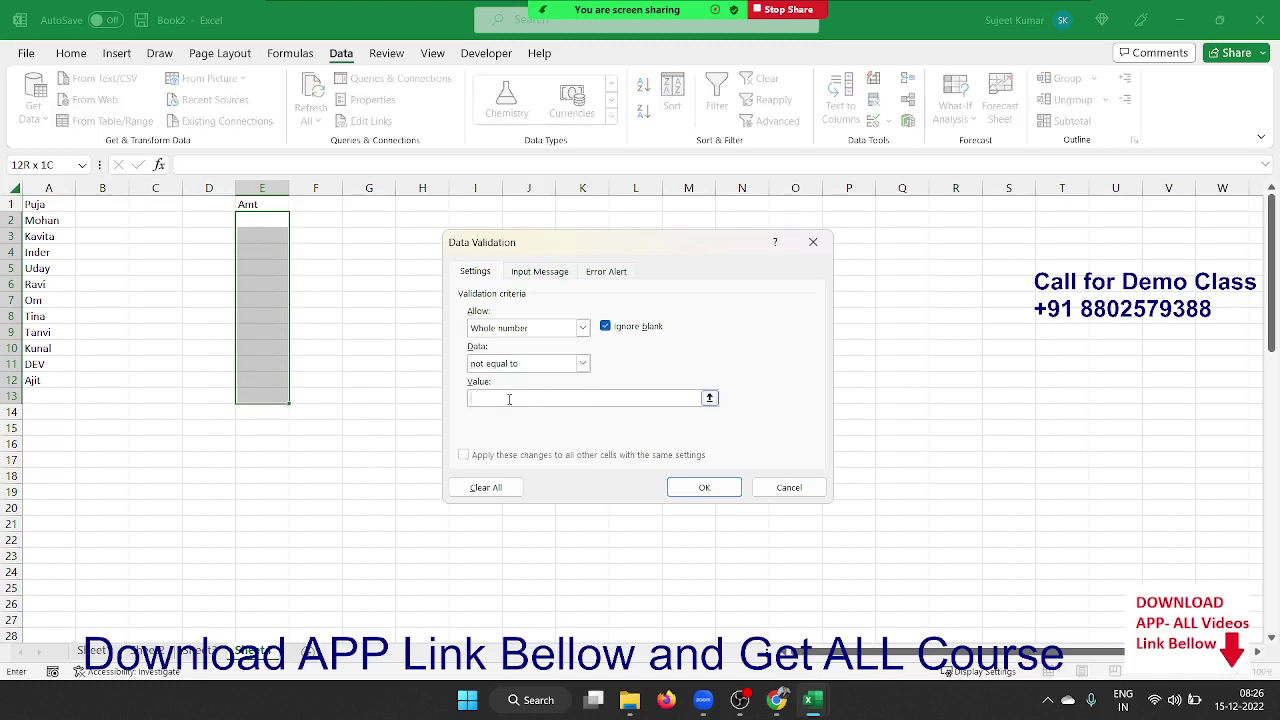
left_click(704, 487)
left_click(244, 222)
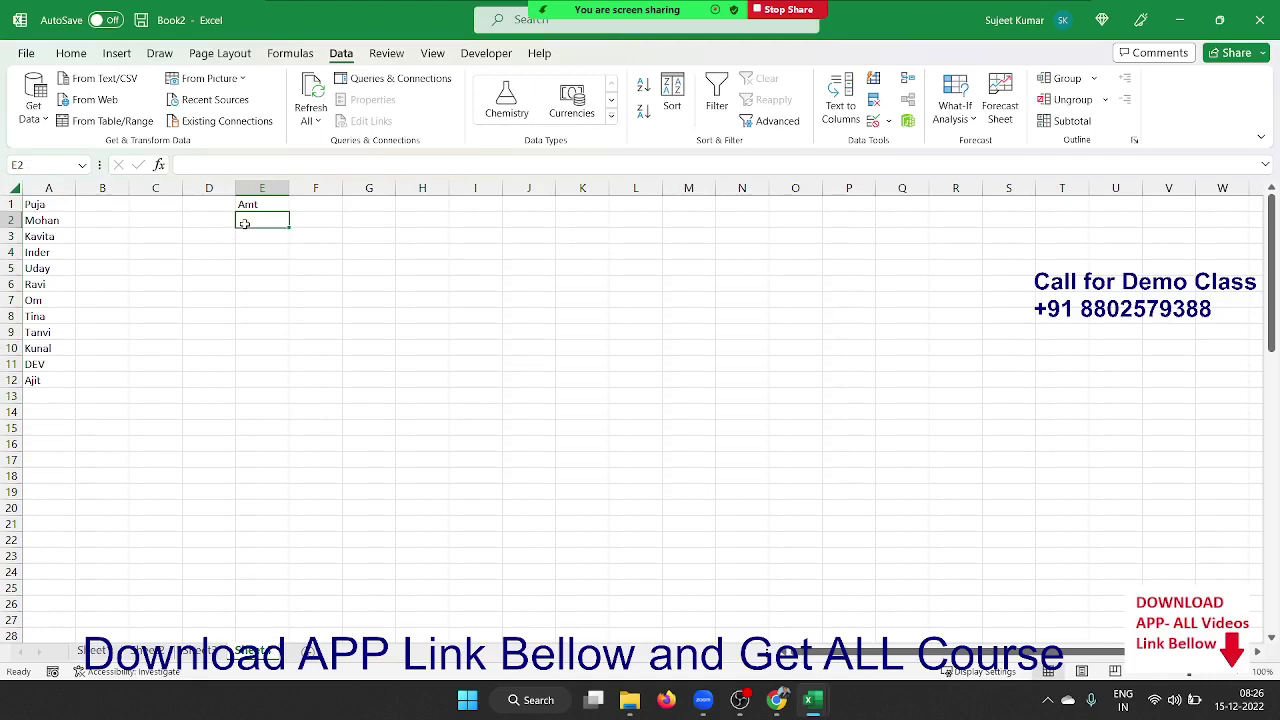
Step: Test the rule: 2 is accepted in E2, while hgg and 256.36 are rejected in E3
type("2")
key("Return")
type("hg")
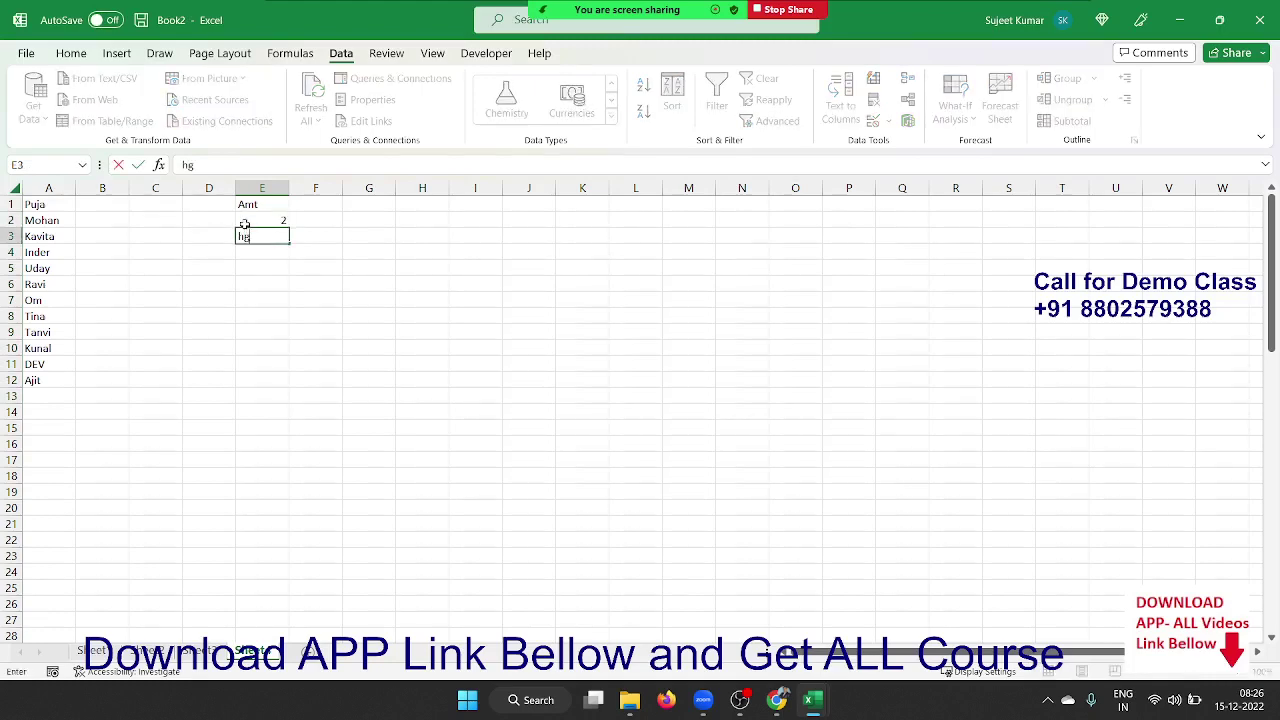
type("g")
key("Return")
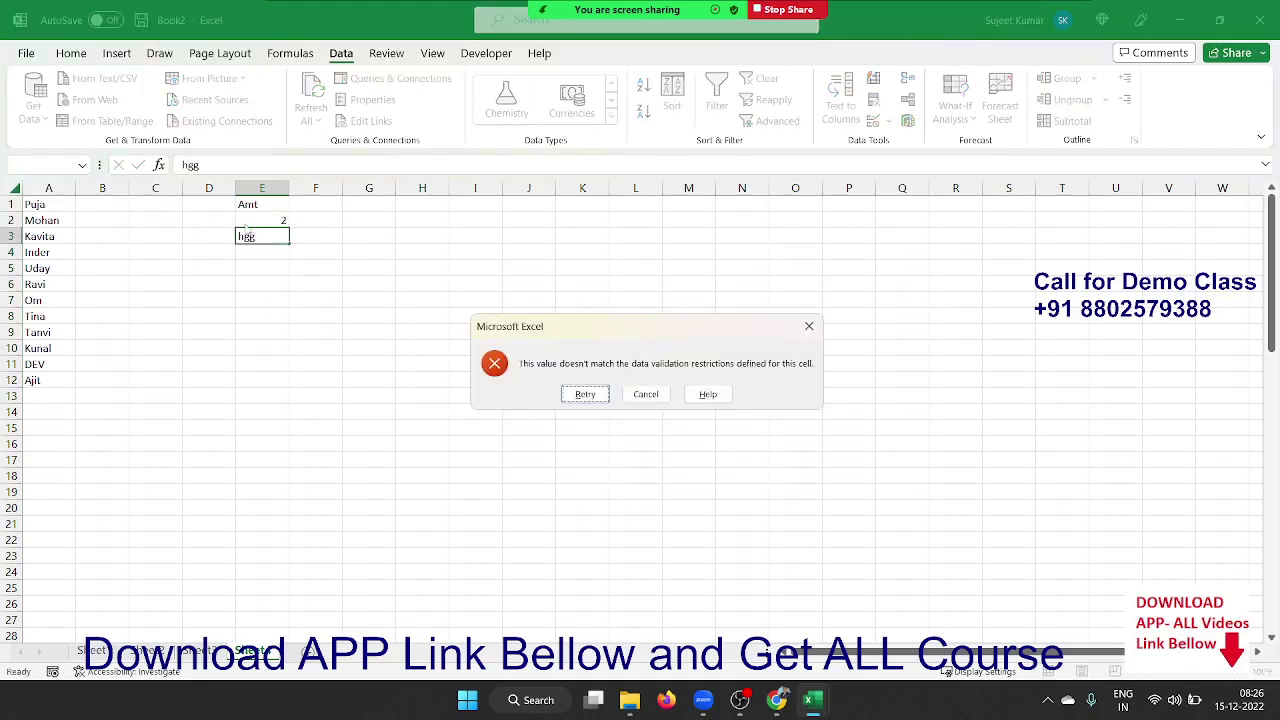
key("Escape")
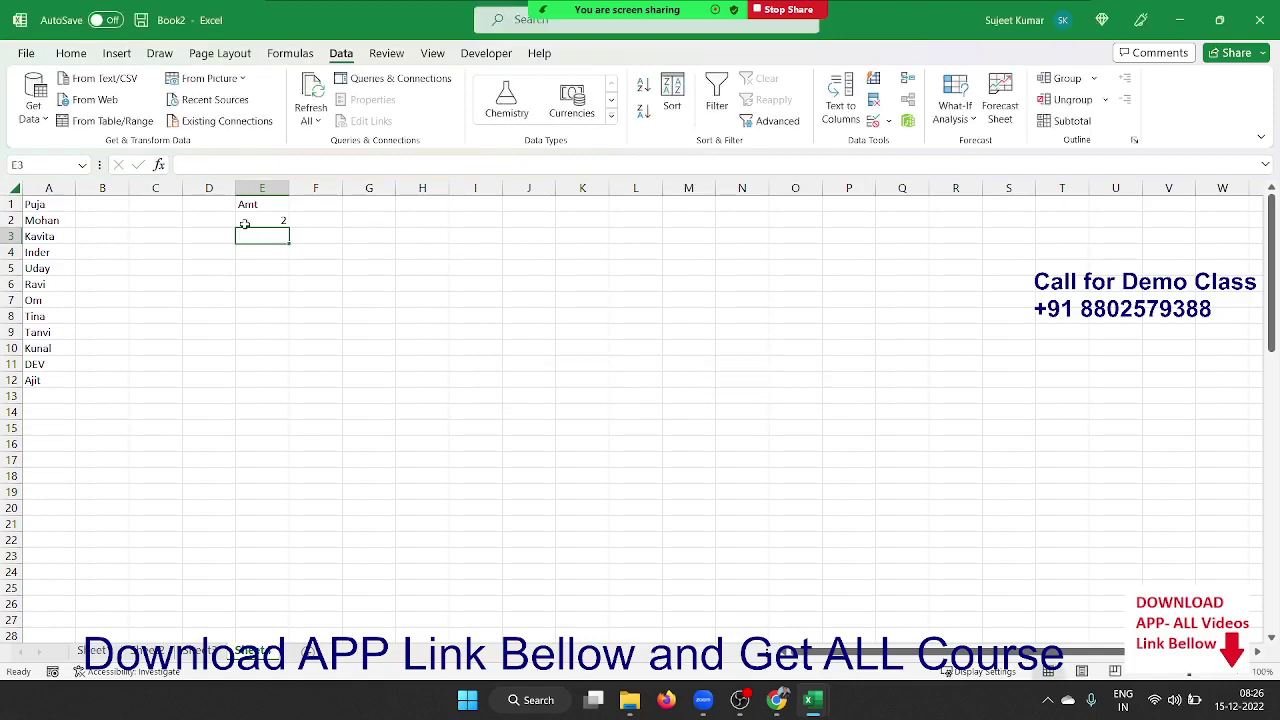
type("256.36")
key("Return")
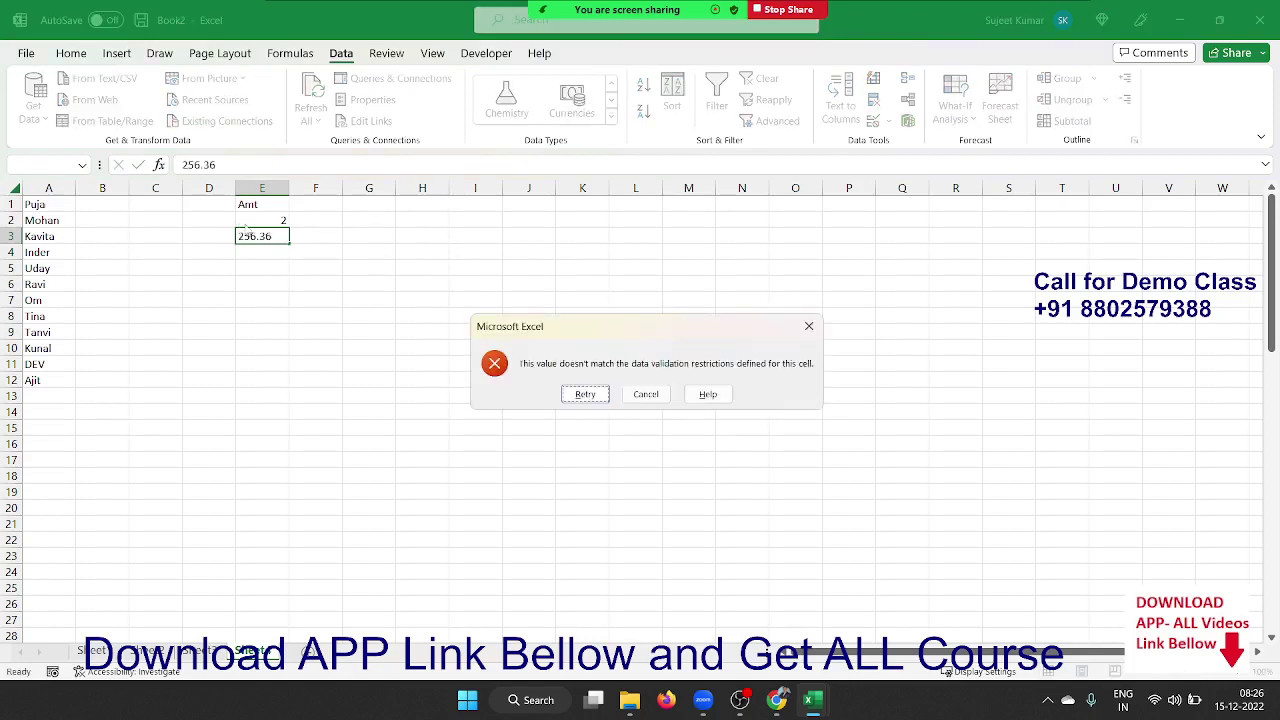
key("Escape")
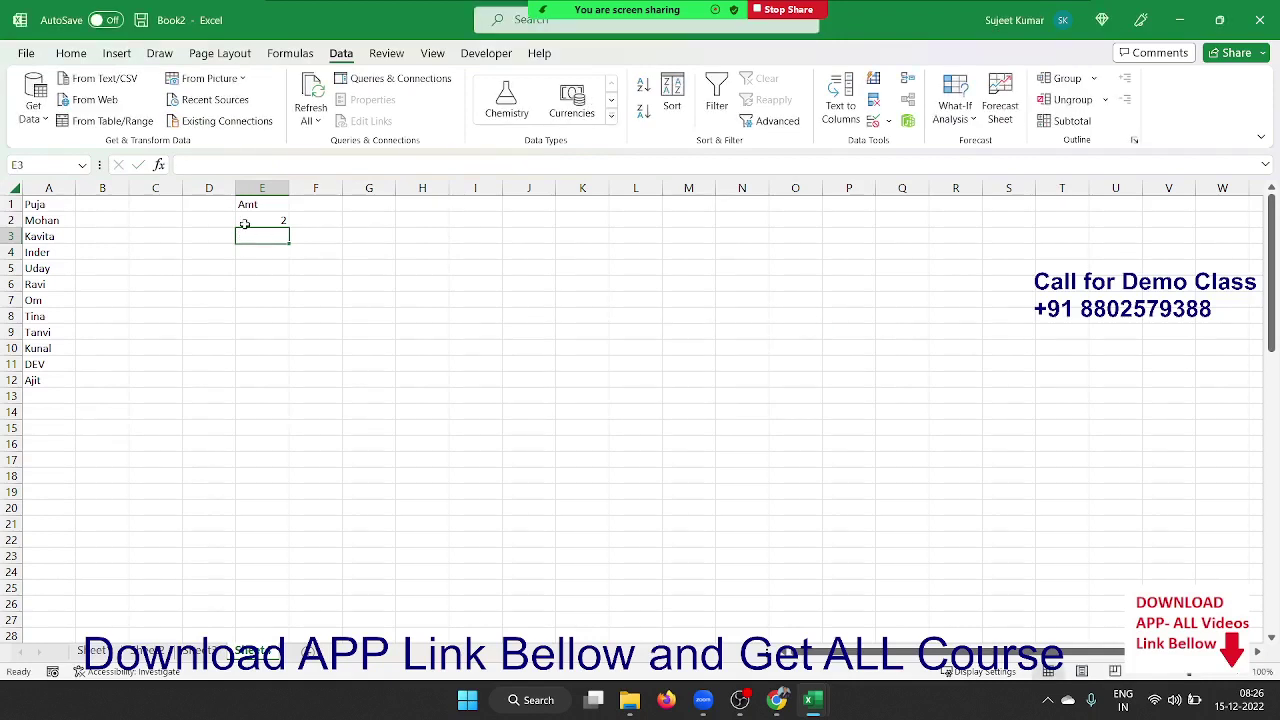
left_click(264, 188)
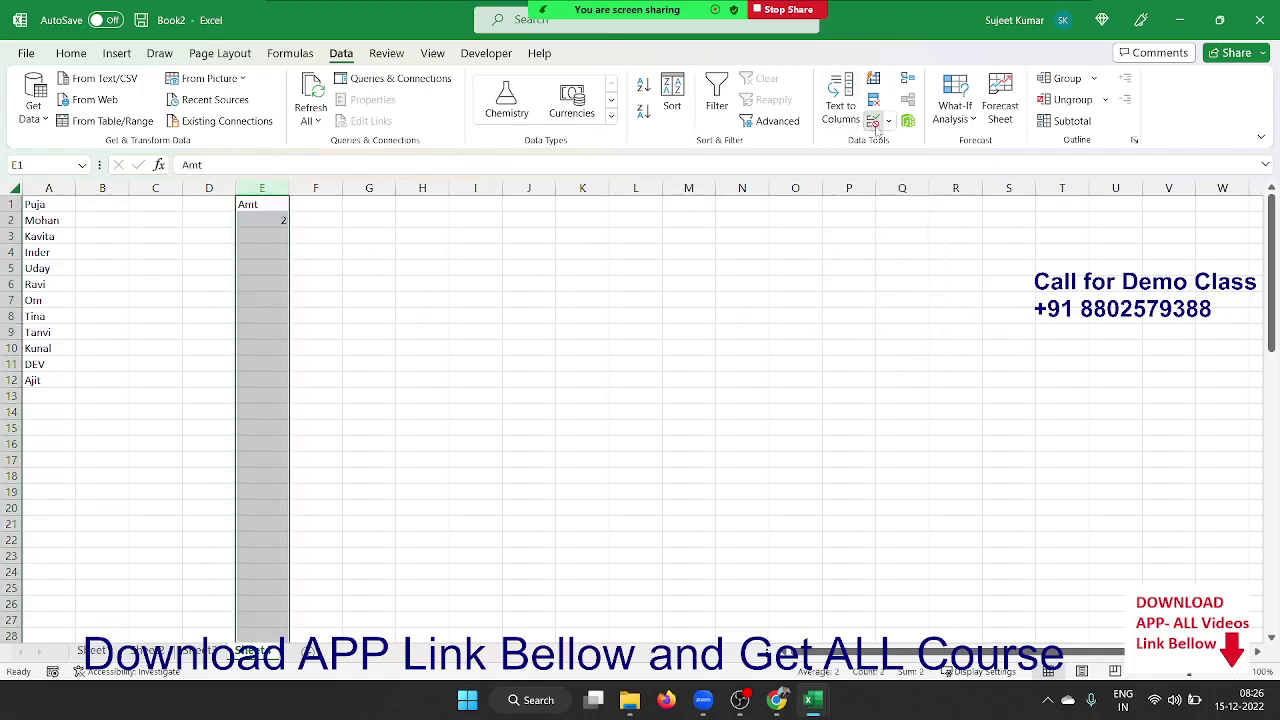
left_click(873, 122)
left_click(592, 393)
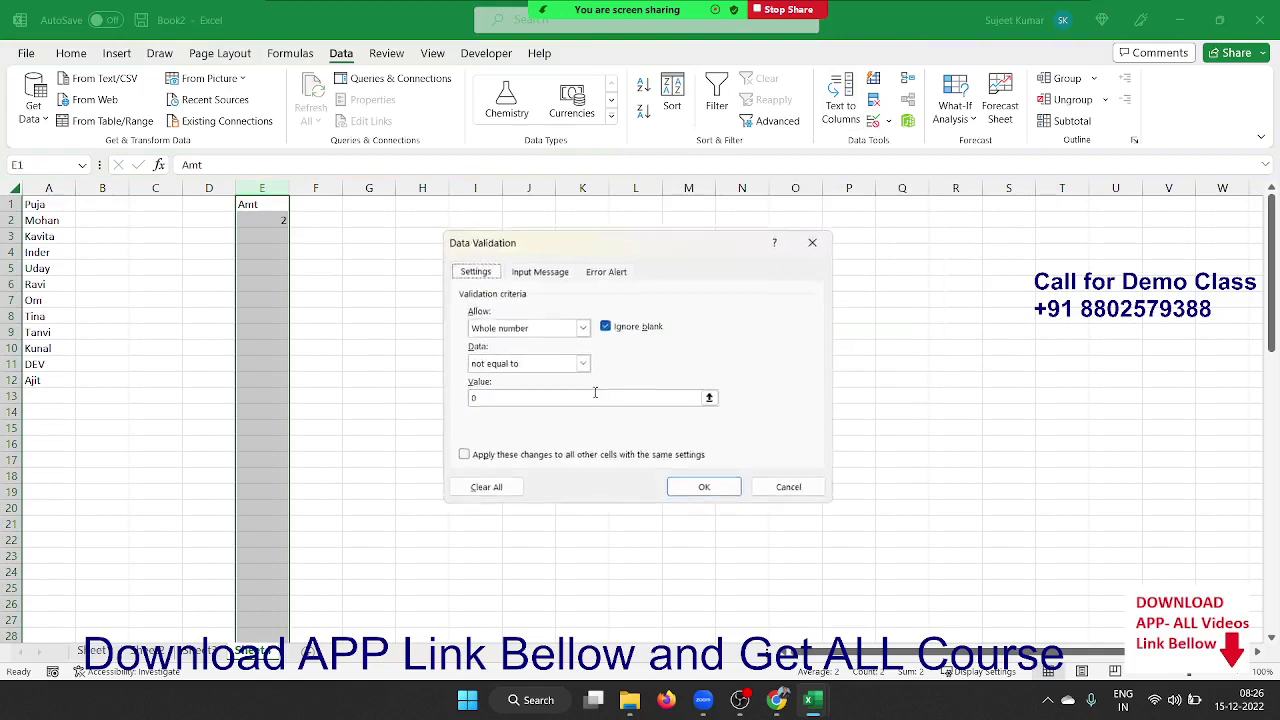
left_click(537, 330)
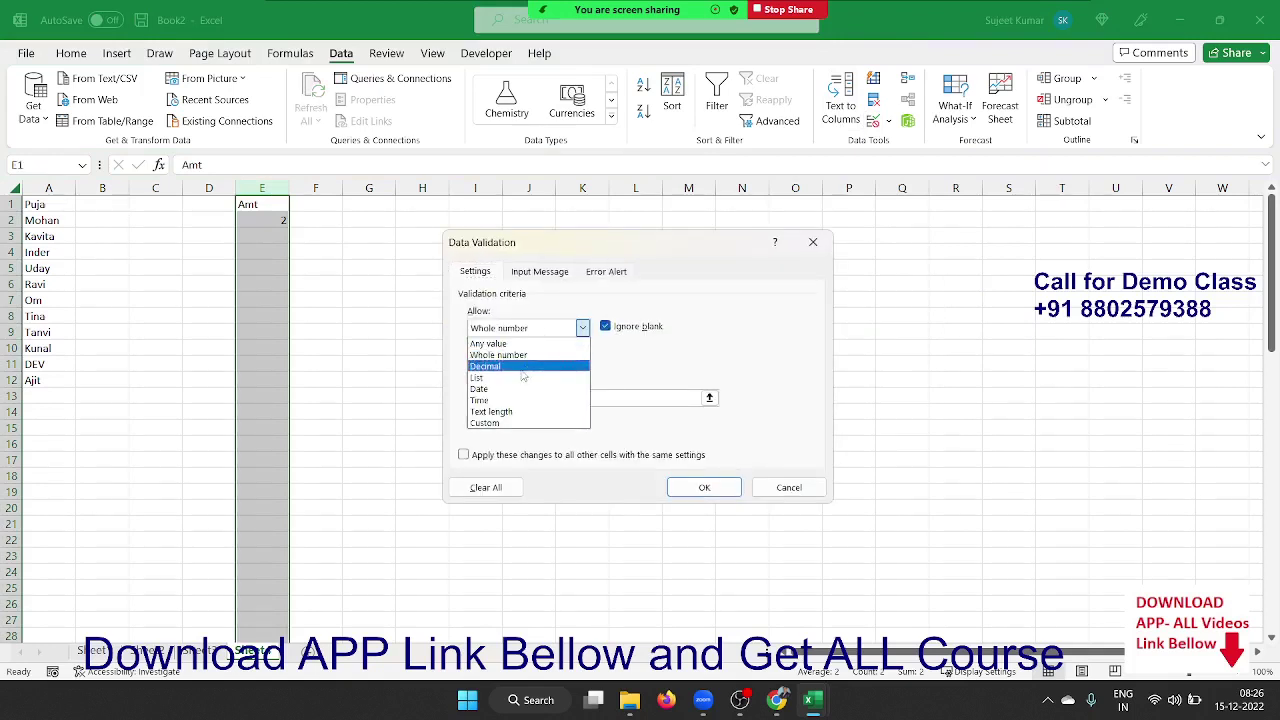
left_click(498, 355)
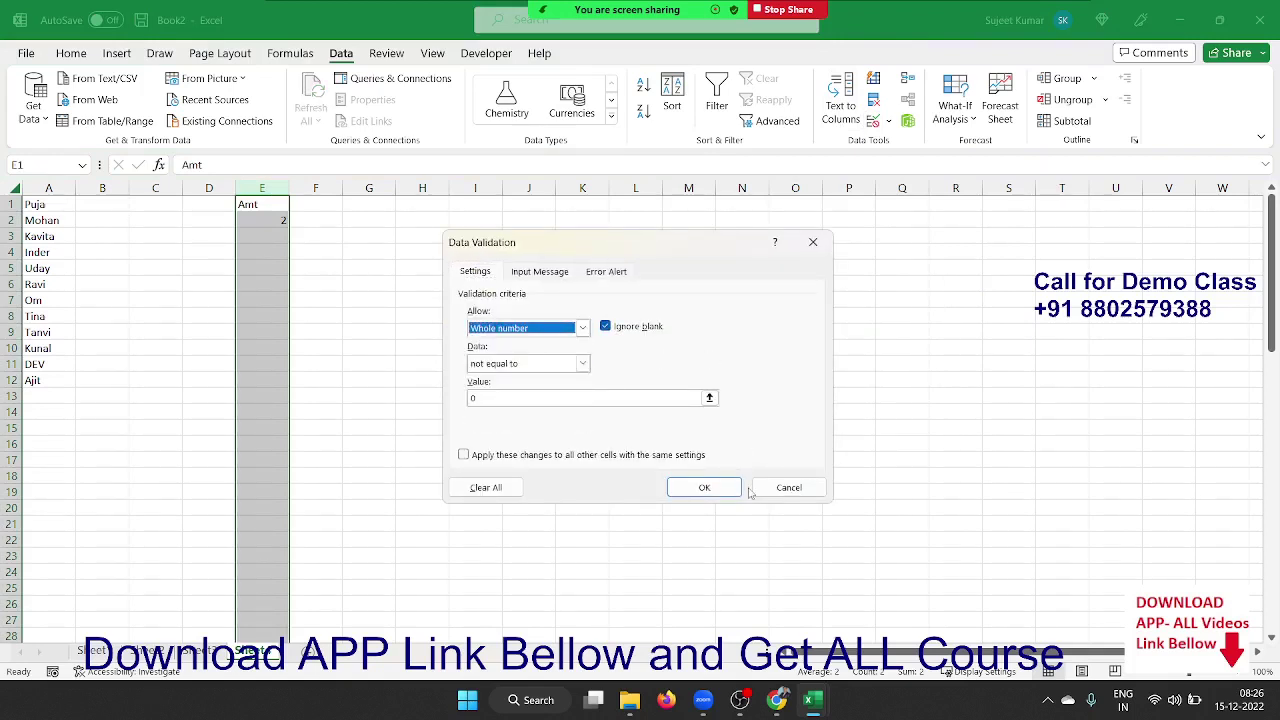
left_click(757, 488)
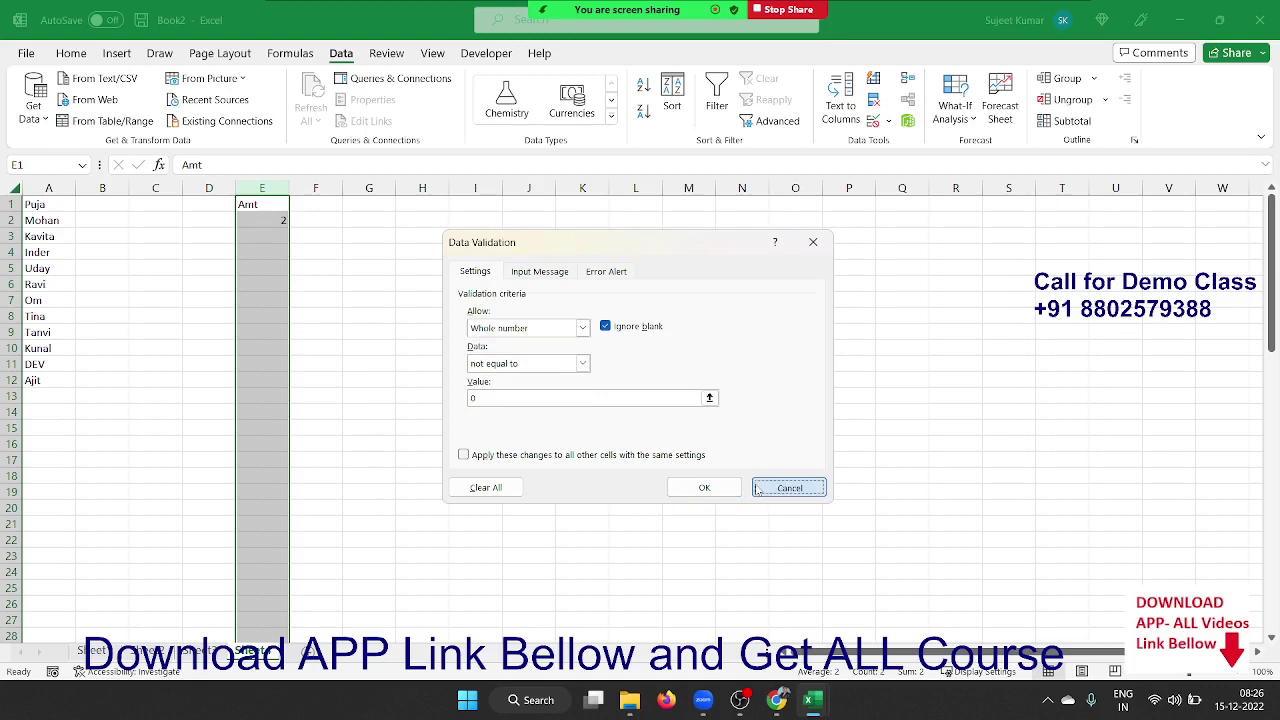
left_click(327, 205)
Step: Enter the header 'city' in F1 and select the cells below it down column F
type("ci")
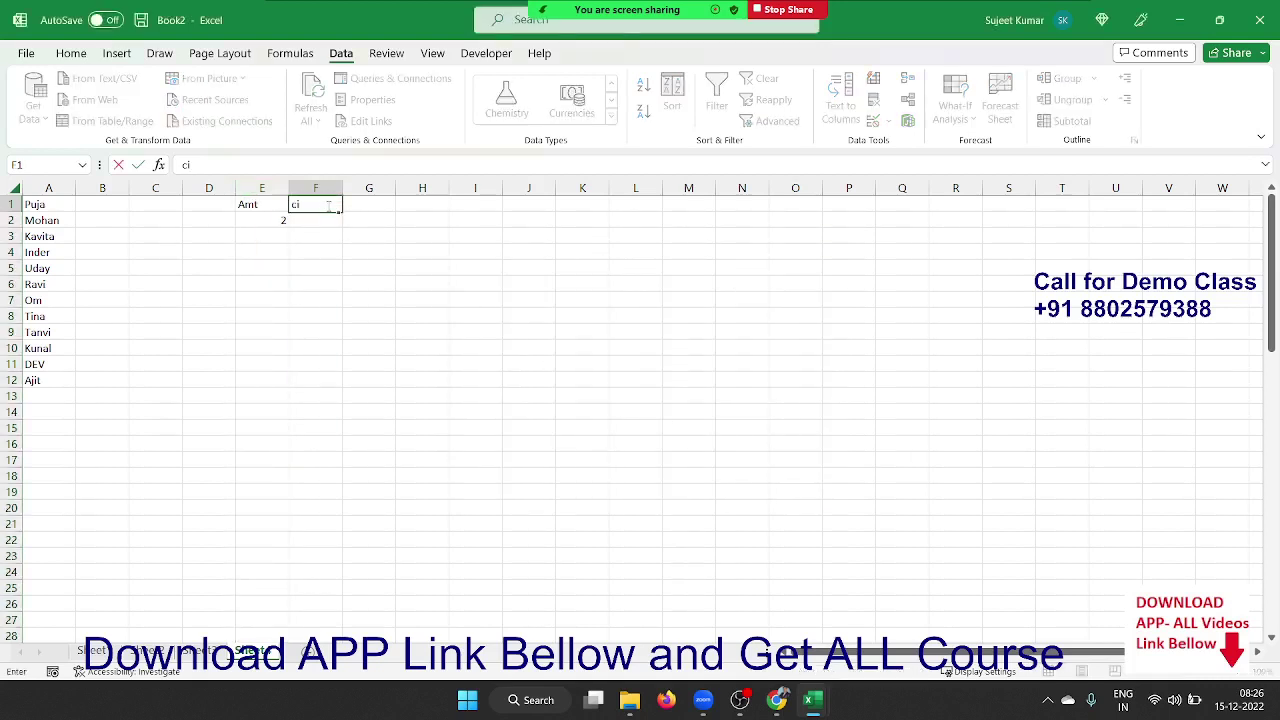
type("ty")
key("Return")
key("shift+Down")
key("shift+Down")
key("shift+Down")
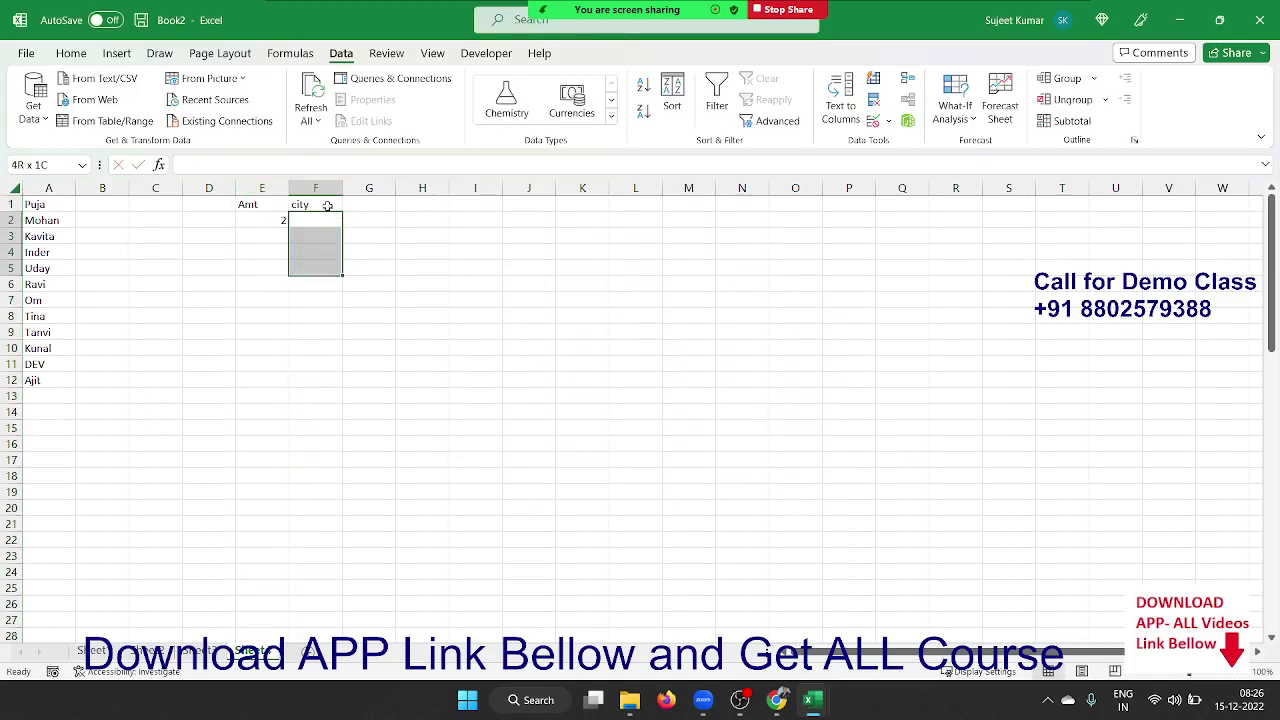
key("shift+Down")
key("shift+Down")
key("shift+Down")
key("shift+Down")
key("shift+Down")
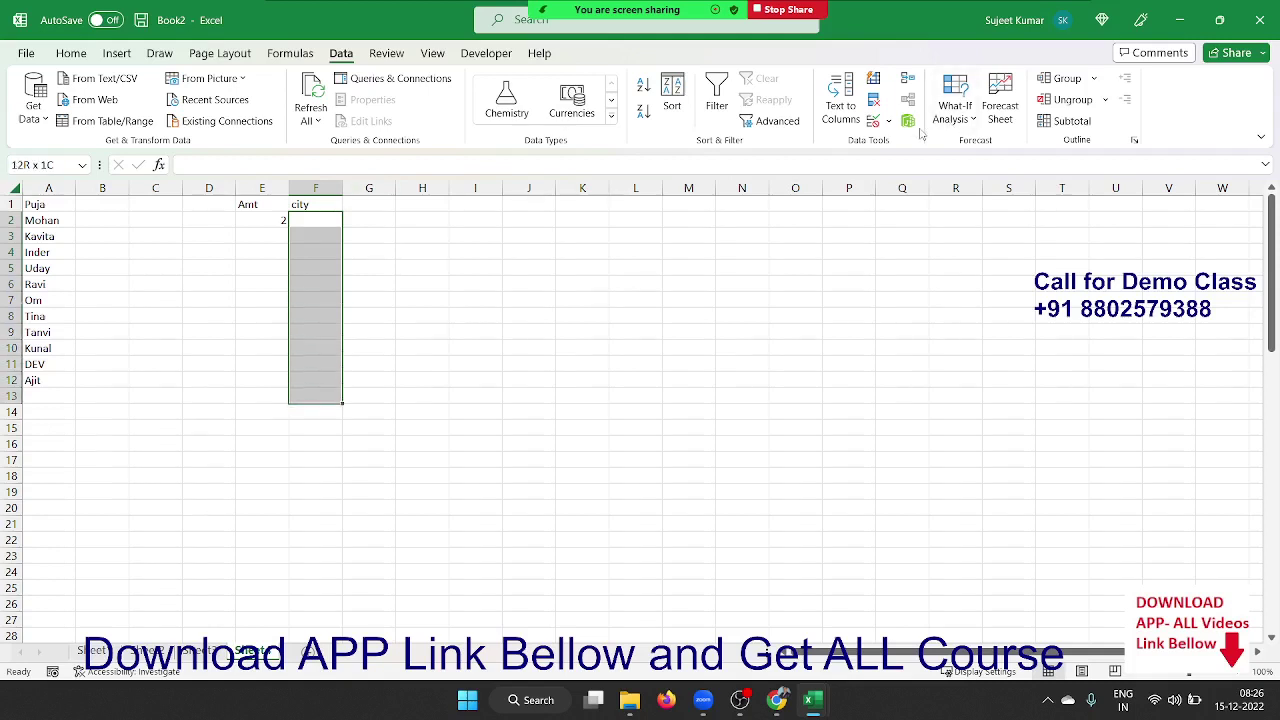
Step: Give F2:F13 a List validation sourced from the names in A1:A12
left_click(873, 119)
left_click(533, 330)
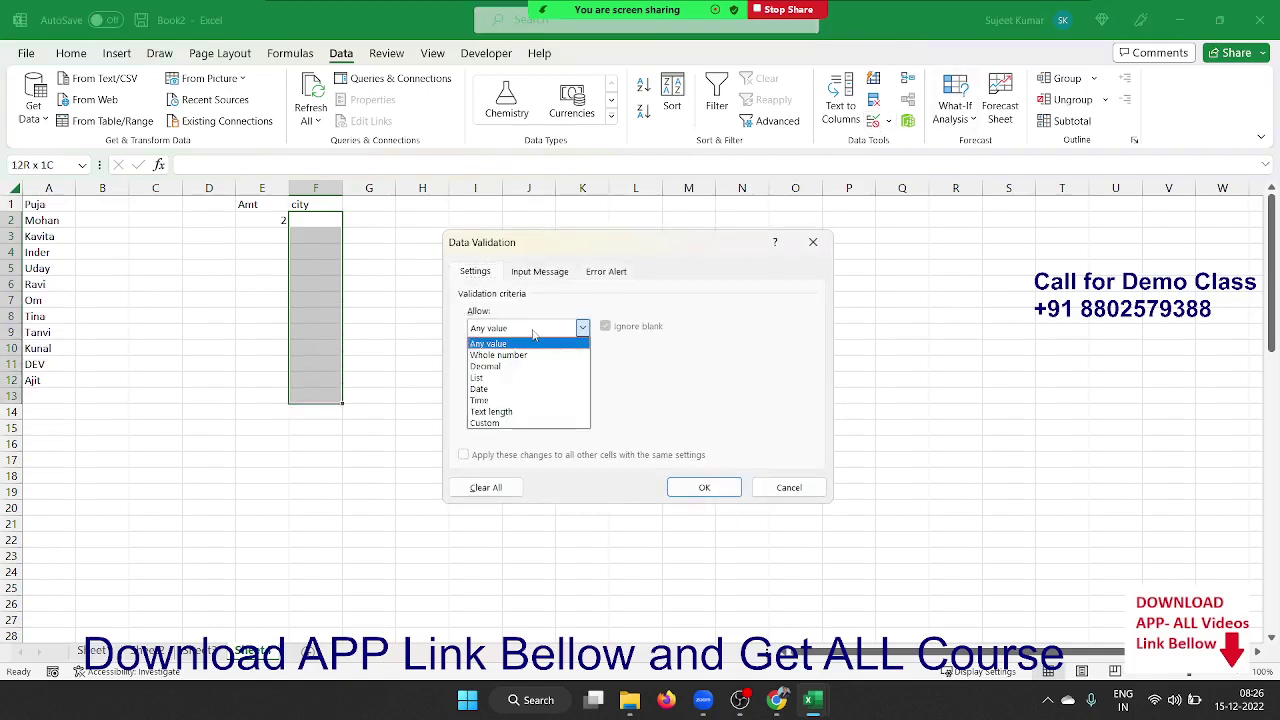
left_click(525, 377)
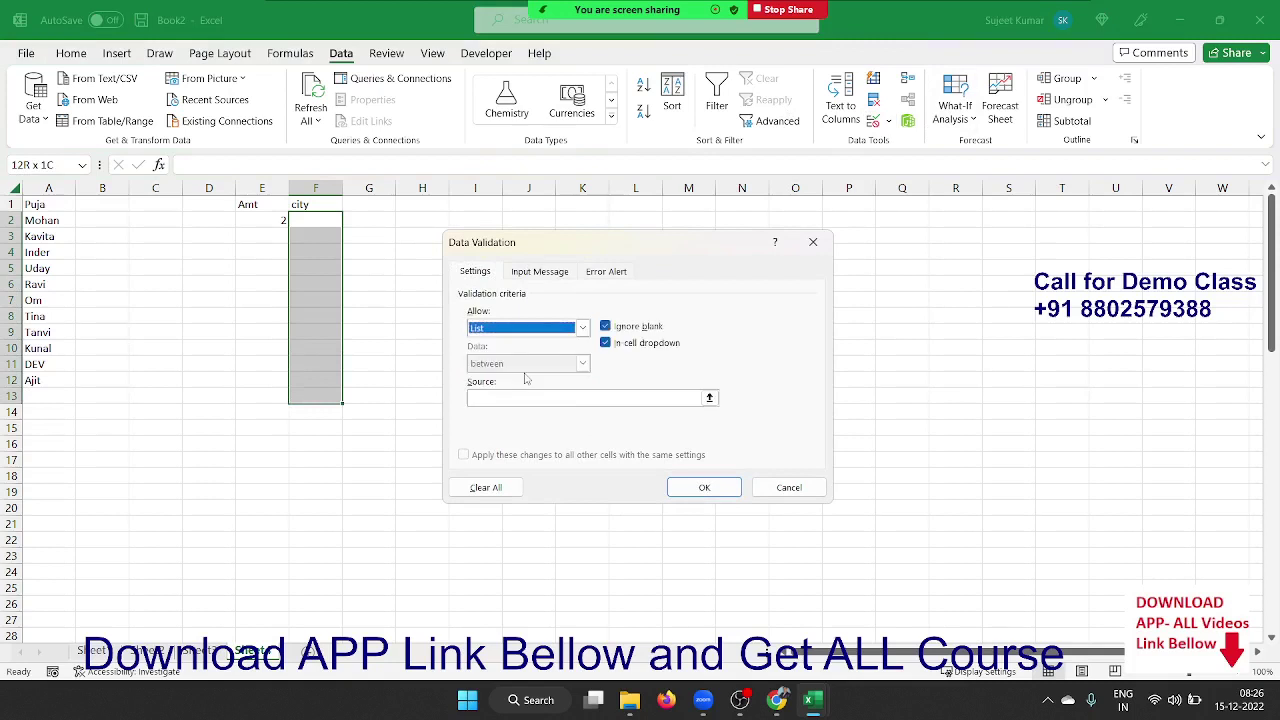
left_click(512, 398)
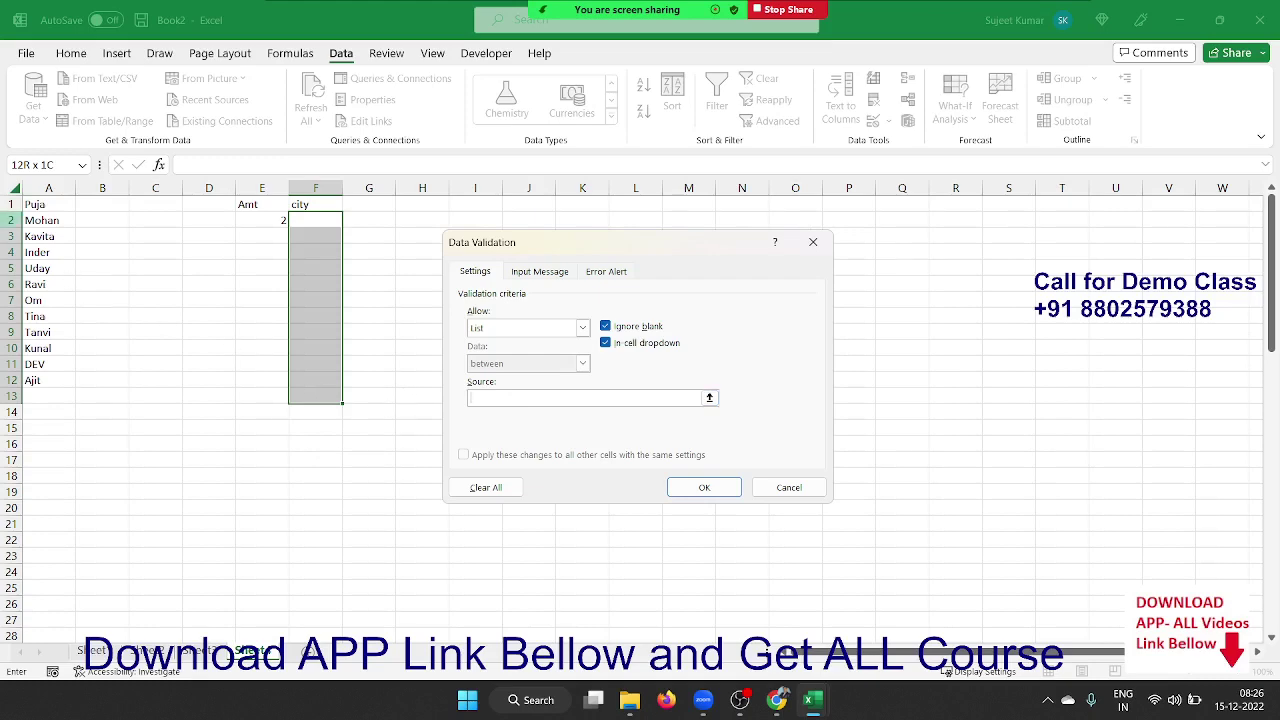
mouse_move(35, 207)
left_mouse_down()
mouse_move(28, 398)
mouse_move(30, 383)
left_mouse_up()
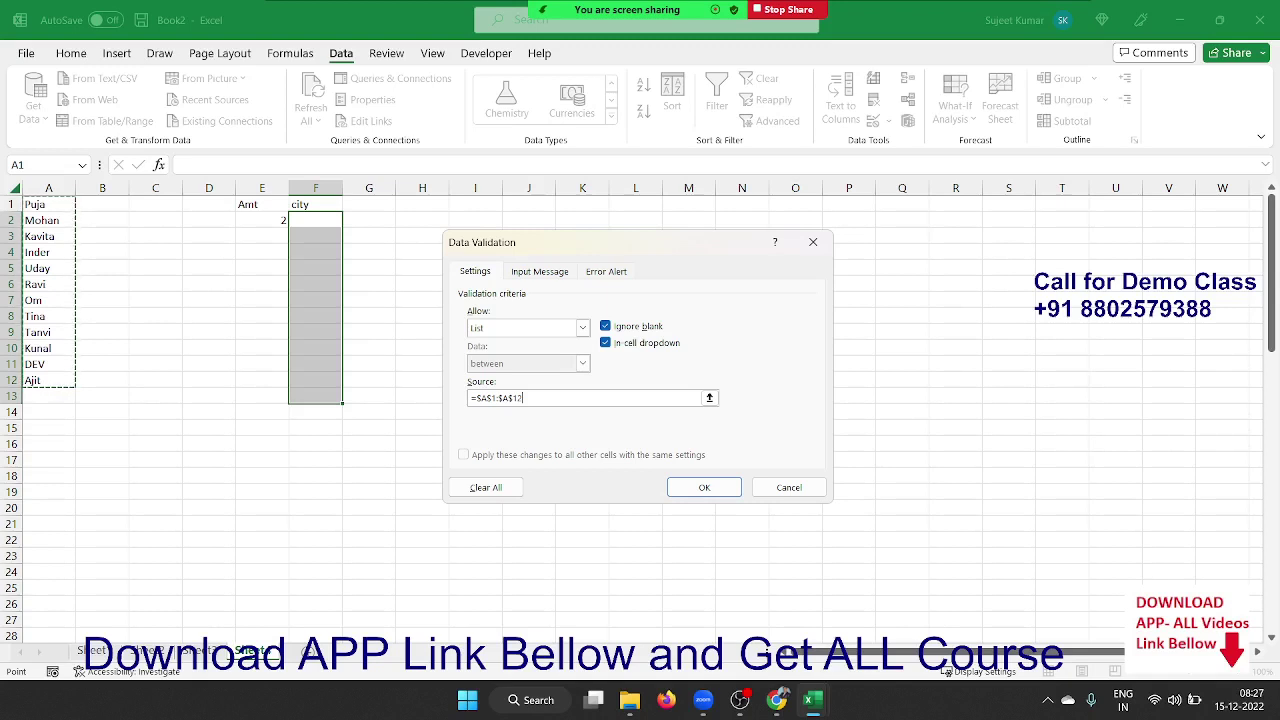
left_click(706, 486)
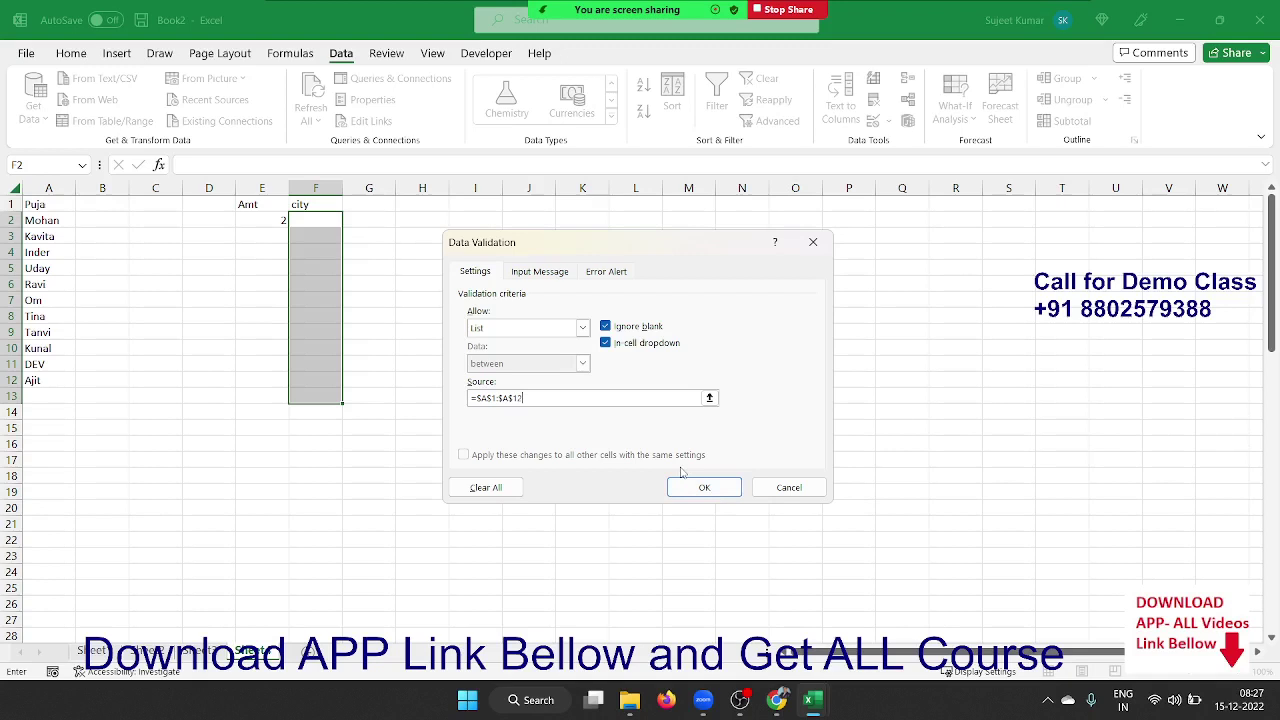
left_click(703, 487)
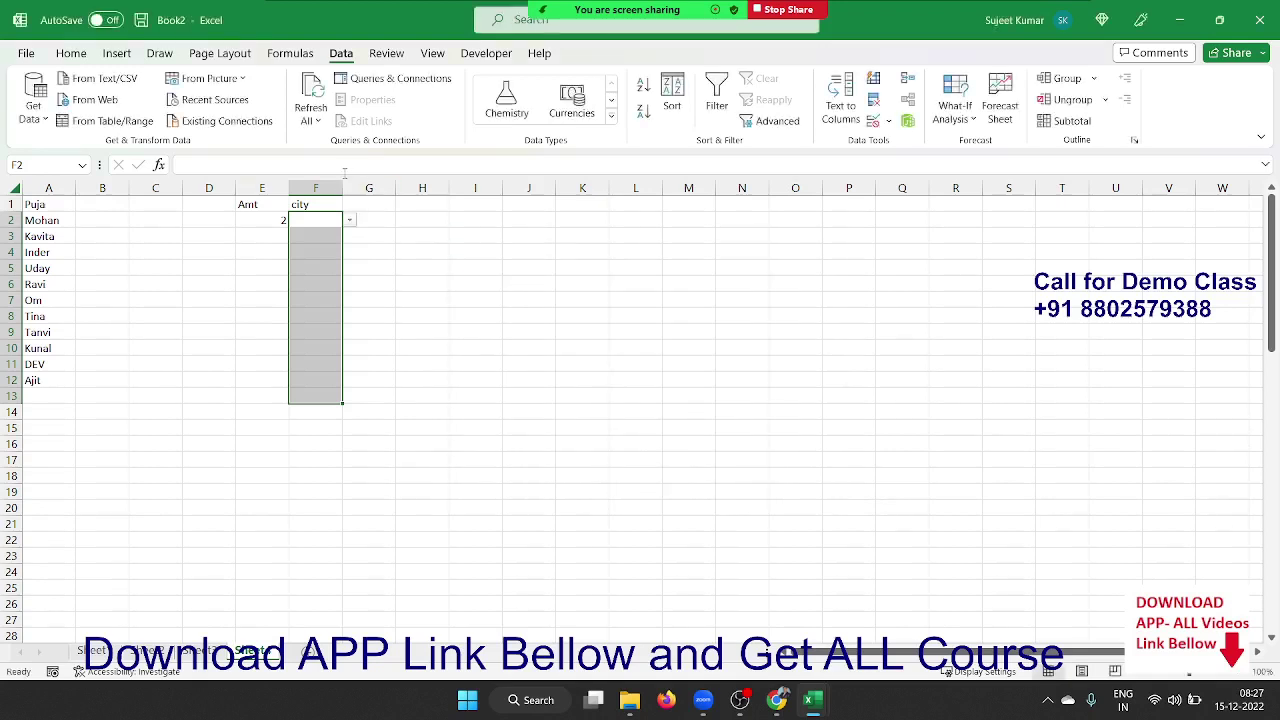
Step: Check F2's city dropdown, then head G1 'Month' and select G2:G13
left_click(350, 222)
left_click(351, 224)
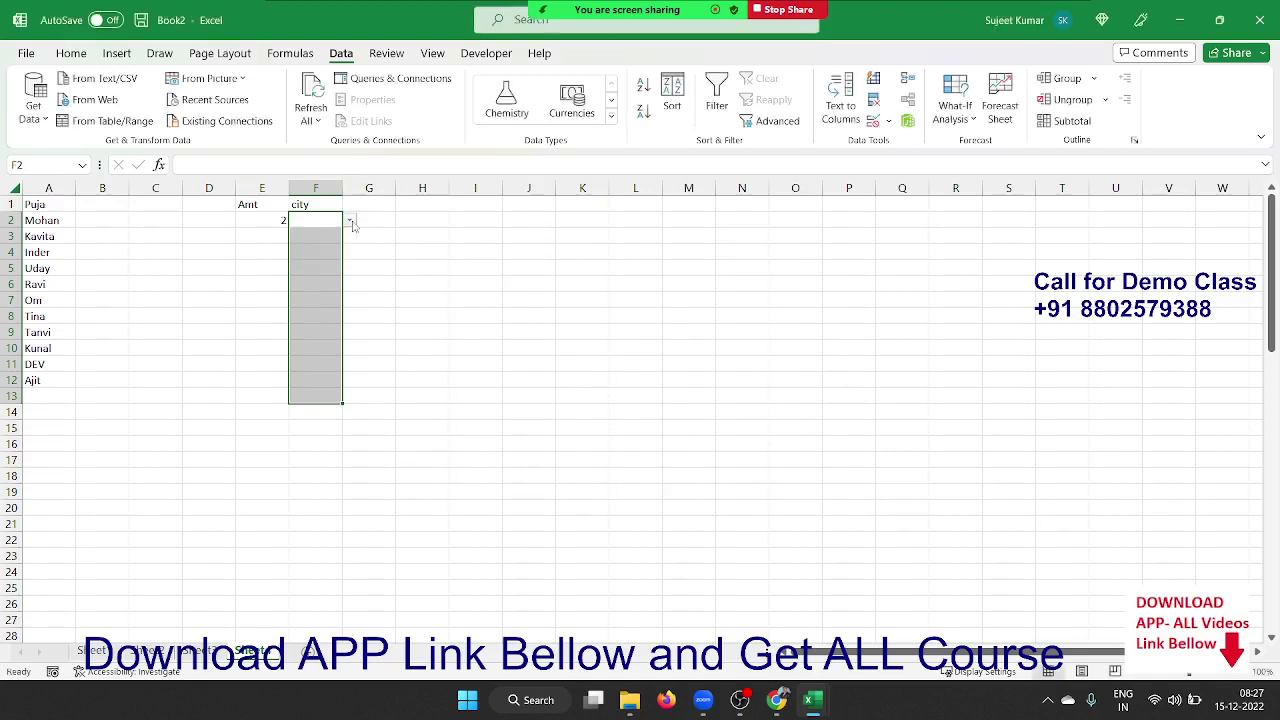
left_click(400, 206)
type("Mo")
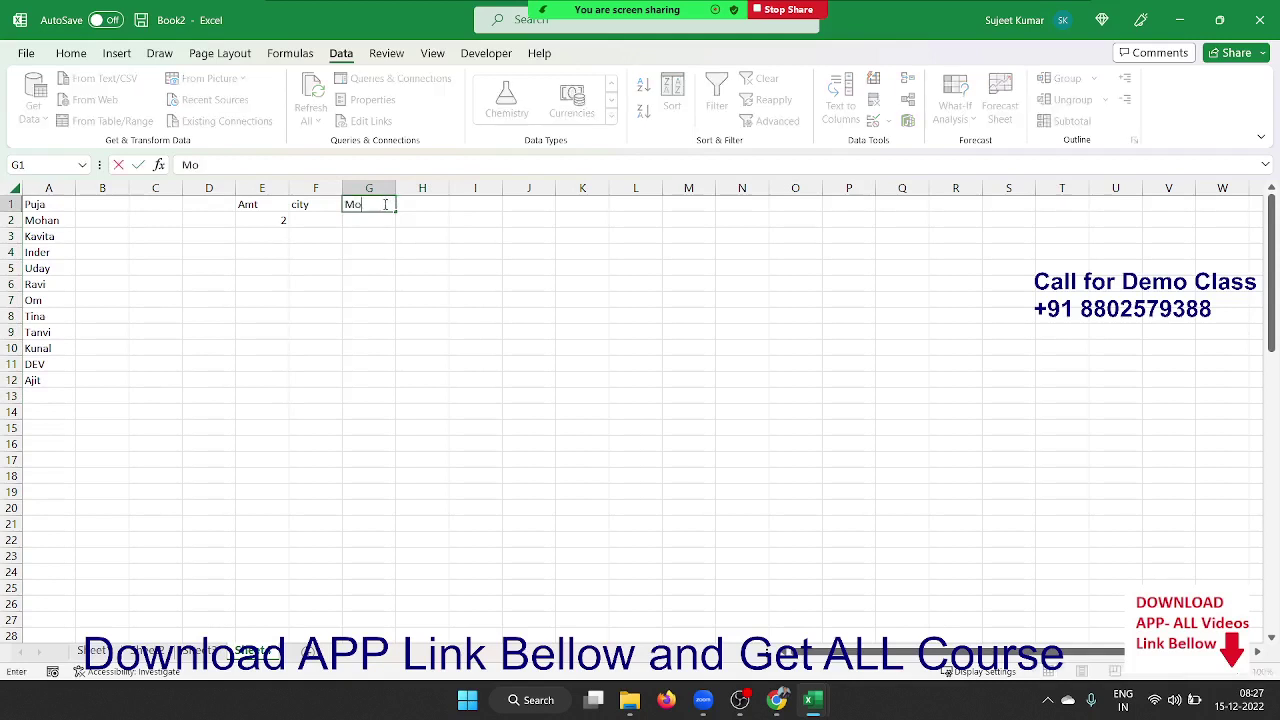
type("nth")
key("Return")
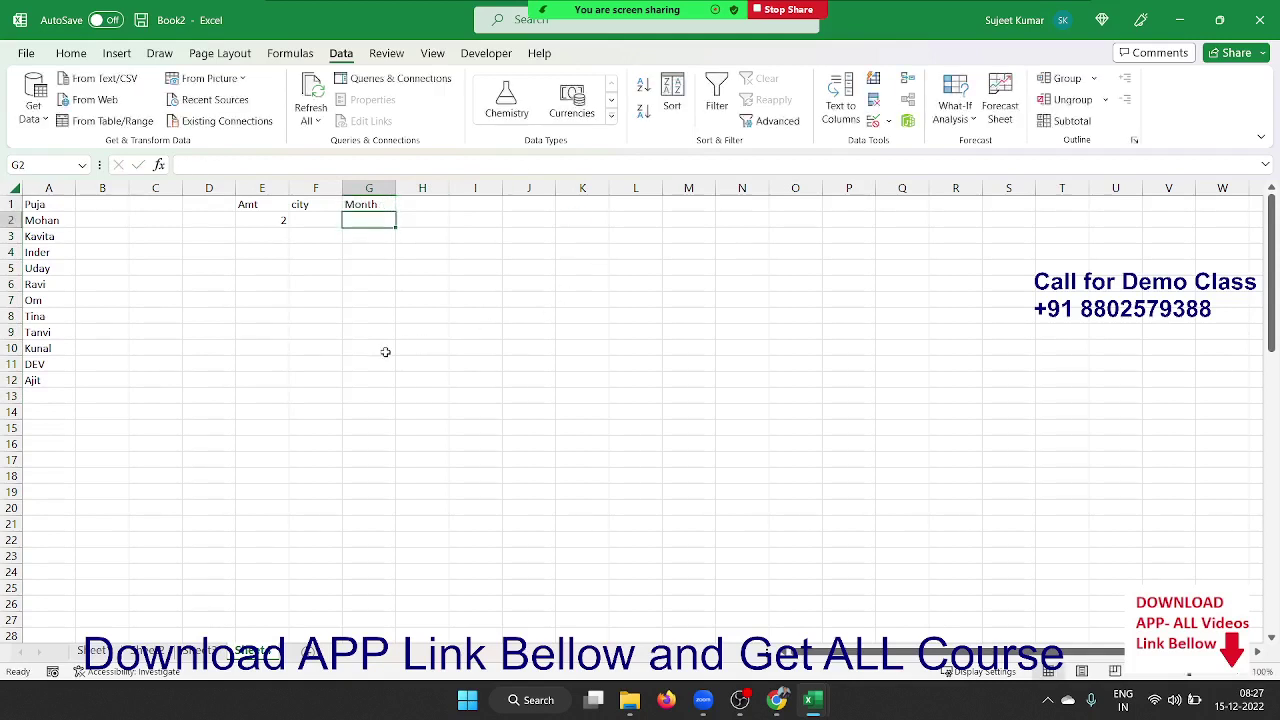
left_click(365, 399, "shift")
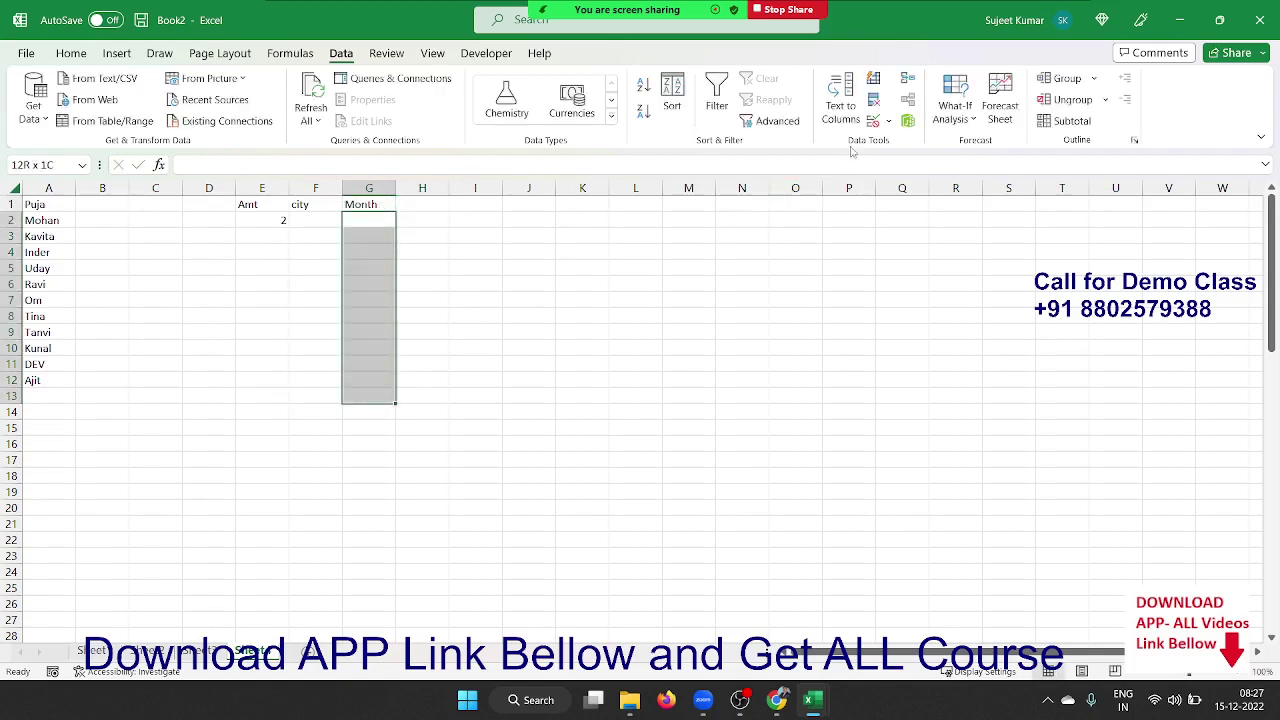
Step: Apply a List validation to G2:G13 with source JAN,FEB,MAR
left_click(841, 105)
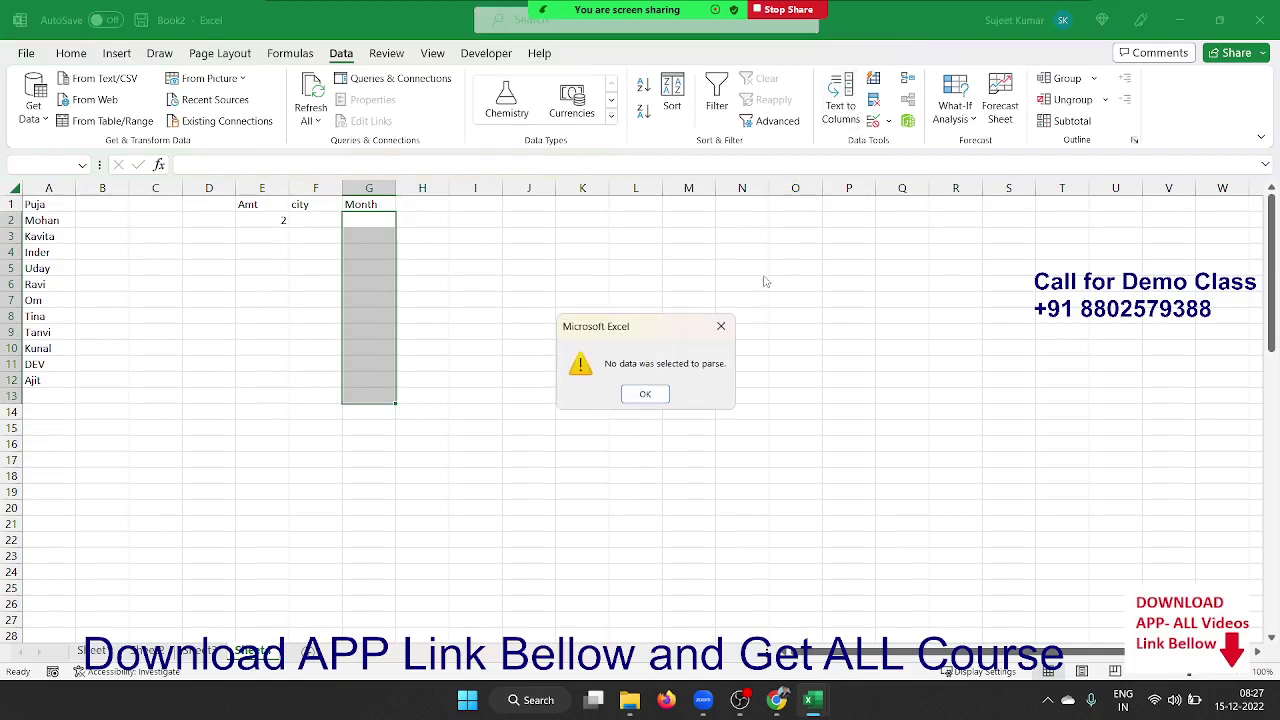
key("Return")
left_click(874, 121)
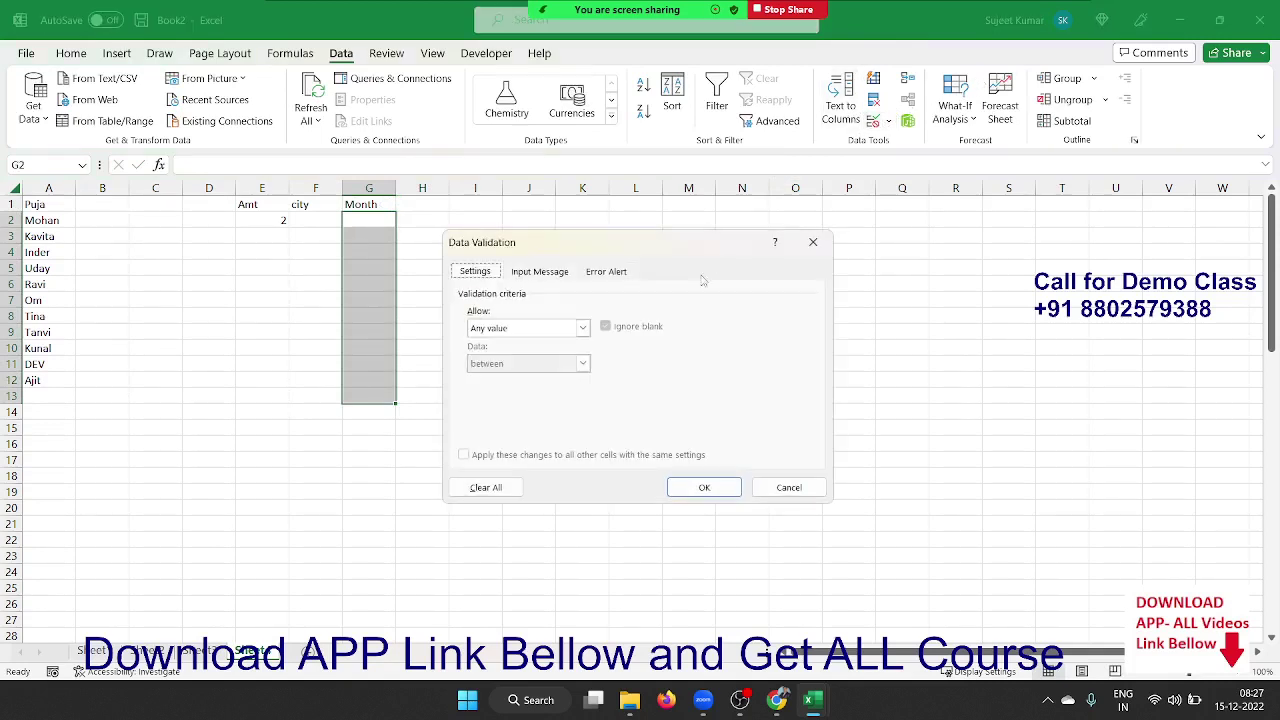
left_click(515, 330)
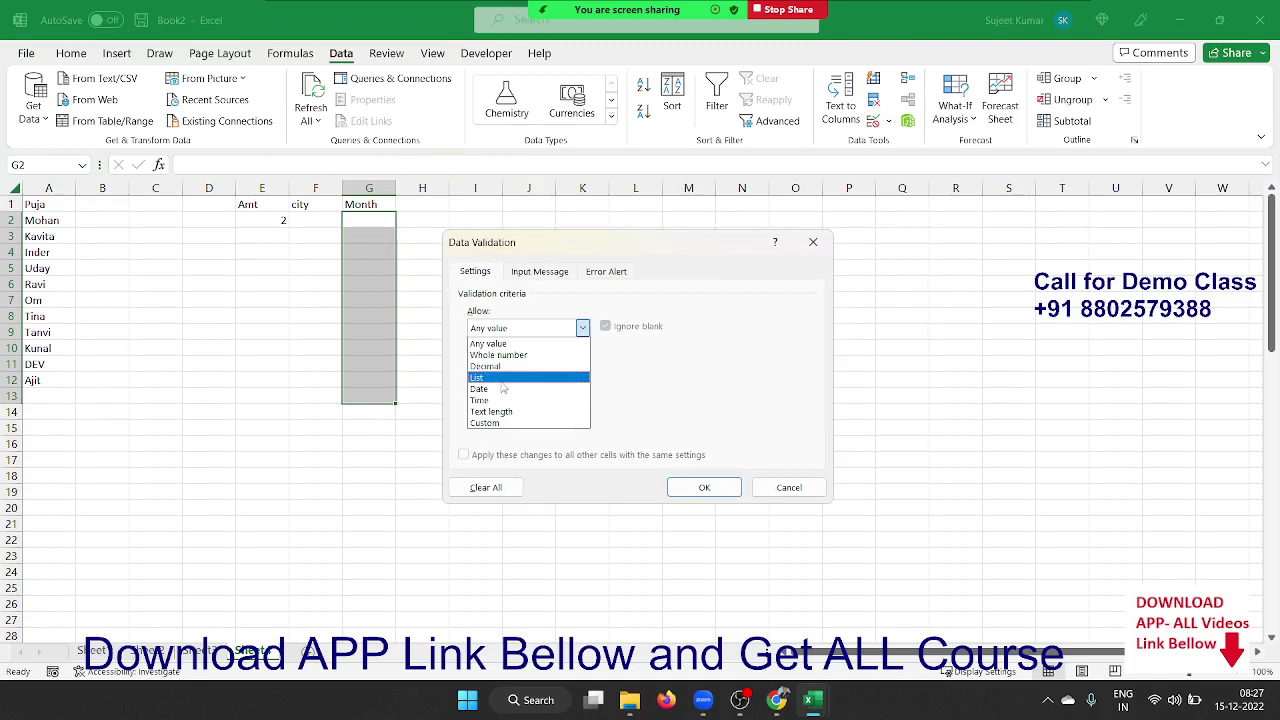
left_click(502, 381)
left_click(495, 398)
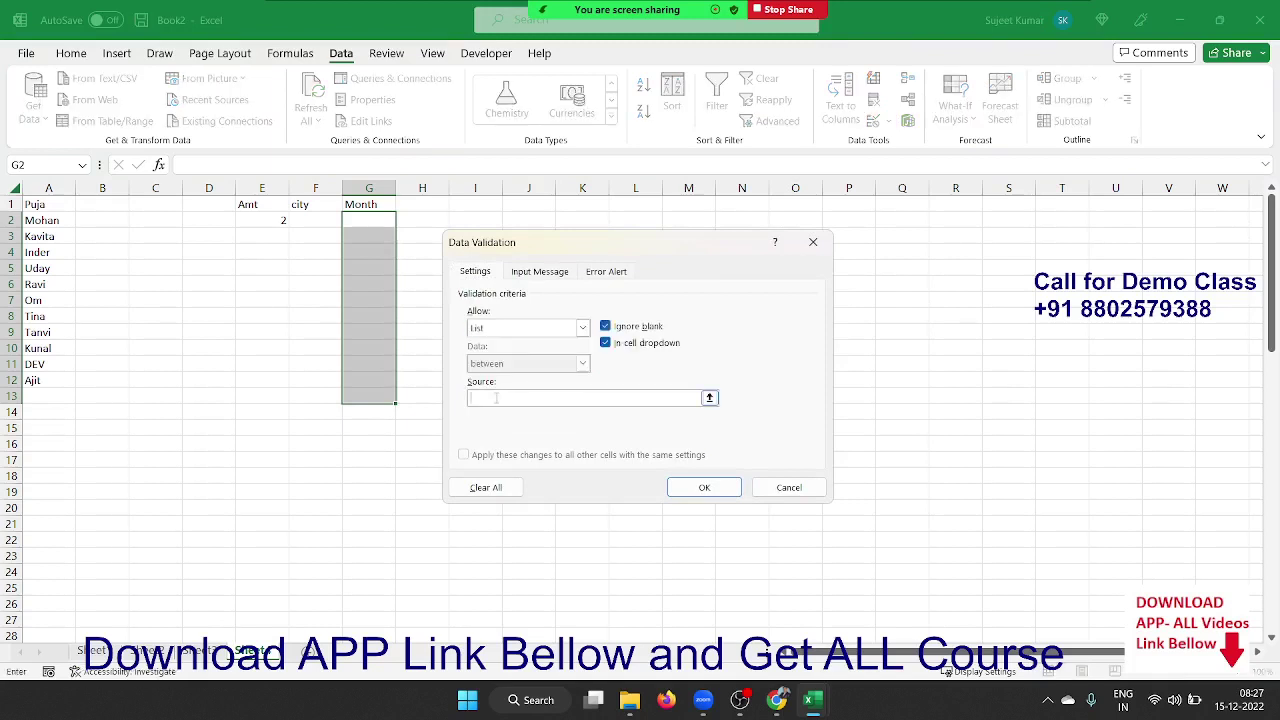
type("JAN,FEB")
type(",MAR")
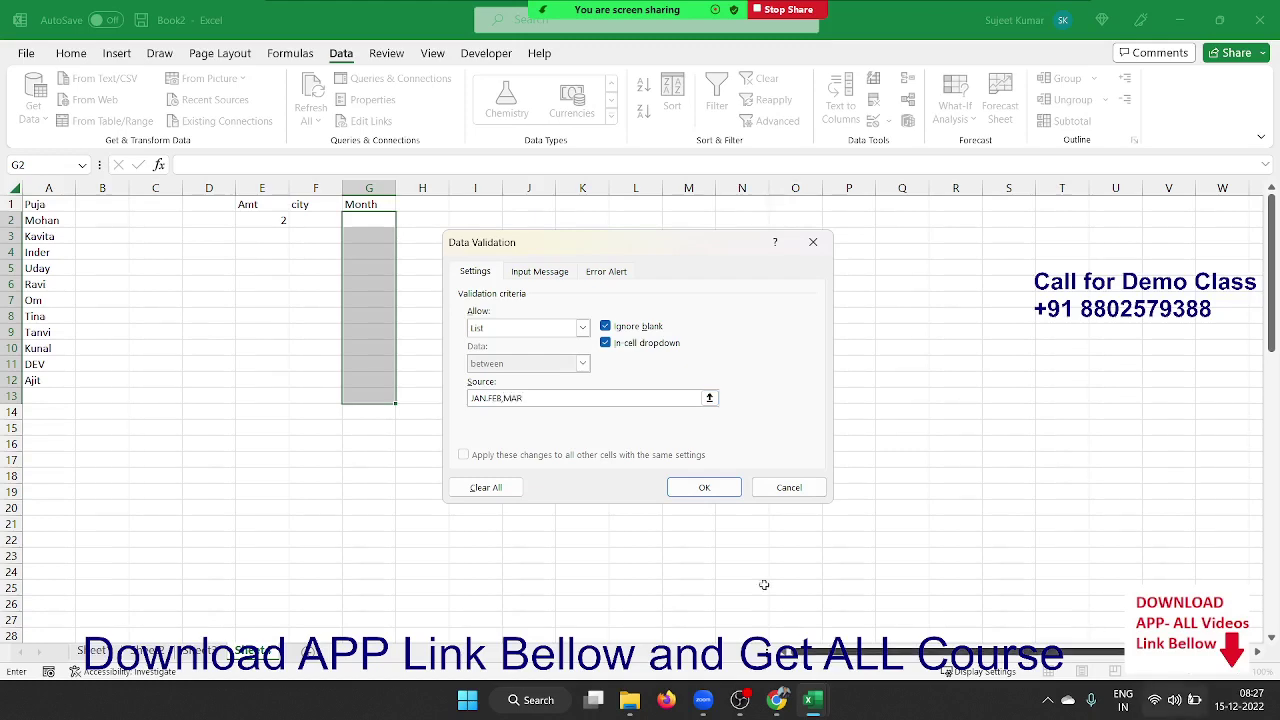
left_click(665, 490)
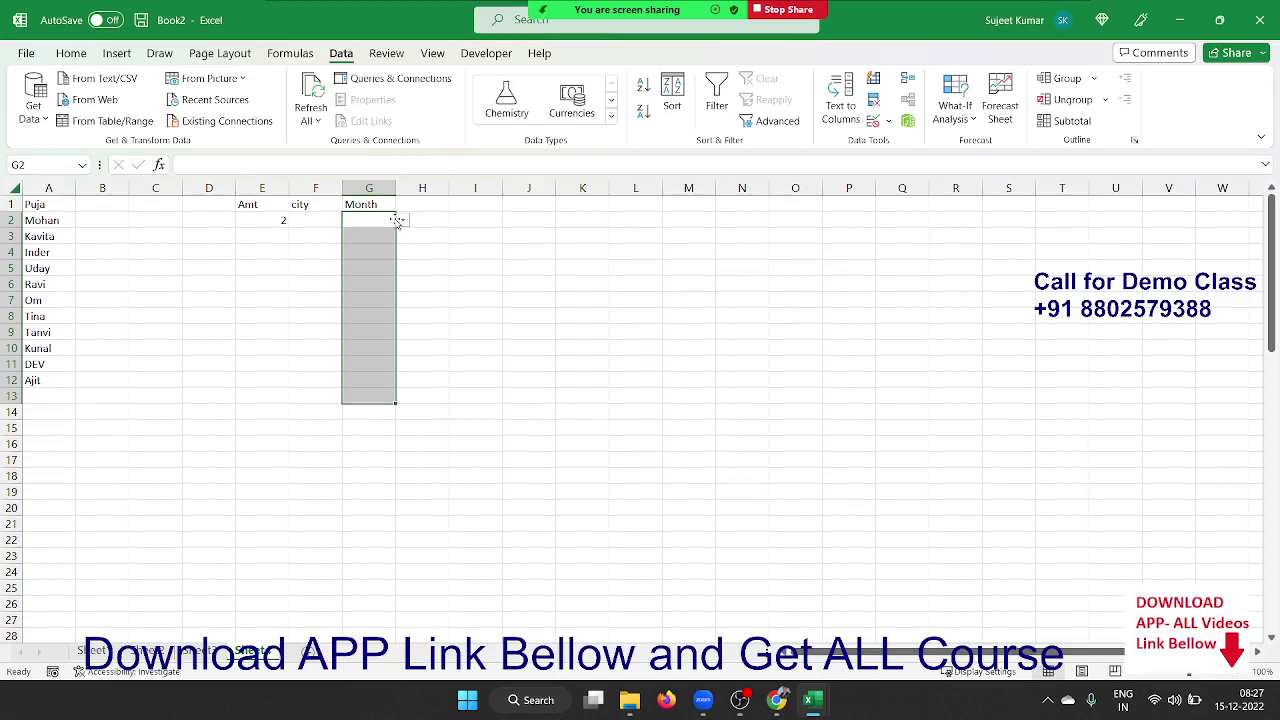
left_click(390, 221)
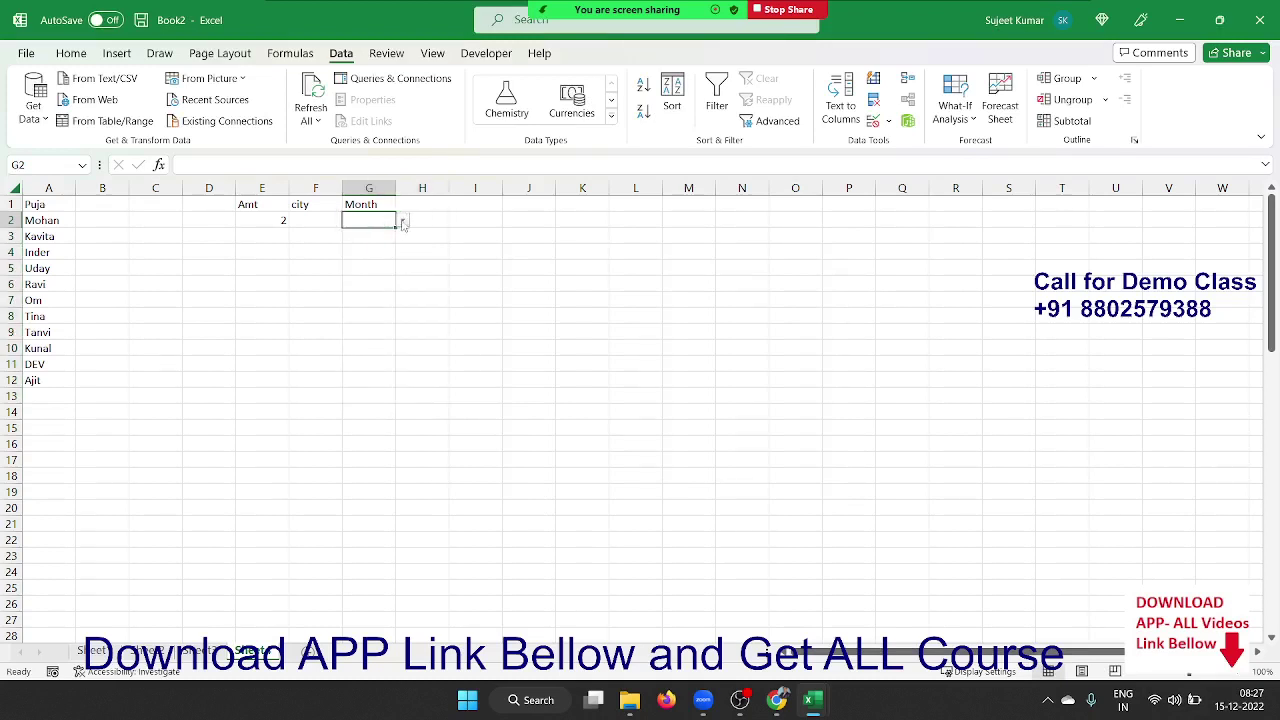
left_click(403, 221)
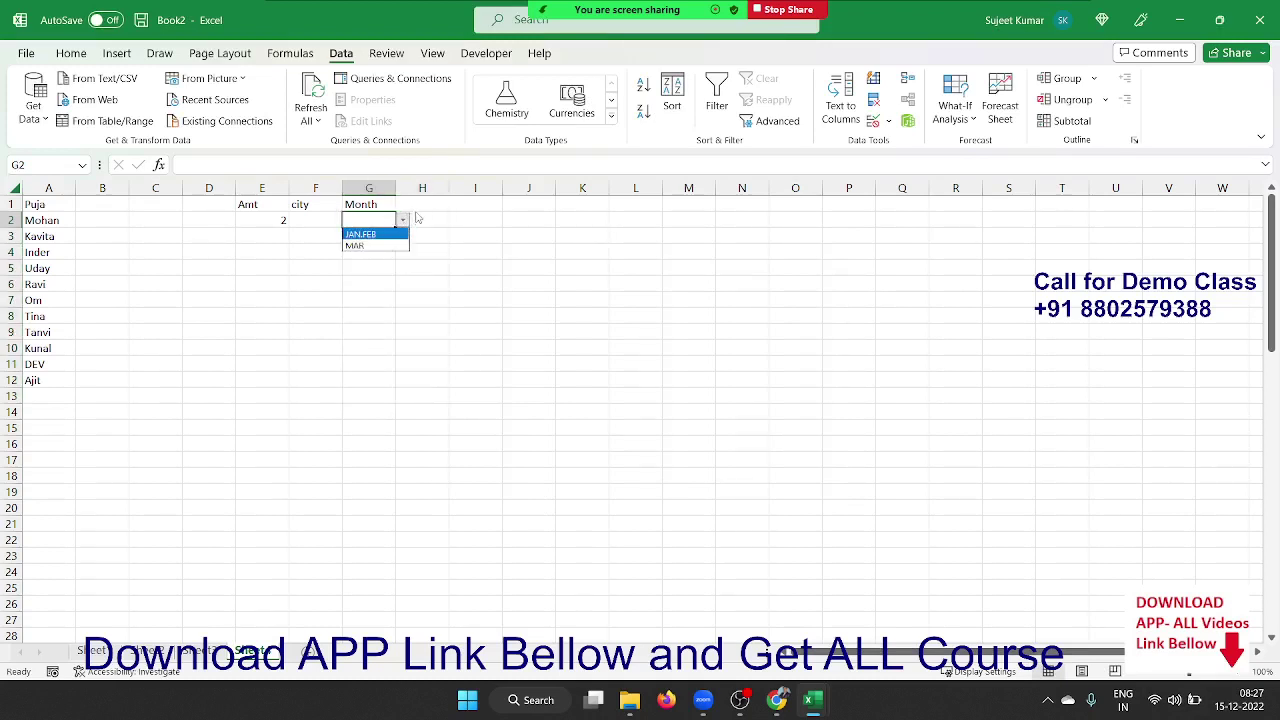
left_click(428, 215)
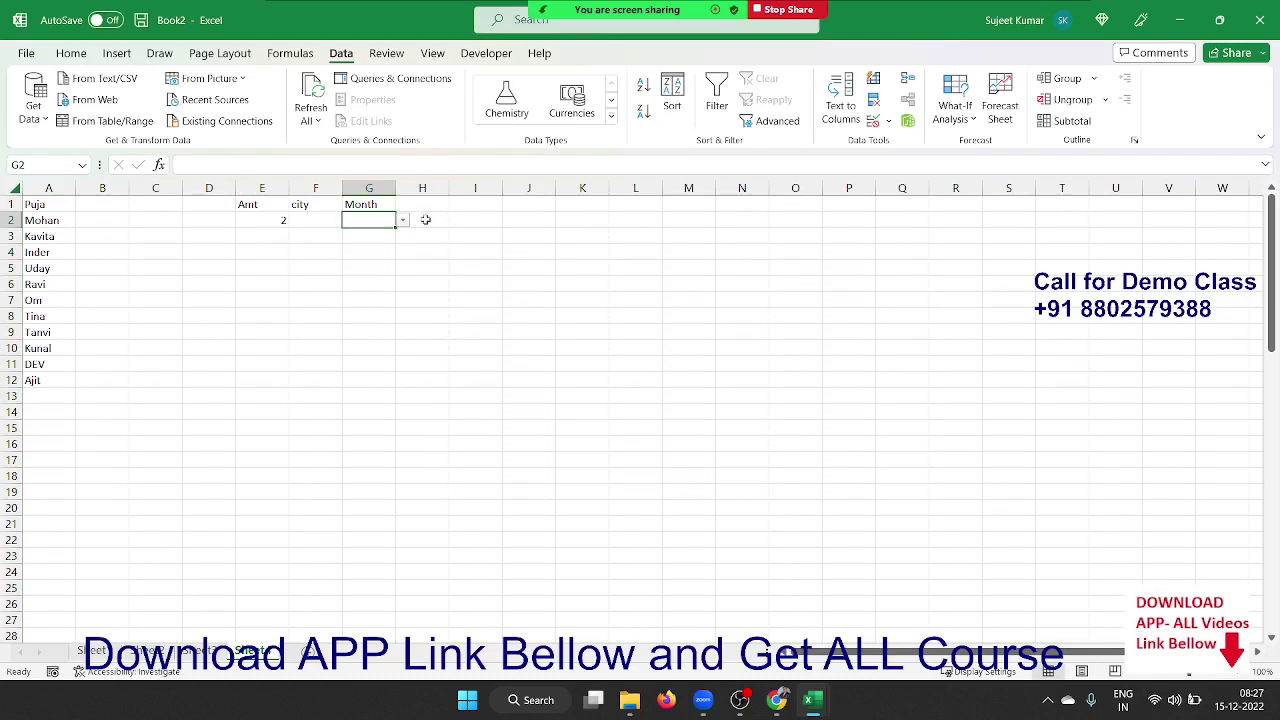
left_click(378, 188)
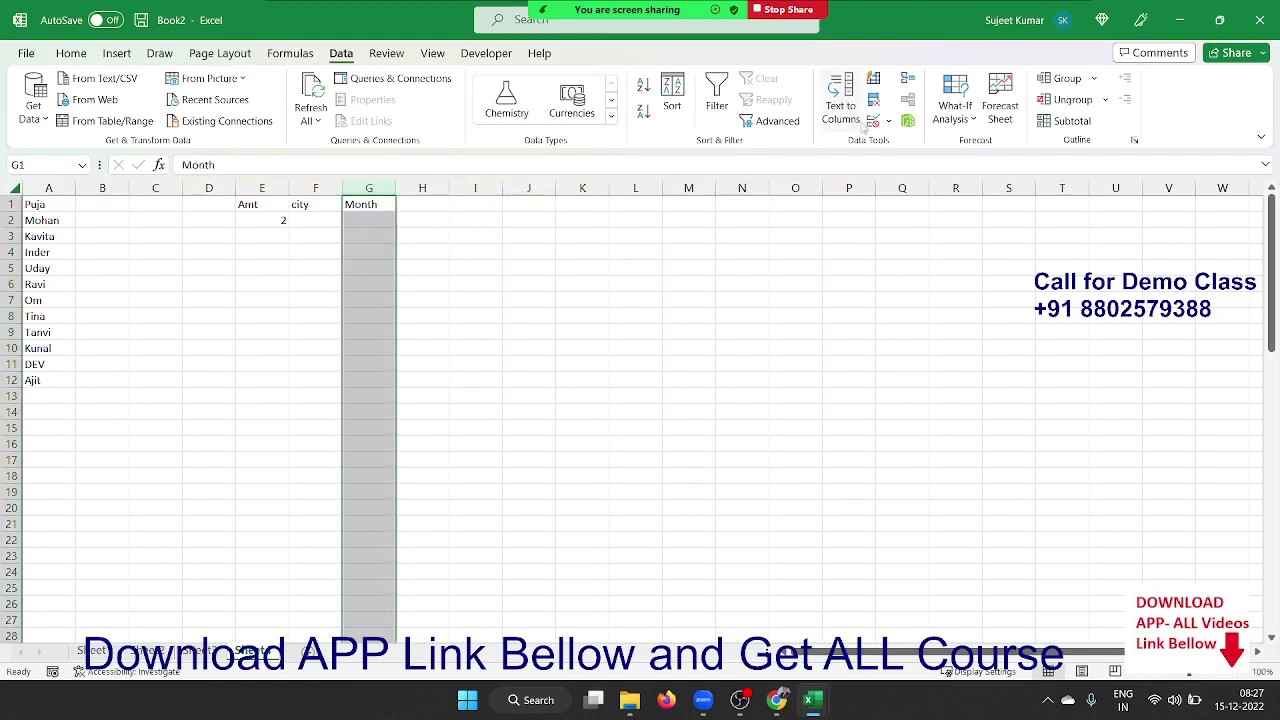
Step: Extend the JAN,FEB,MAR List validation to all of column G, then clear the selection
left_click(874, 125)
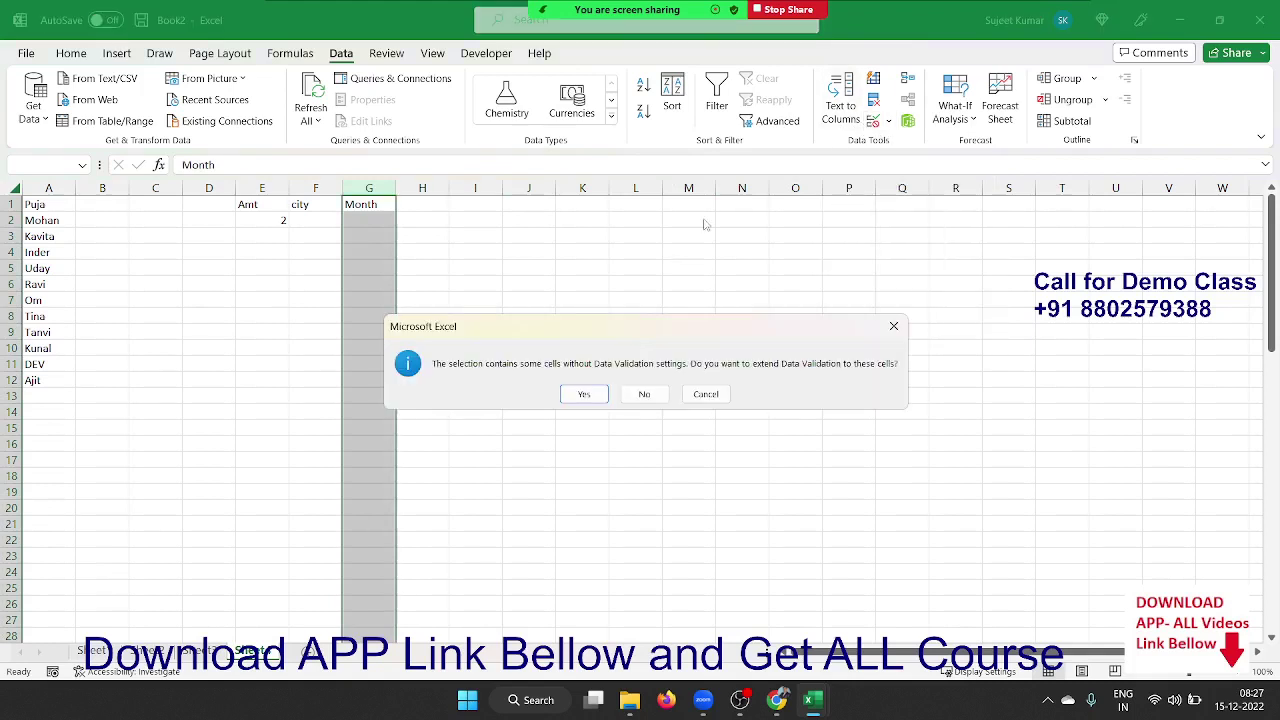
left_click(584, 396)
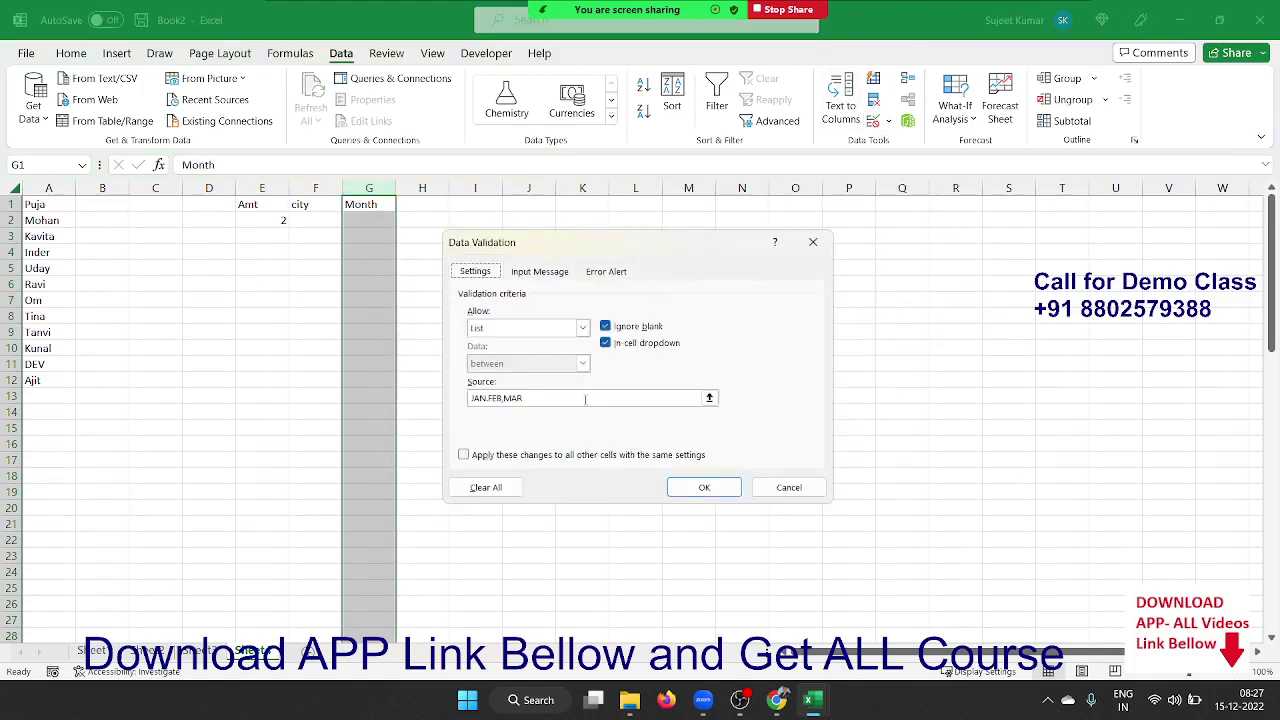
left_click(489, 397)
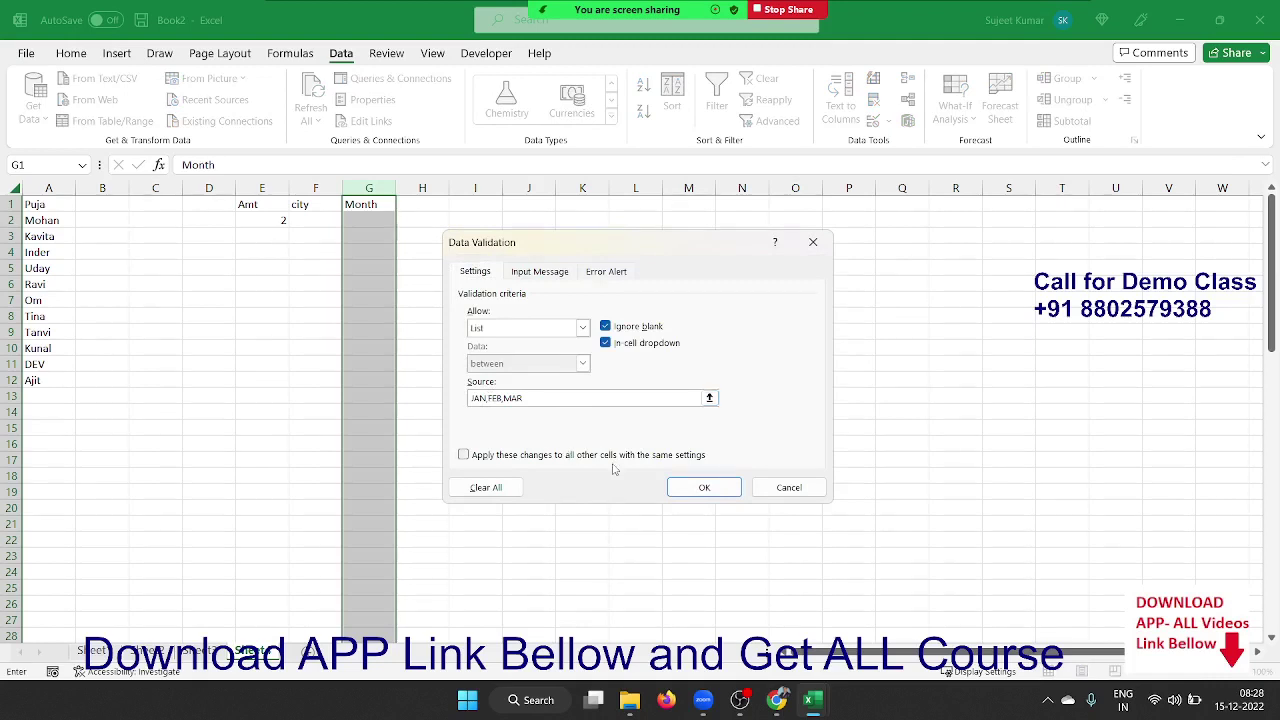
left_click(704, 487)
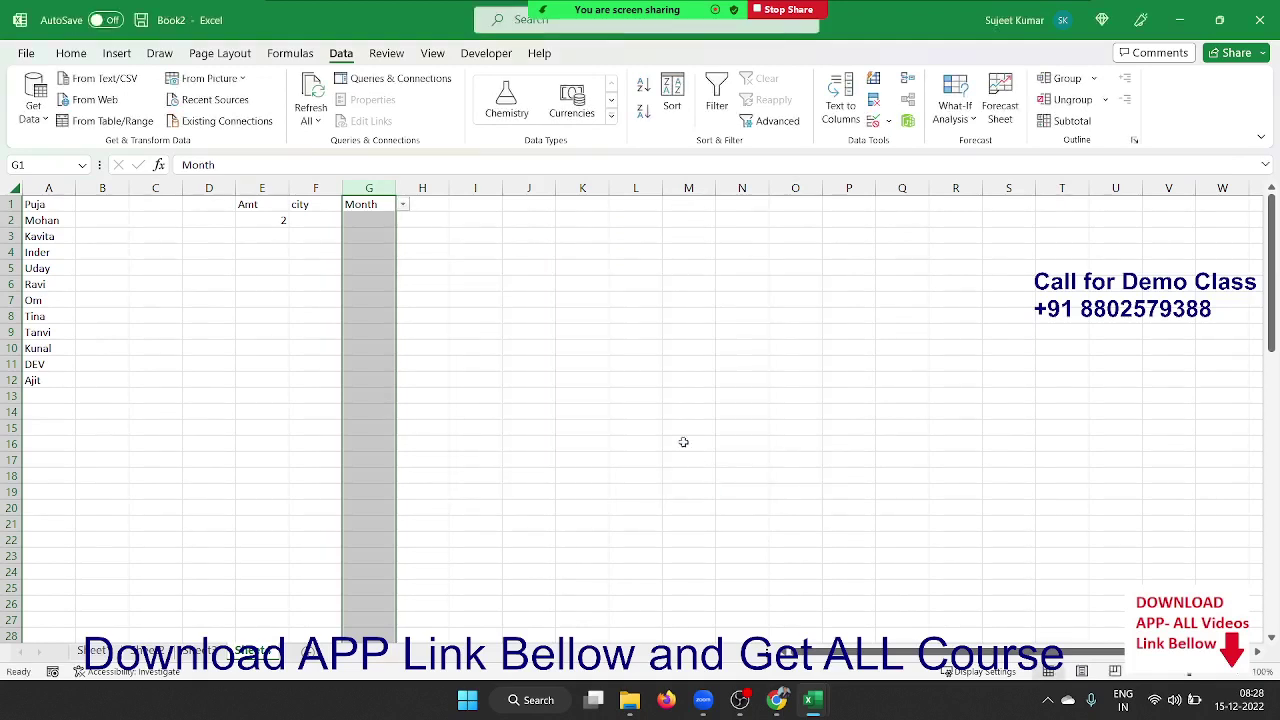
left_click(584, 222)
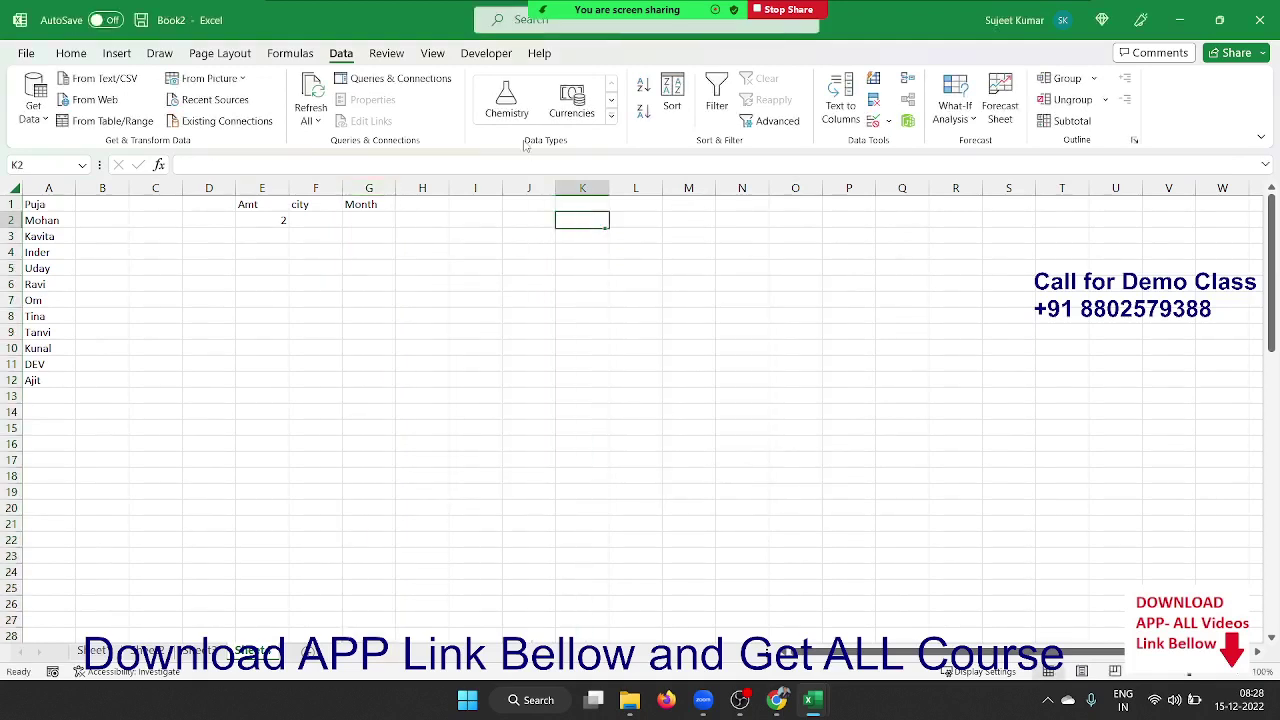
Step: Browse and close the Data Types gallery, then open Zoom's More meeting options
left_click(612, 117)
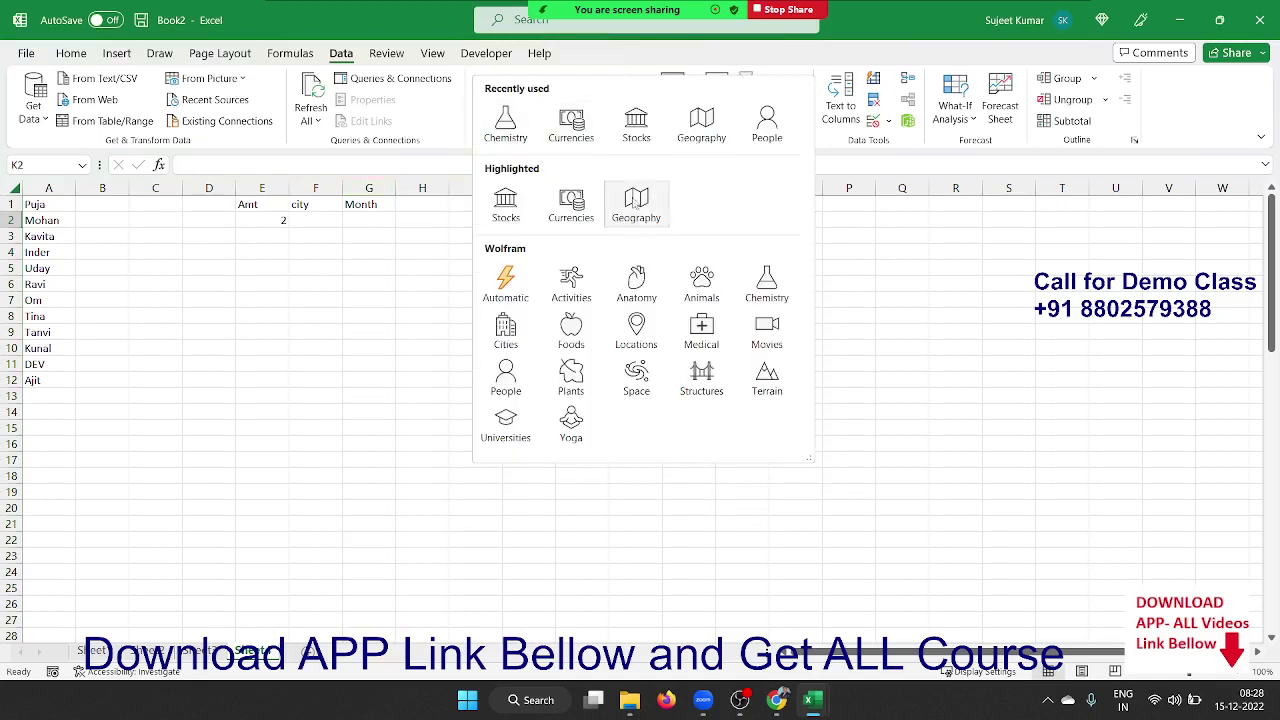
left_click(383, 277)
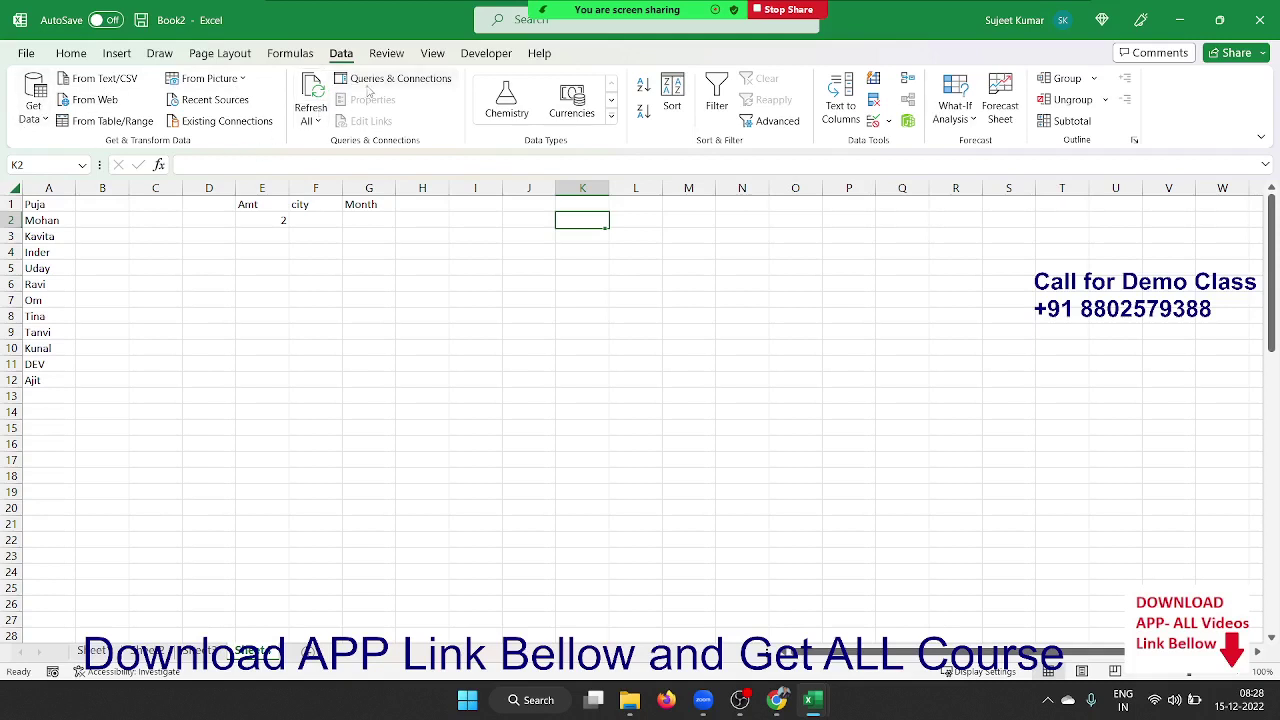
left_click(440, 349)
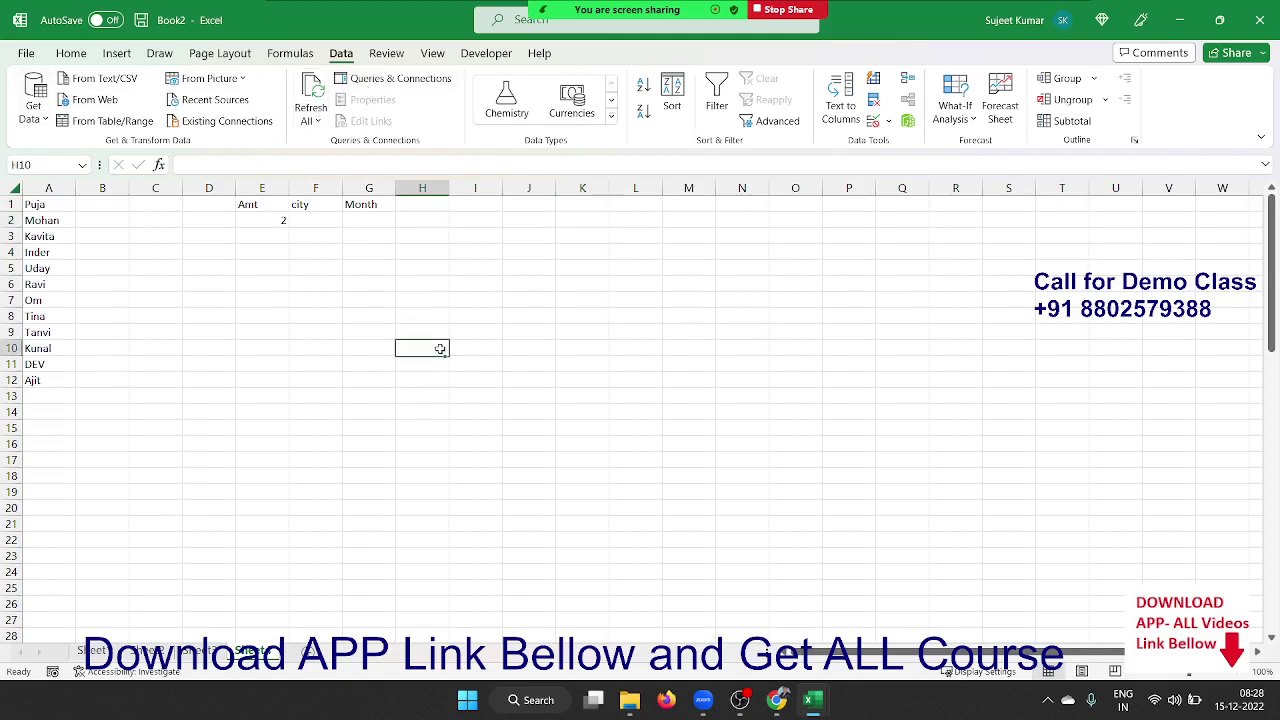
left_click(509, 282)
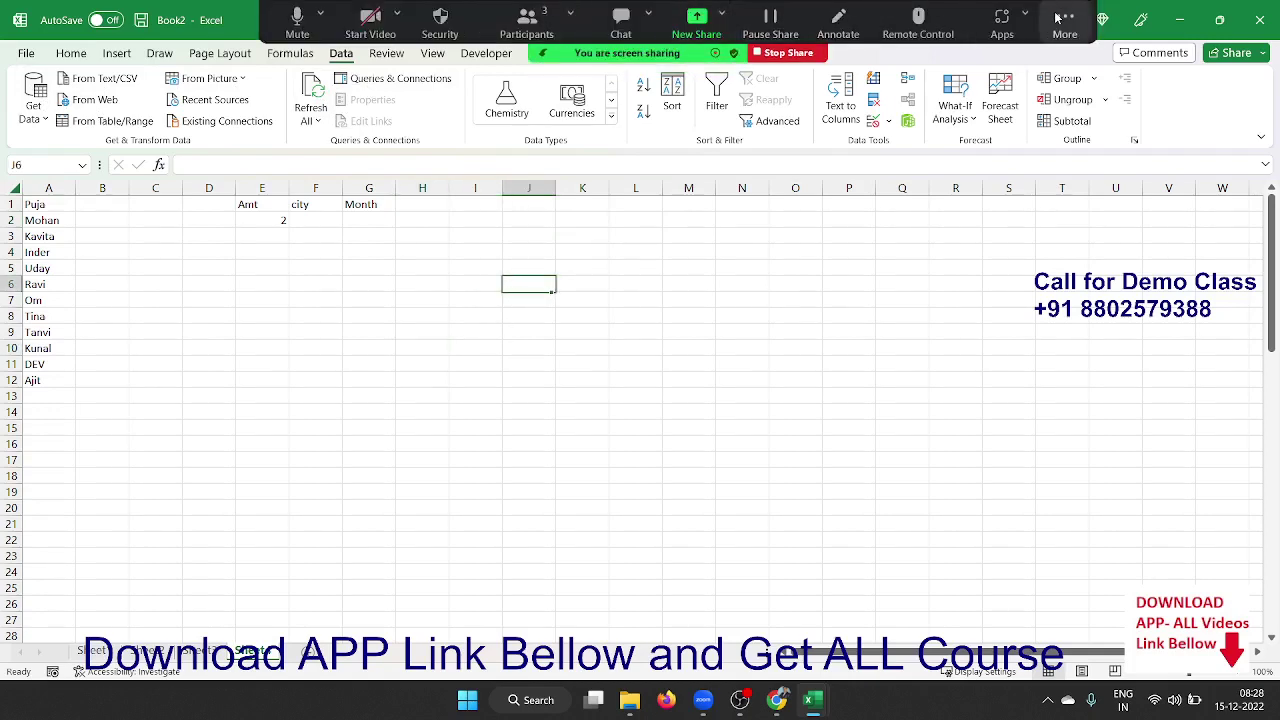
left_click(1065, 18)
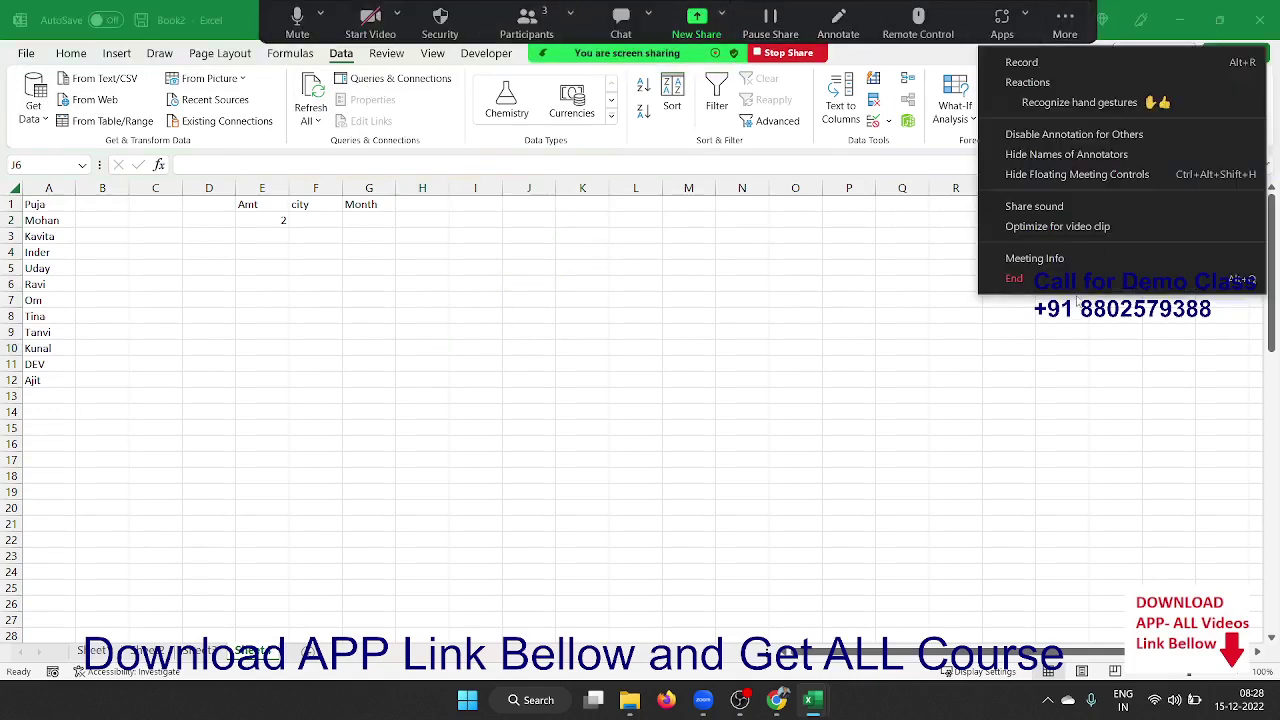